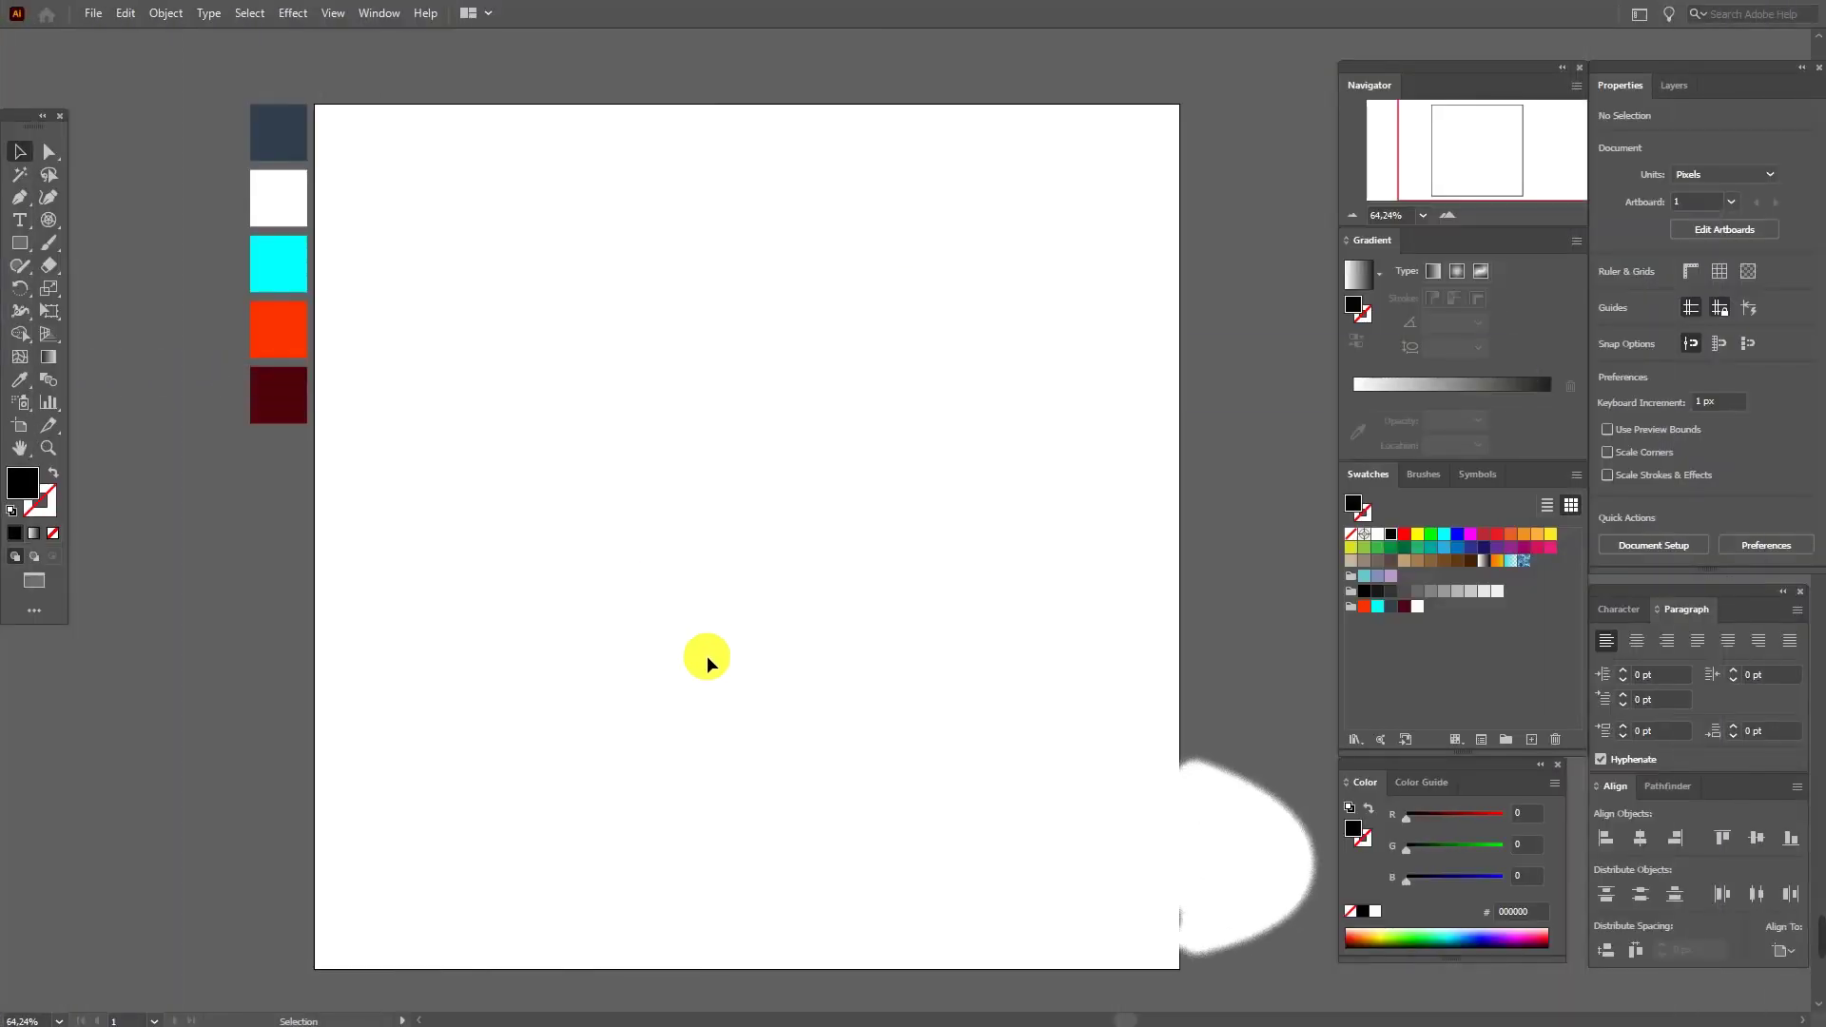
# - Pick the Eyedropper tool to sample the dark navy from the colour squares
pyautogui.click(20, 381)
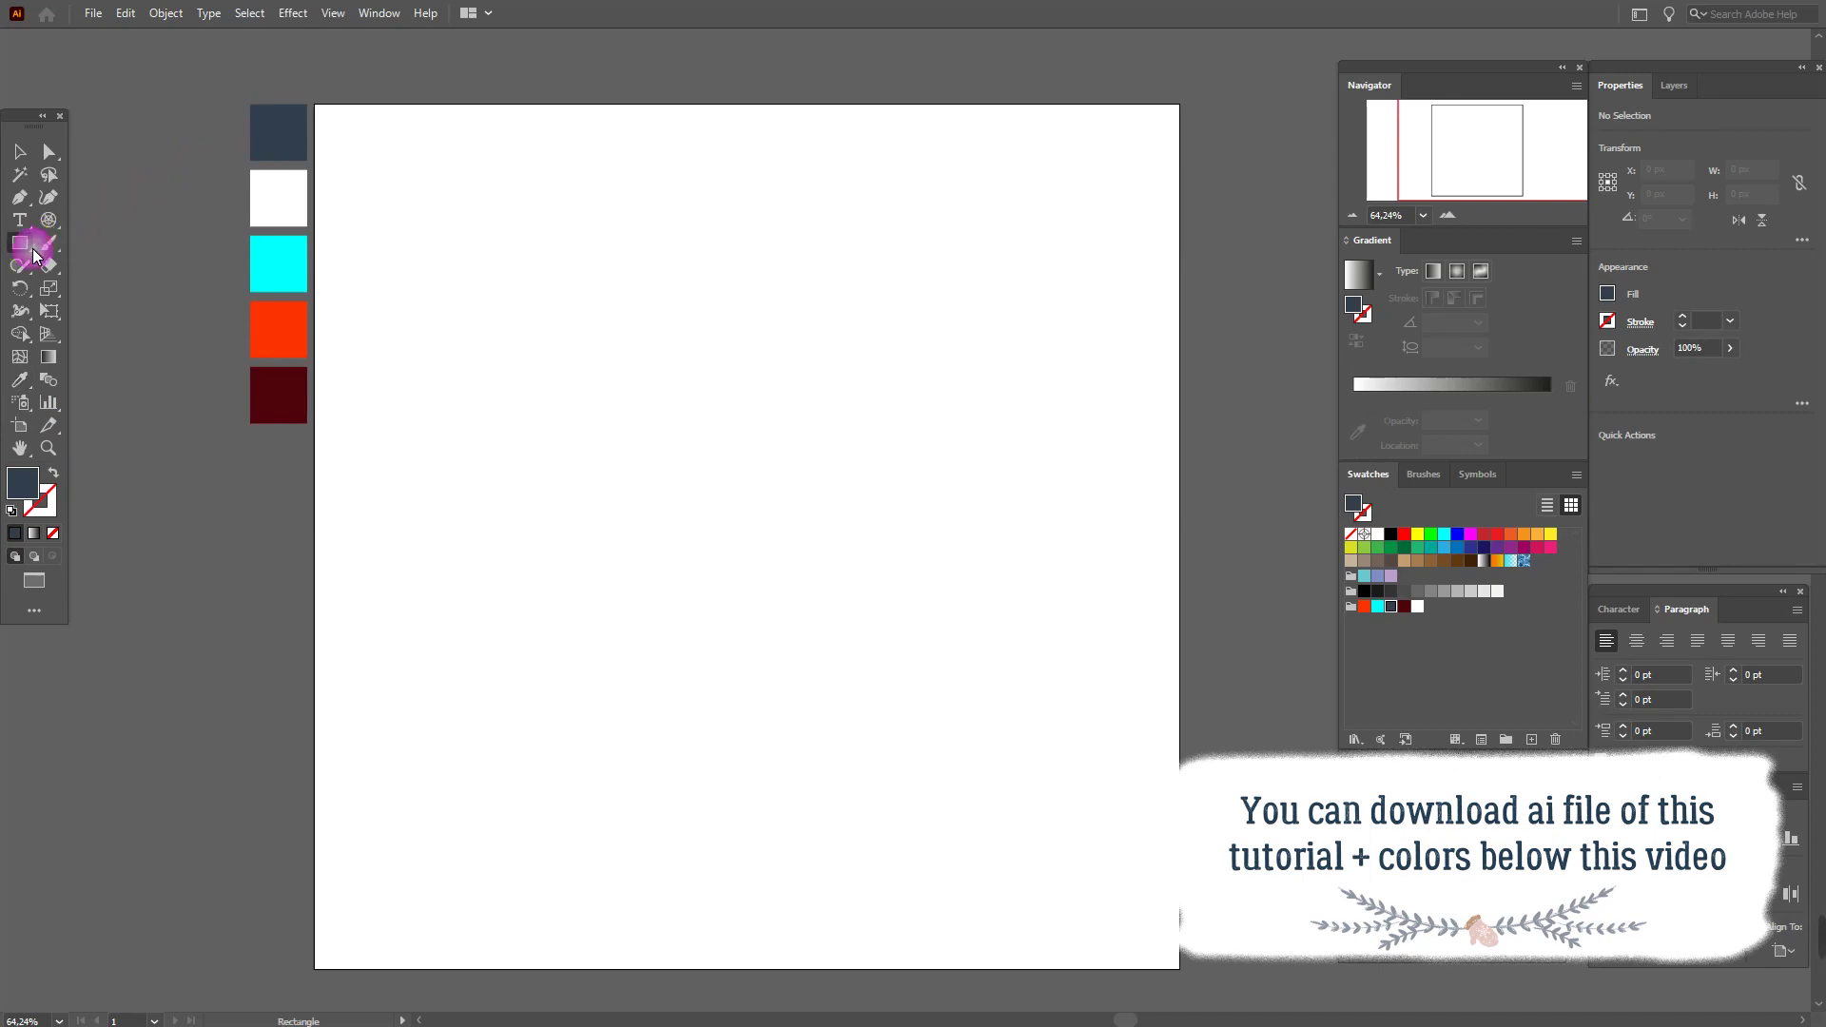
# - Create a 415 × 15 px navy rectangle near the artboard's top-left
pyautogui.click(501, 428)
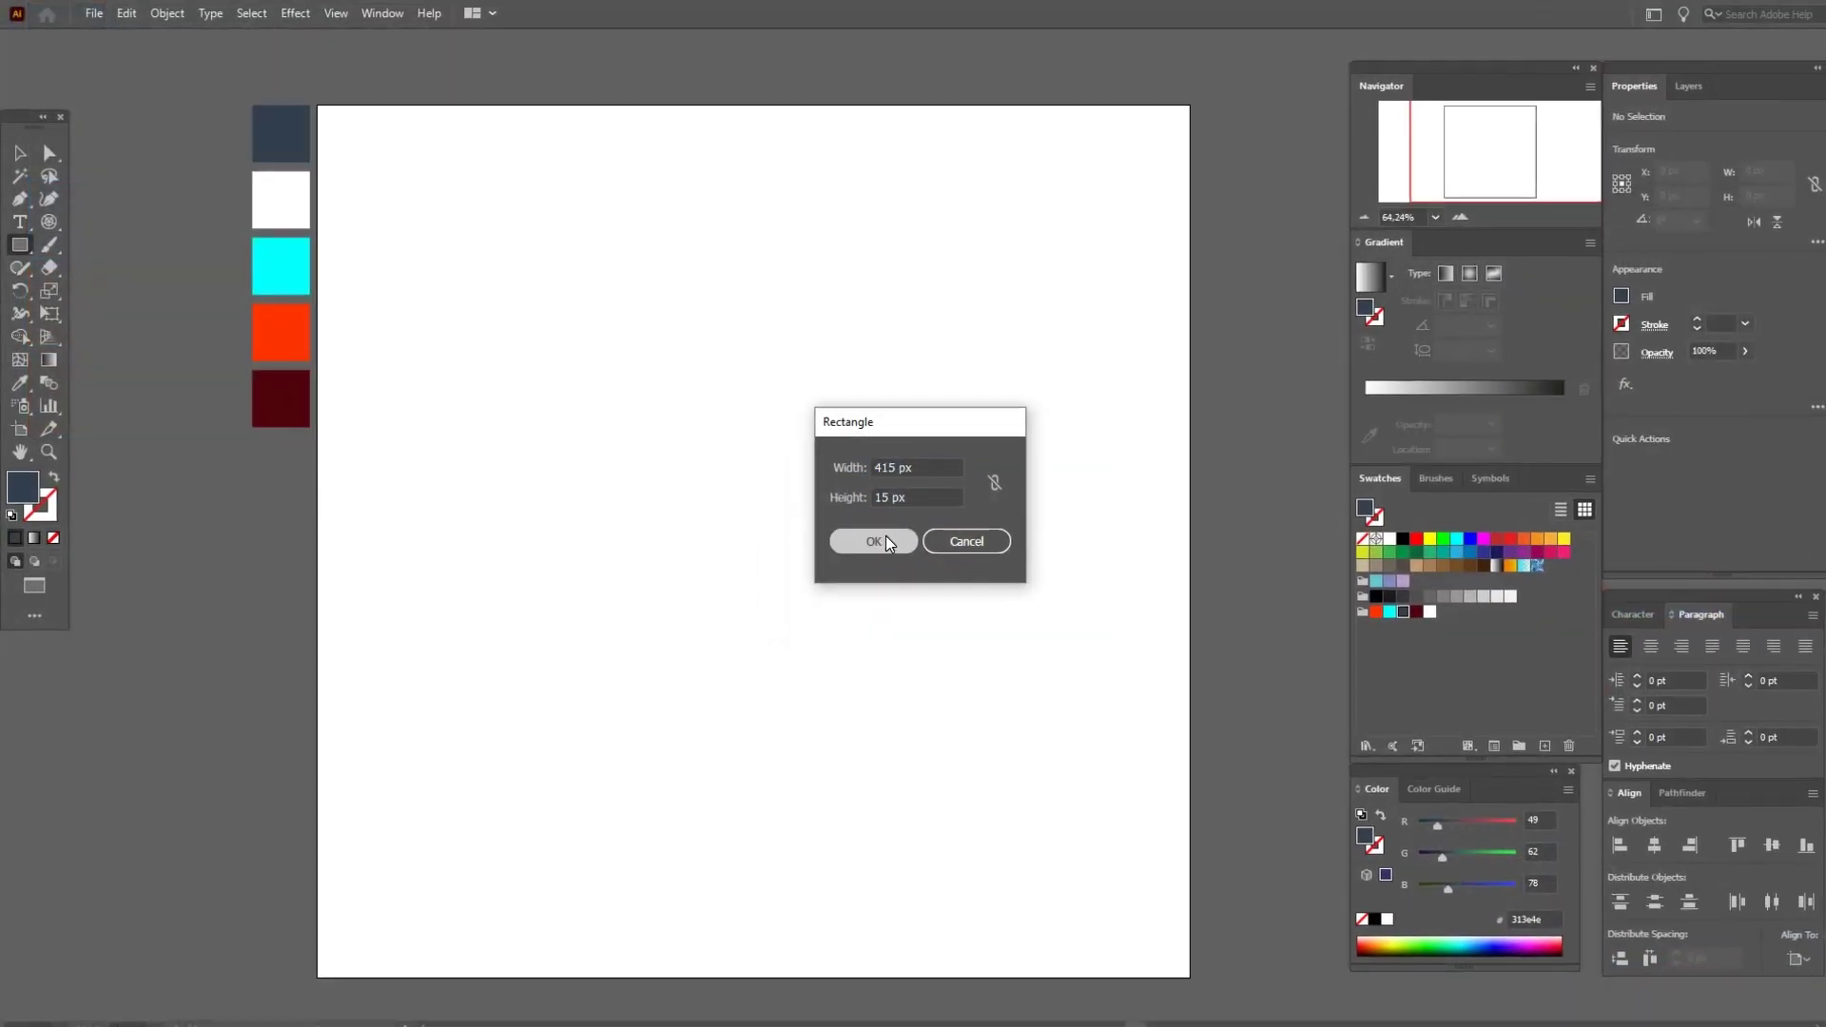
pyautogui.click(882, 540)
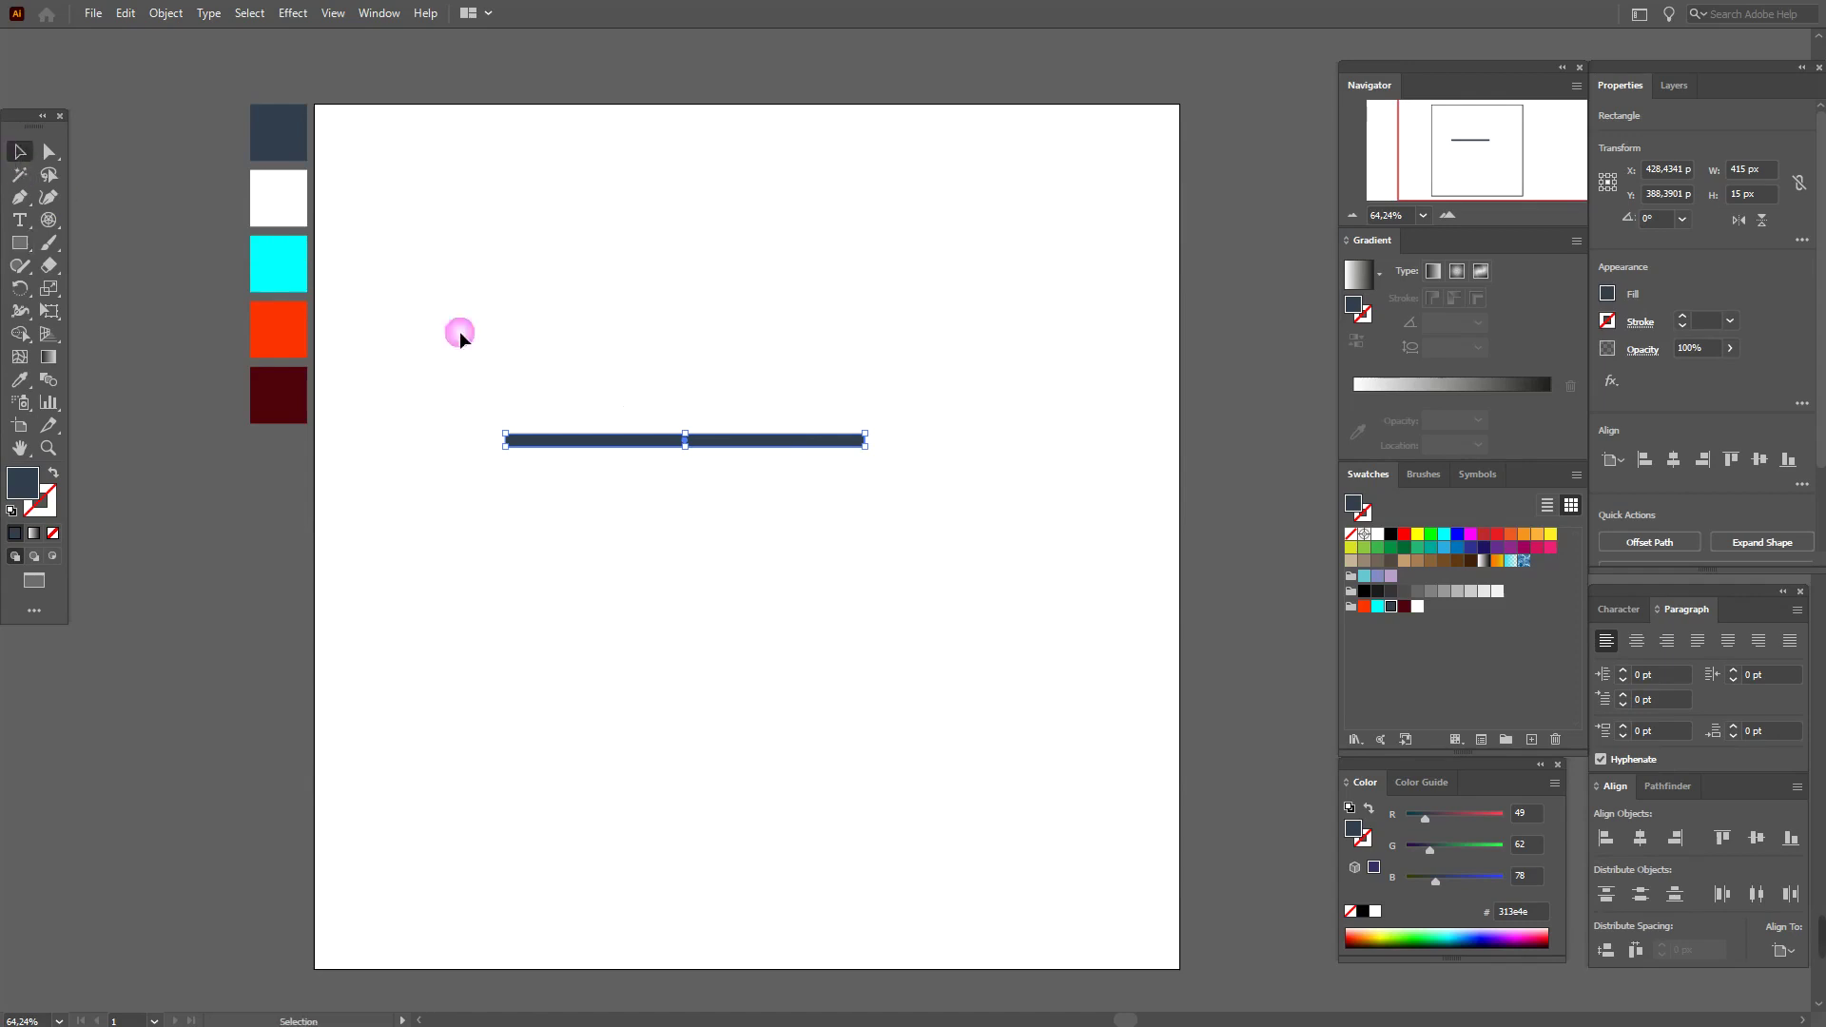
pyautogui.moveTo(709, 443); pyautogui.dragTo(658, 234)
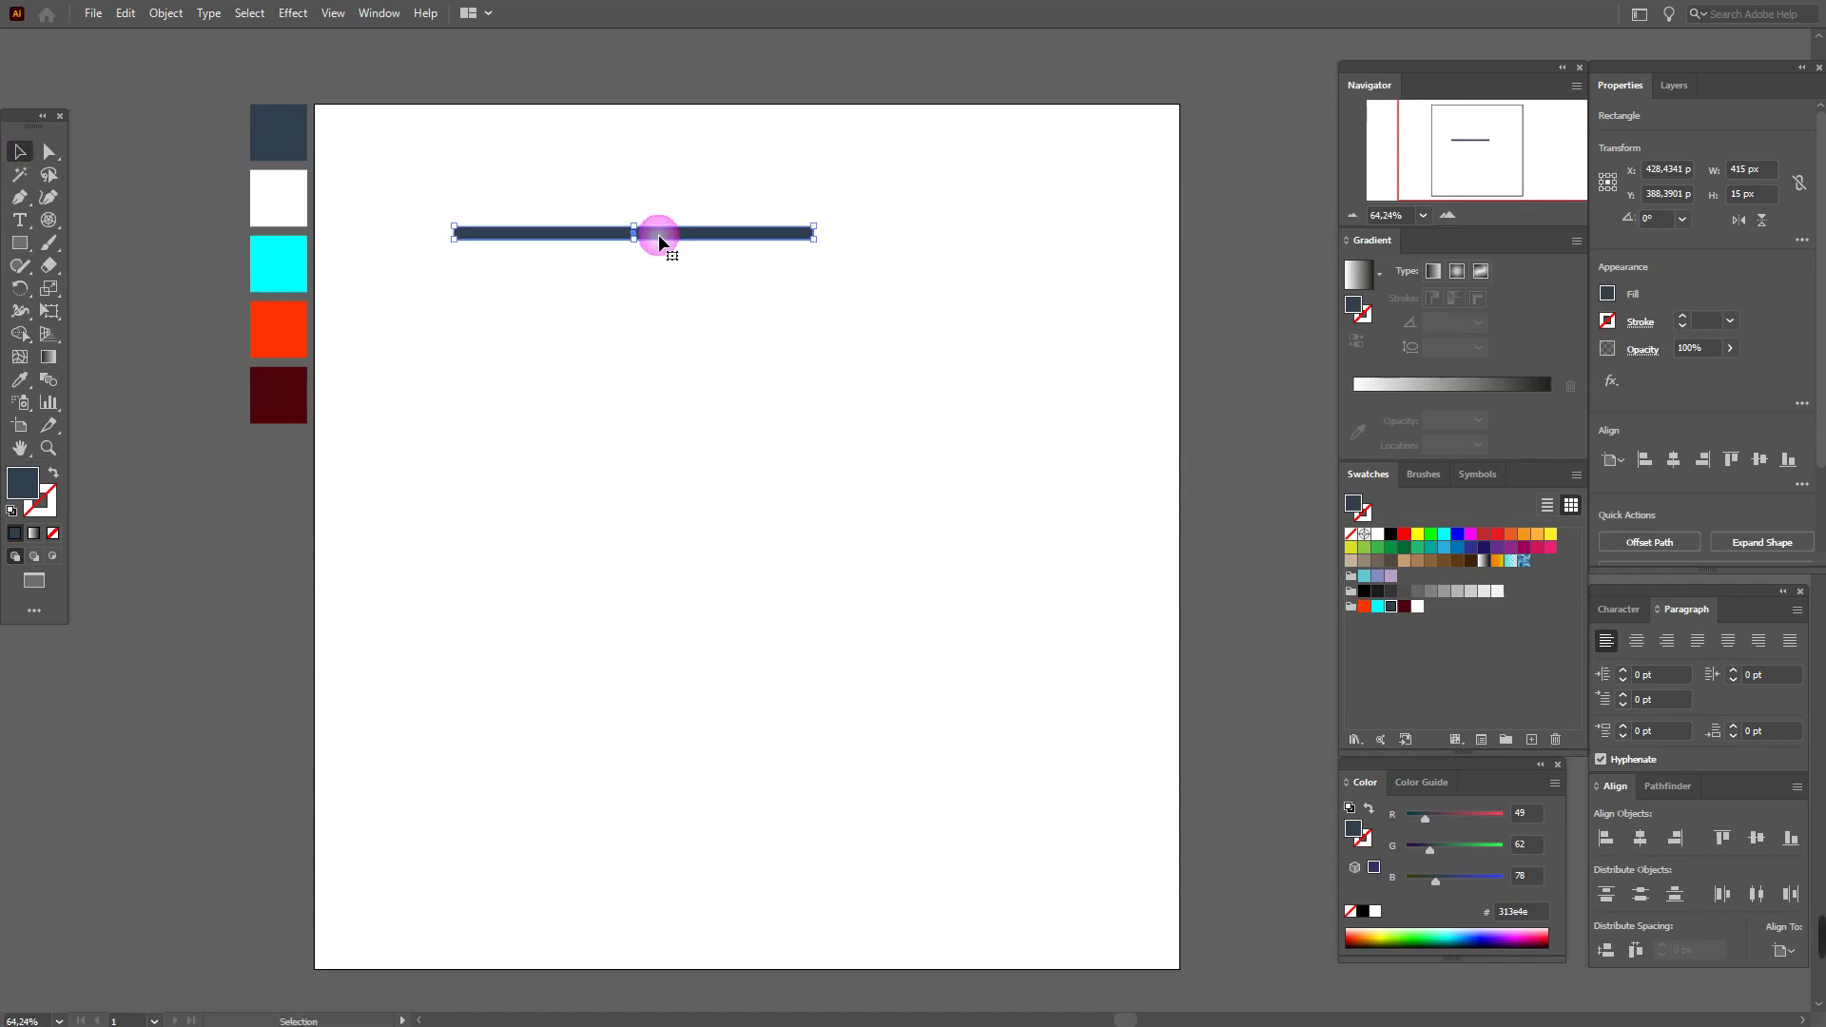
# - Apply a Transform effect to the bar with Vertical move 30 px and 15 copies
pyautogui.click(310, 17)
pyautogui.moveTo(418, 169)
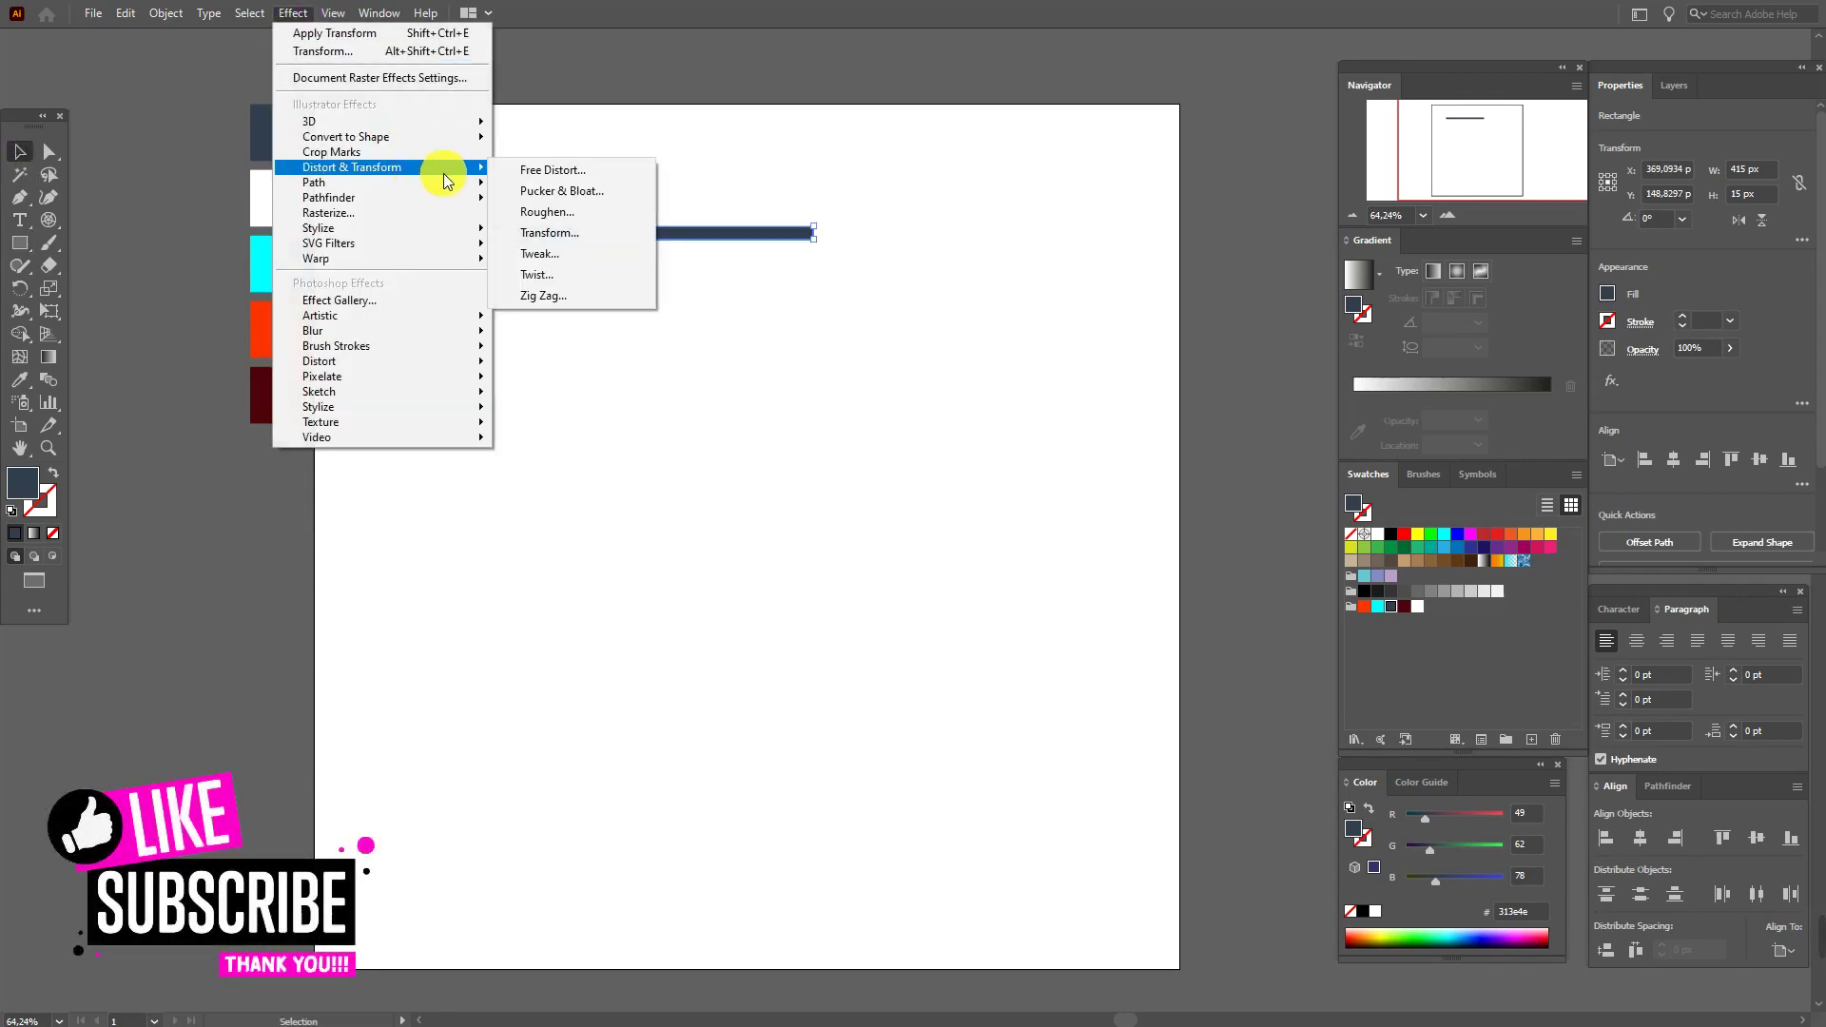
pyautogui.click(556, 233)
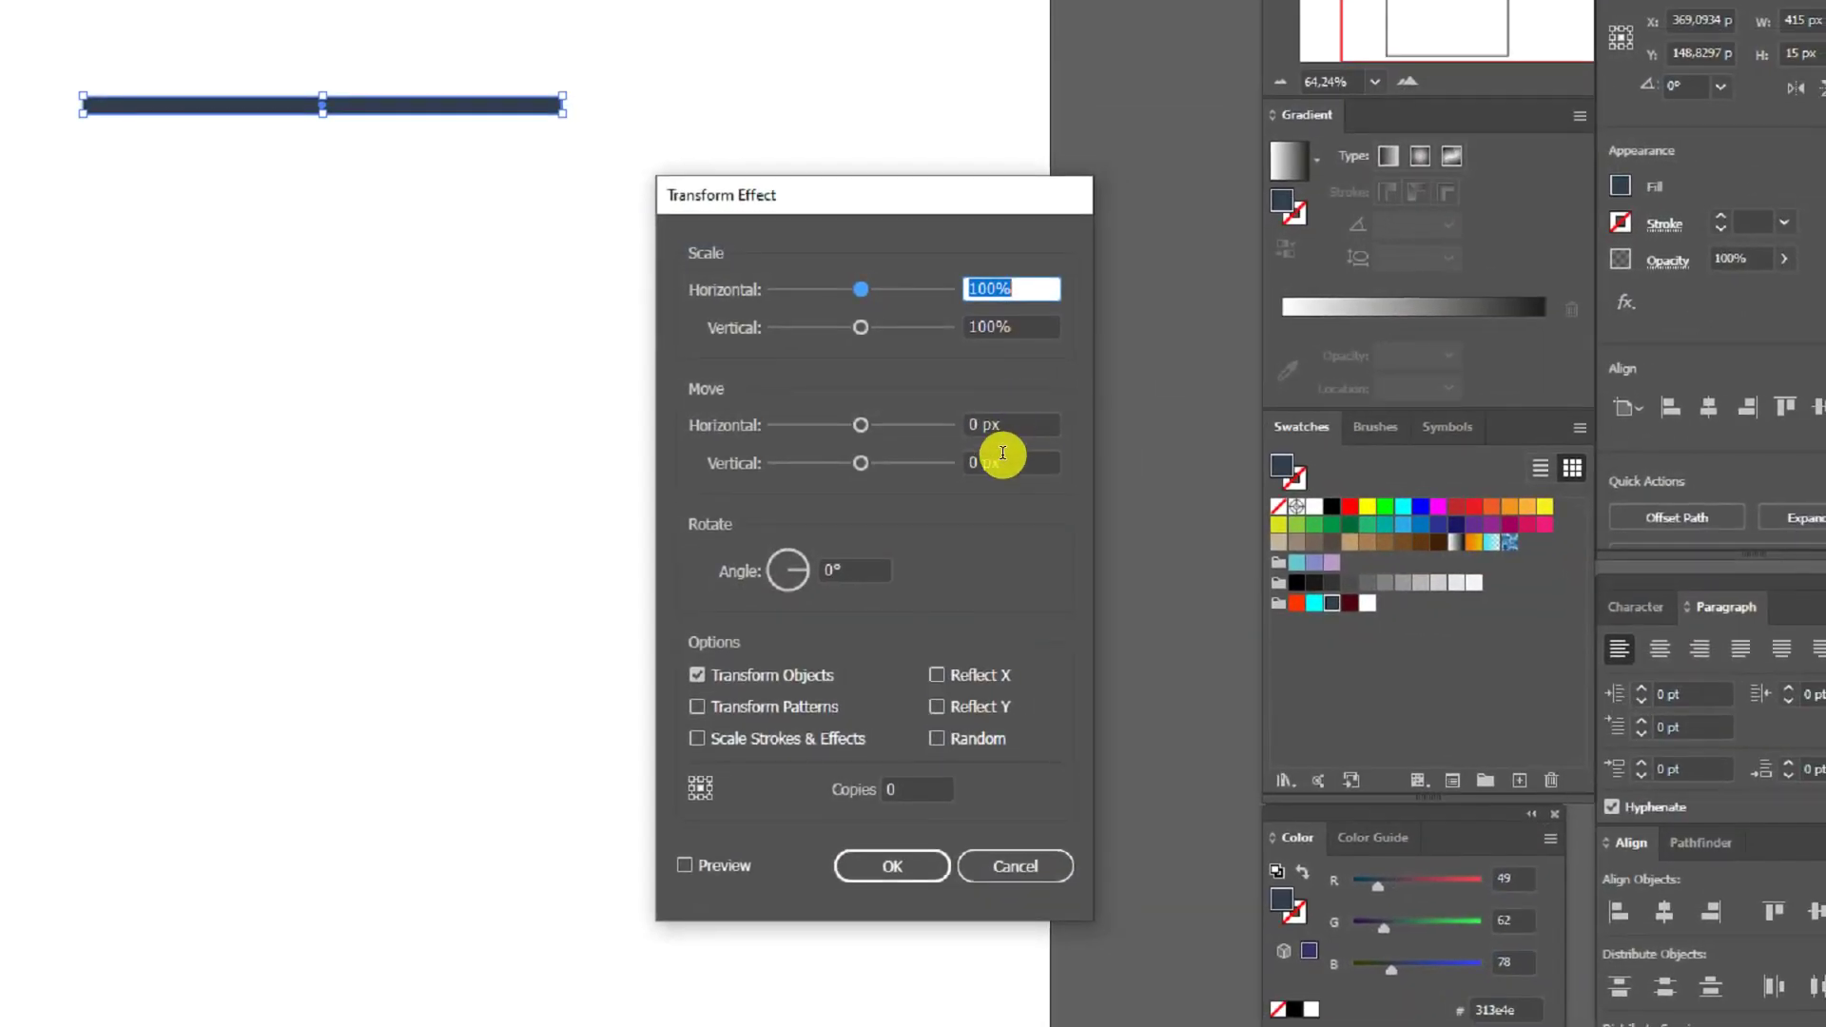
pyautogui.click(1003, 454)
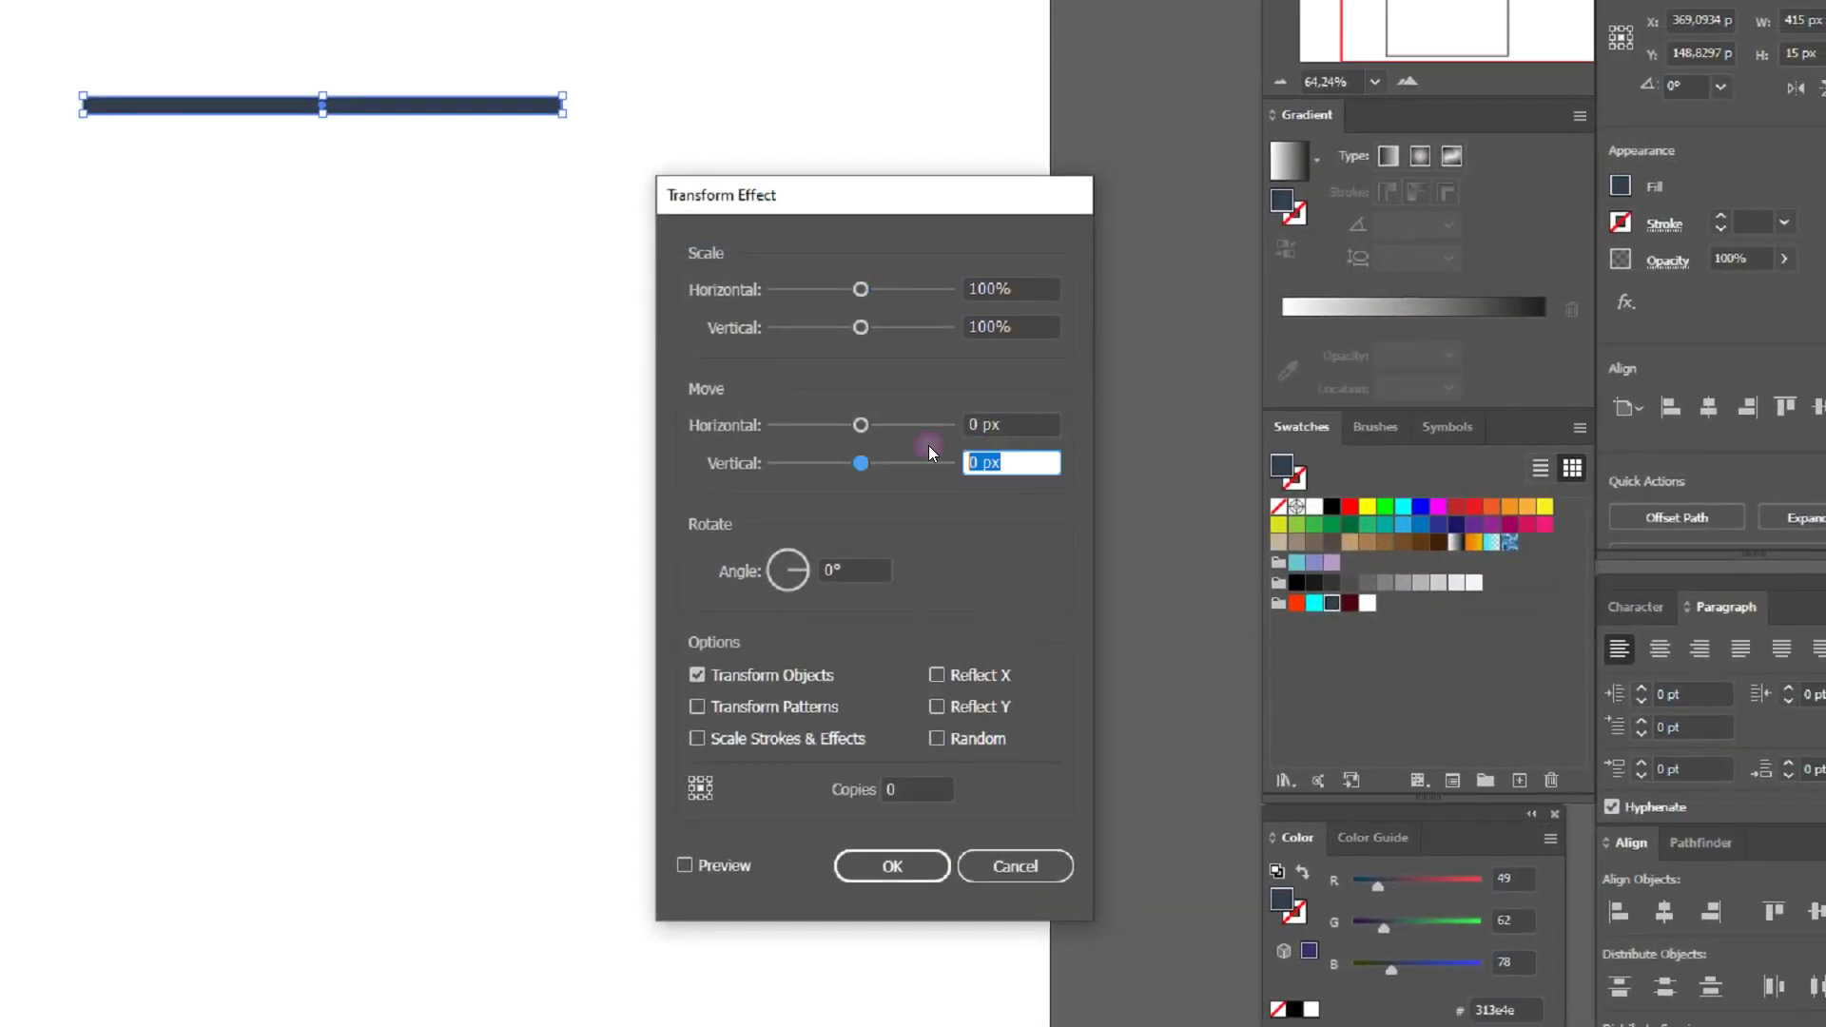
pyautogui.write('30')
pyautogui.click(928, 787)
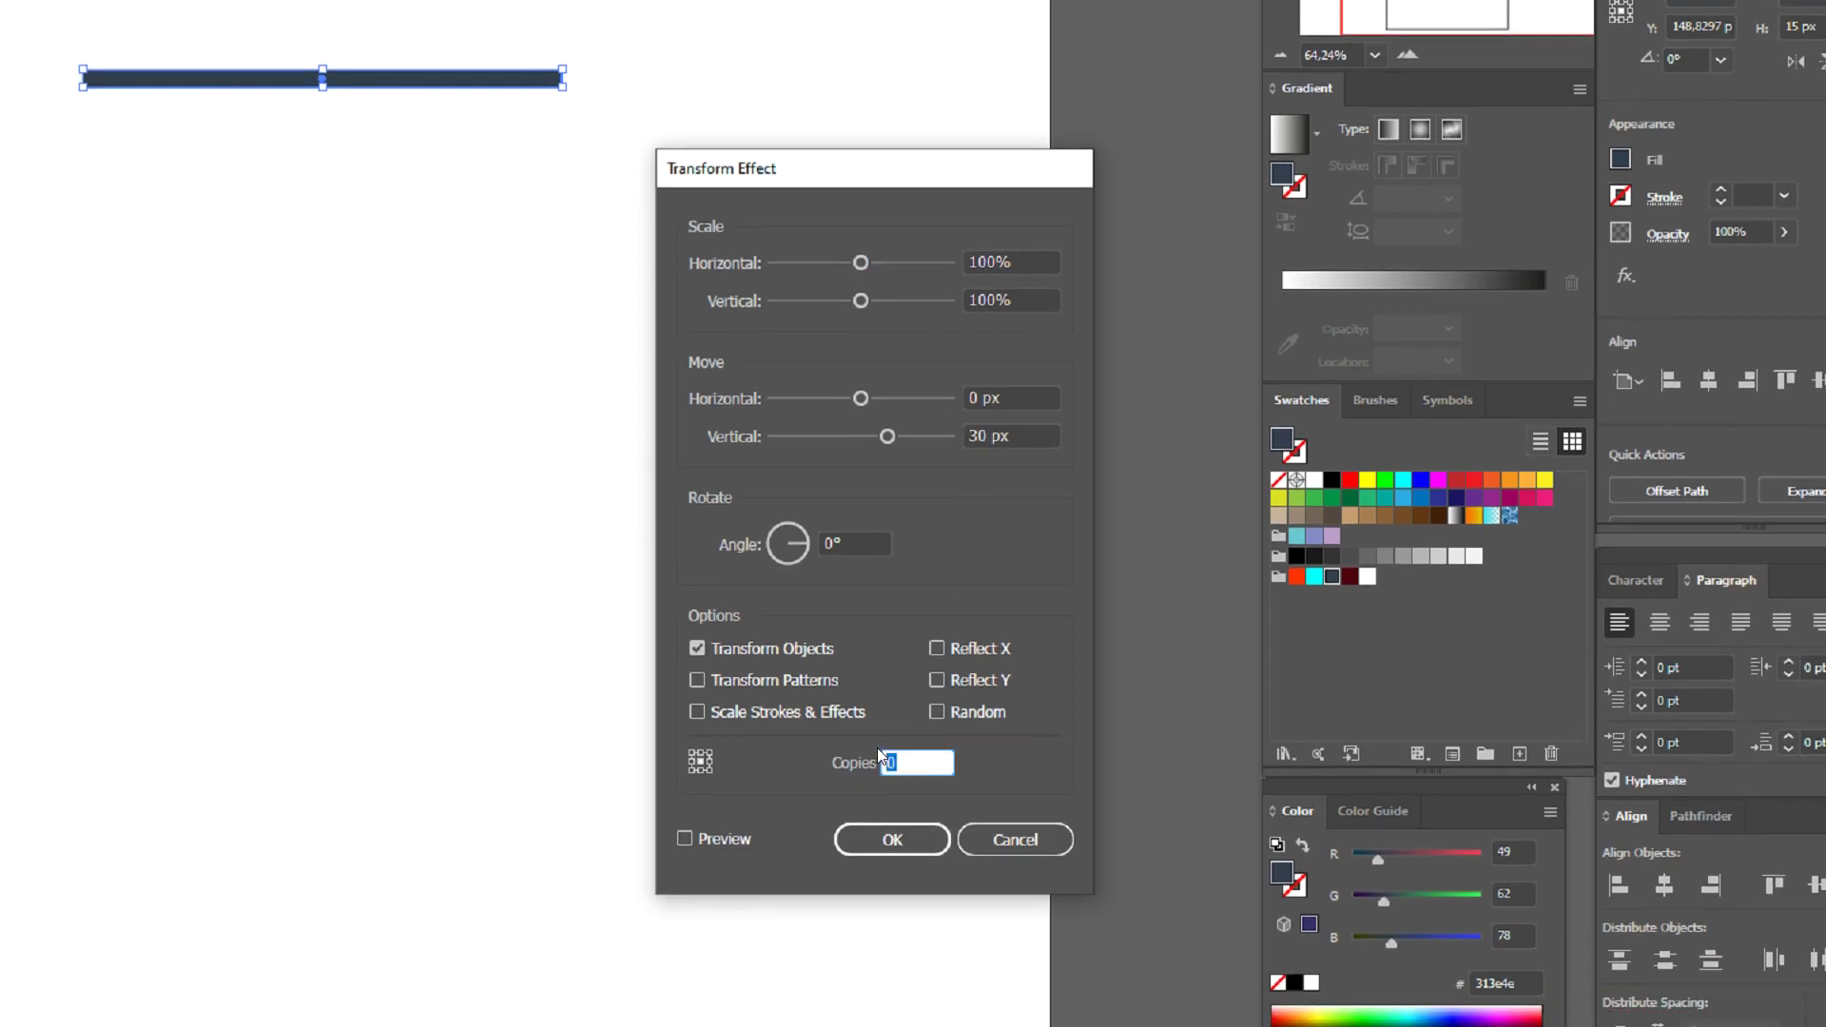
pyautogui.write('15')
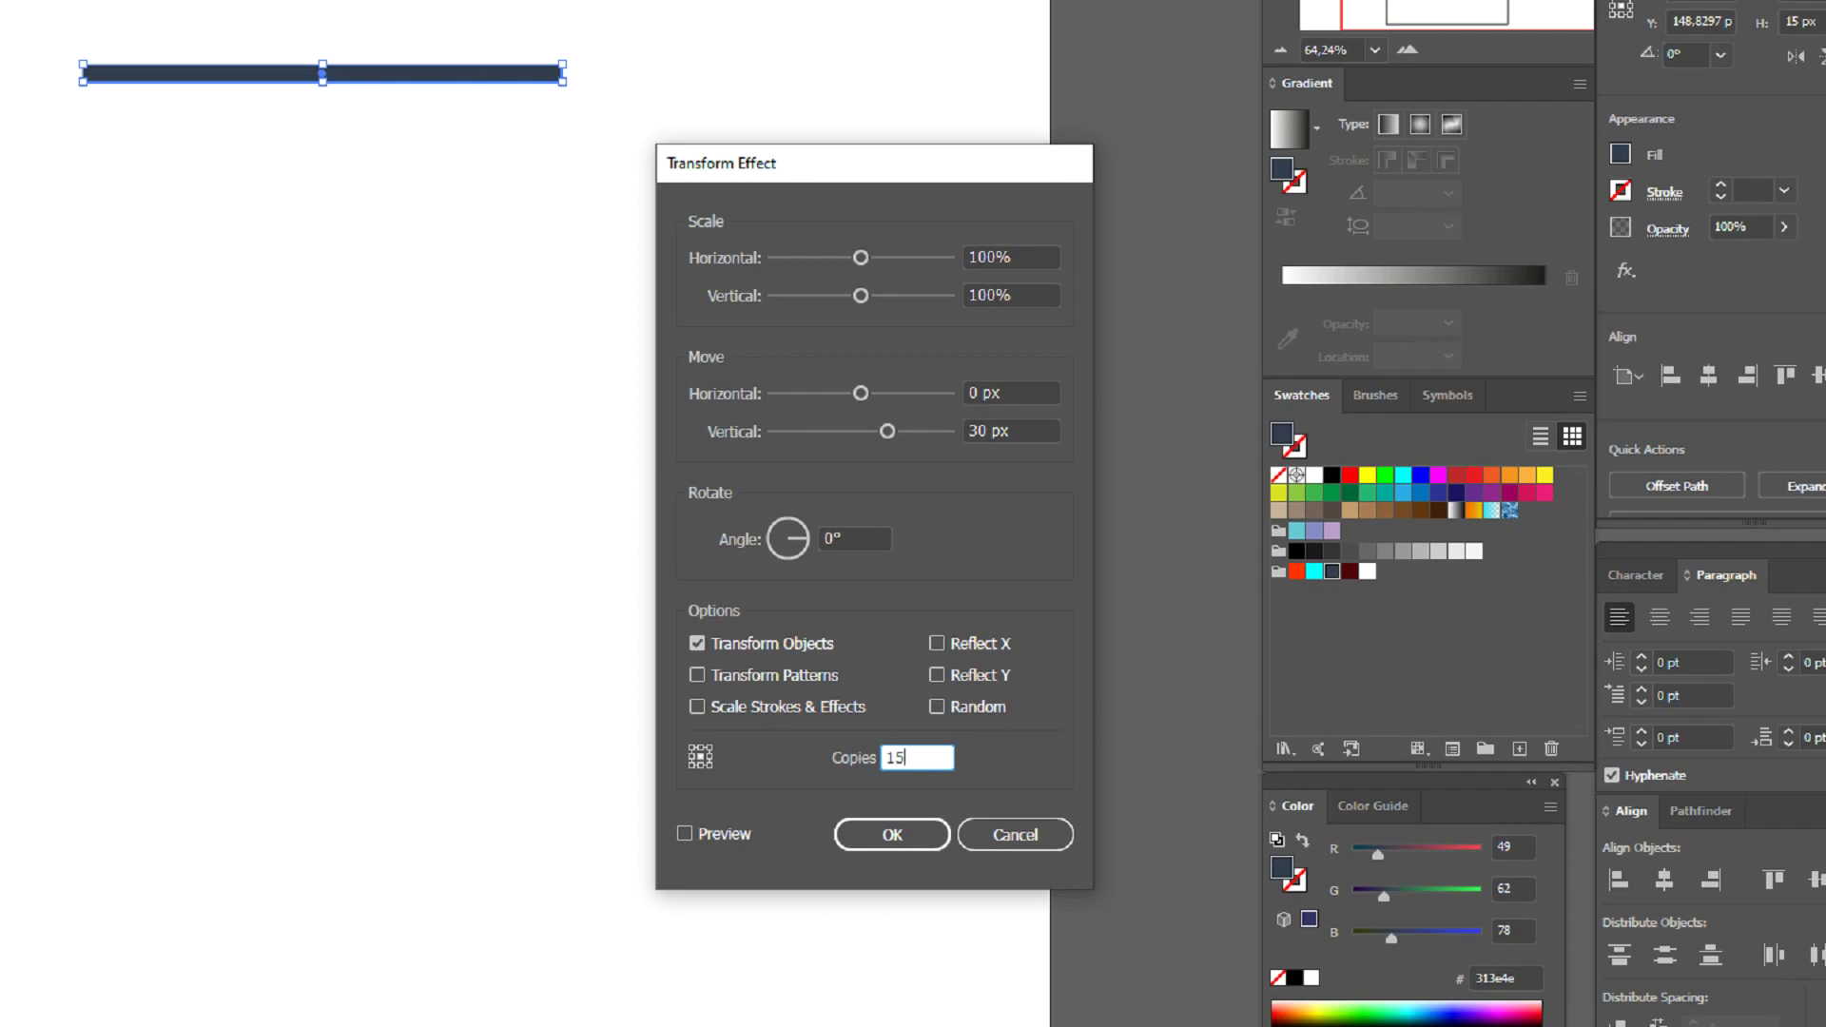
pyautogui.click(713, 841)
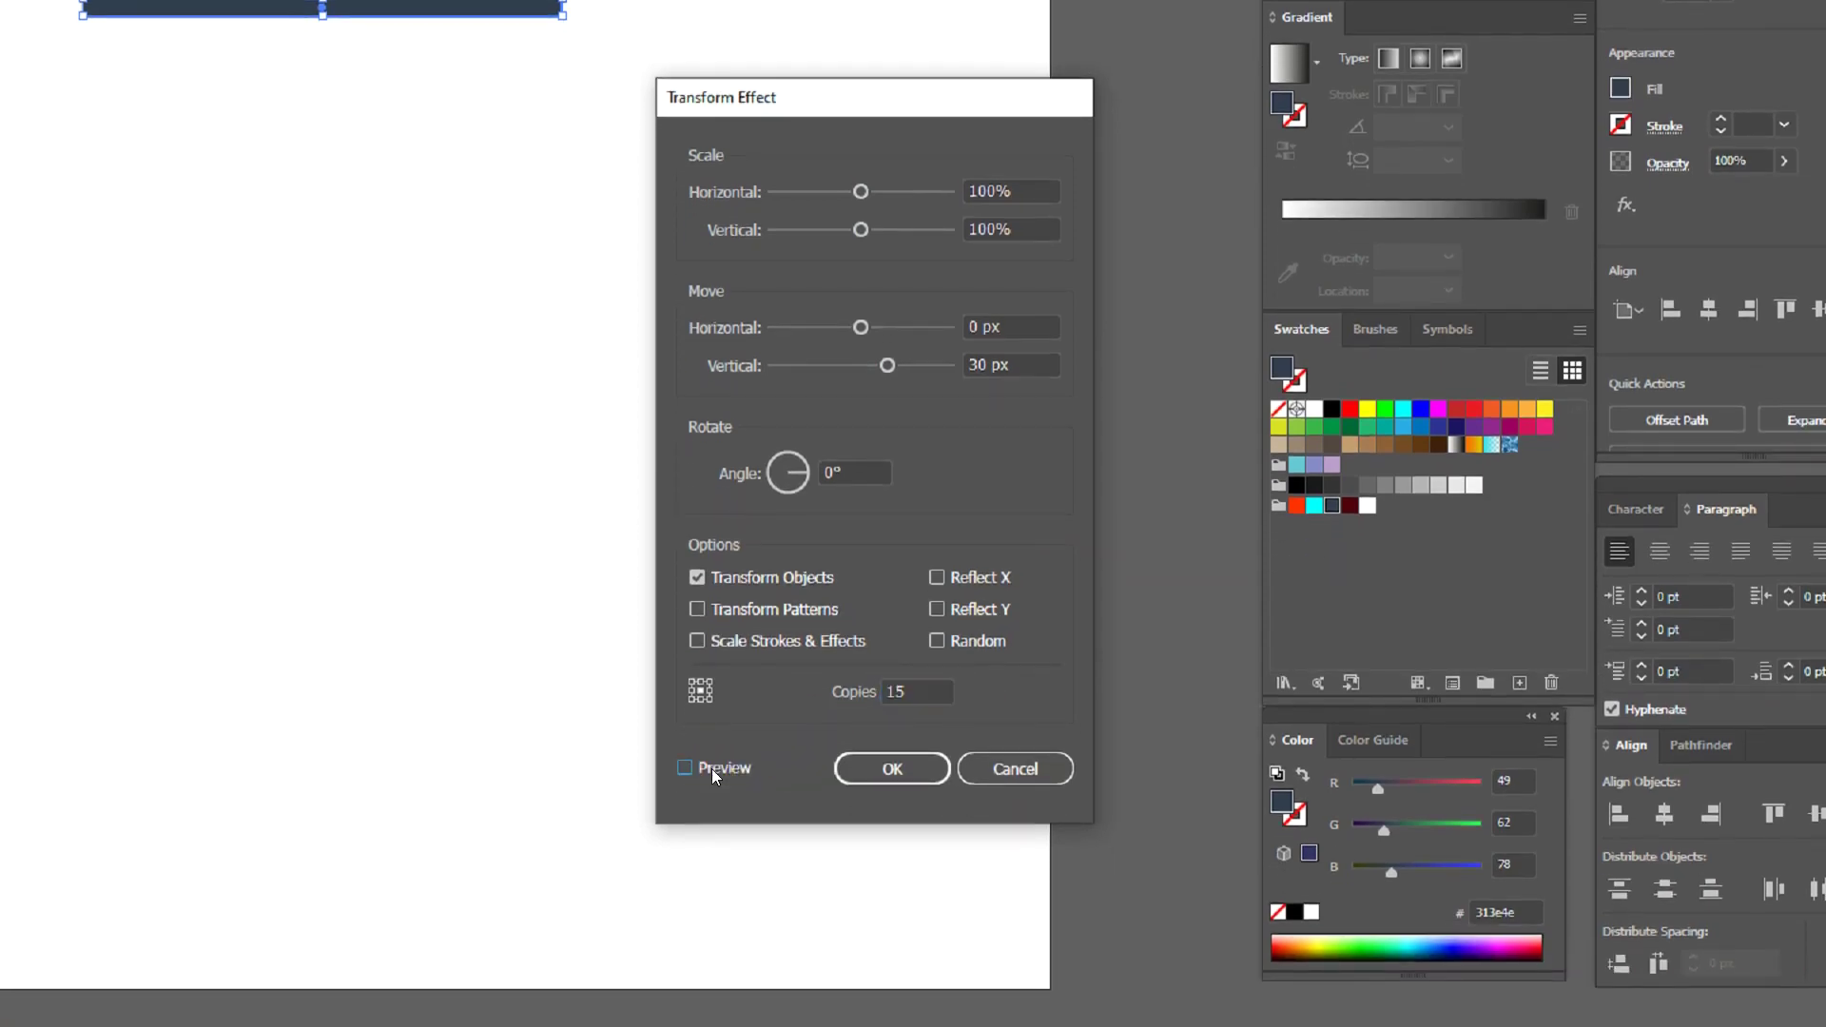
pyautogui.click(711, 769)
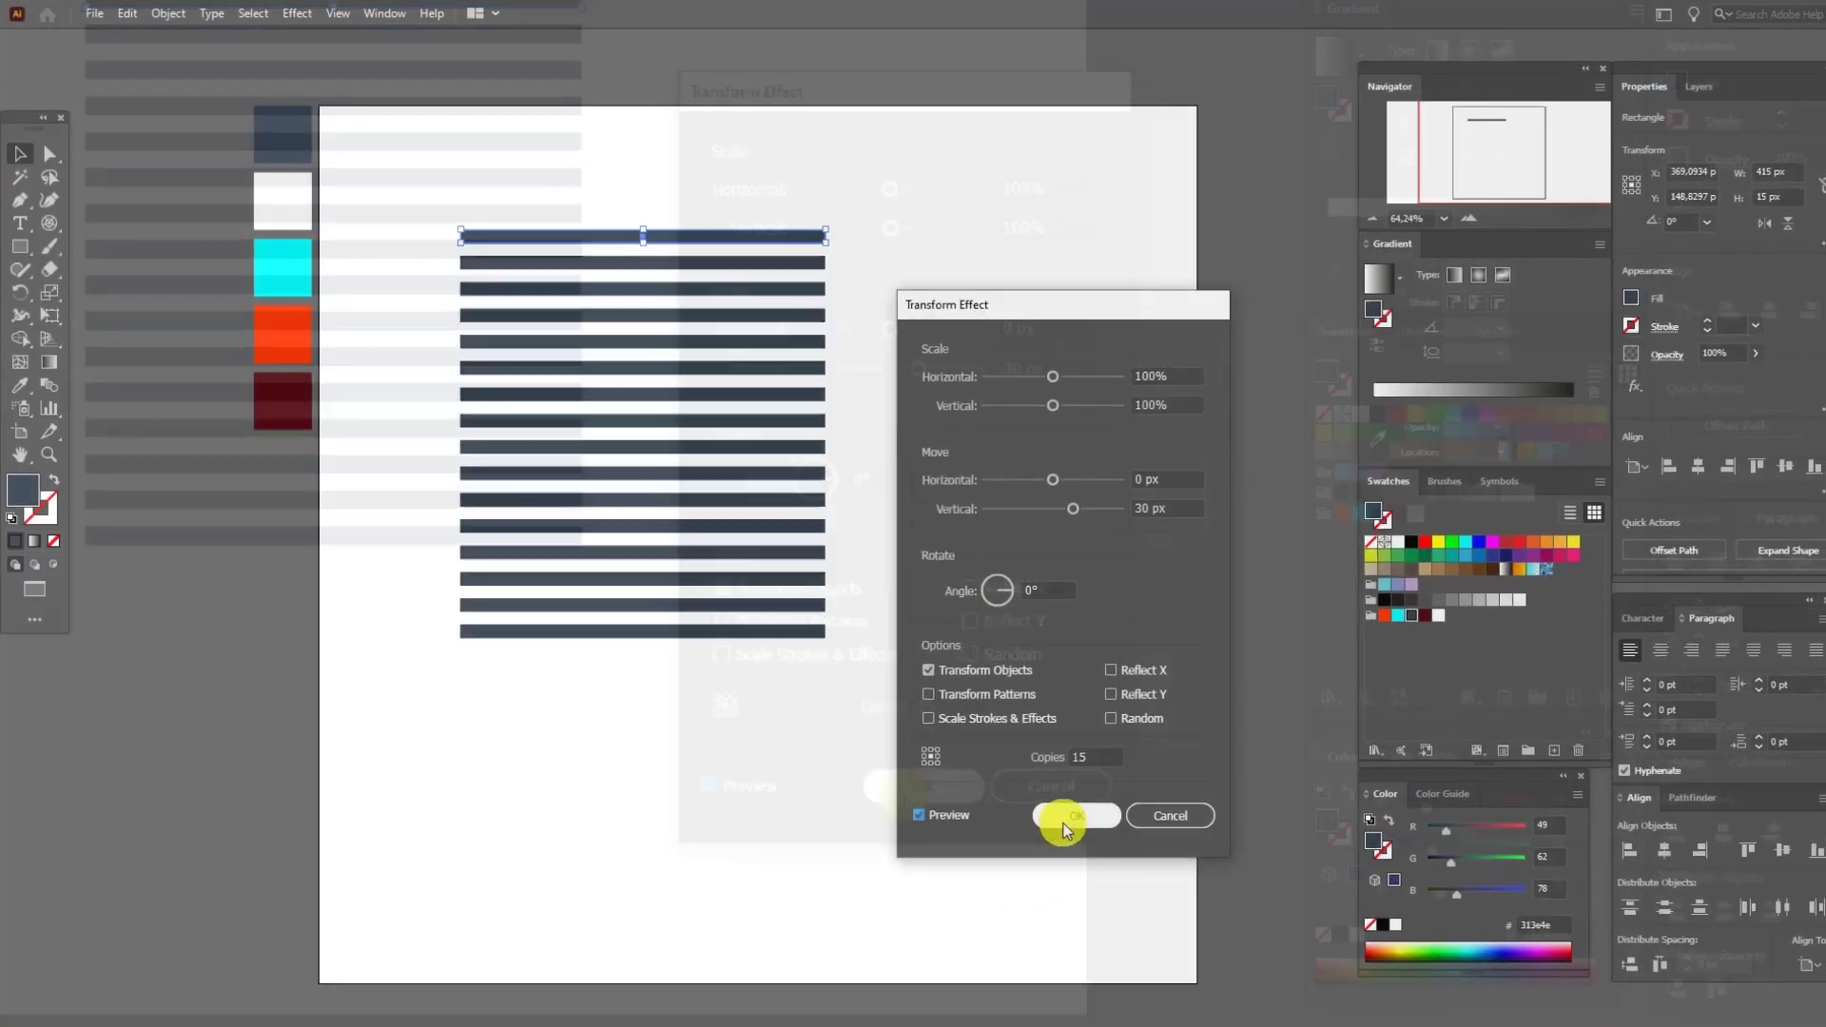
pyautogui.click(1049, 815)
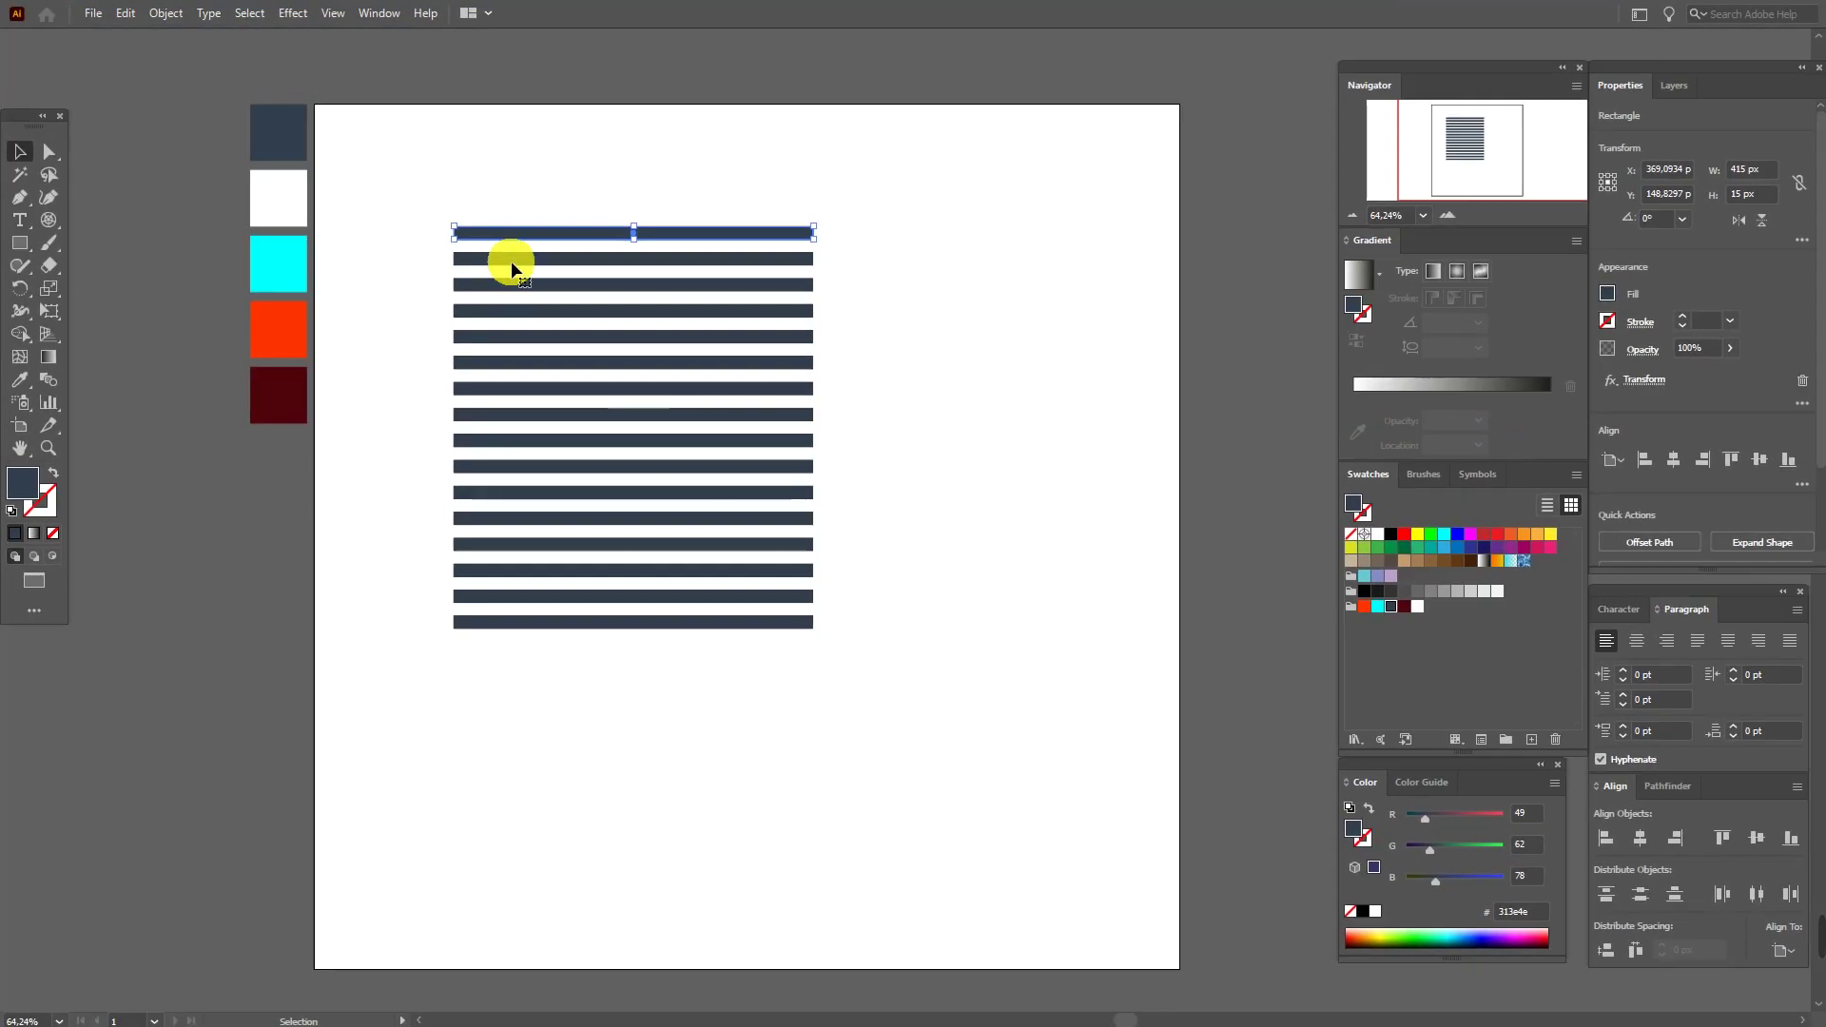
# - Move the stripe stack to the top-left and expand its appearance into shapes
pyautogui.moveTo(527, 232); pyautogui.dragTo(424, 154)
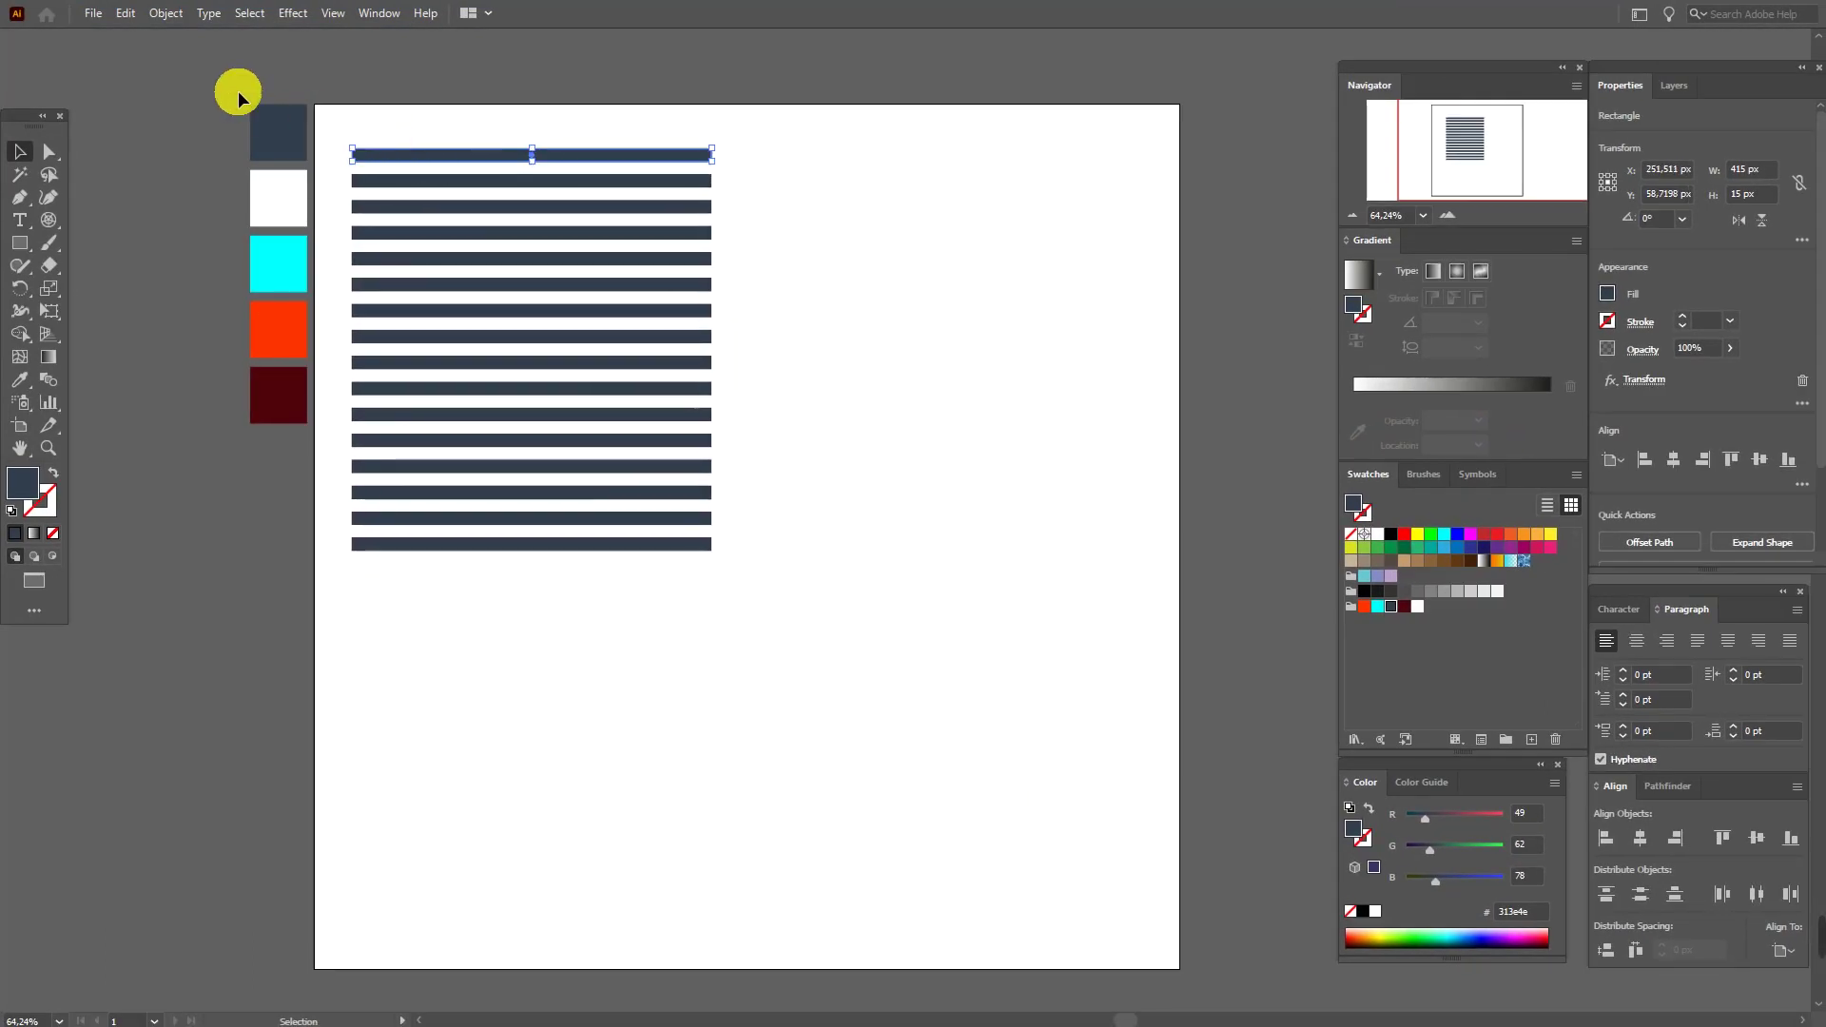
pyautogui.click(166, 13)
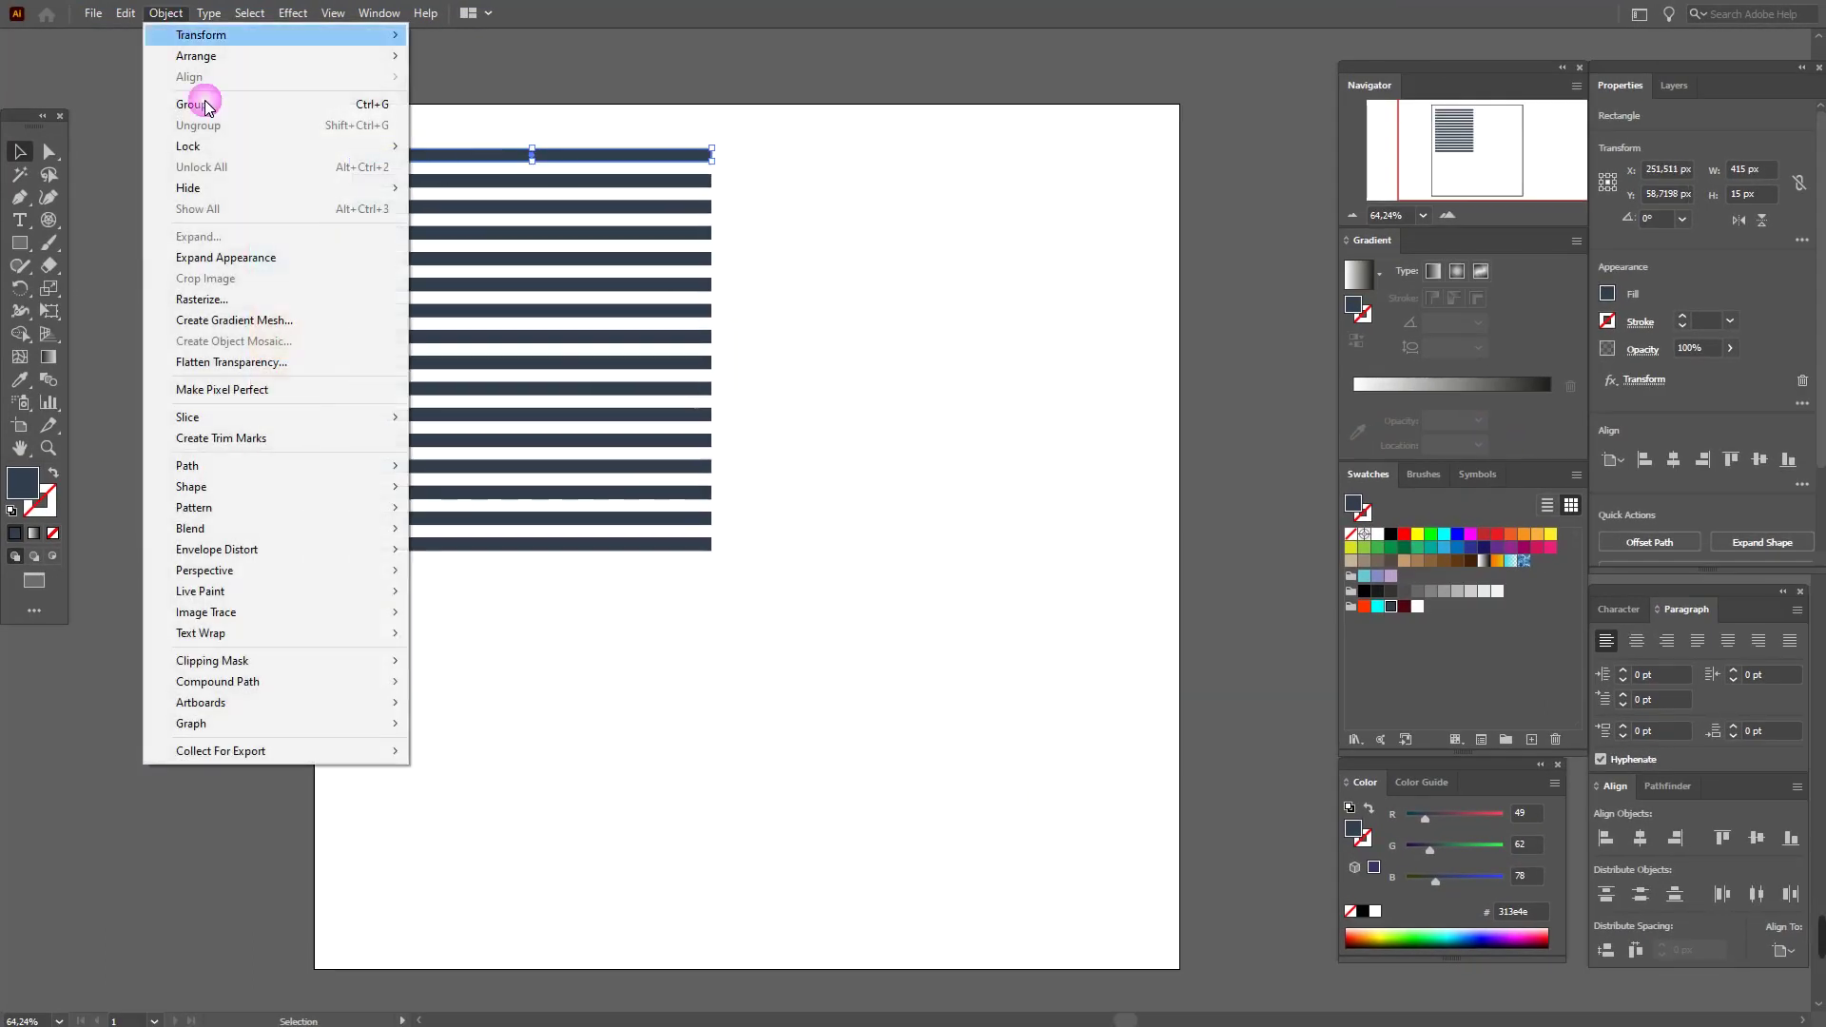
pyautogui.click(255, 260)
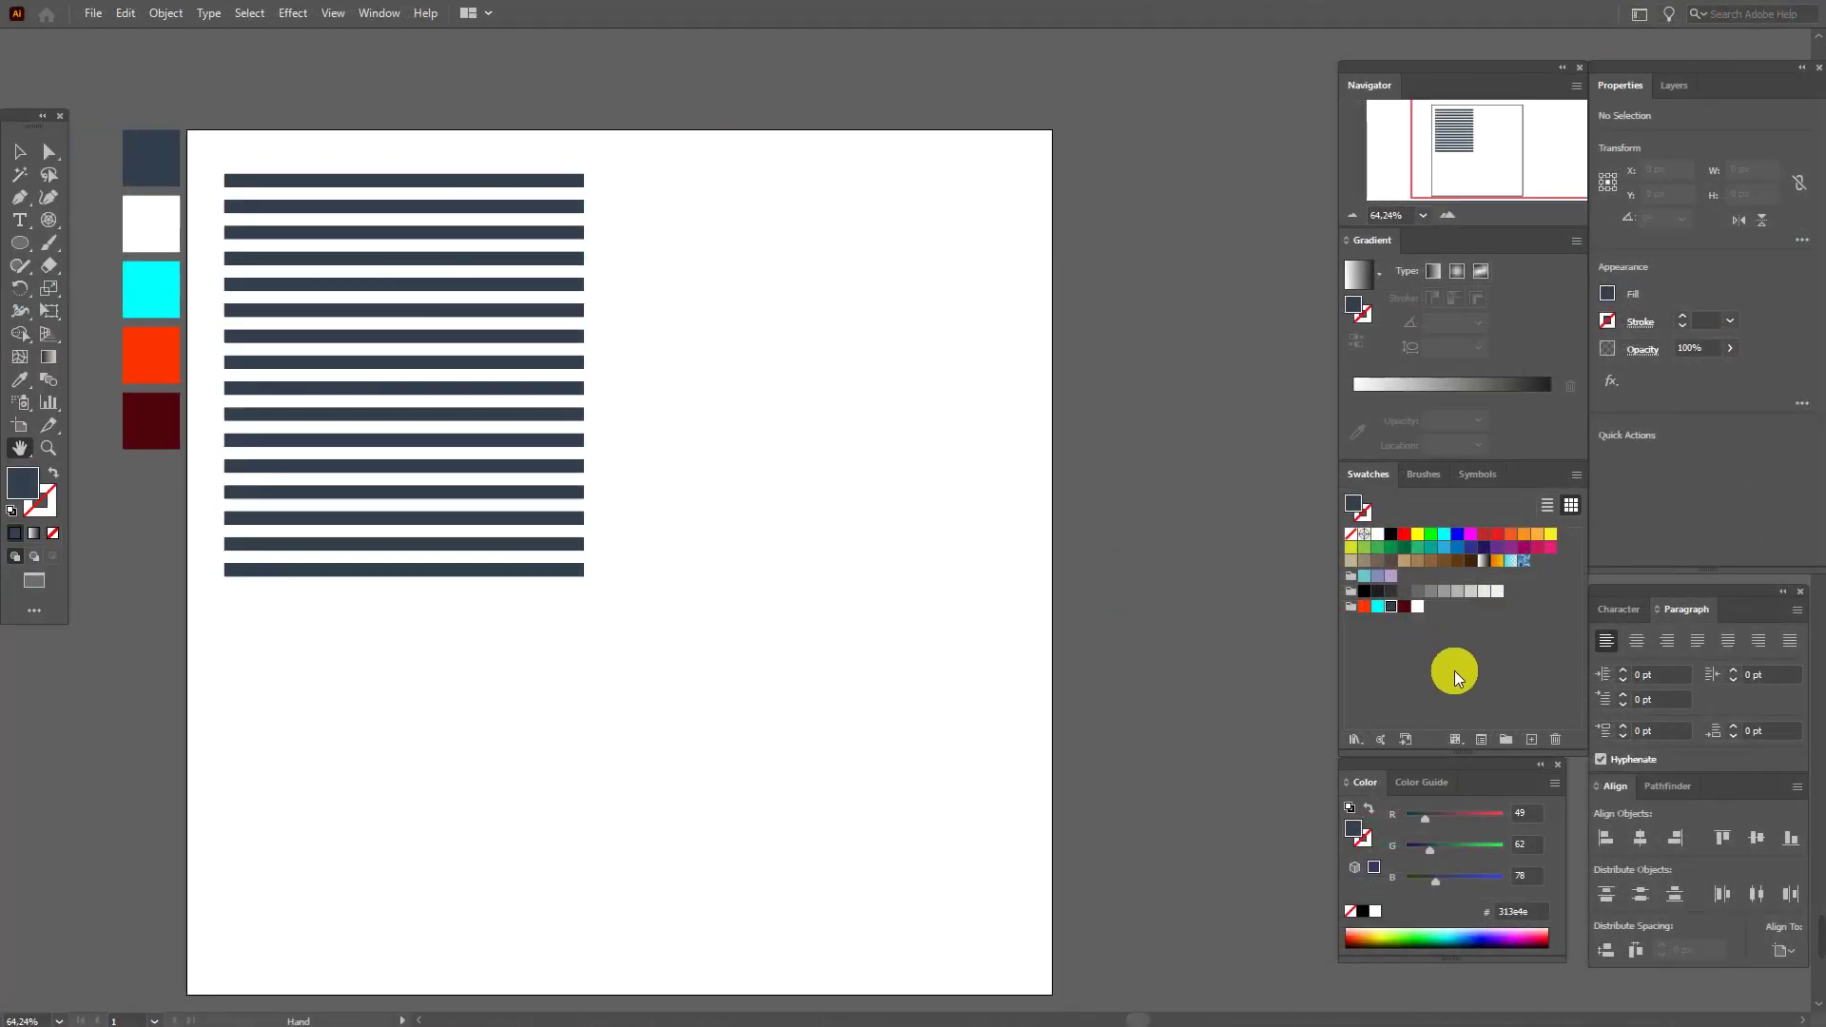
# - Draw a white 35 px circle and move it off the artboard
pyautogui.click(1419, 607)
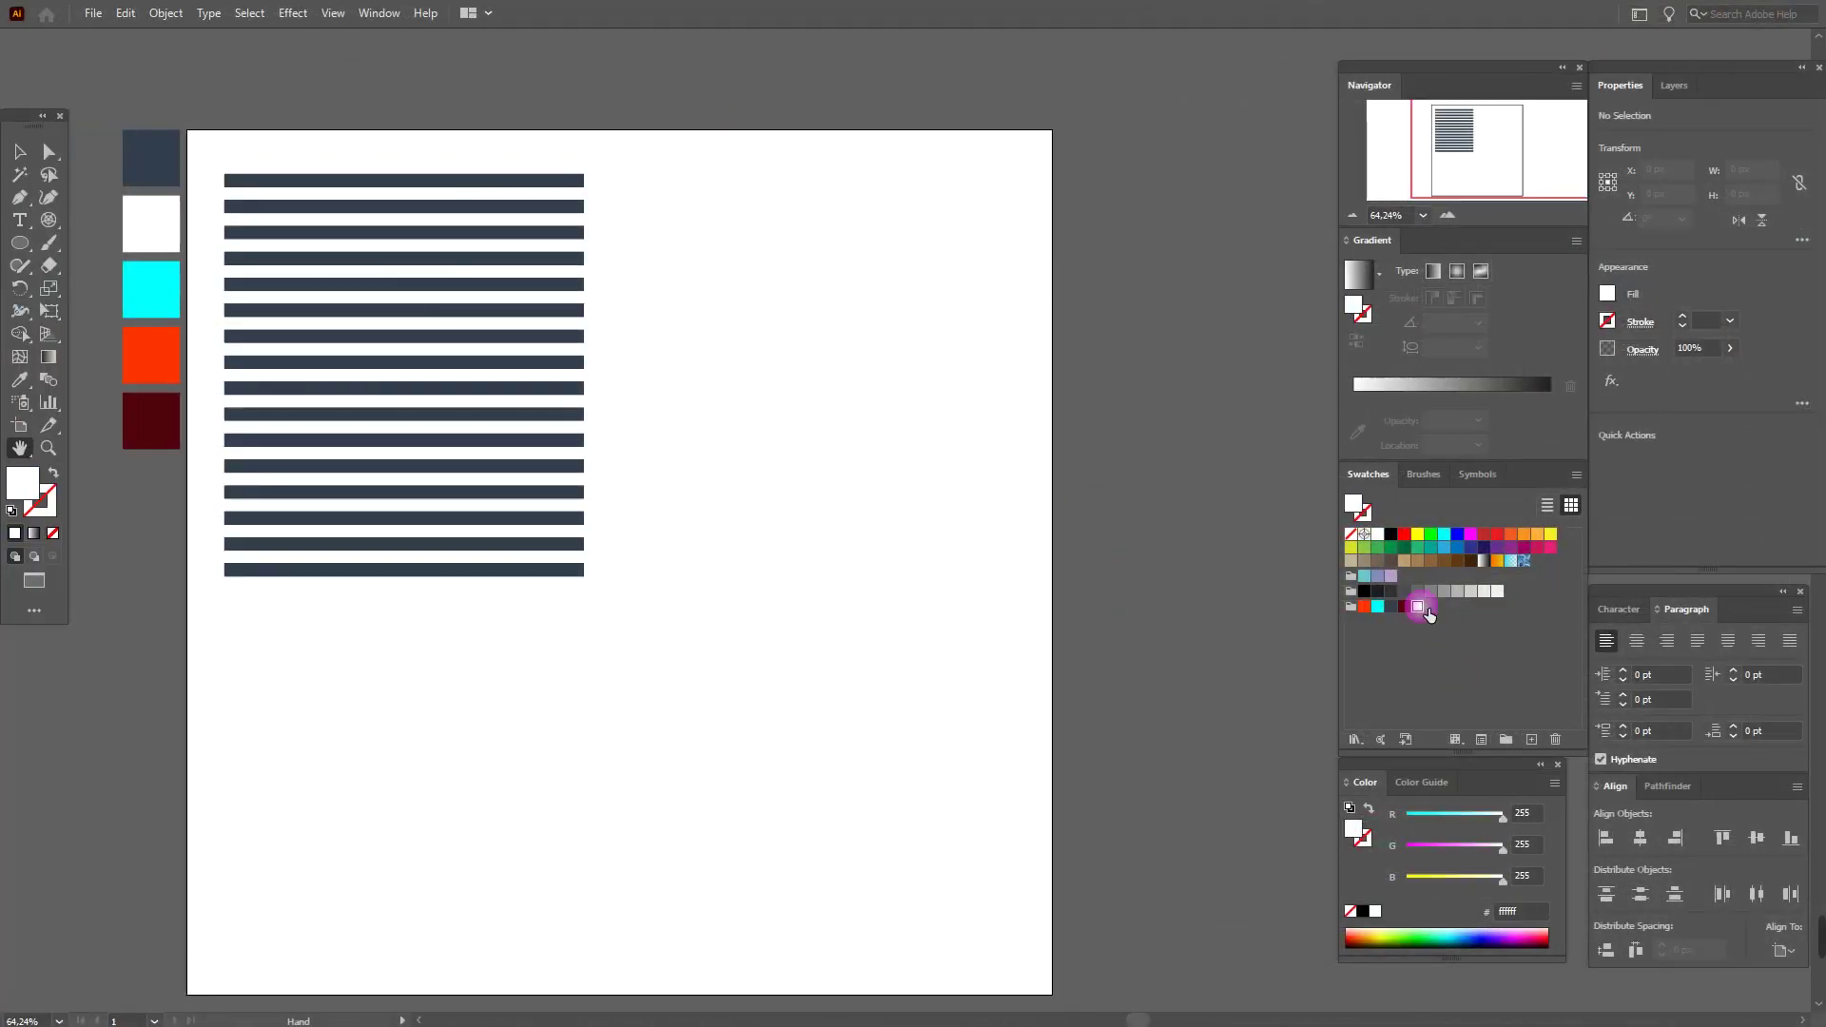
pyautogui.click(28, 245)
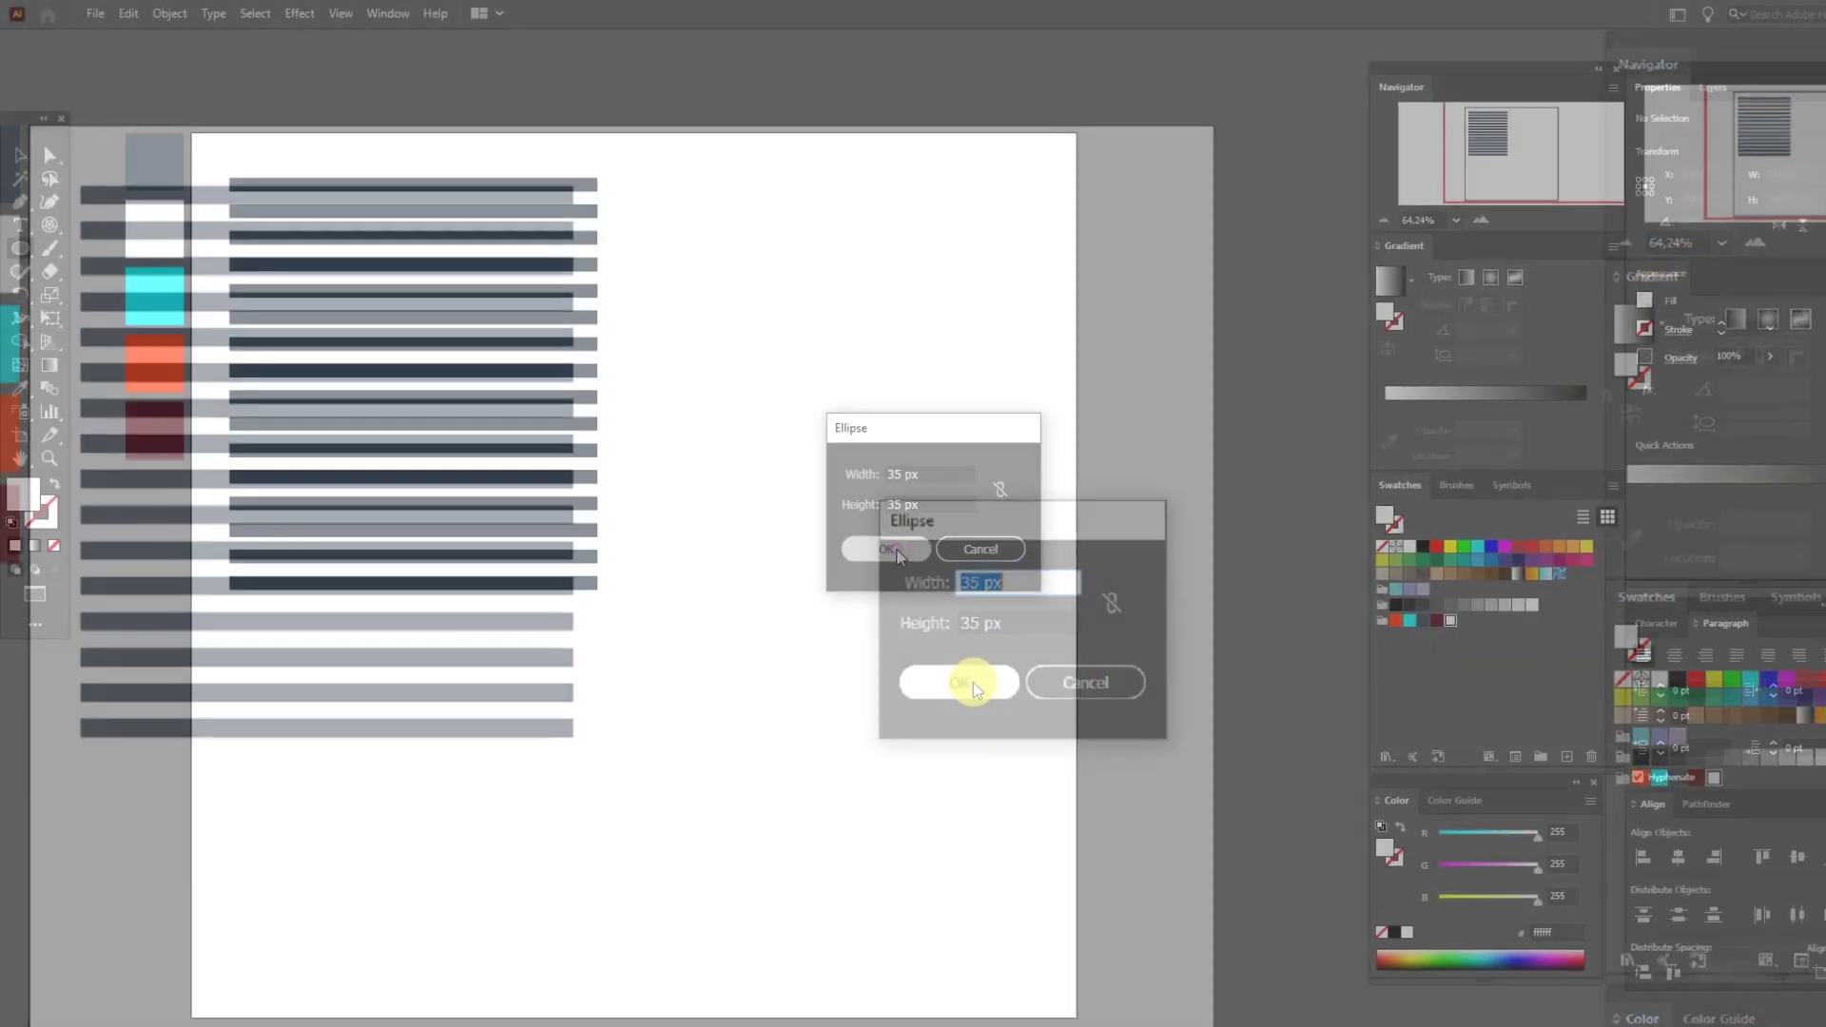
pyautogui.click(956, 675)
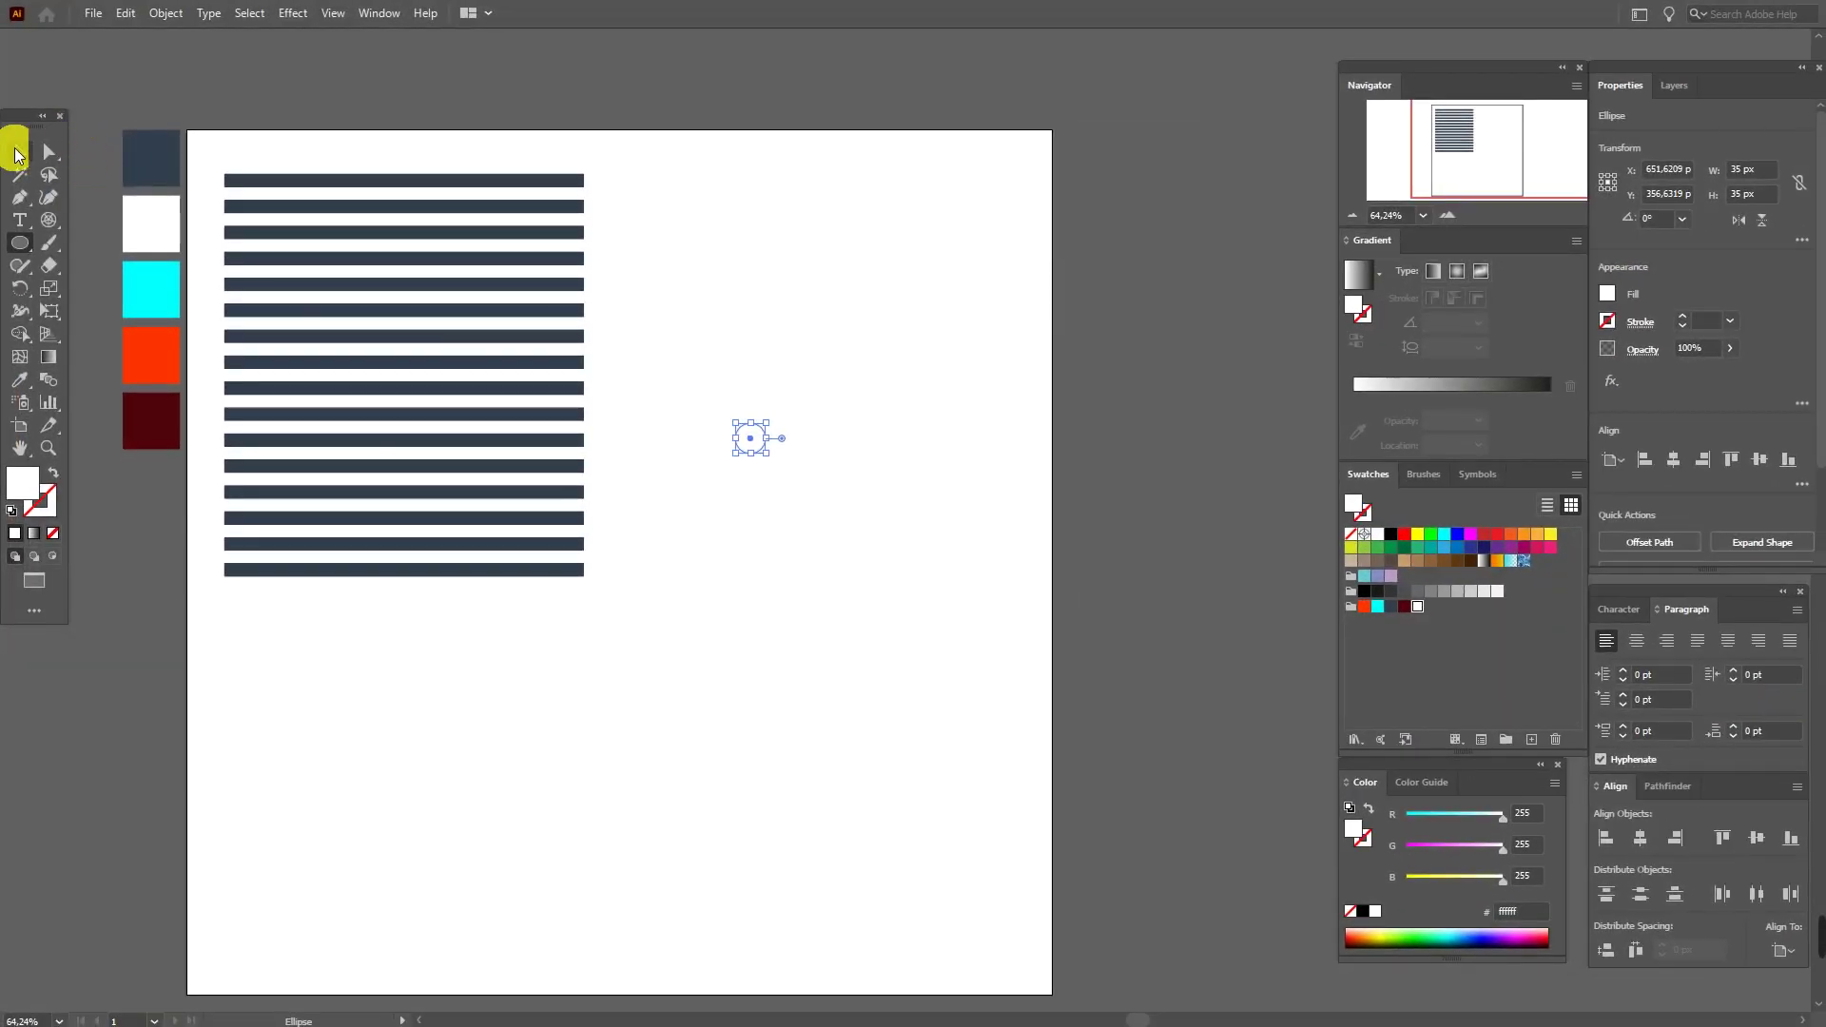
pyautogui.click(15, 154)
pyautogui.moveTo(751, 458); pyautogui.dragTo(1098, 215)
pyautogui.moveTo(886, 500); pyautogui.dragTo(366, 508)
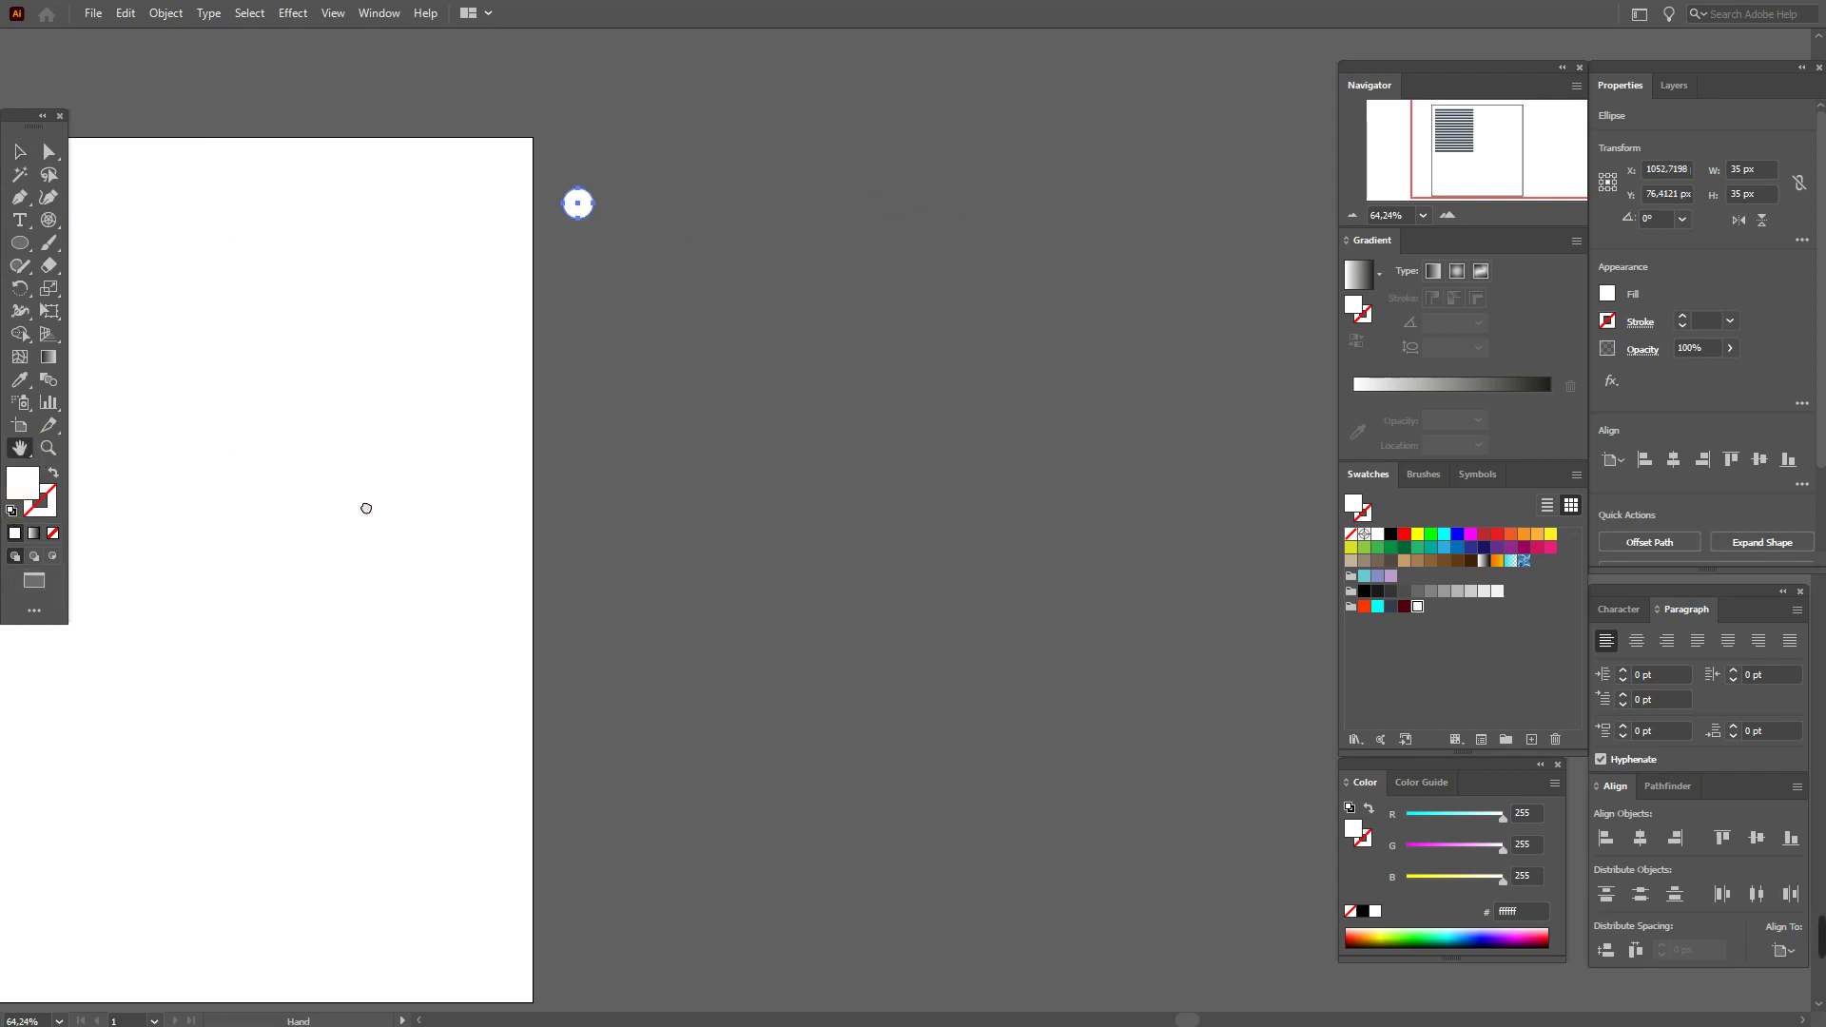
# - Apply a Transform effect with Horizontal move 70 px and 10 copies to the circle
pyautogui.click(283, 16)
pyautogui.moveTo(403, 168)
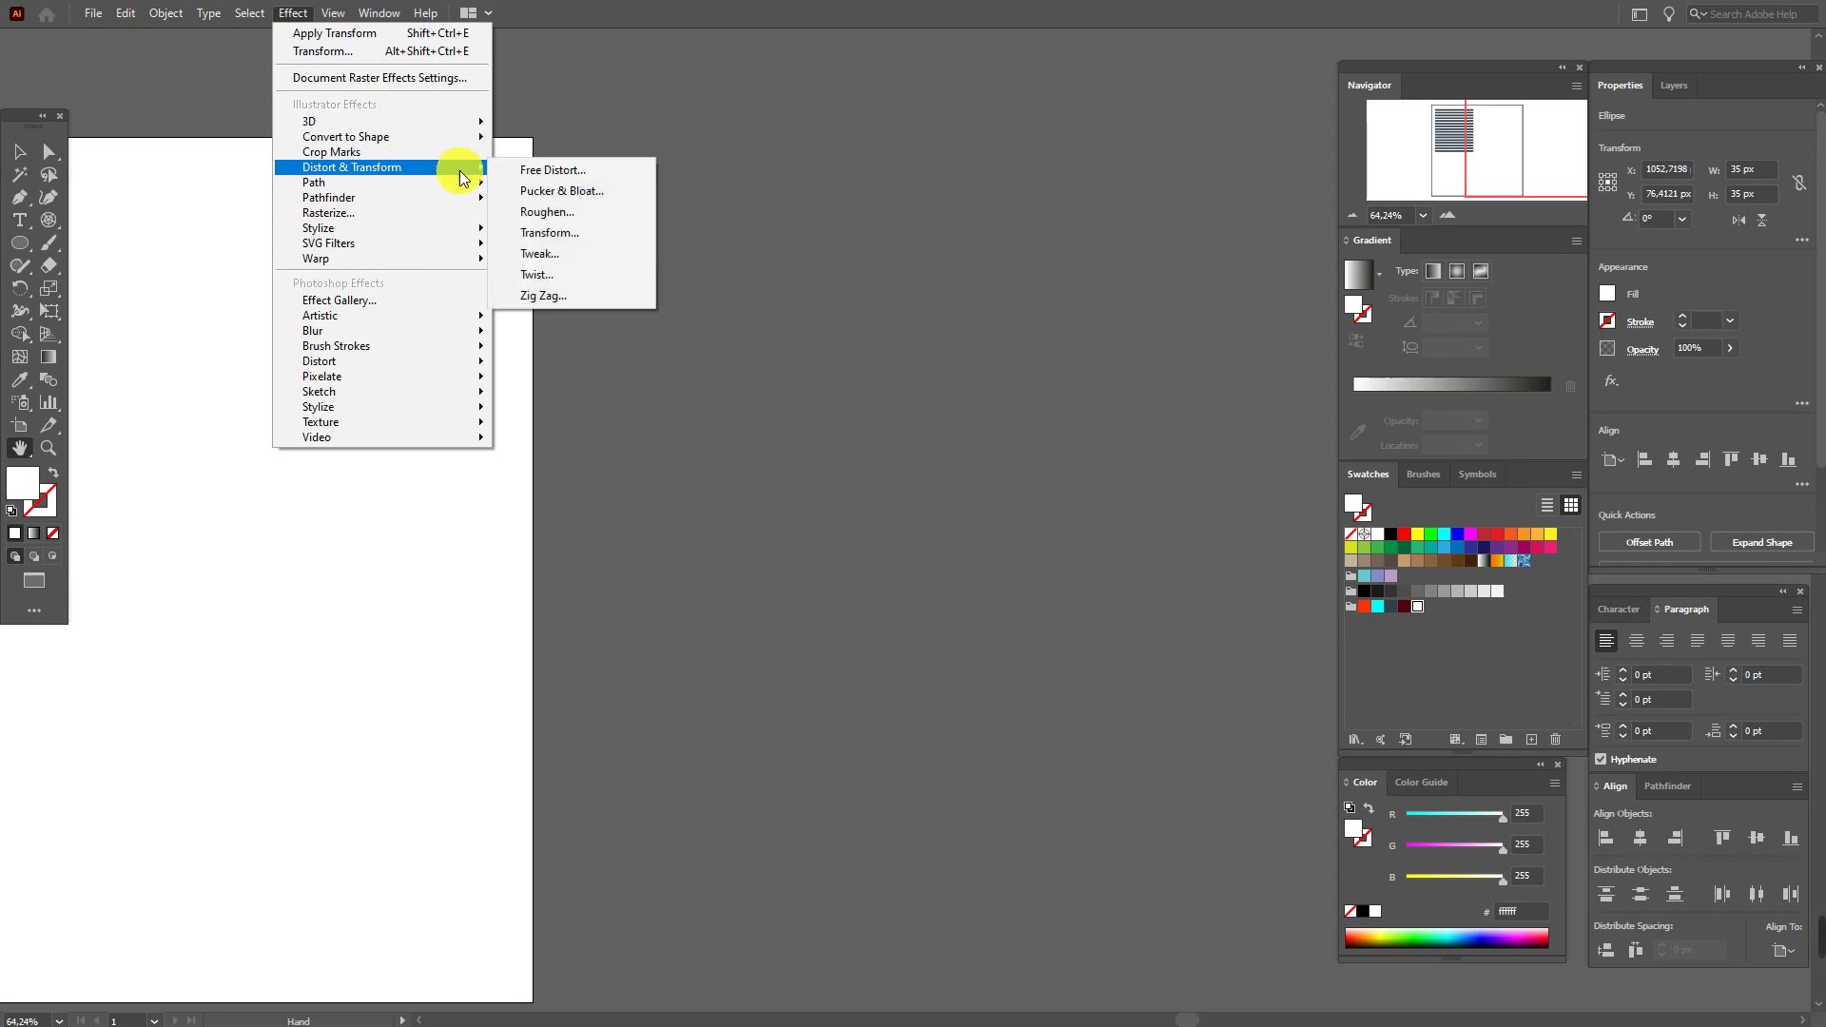
pyautogui.click(586, 238)
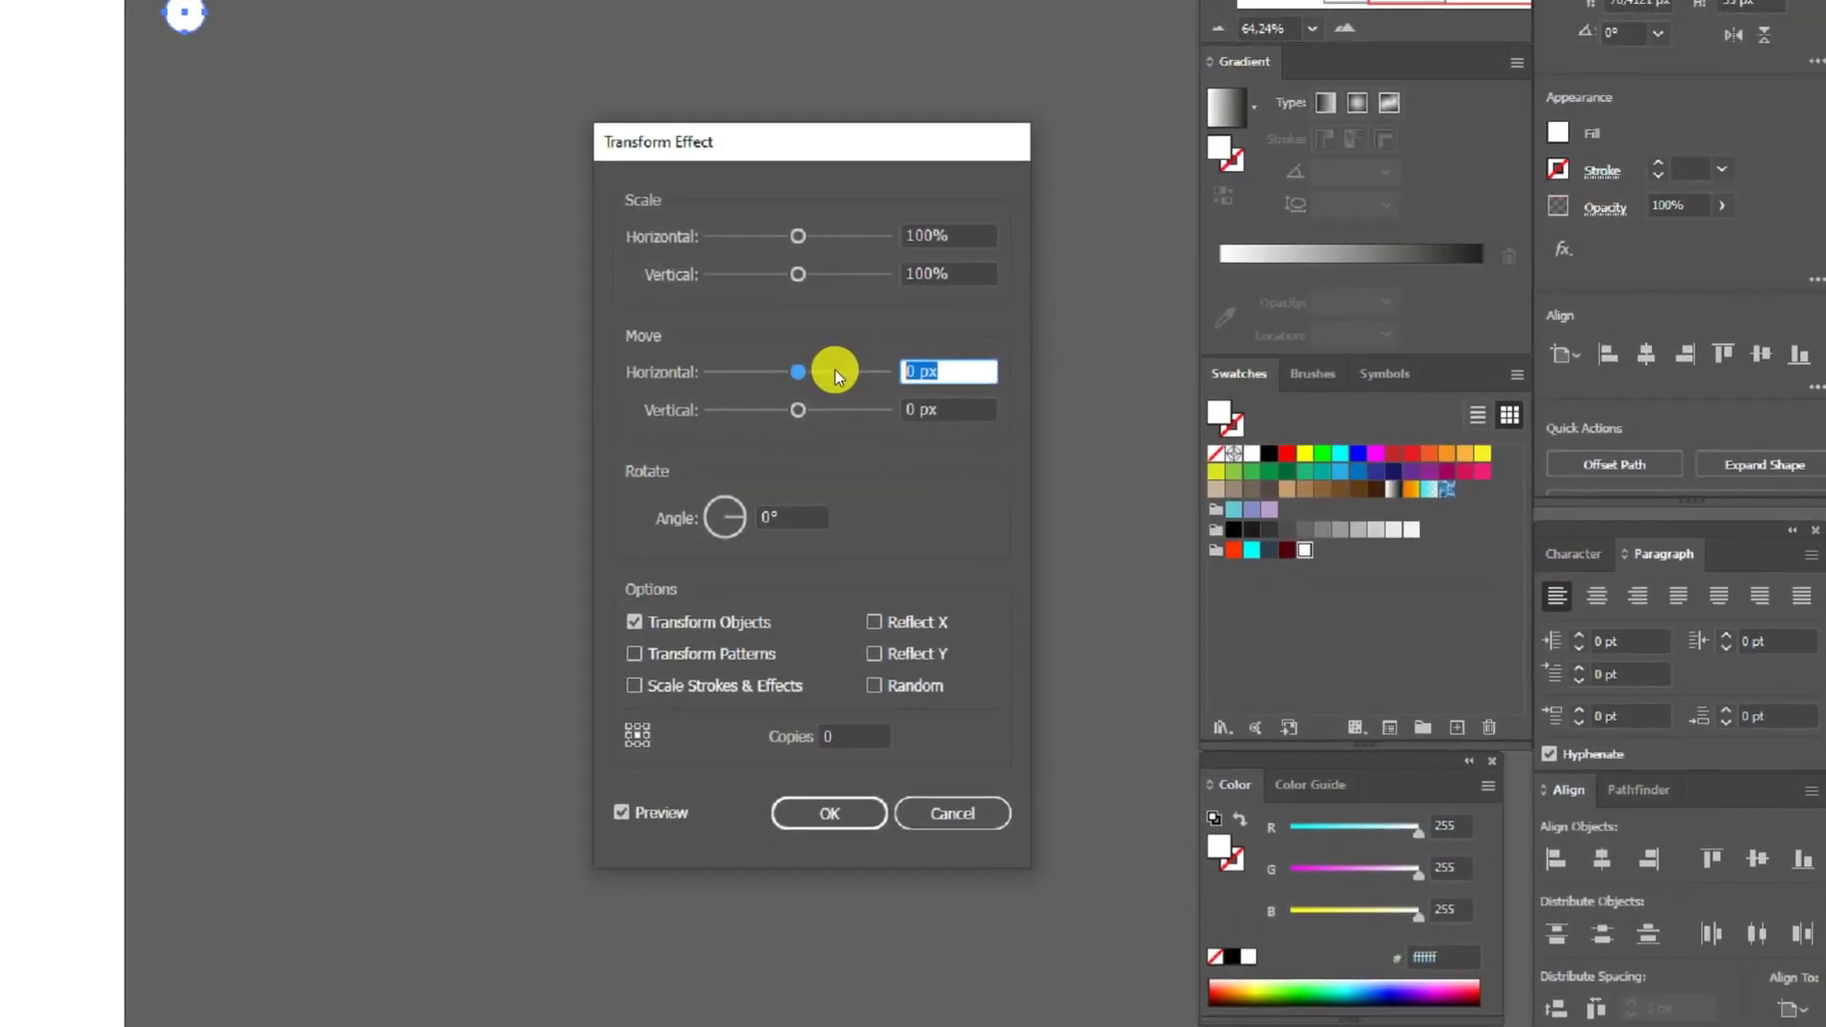
pyautogui.write('70')
pyautogui.click(824, 727)
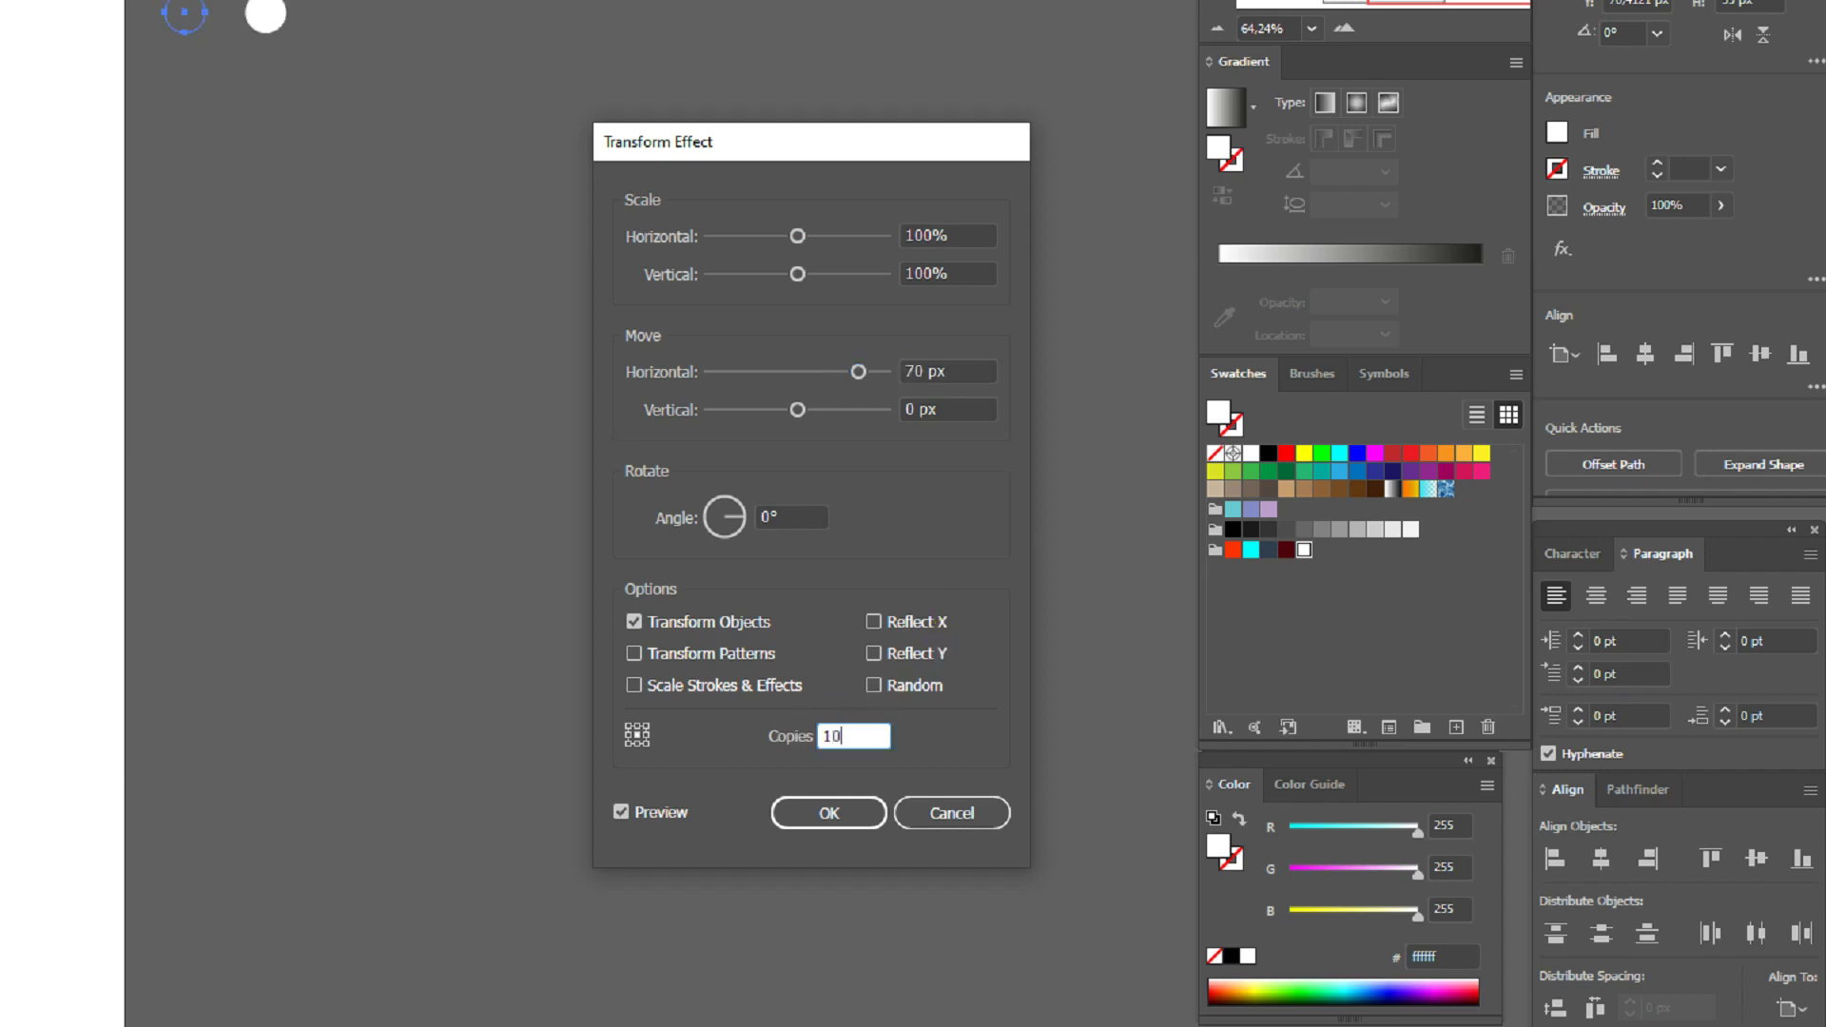
pyautogui.click(645, 813)
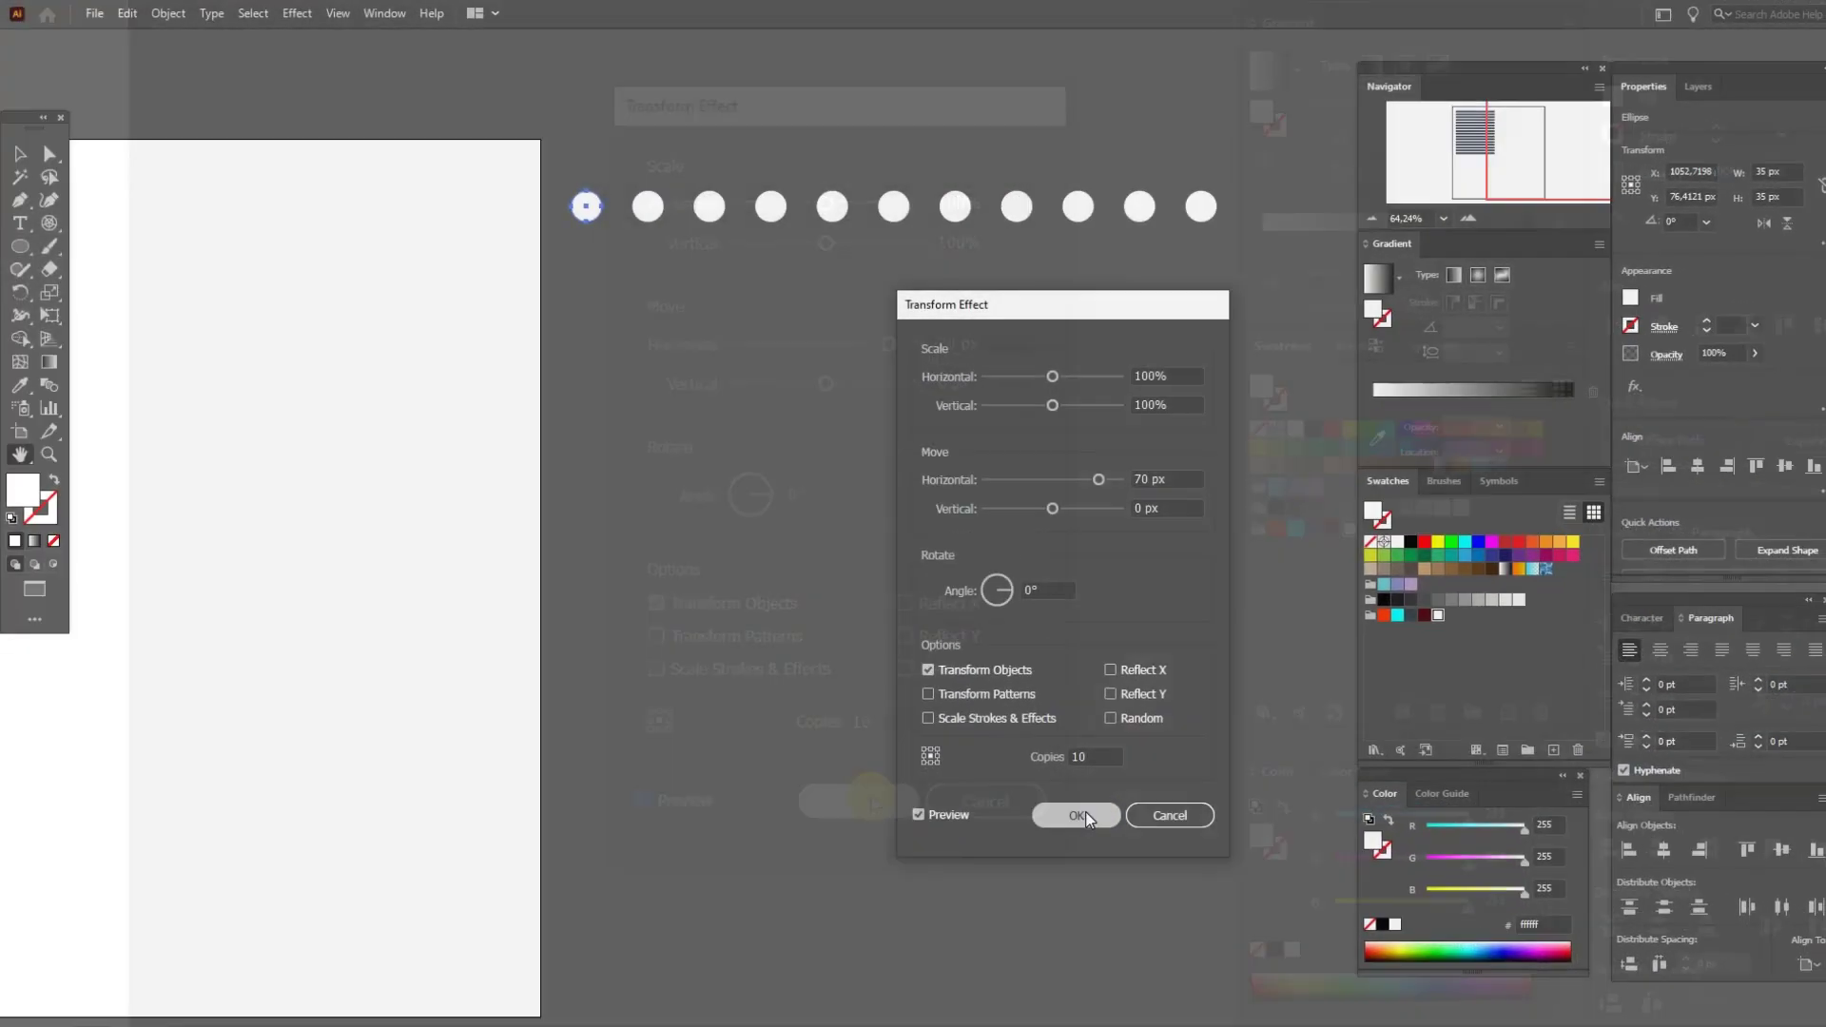
pyautogui.click(1076, 816)
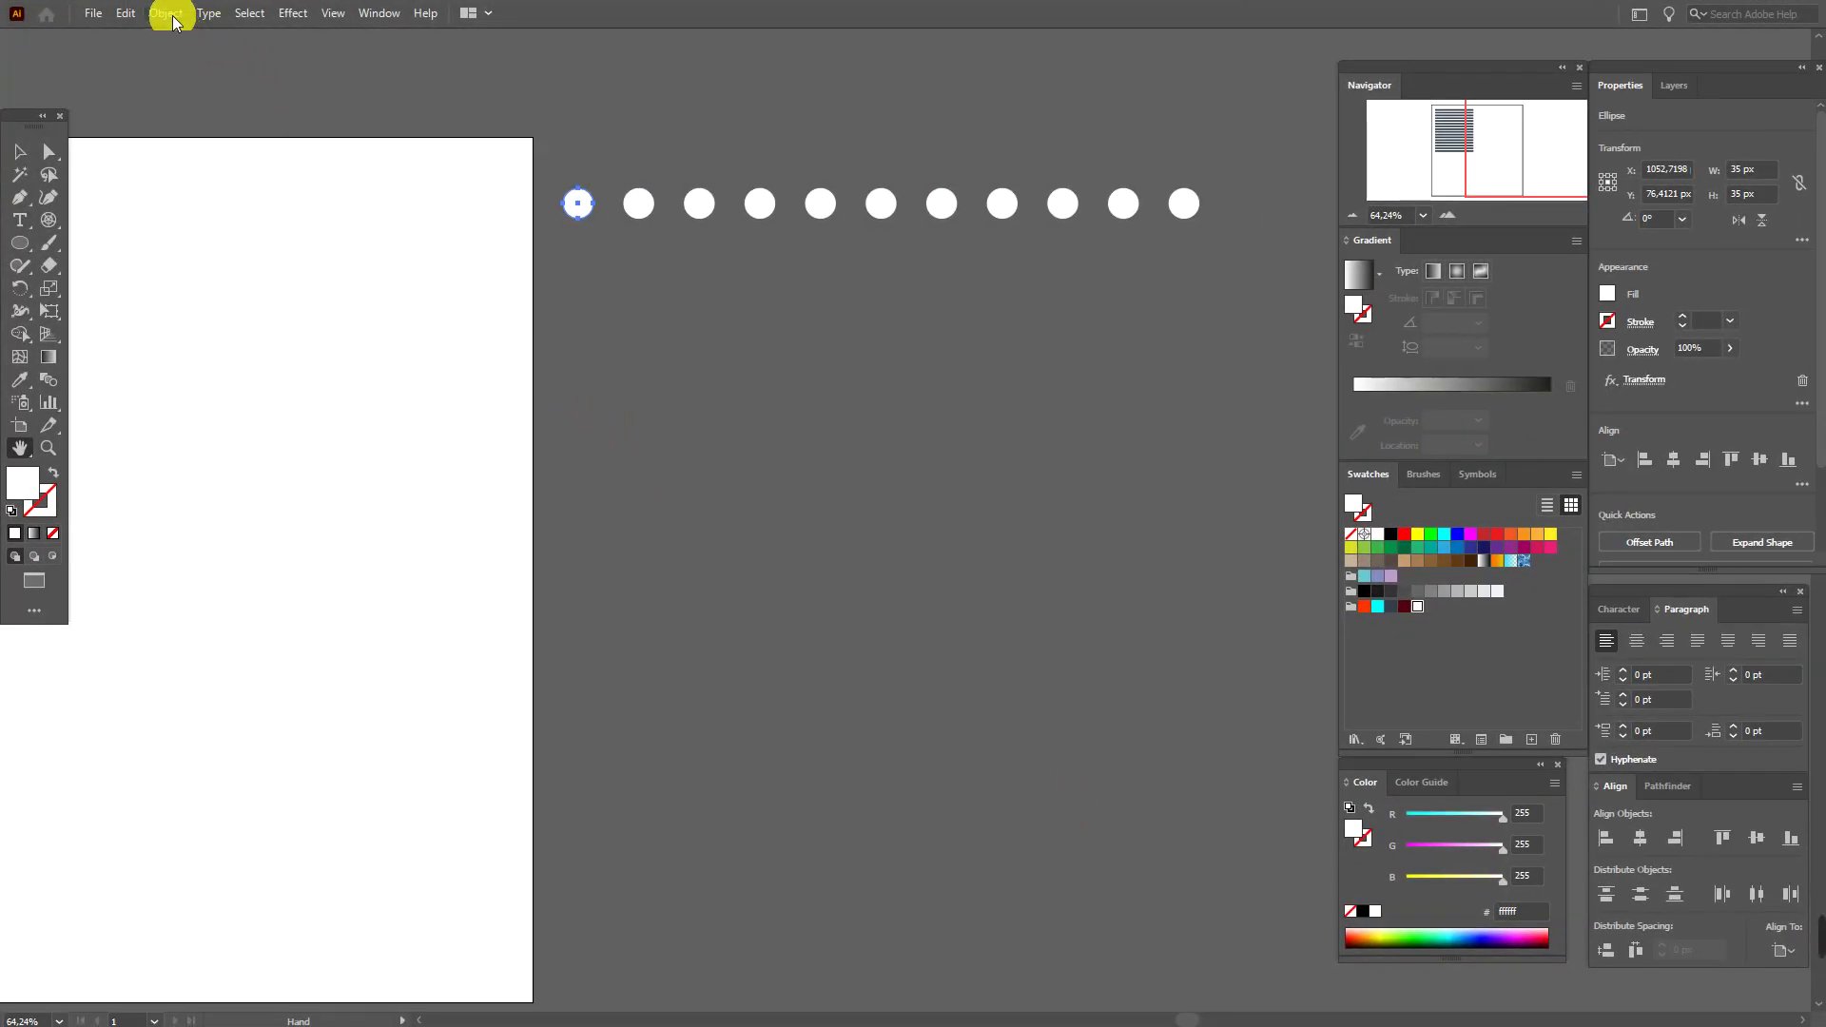
# - Expand the dot row, then add a Transform effect with Vertical 70 px and 10 copies
pyautogui.click(166, 13)
pyautogui.click(238, 253)
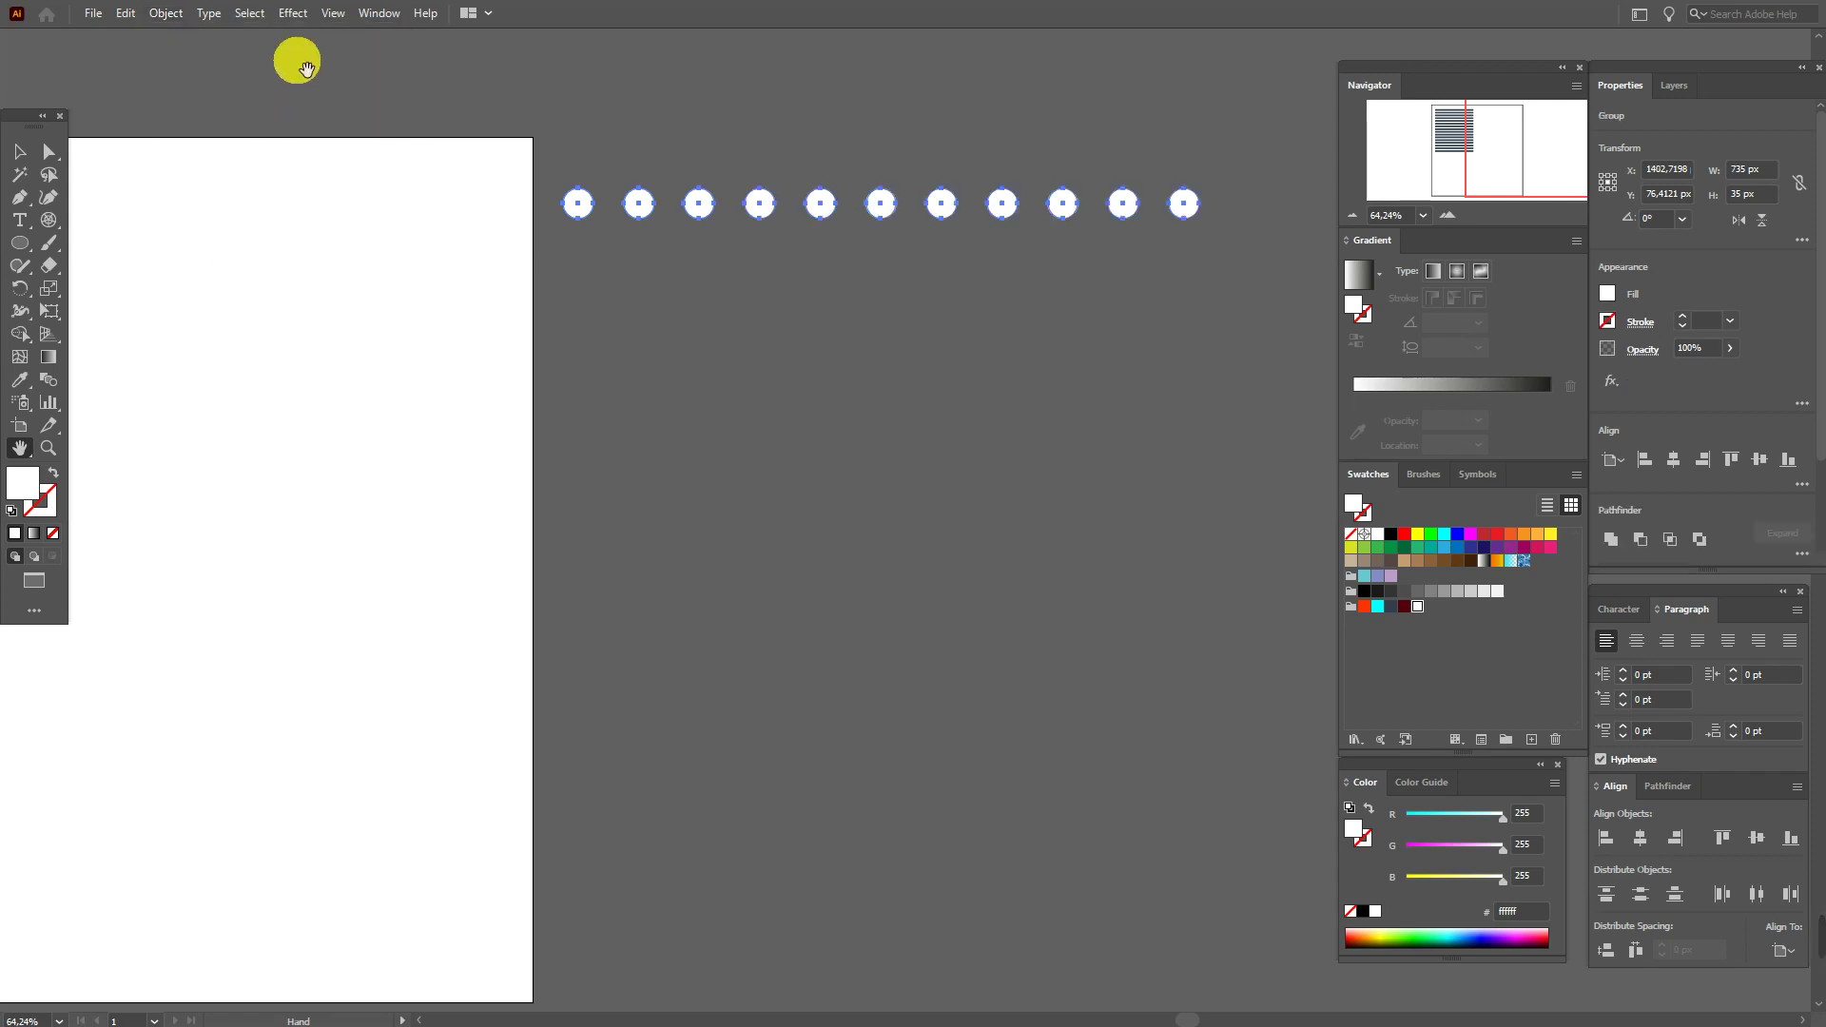
pyautogui.click(297, 15)
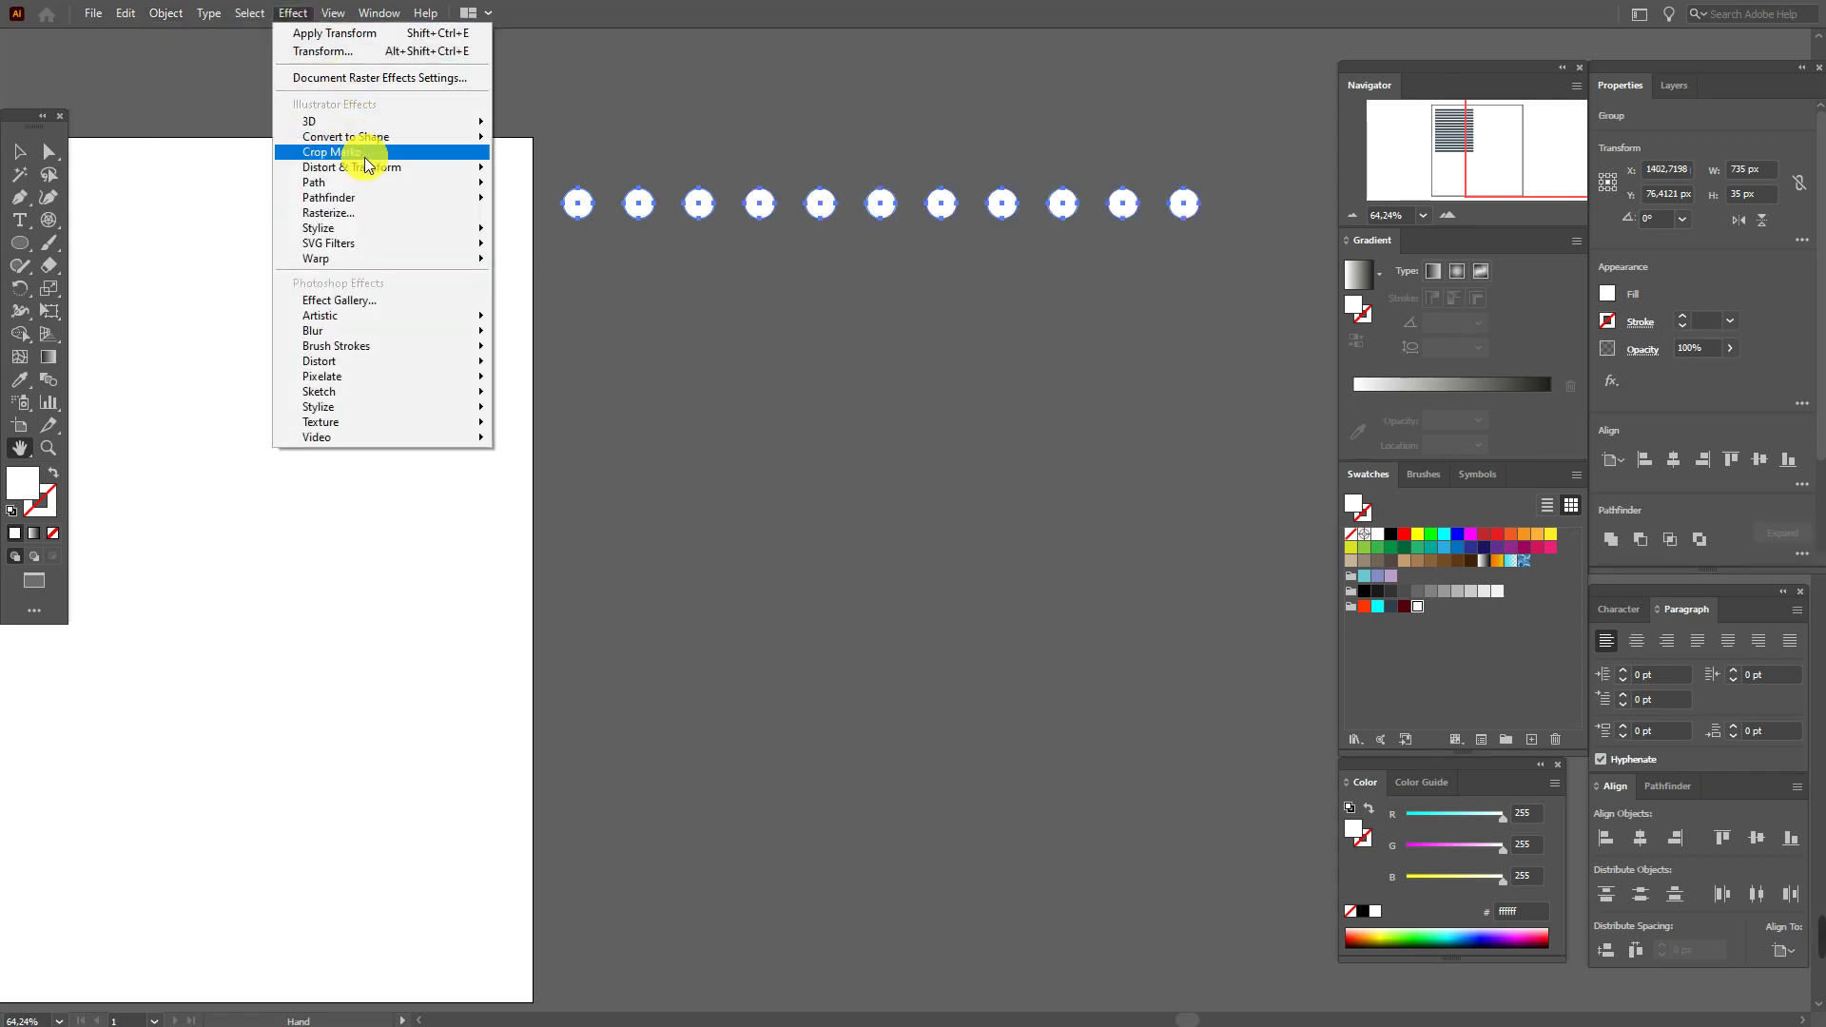
pyautogui.moveTo(371, 174)
pyautogui.click(550, 233)
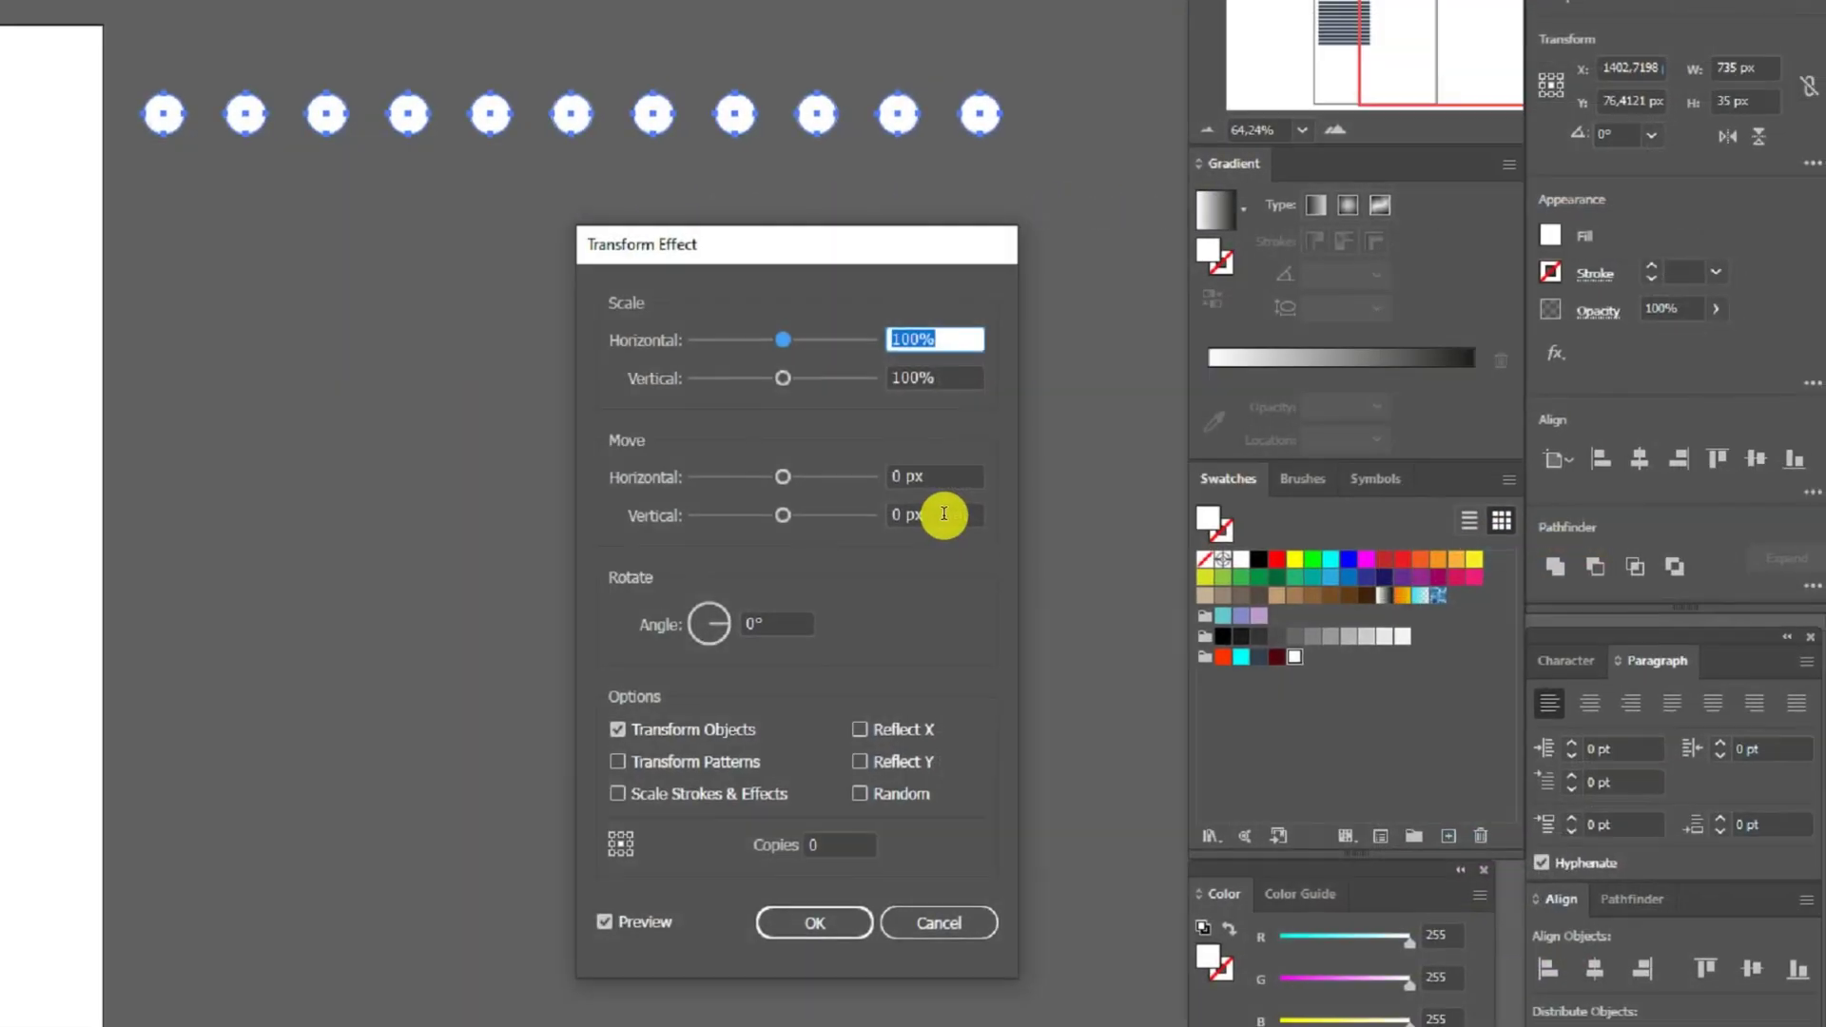
pyautogui.click(944, 514)
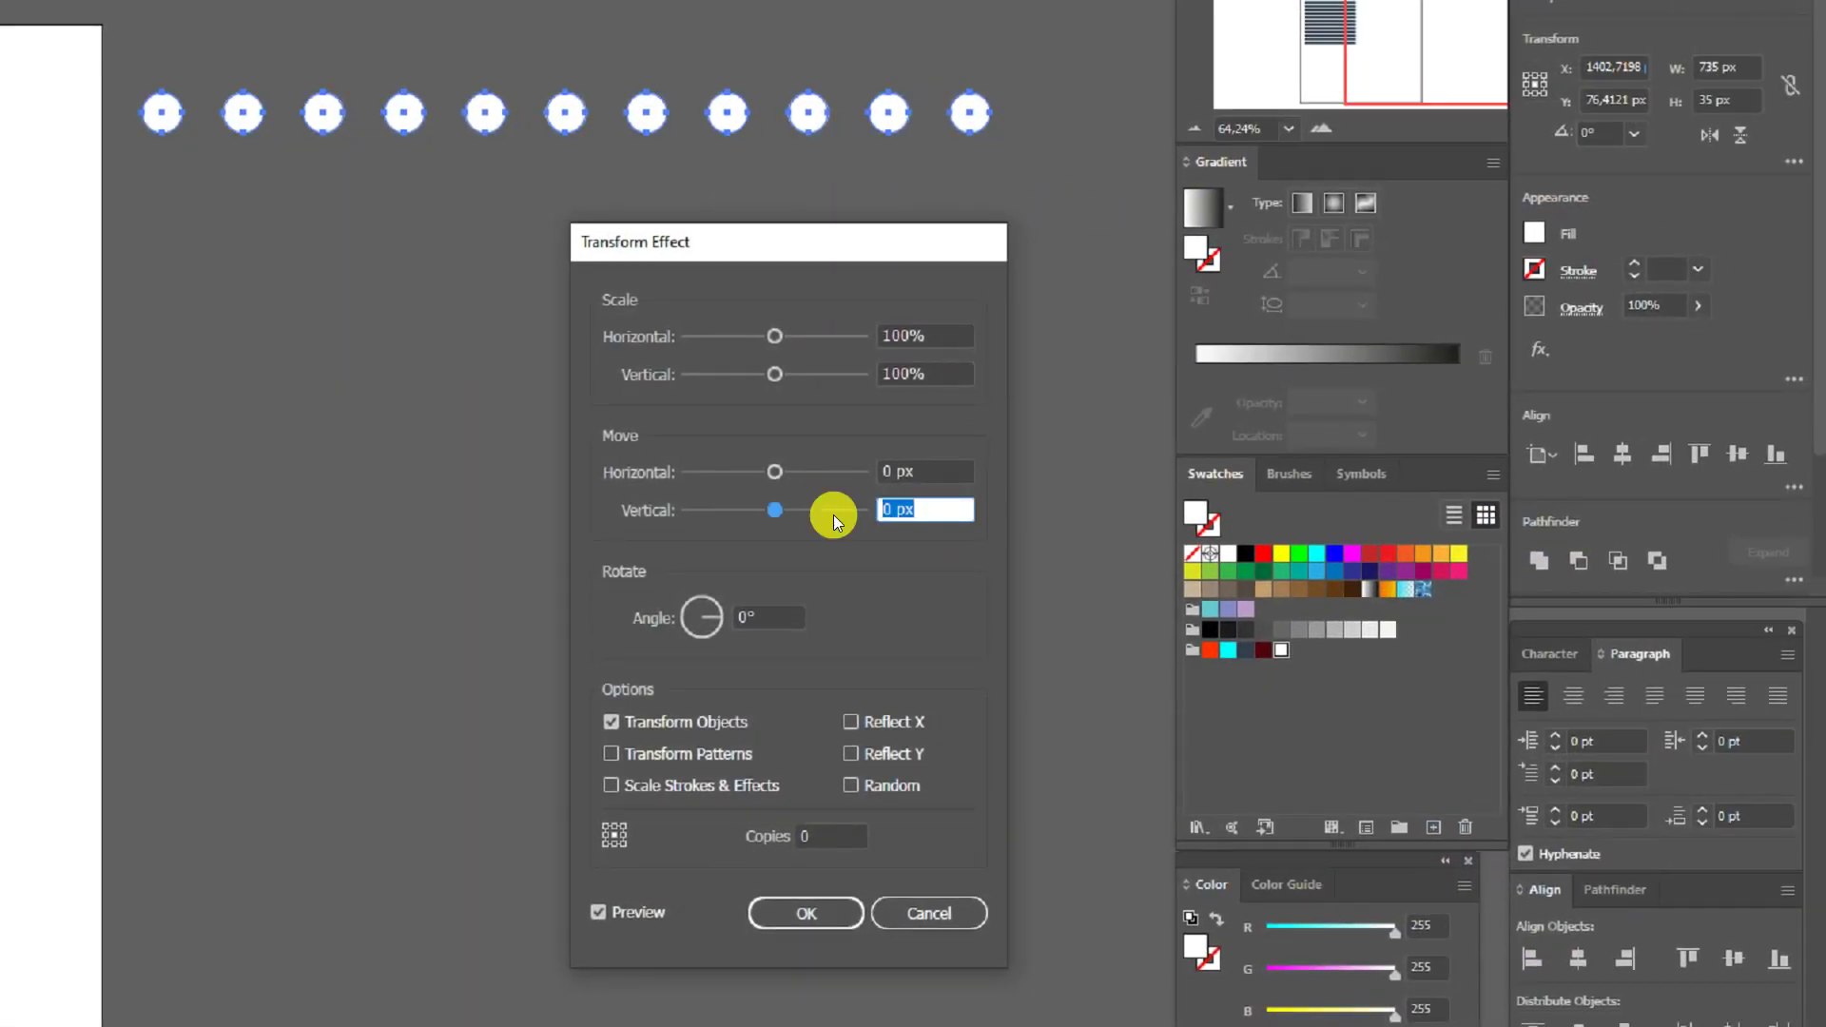
pyautogui.write('70')
pyautogui.click(818, 836)
pyautogui.write('10')
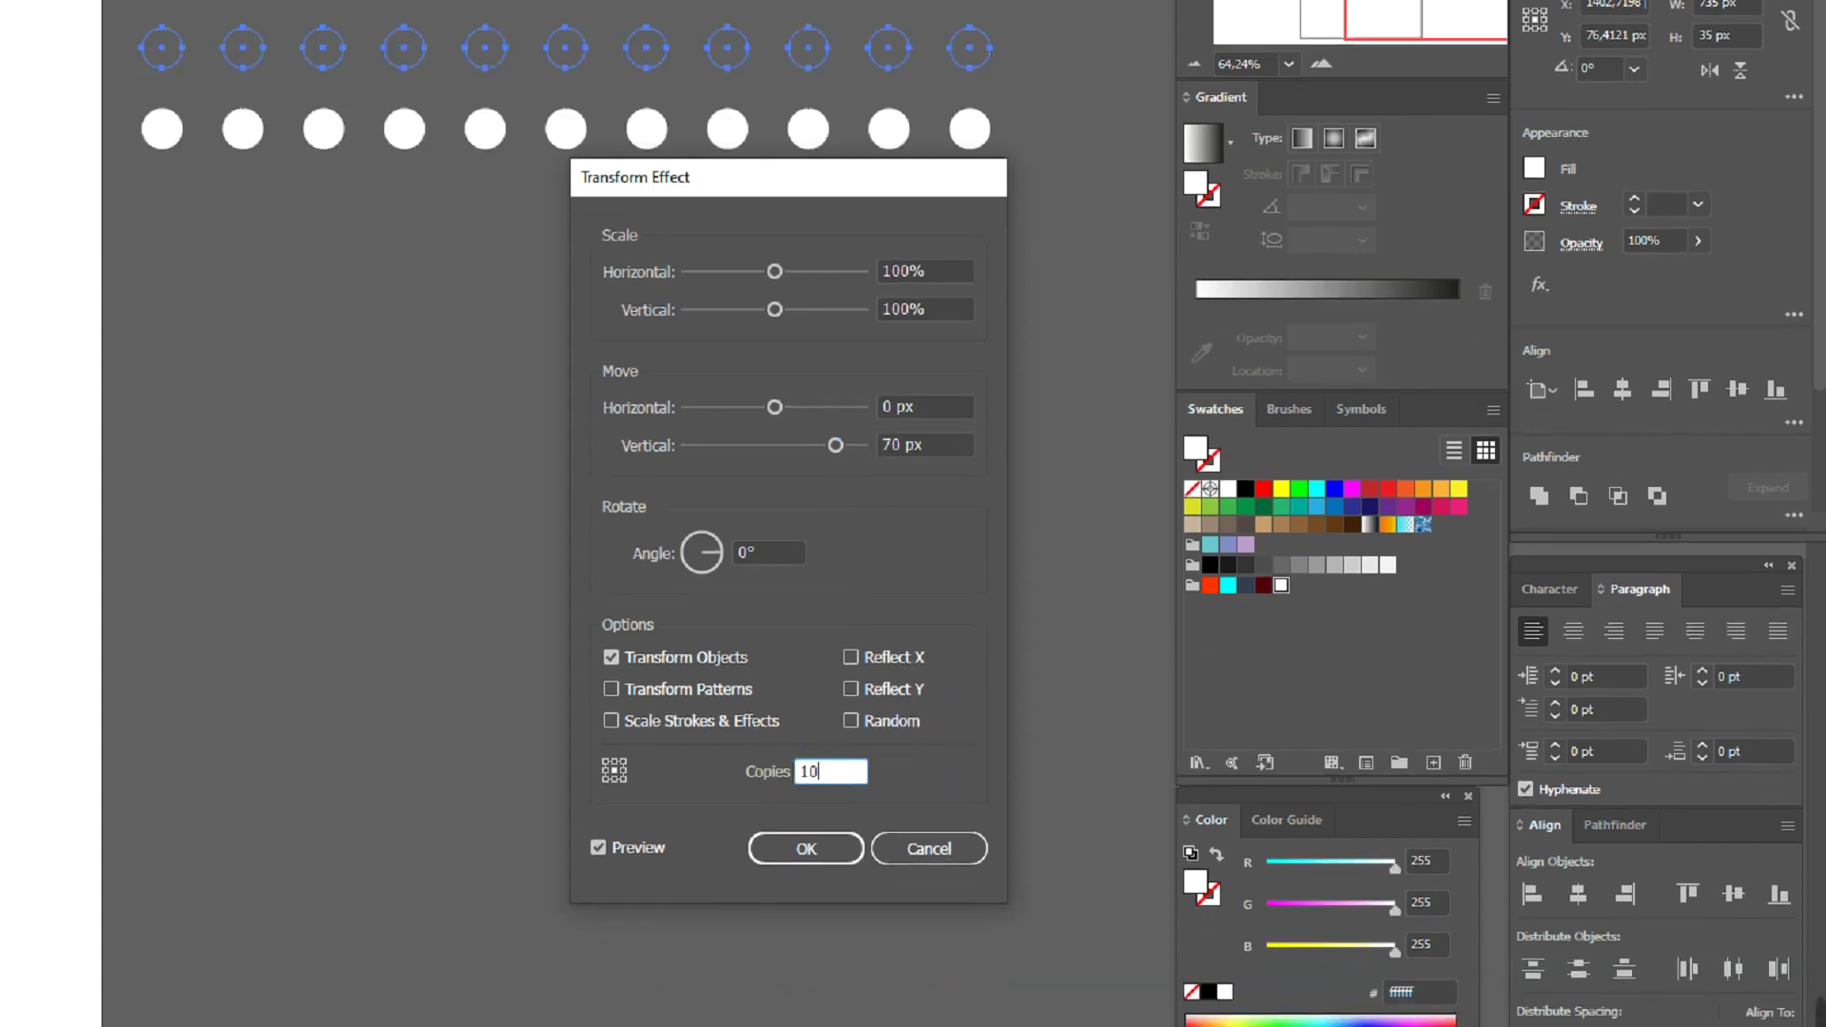
pyautogui.click(620, 853)
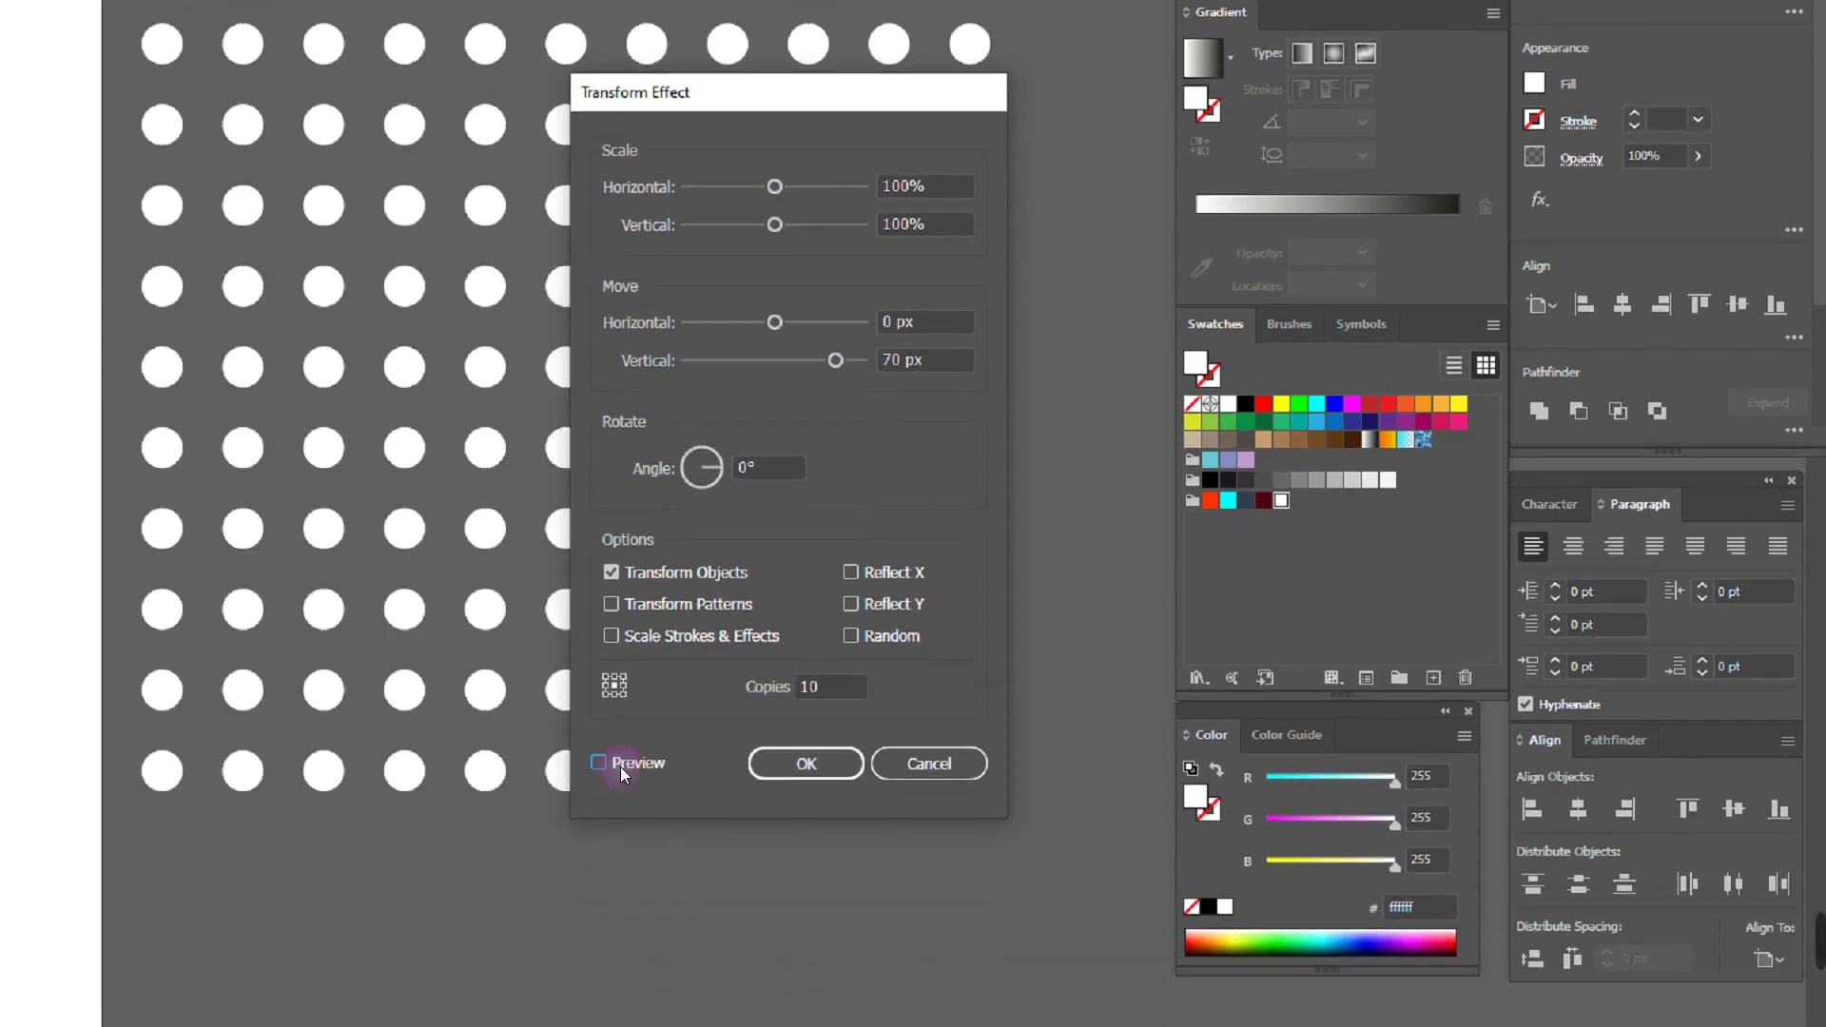
pyautogui.click(743, 766)
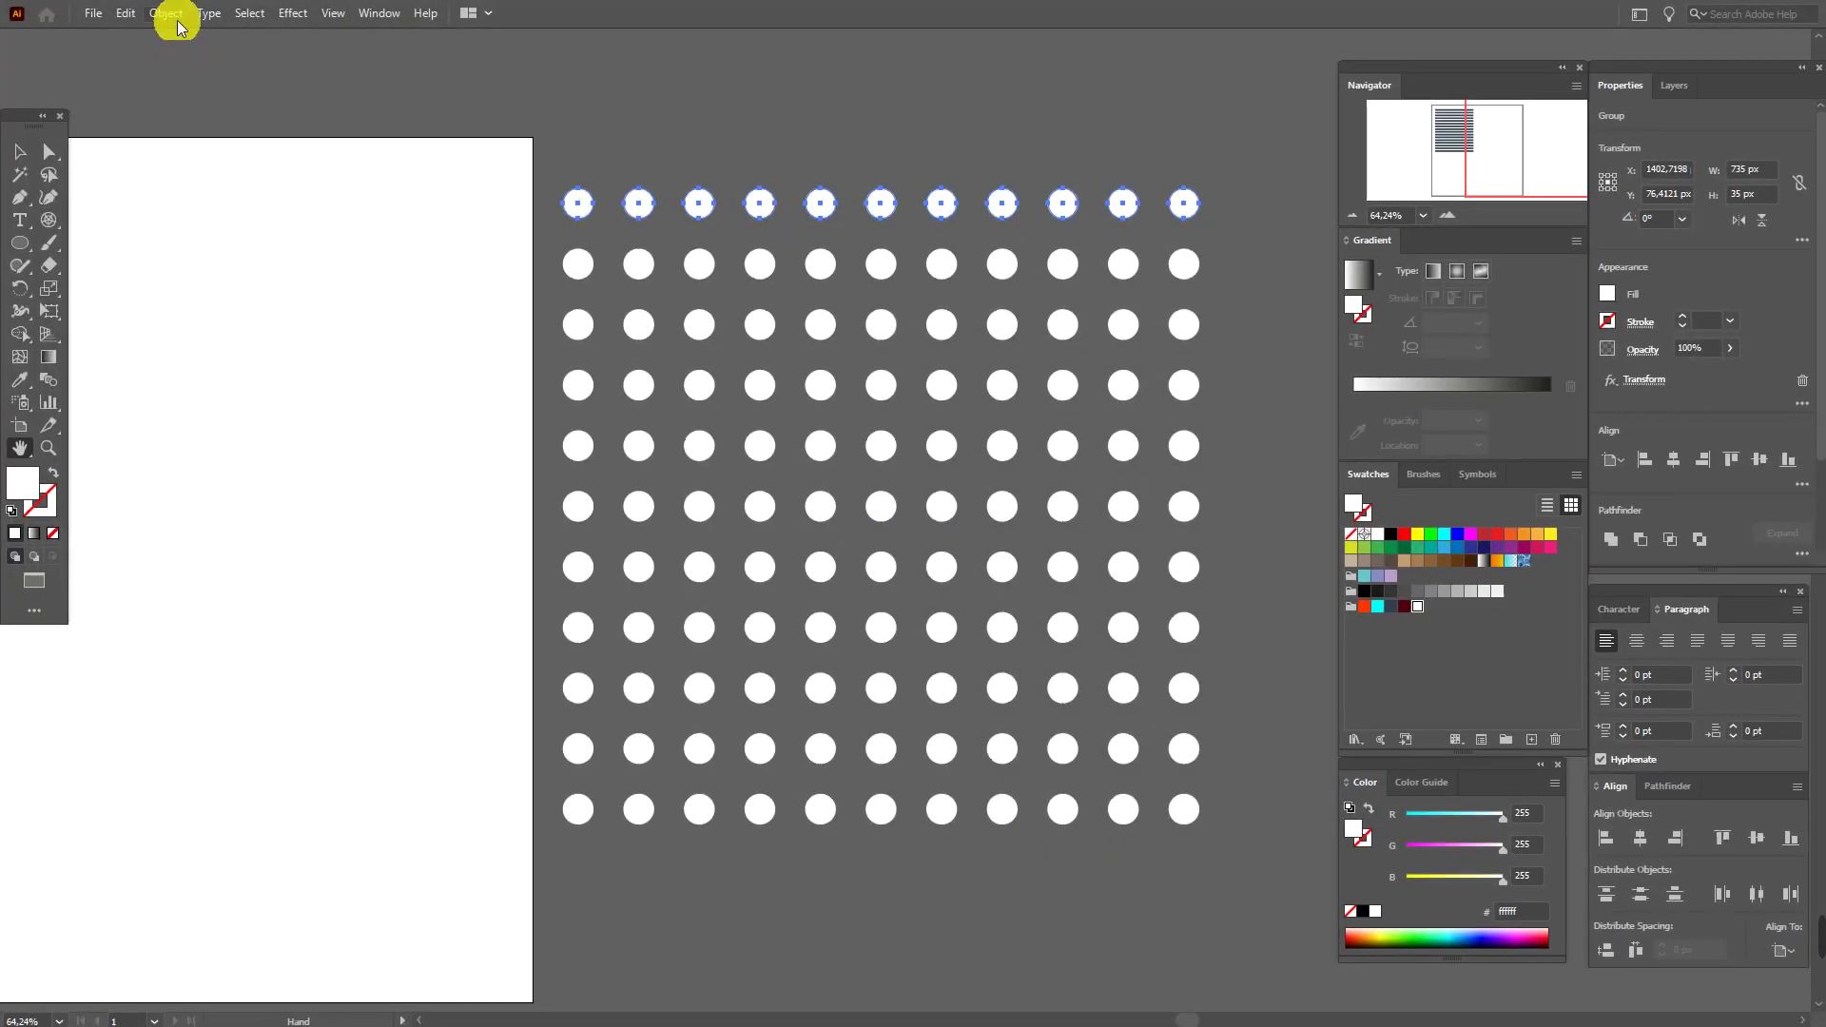
# - Expand the 11×11 dot grid into real shapes
pyautogui.click(177, 21)
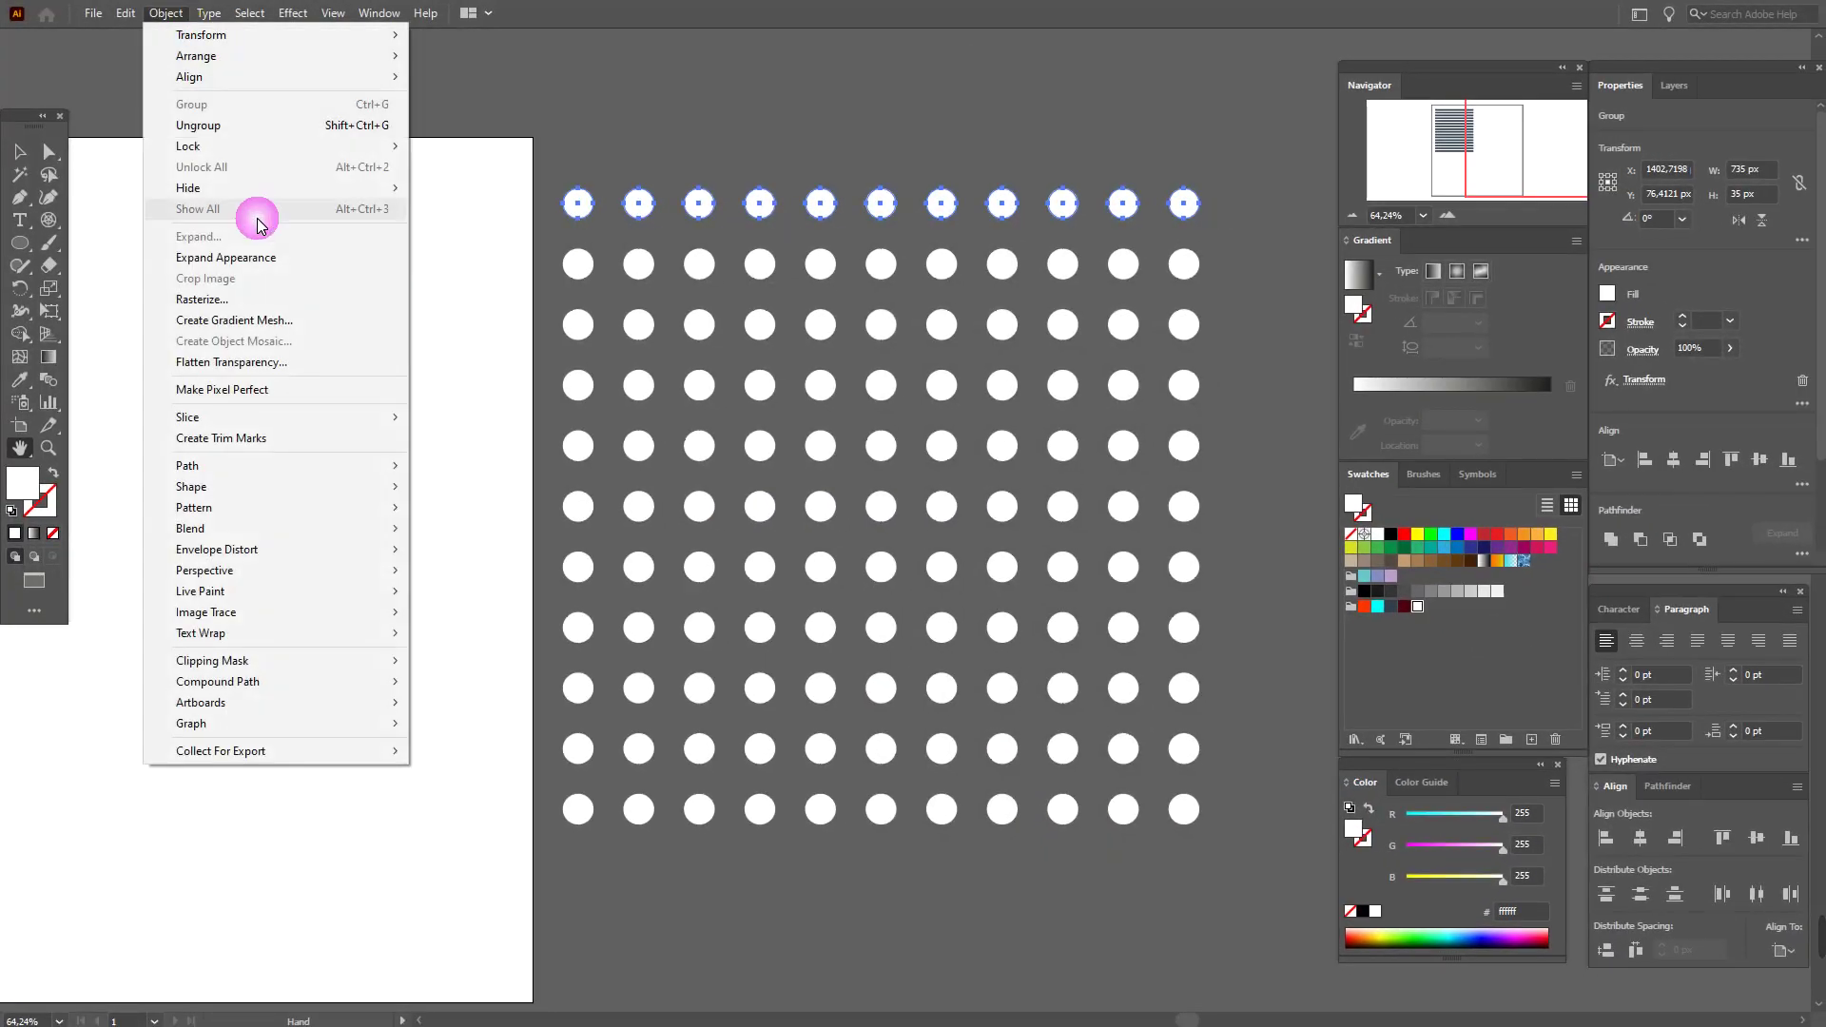
pyautogui.click(262, 251)
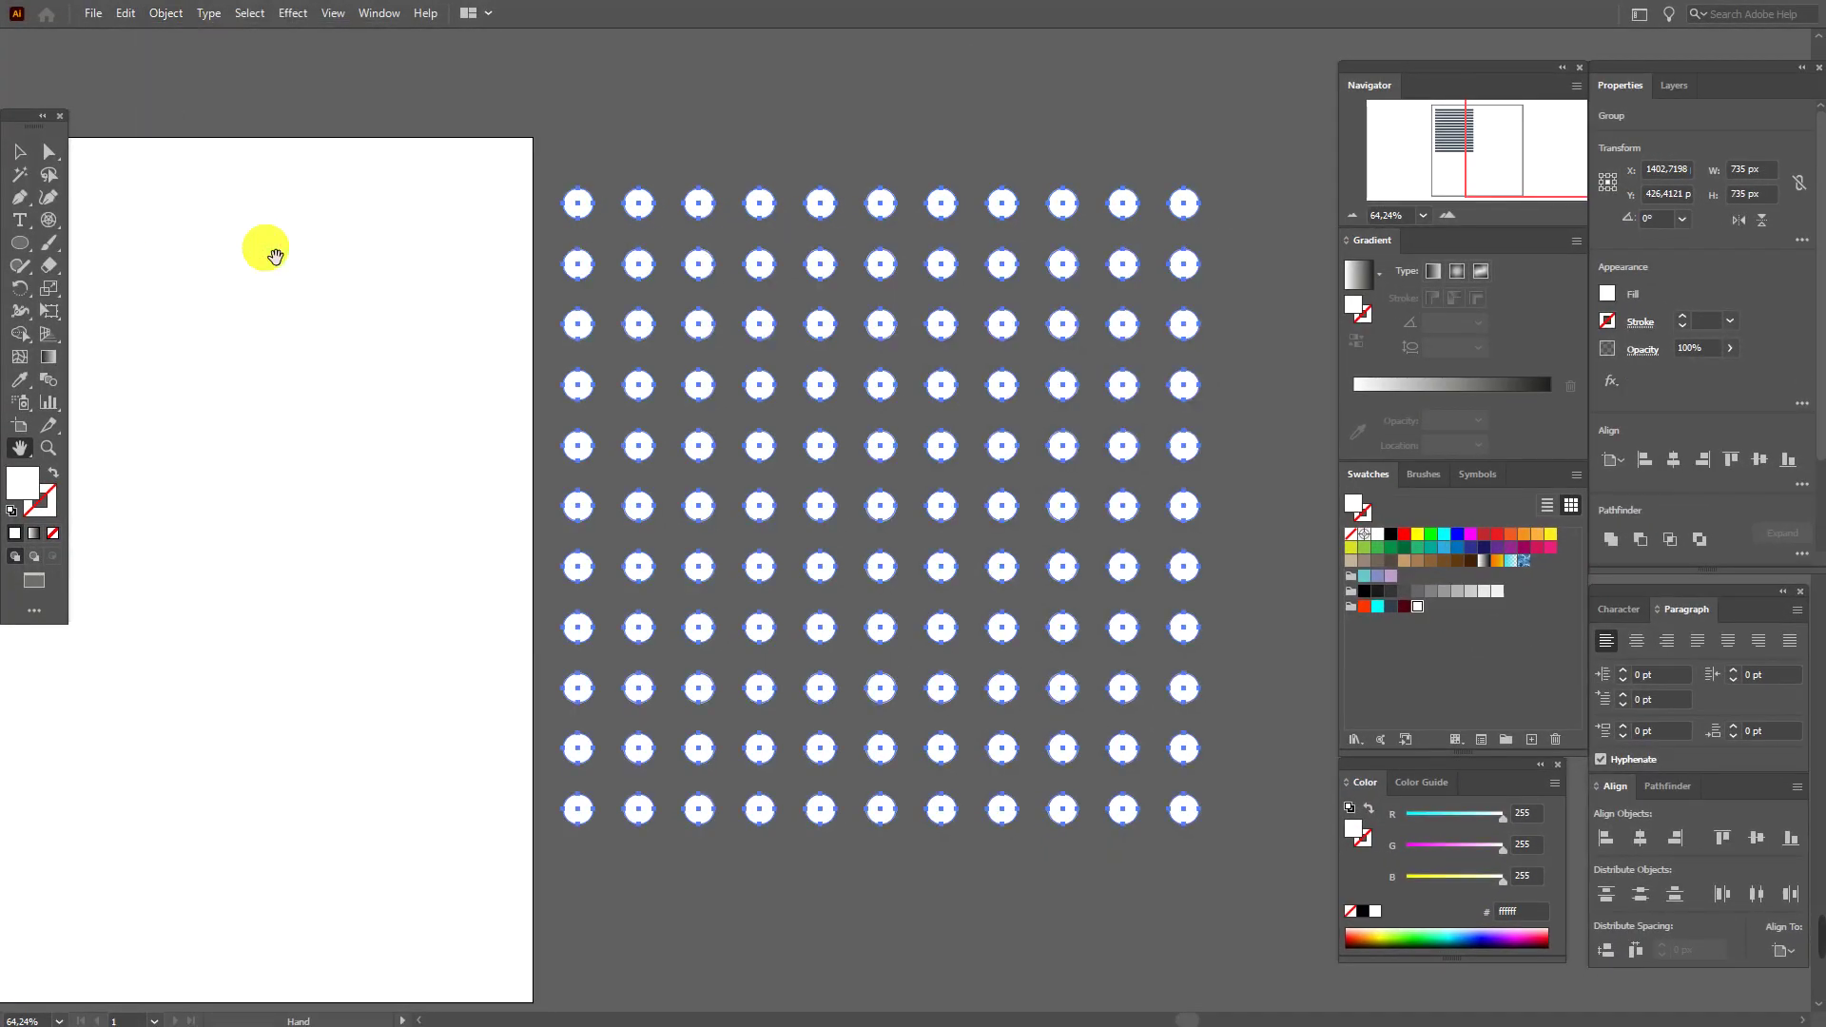
pyautogui.moveTo(186, 481); pyautogui.dragTo(594, 485)
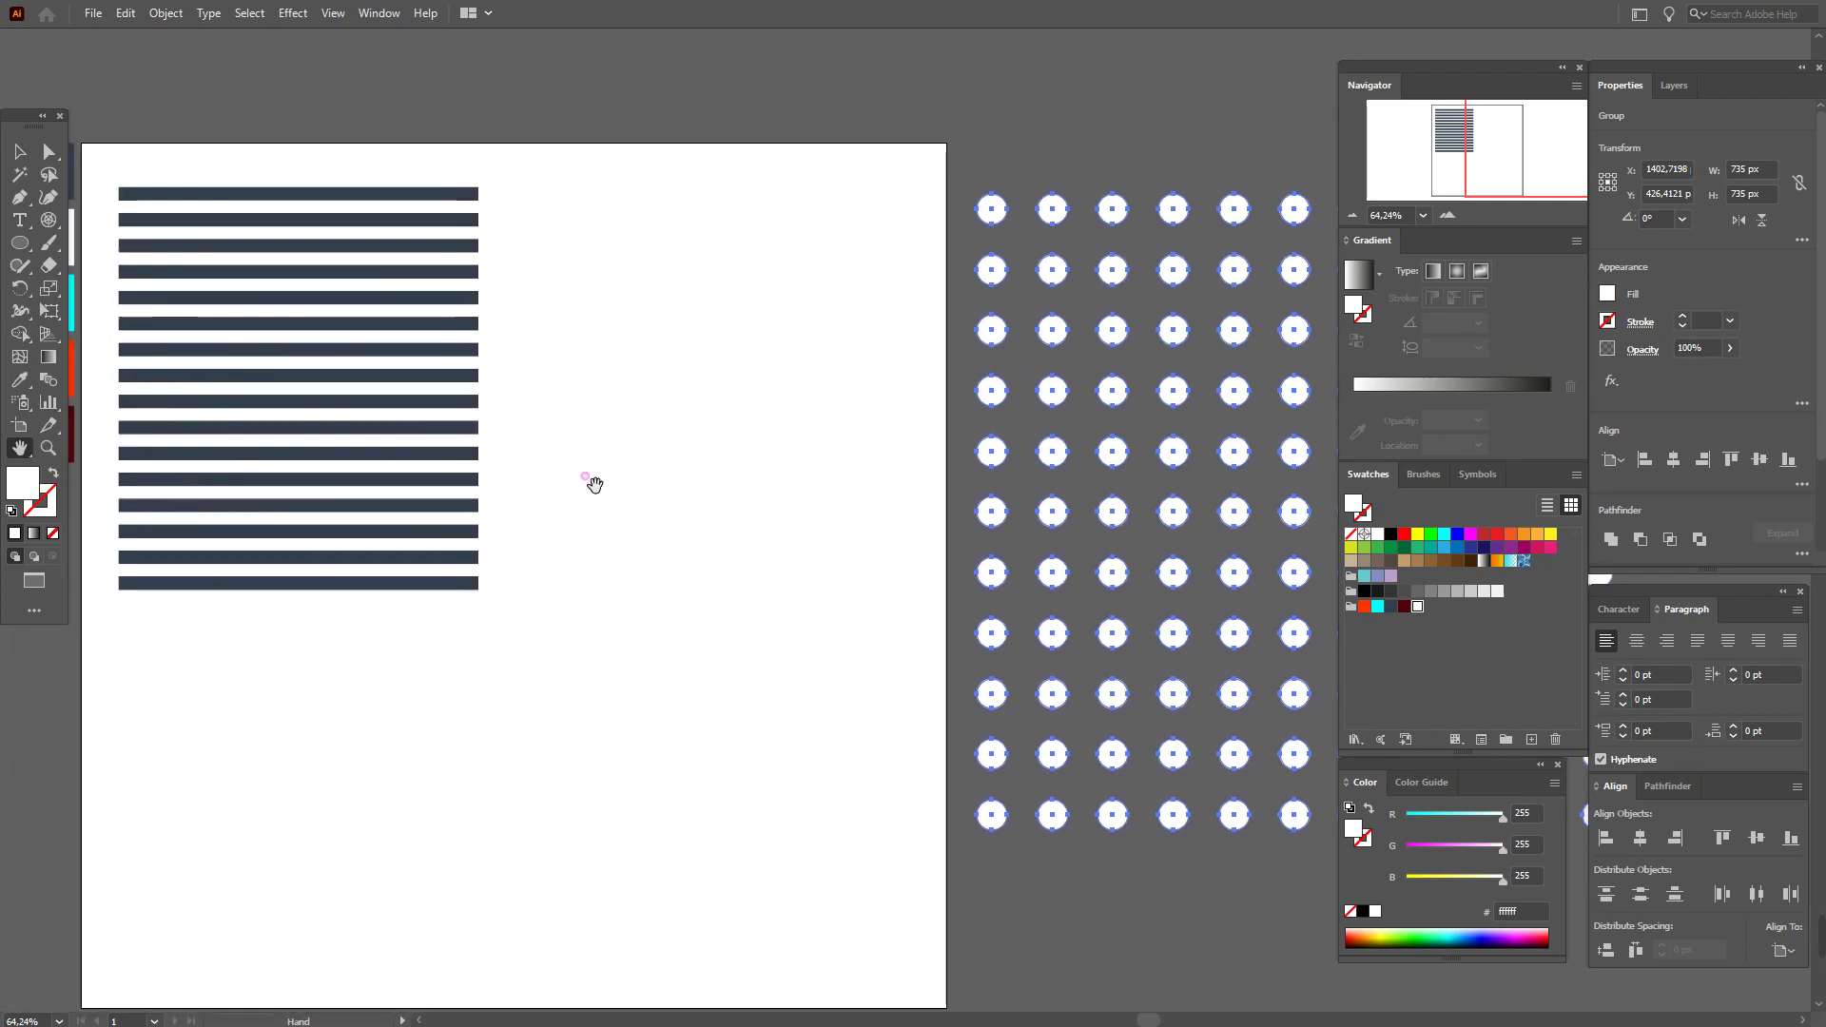
# - Duplicate the navy stripe group to the right and rotate the copy into vertical stripes
pyautogui.click(175, 195)
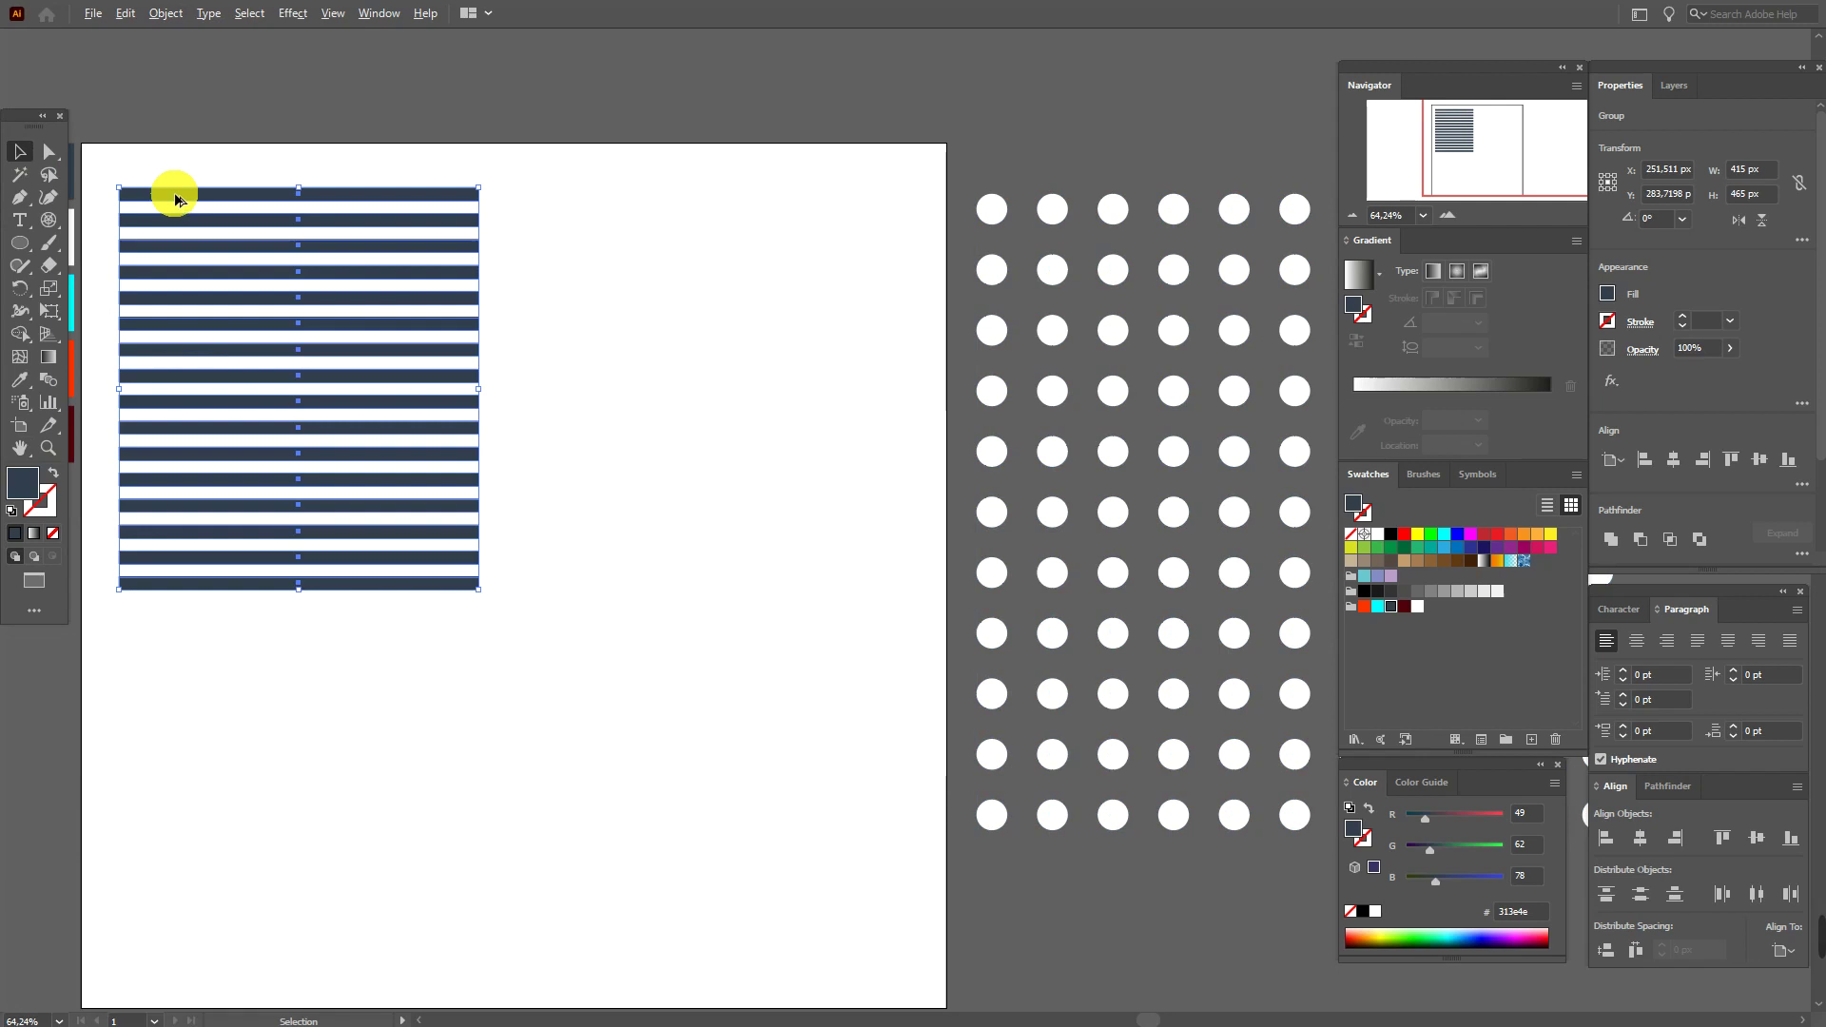
pyautogui.moveTo(175, 197); pyautogui.dragTo(544, 192)
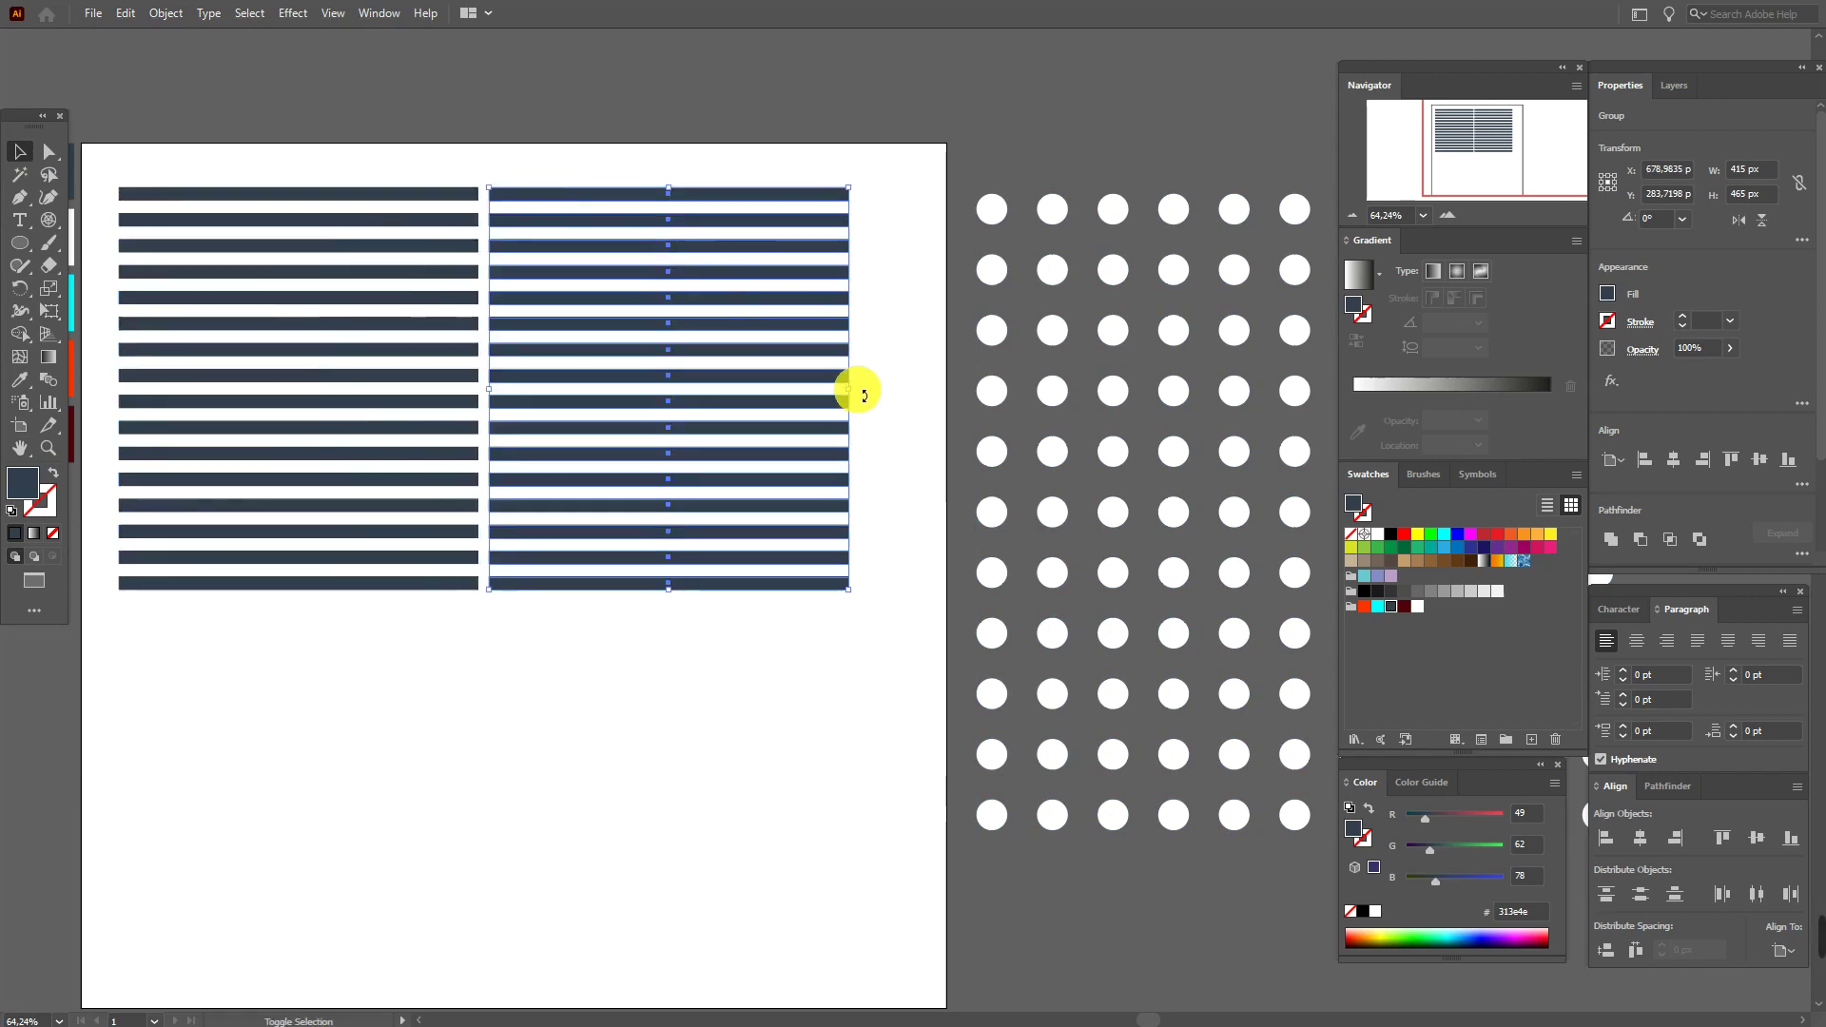
pyautogui.moveTo(862, 395); pyautogui.dragTo(700, 460)
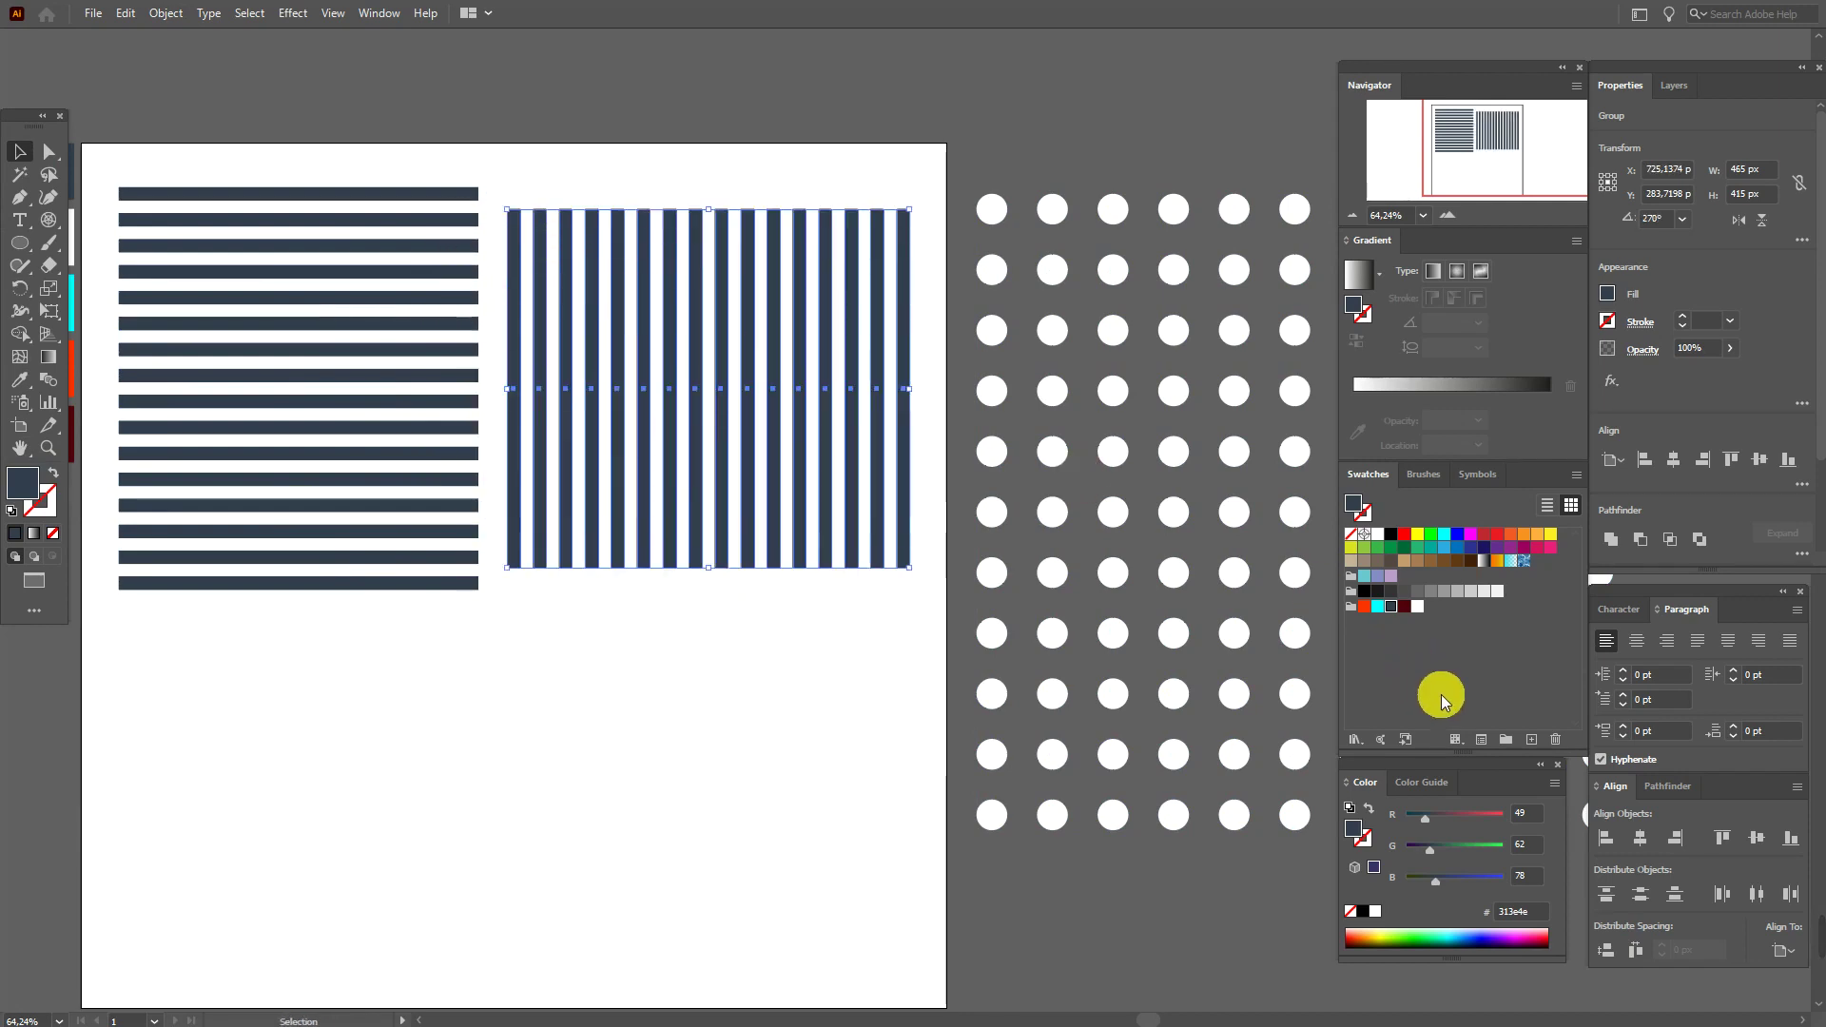
# - Save the vertical stripes as a new Graphic symbol in the Symbols panel
pyautogui.click(1478, 475)
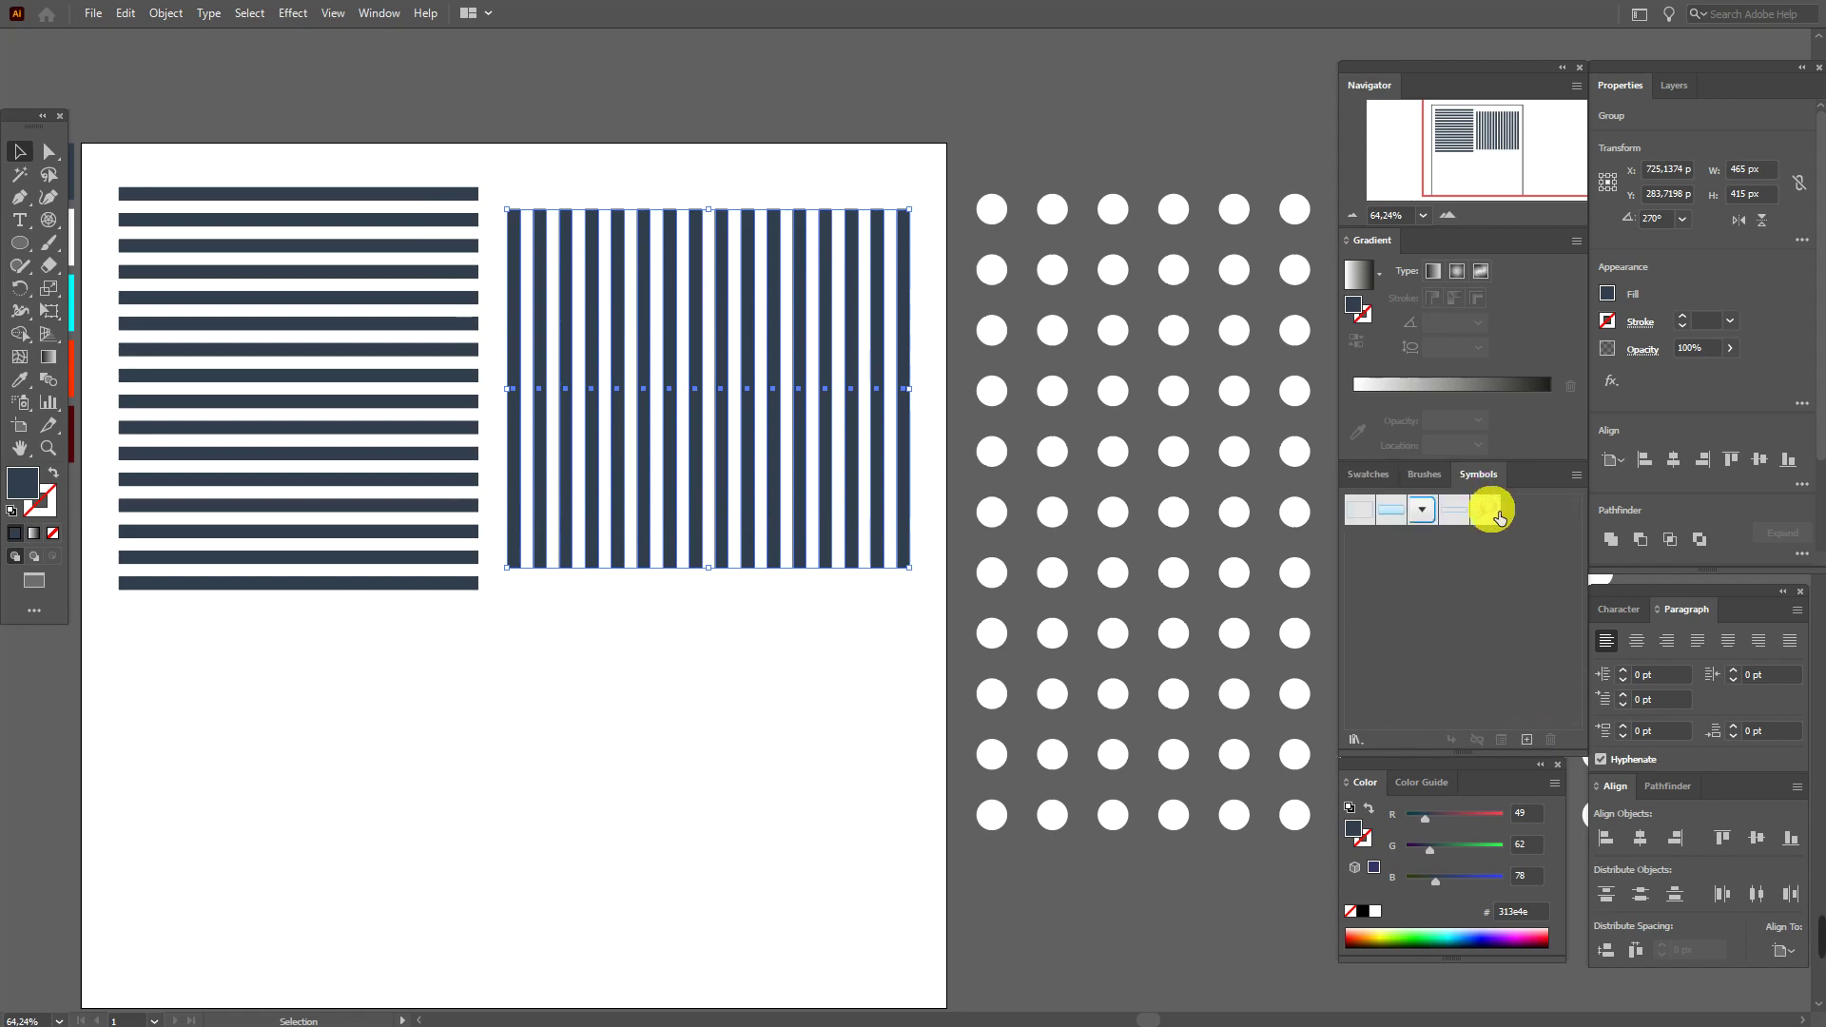
pyautogui.click(1527, 739)
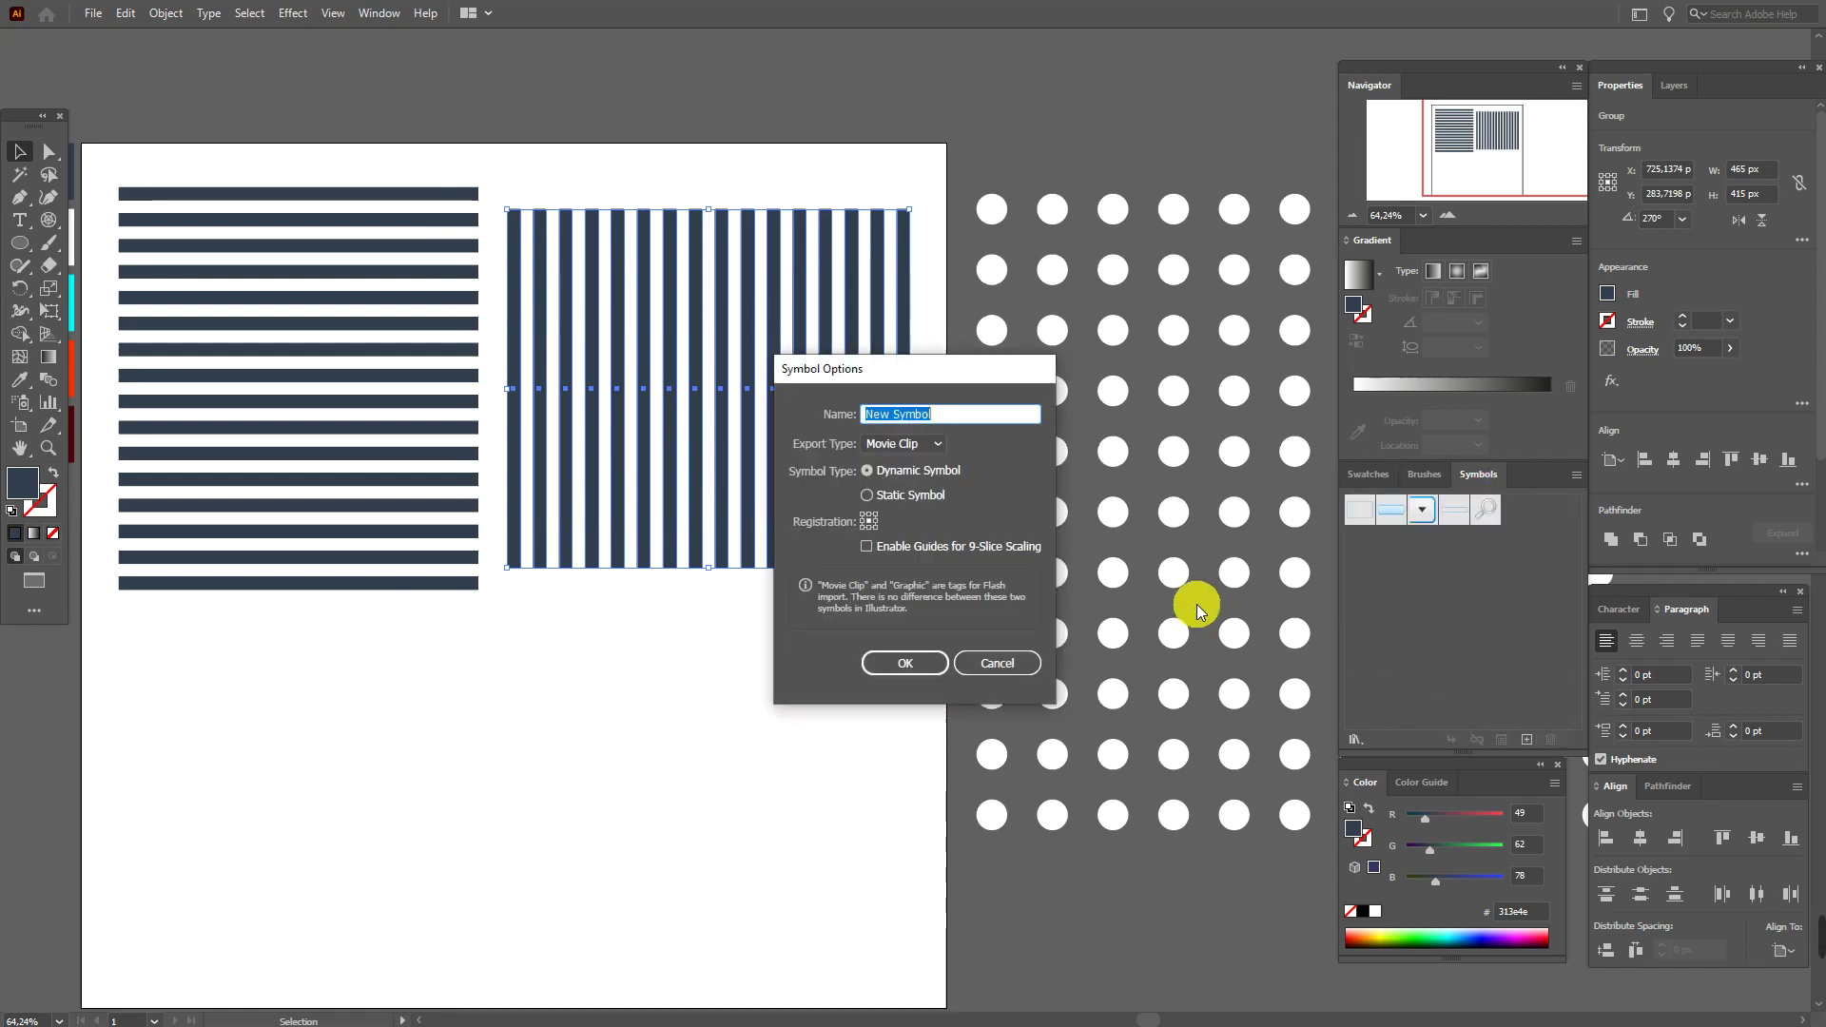
pyautogui.click(934, 445)
pyautogui.click(930, 484)
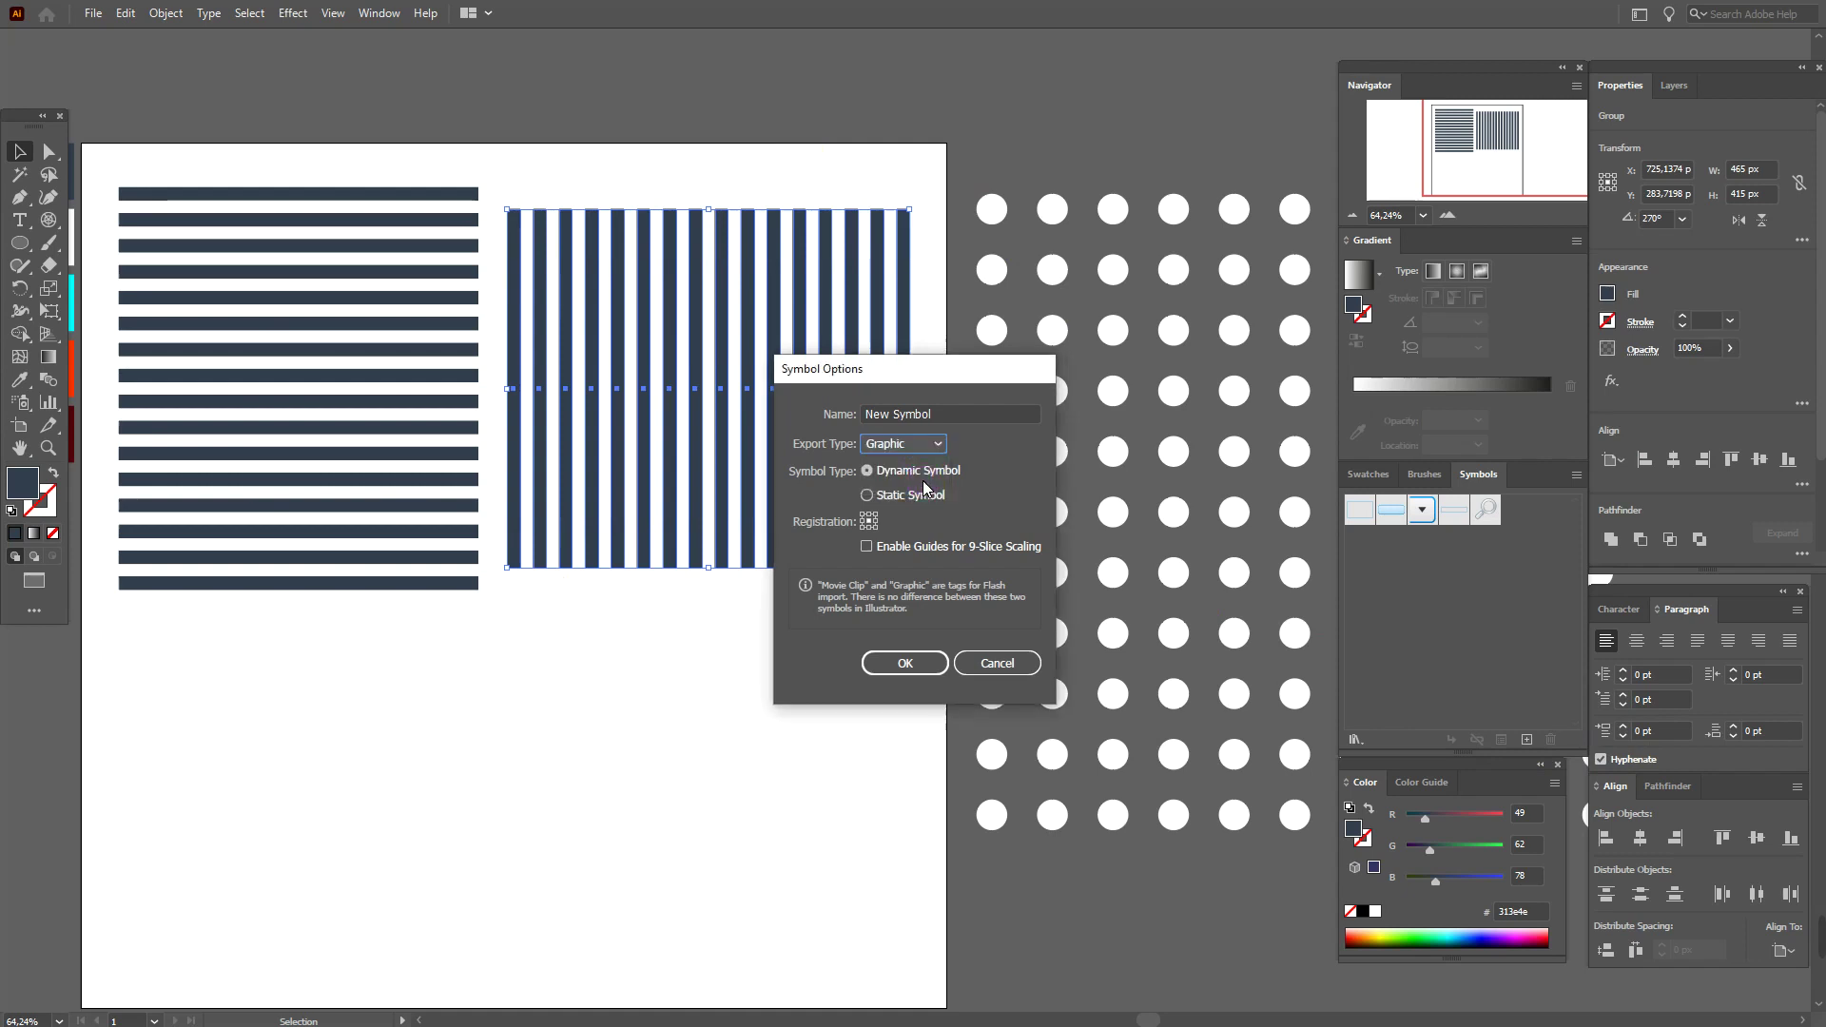
pyautogui.click(916, 666)
pyautogui.click(918, 674)
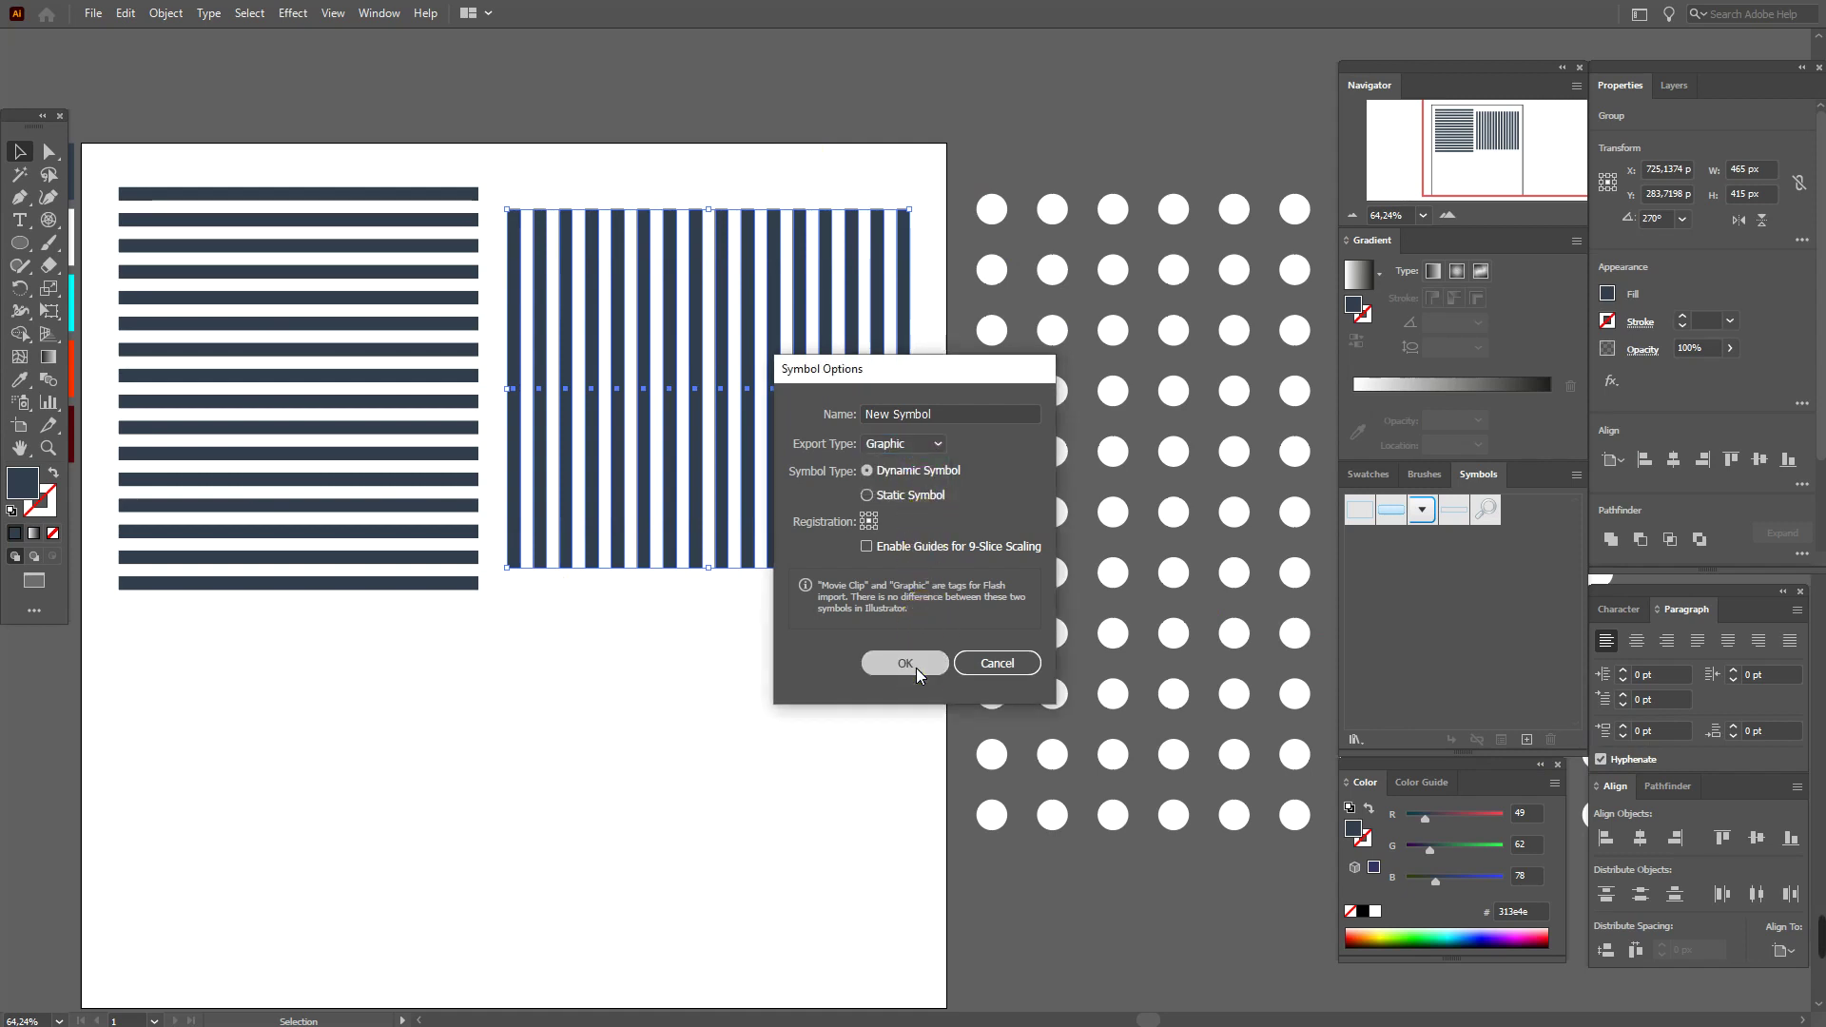
pyautogui.click(918, 674)
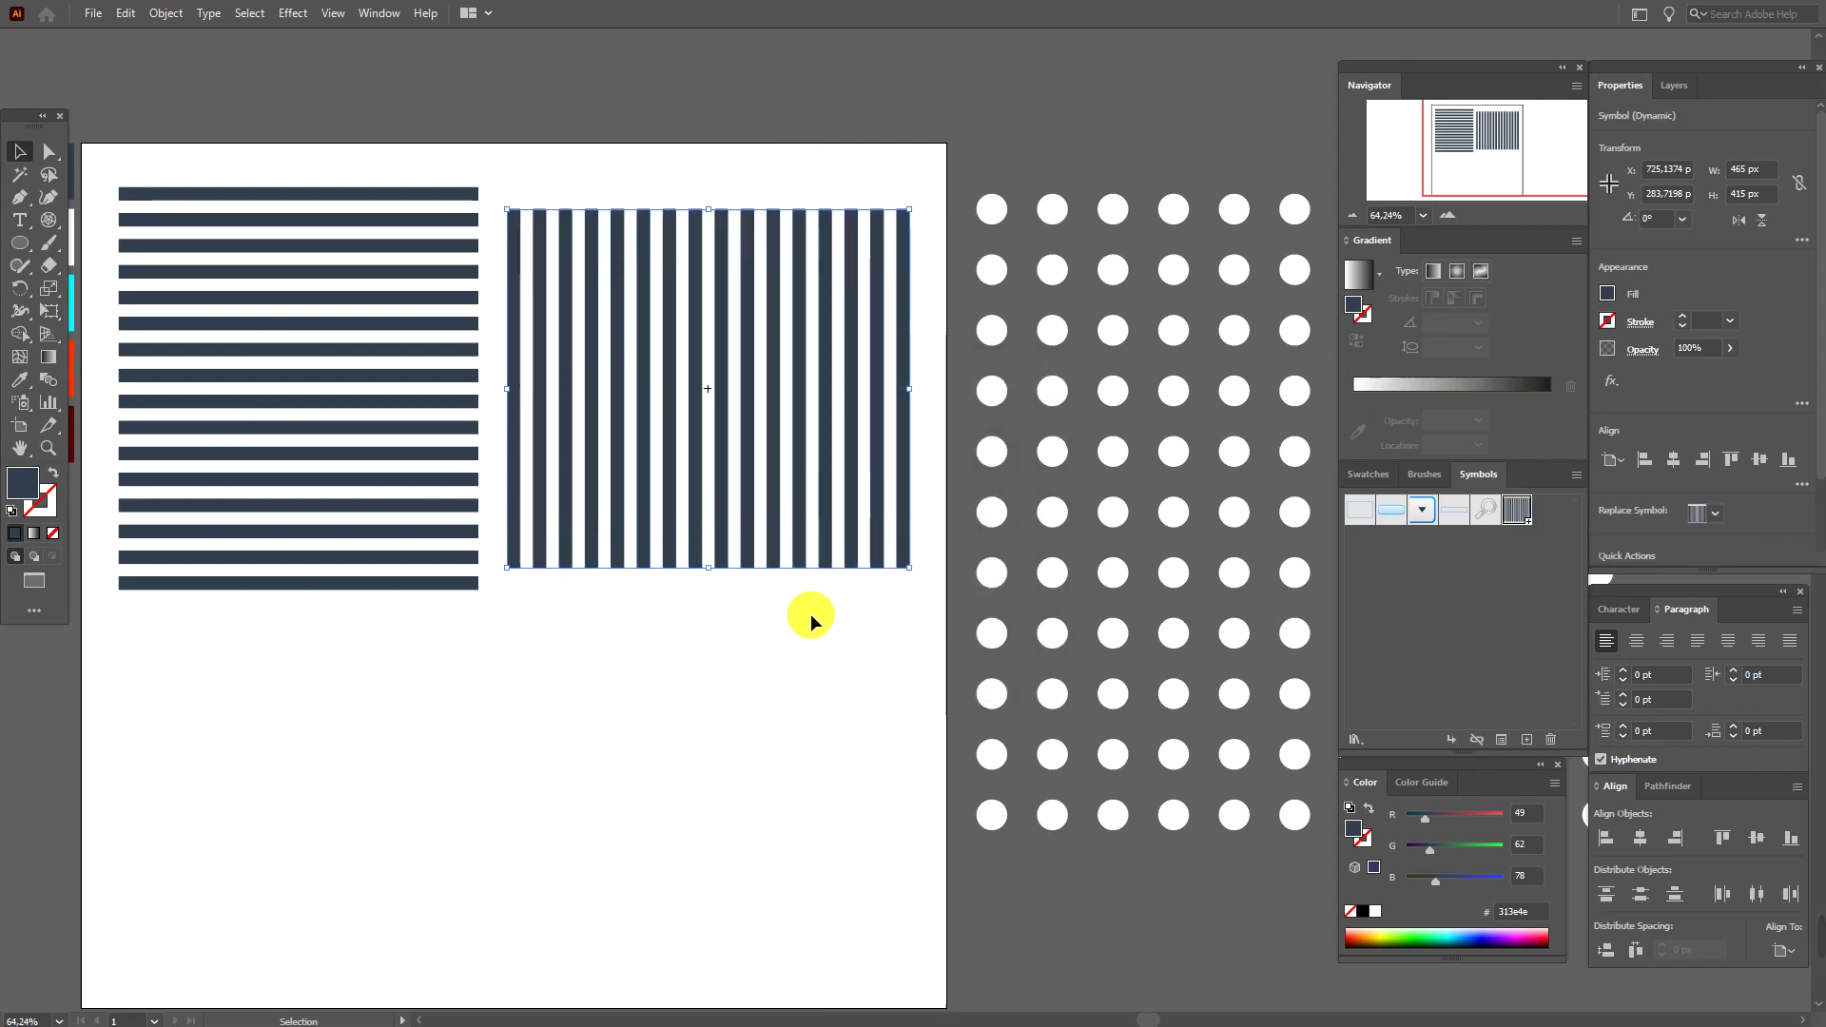
# - Save the horizontal stripes as a Graphic symbol
pyautogui.click(466, 402)
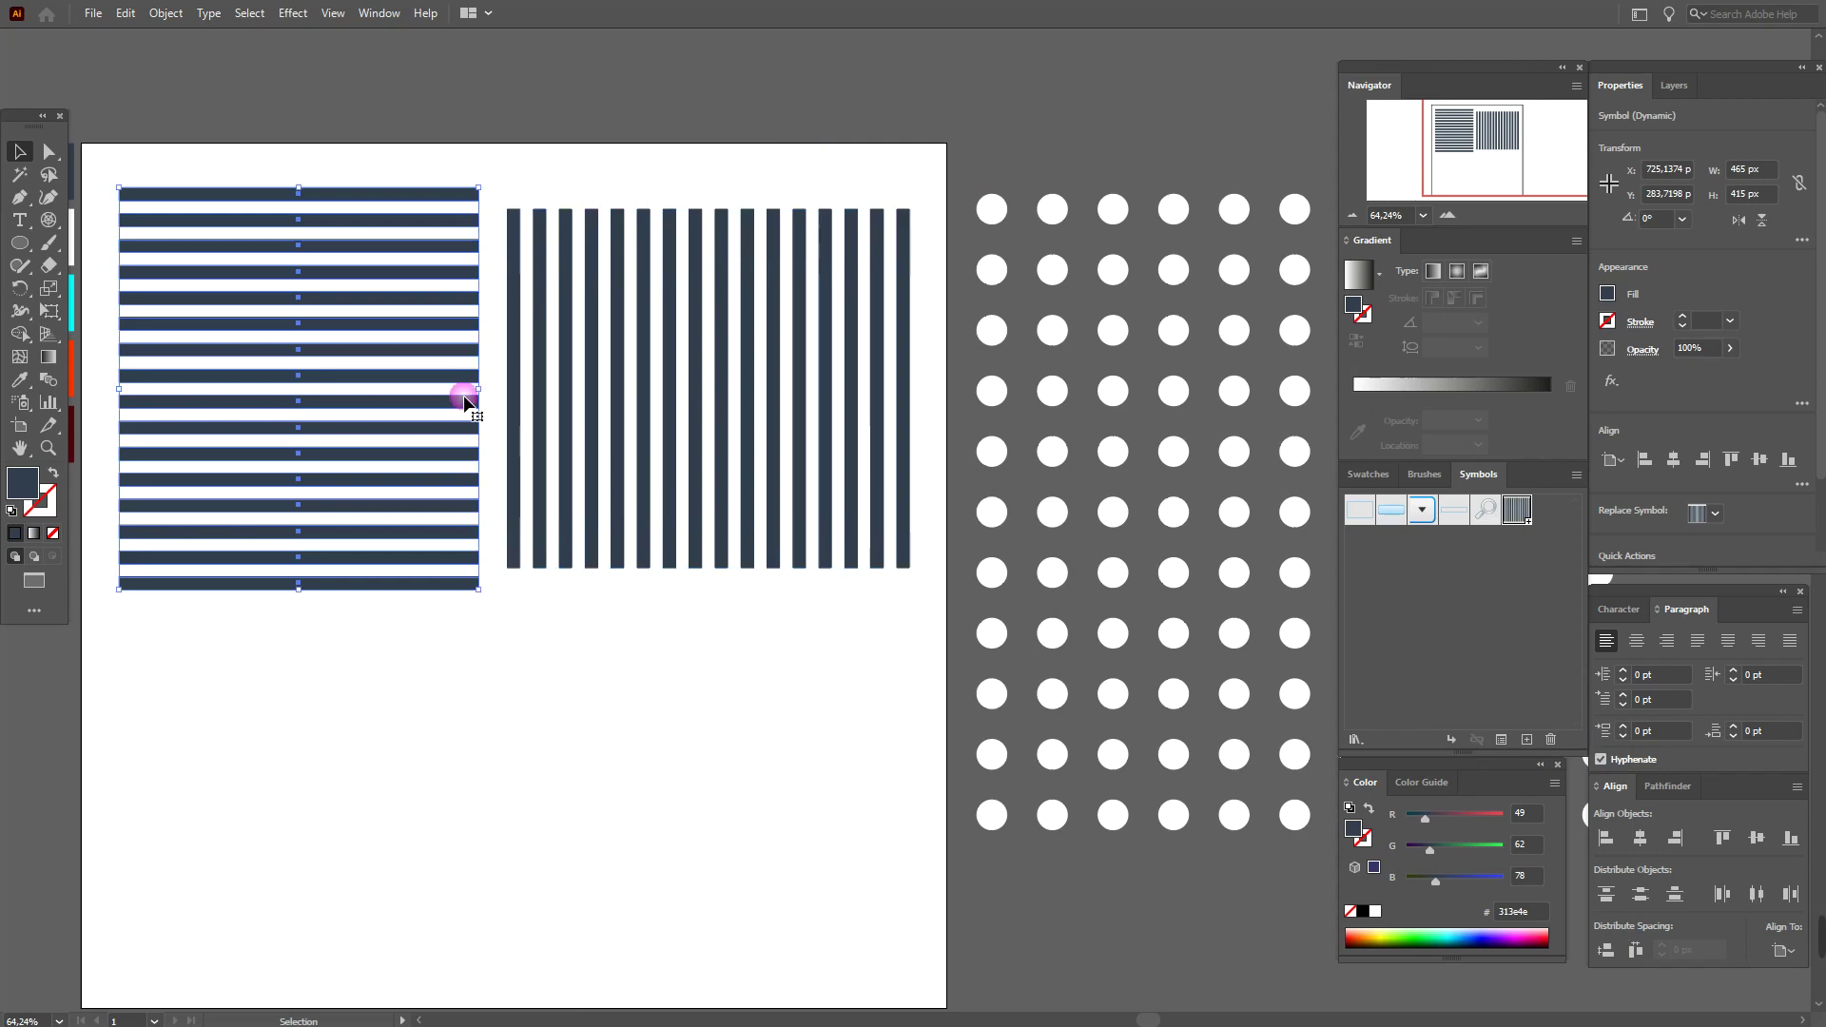
pyautogui.click(1525, 739)
pyautogui.click(904, 443)
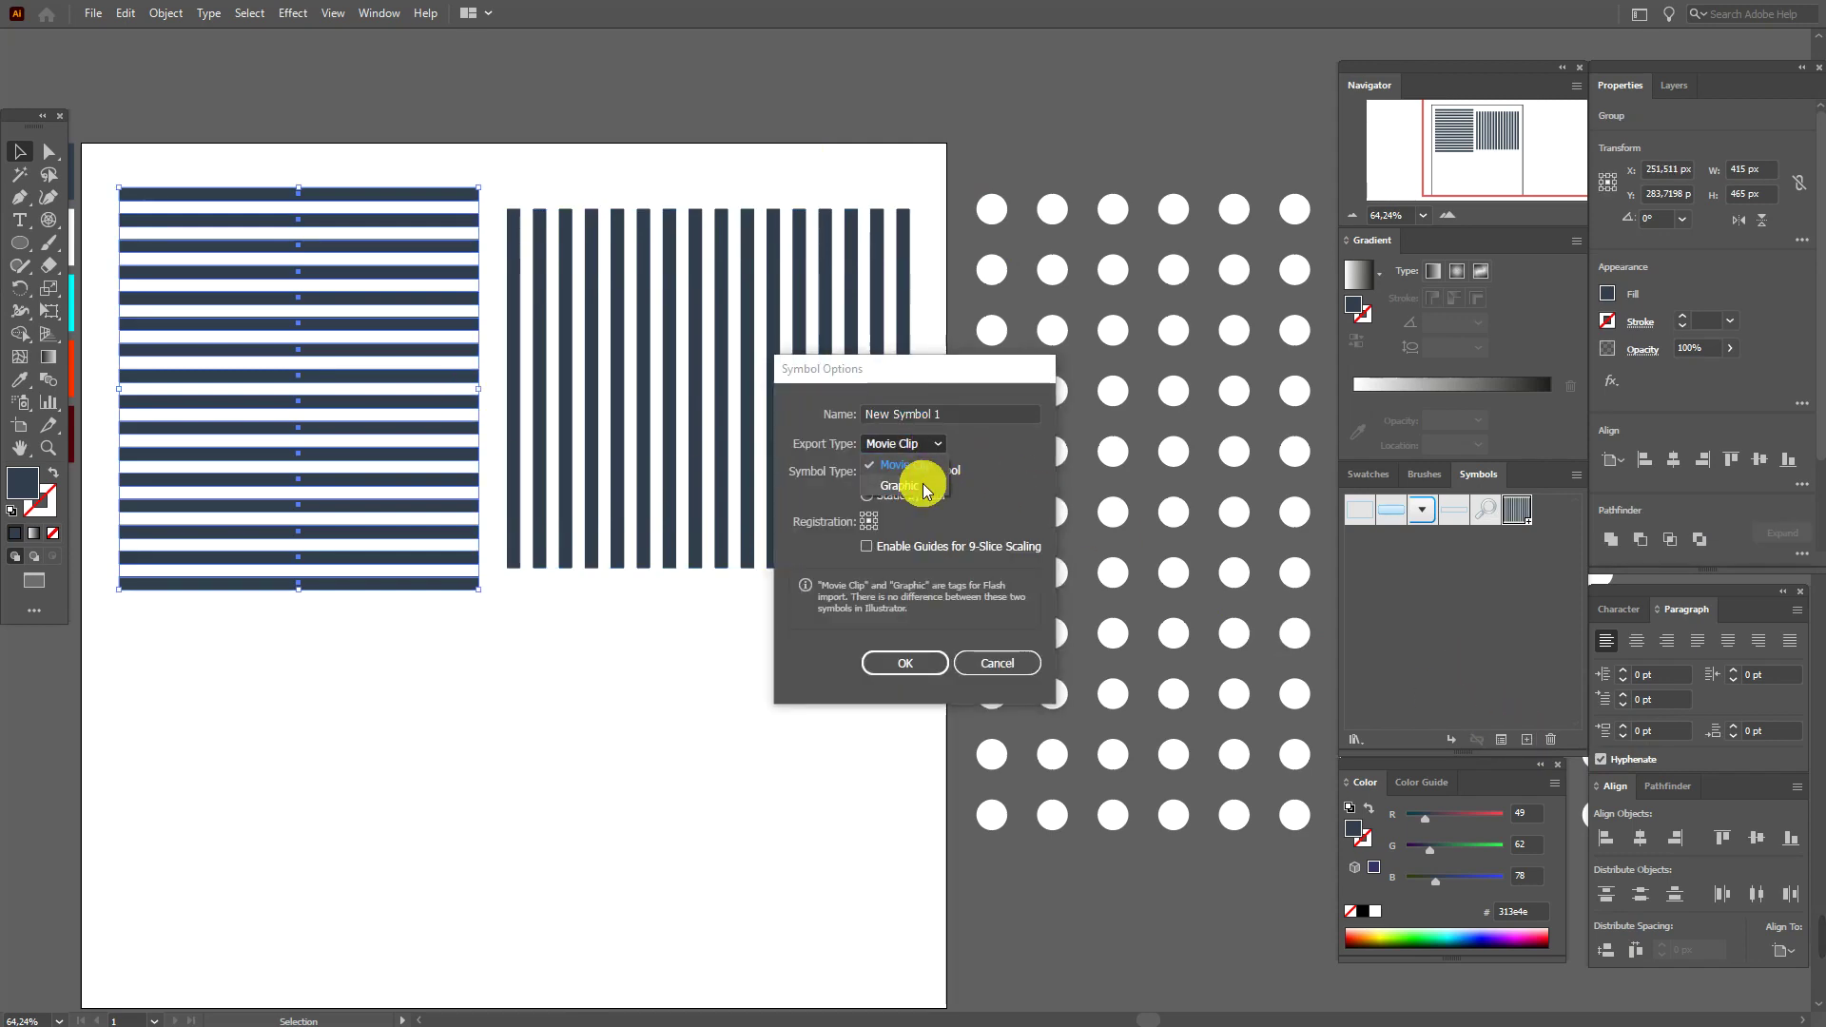
pyautogui.click(913, 476)
pyautogui.click(929, 661)
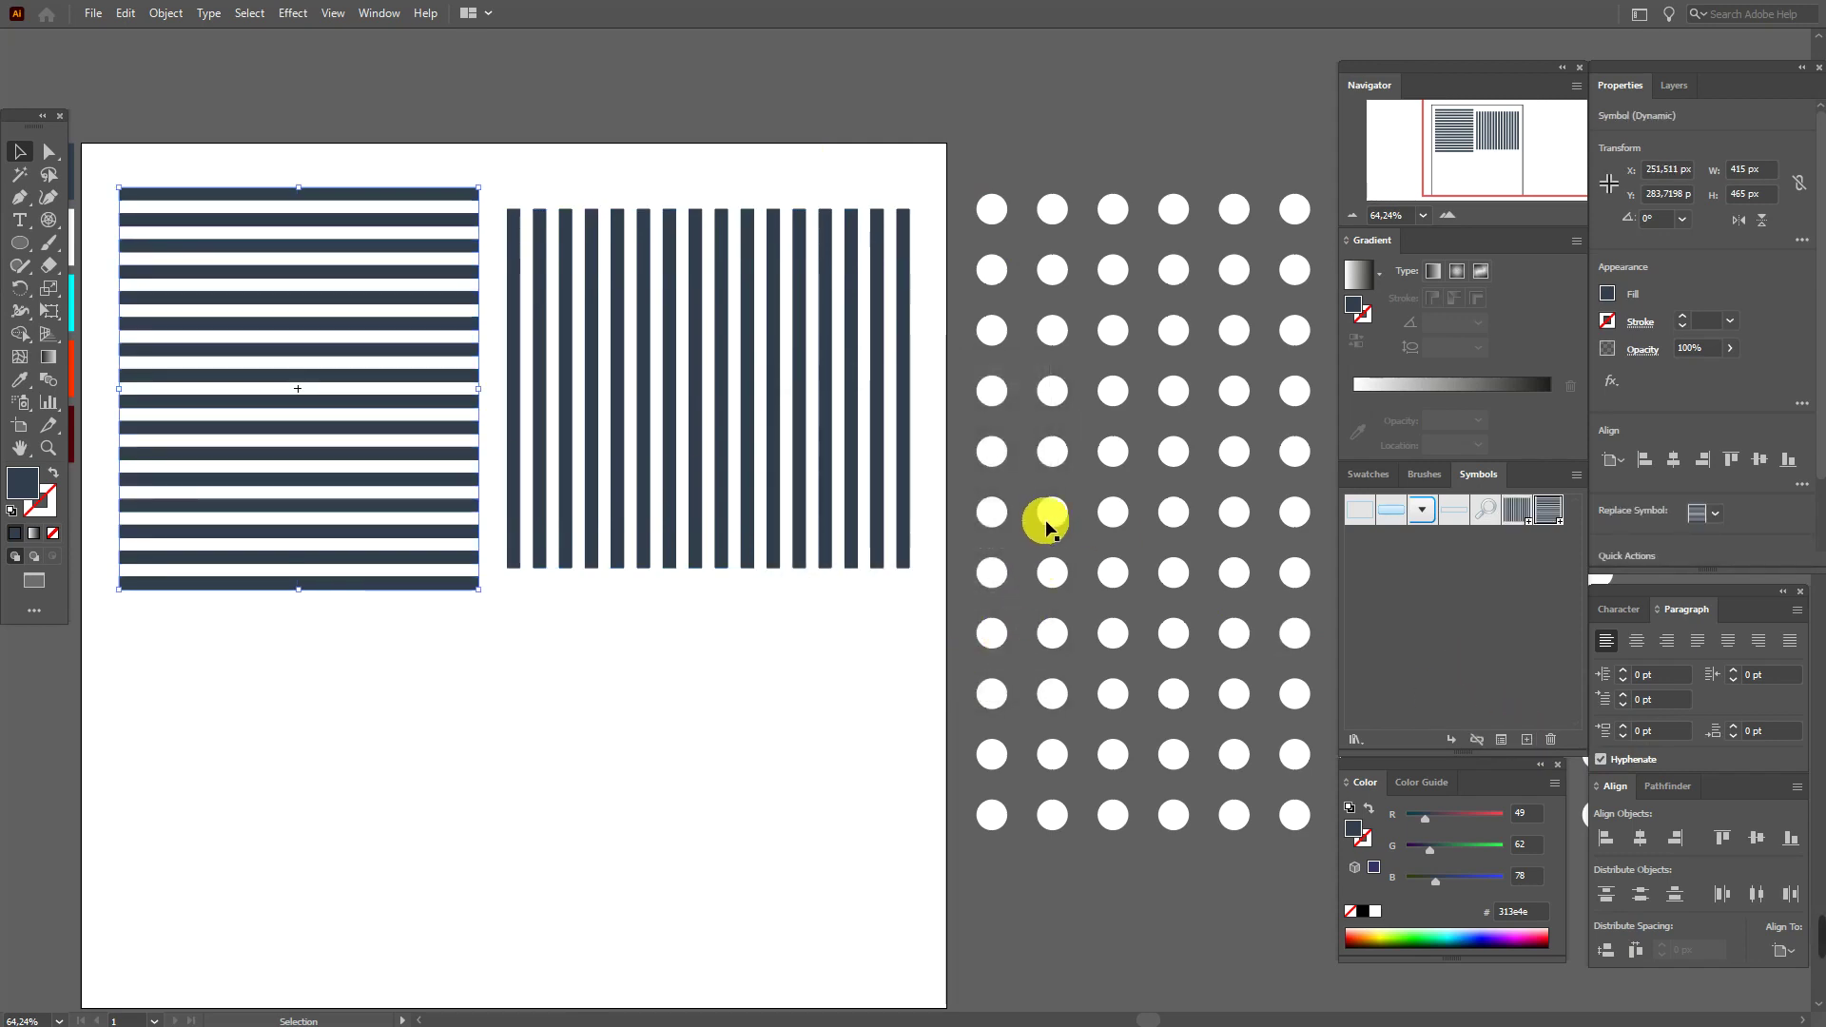
# - Save the dot grid as a Graphic symbol, then delete all three patterns from the artboard
pyautogui.click(1046, 521)
pyautogui.click(1527, 739)
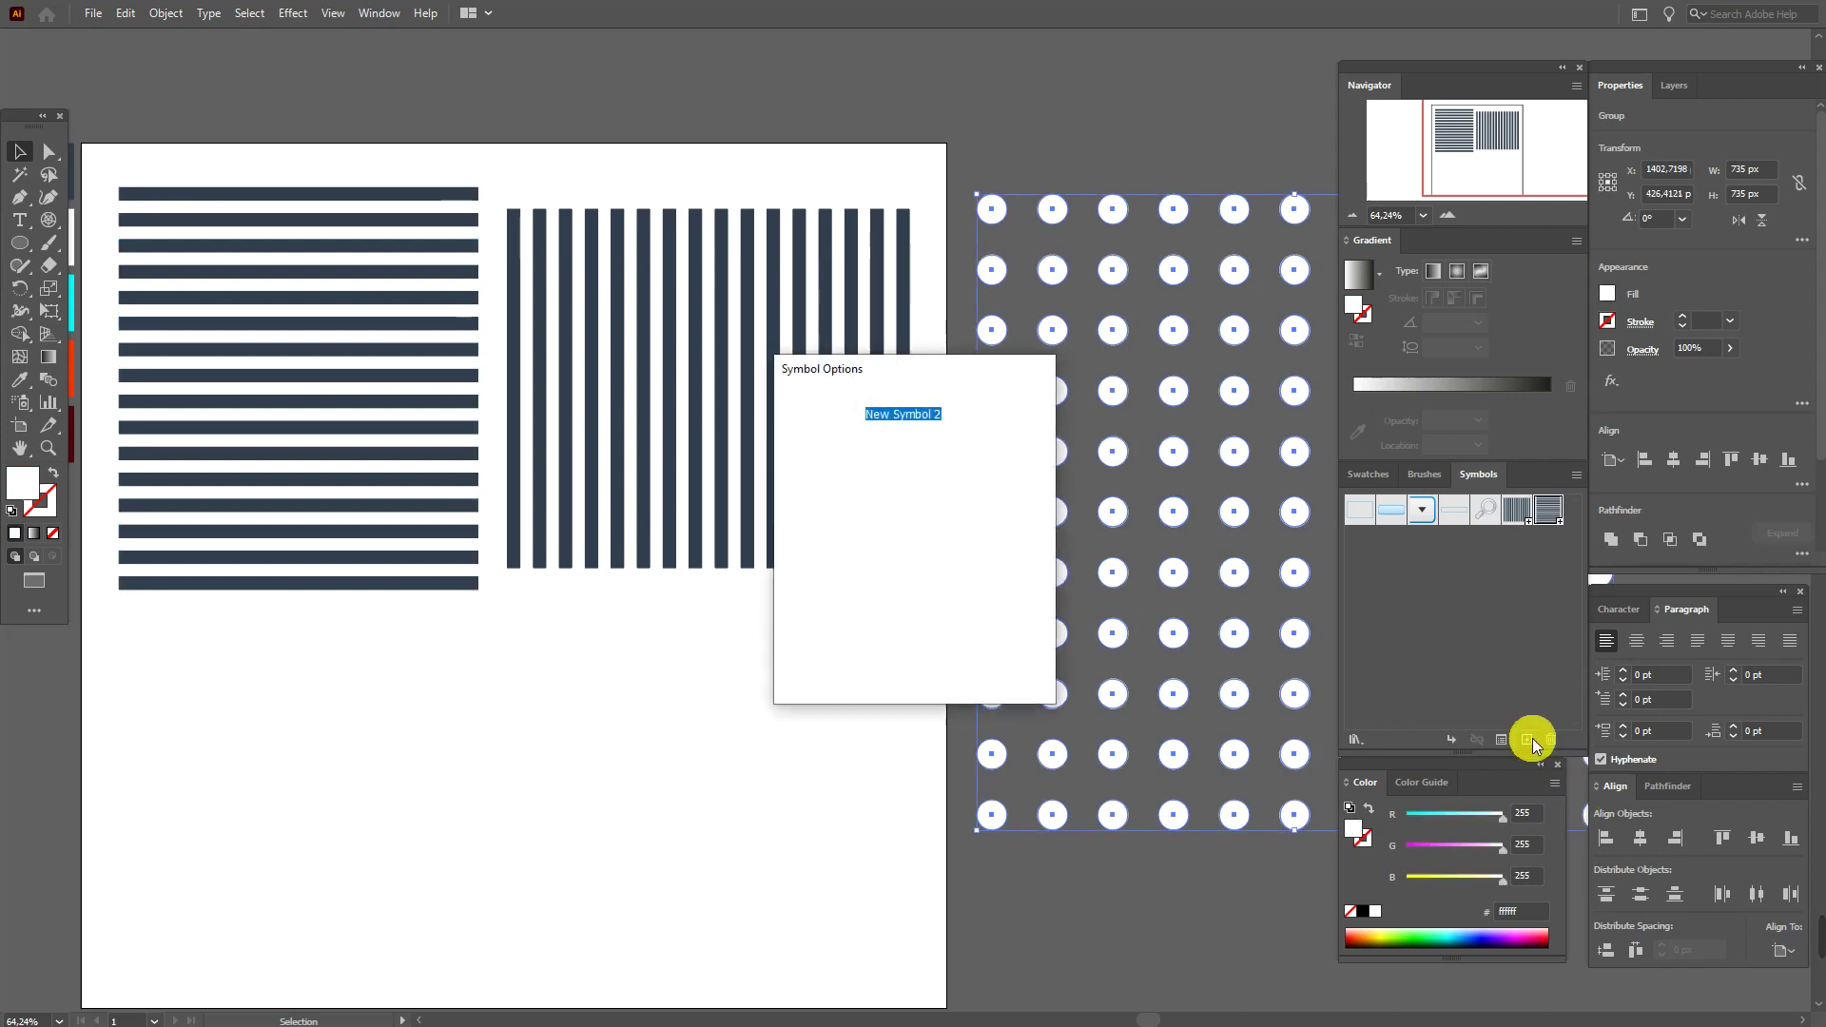
pyautogui.click(928, 444)
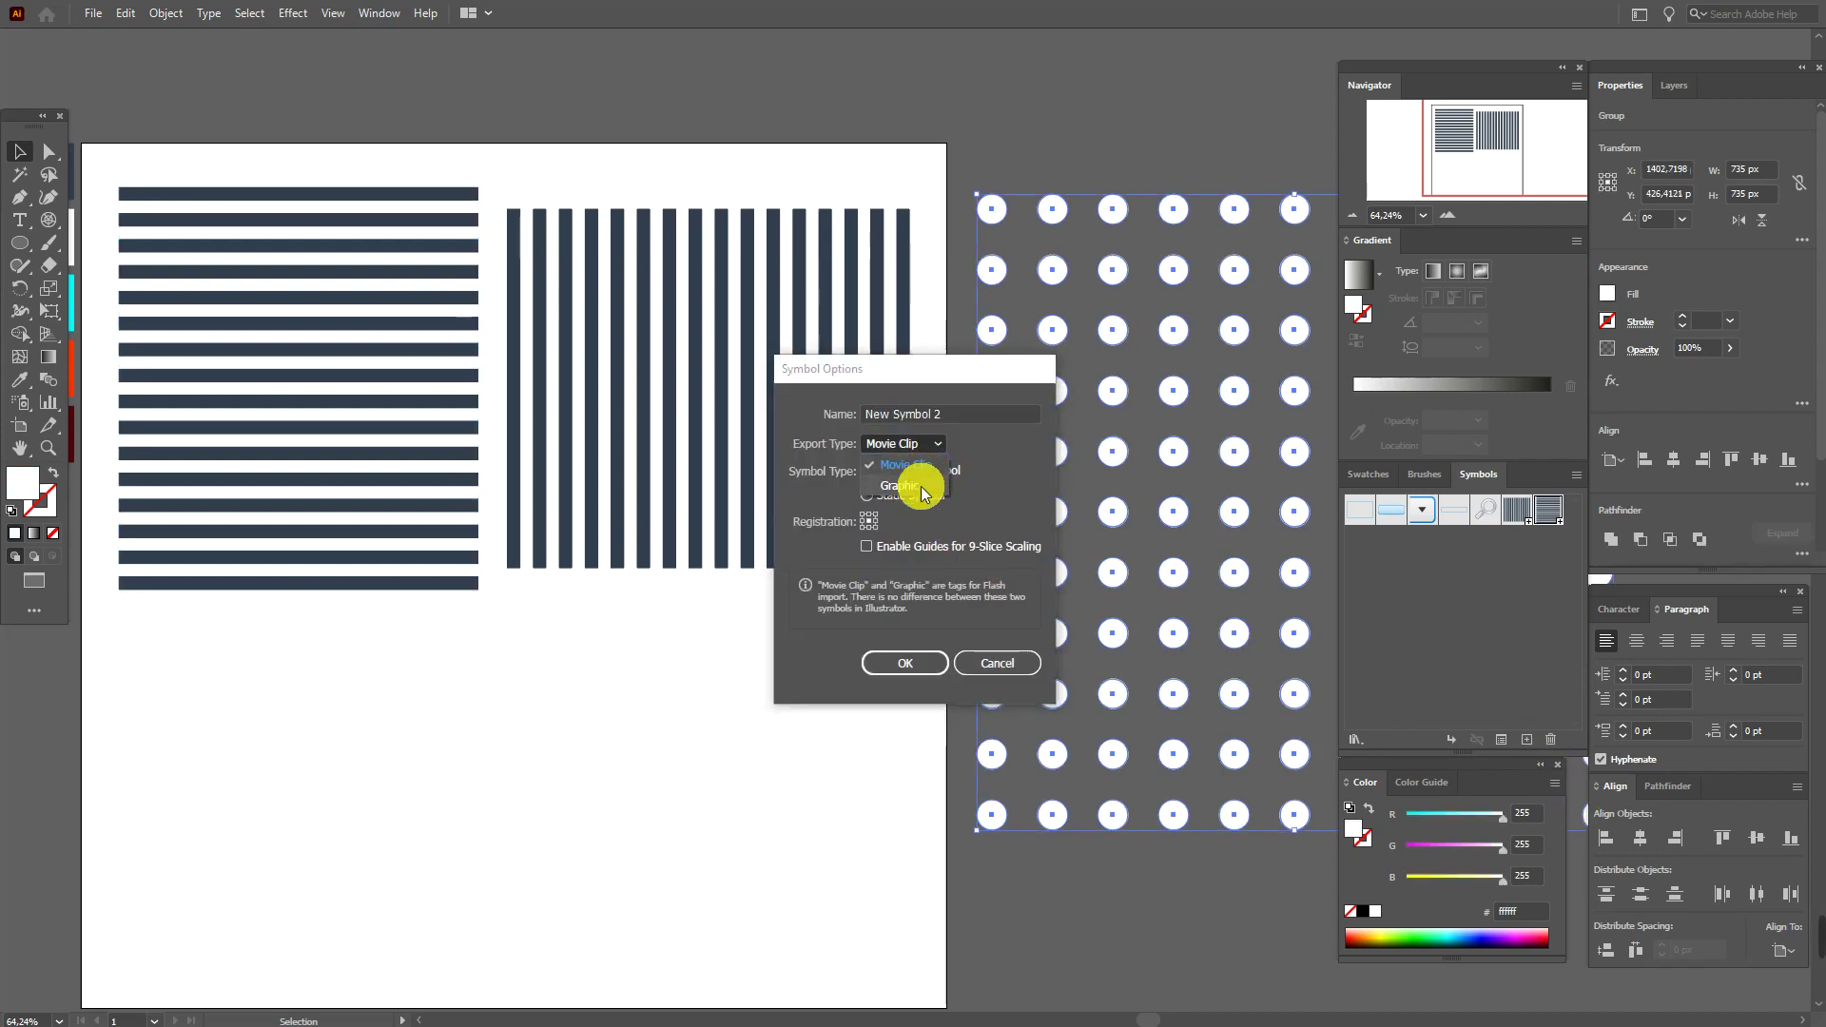
pyautogui.click(899, 485)
pyautogui.click(915, 661)
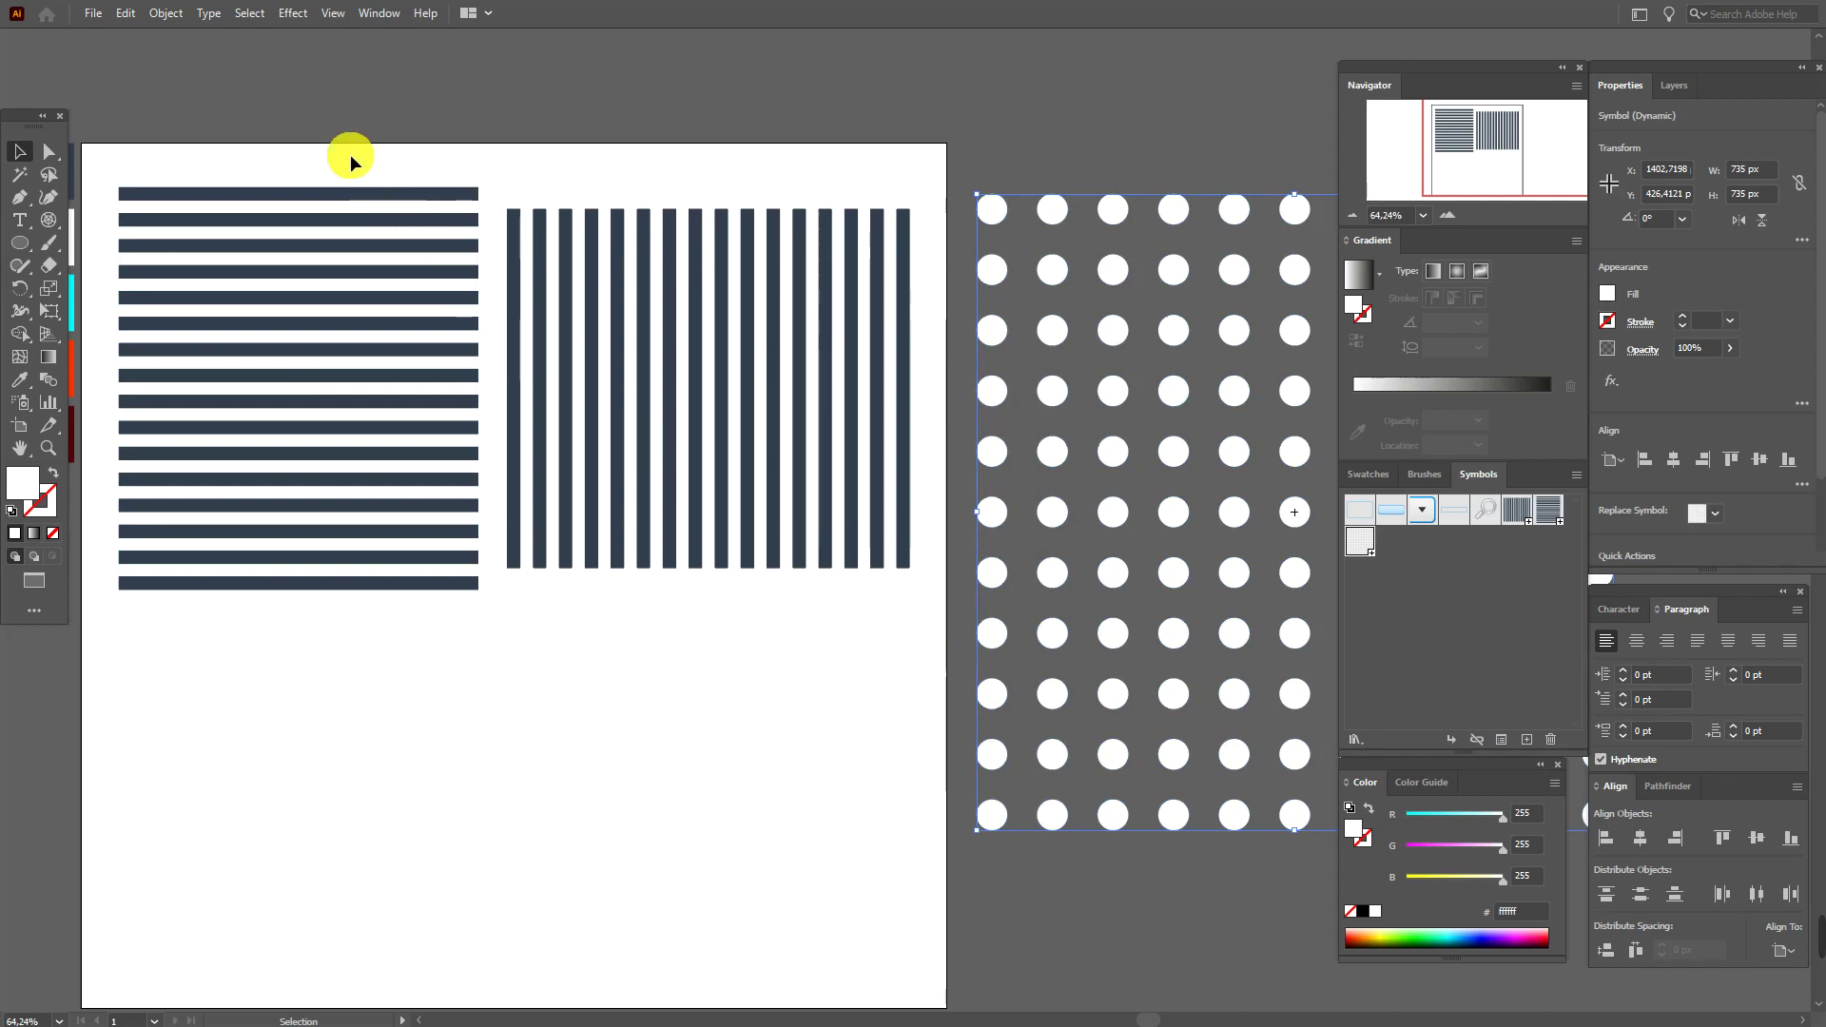
pyautogui.moveTo(348, 152); pyautogui.dragTo(1059, 426)
pyautogui.press('Delete')
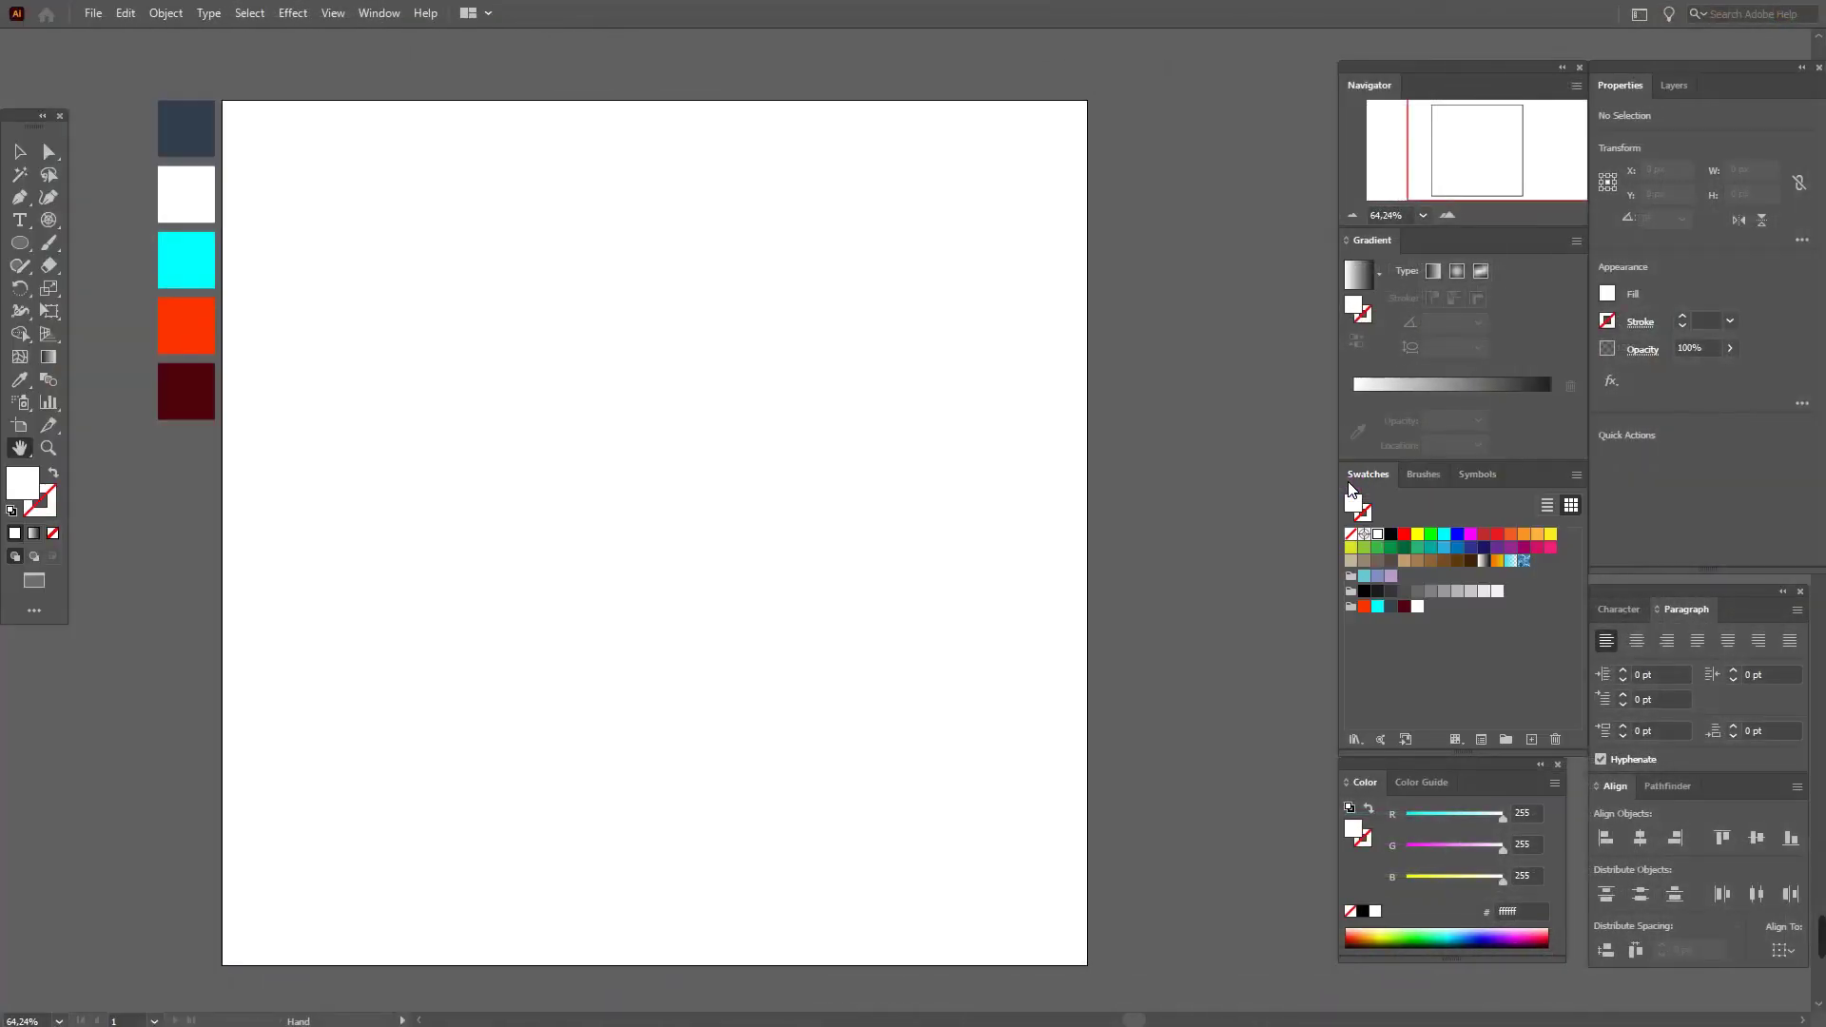
# - Draw a light grey e6e6e6 rectangle covering the whole artboard
pyautogui.moveTo(1484, 591); pyautogui.dragTo(1267, 606)
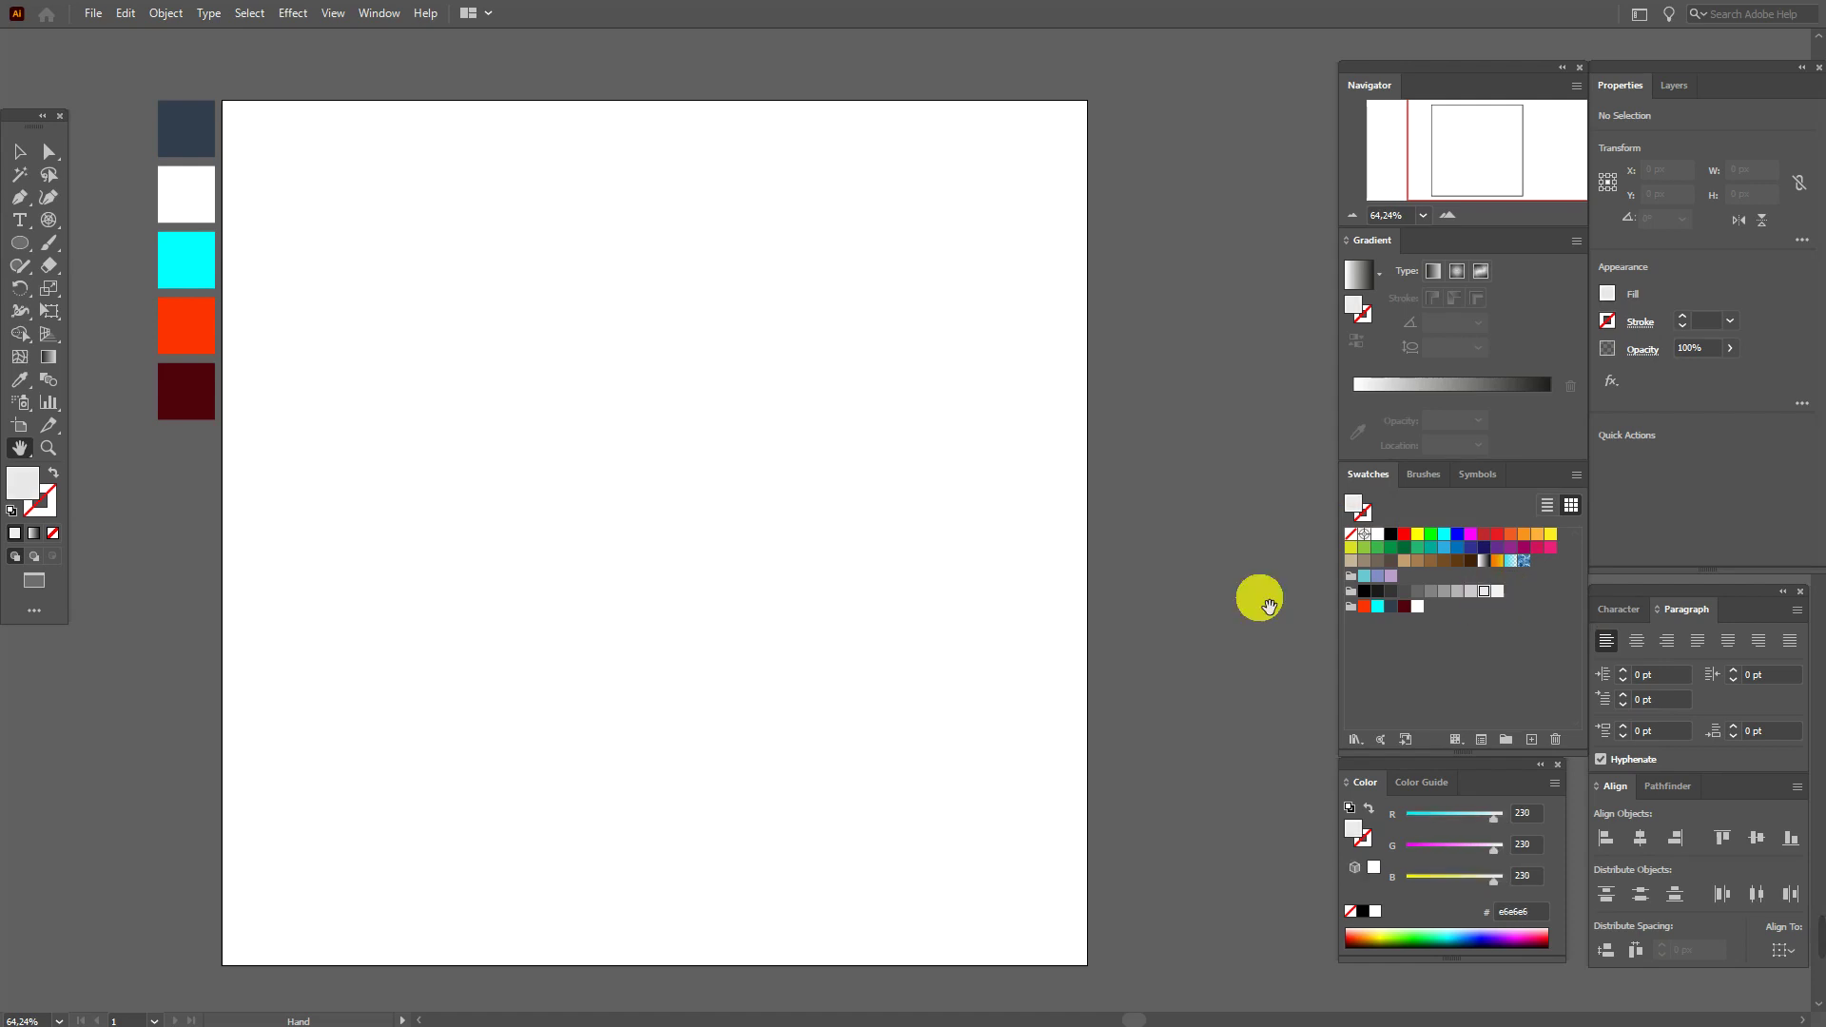
pyautogui.moveTo(19, 252); pyautogui.dragTo(95, 241)
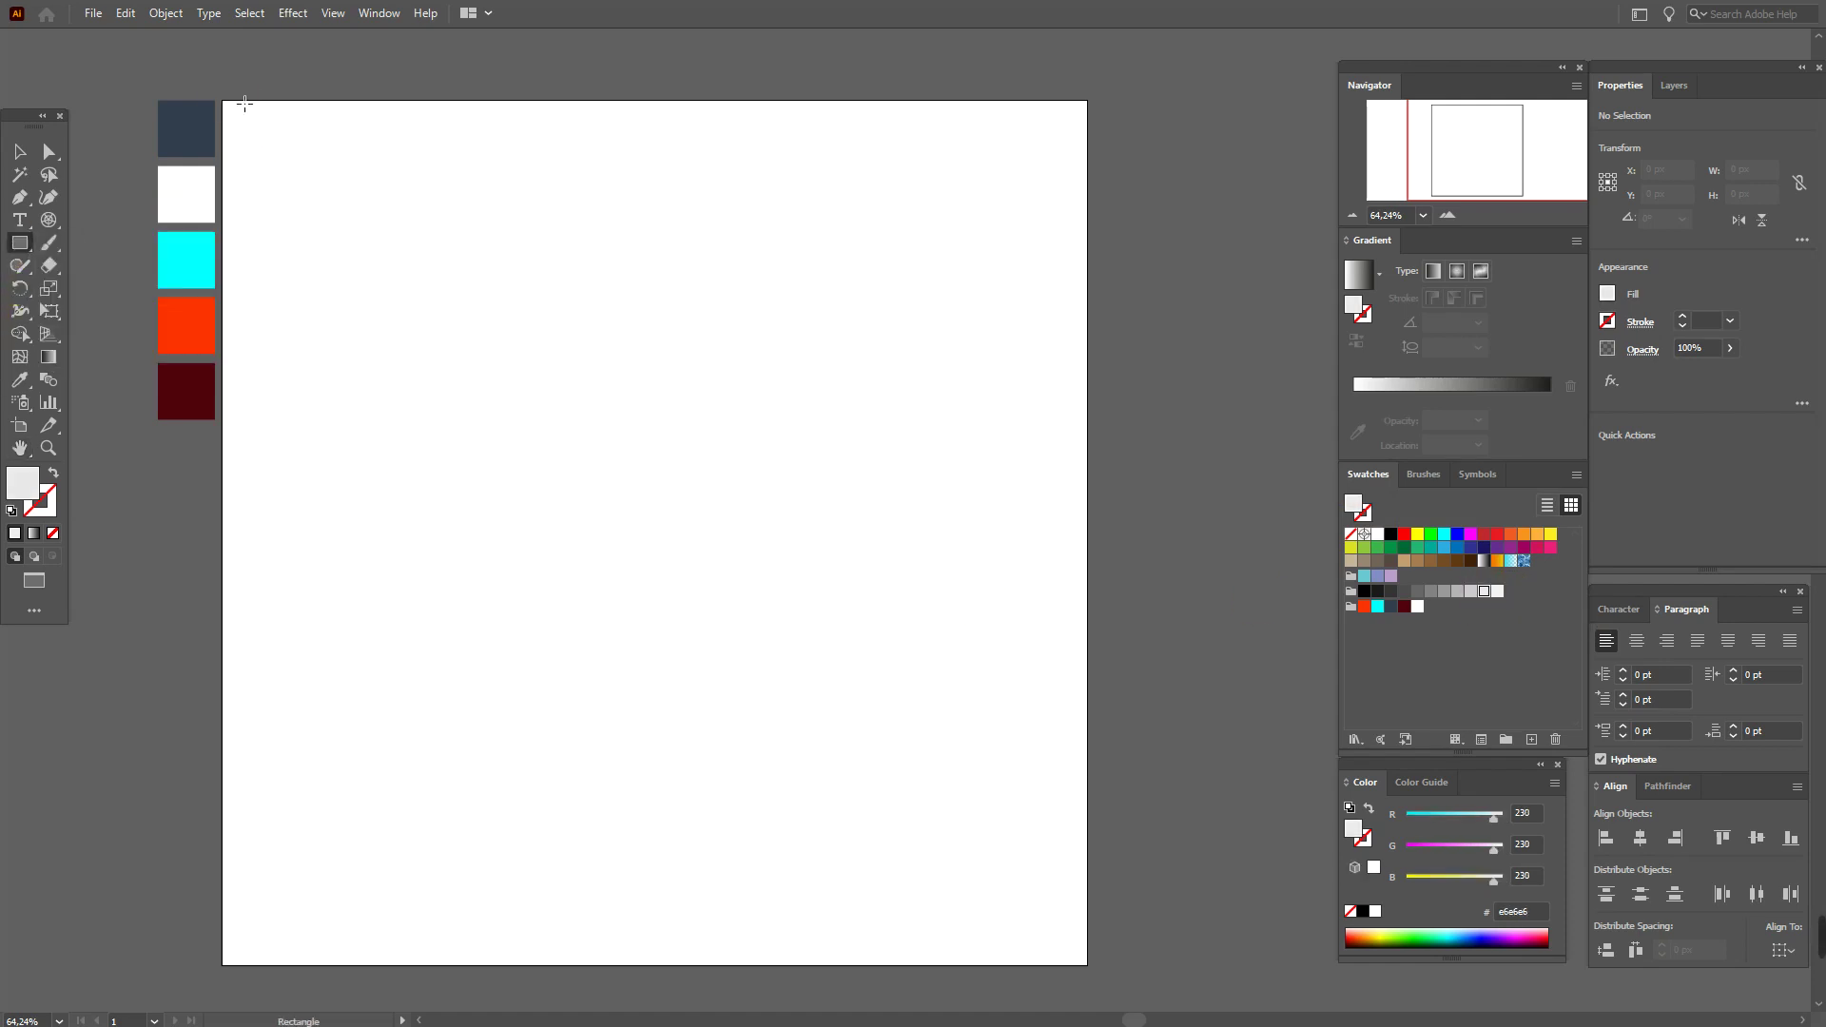
pyautogui.moveTo(230, 107); pyautogui.dragTo(1089, 973)
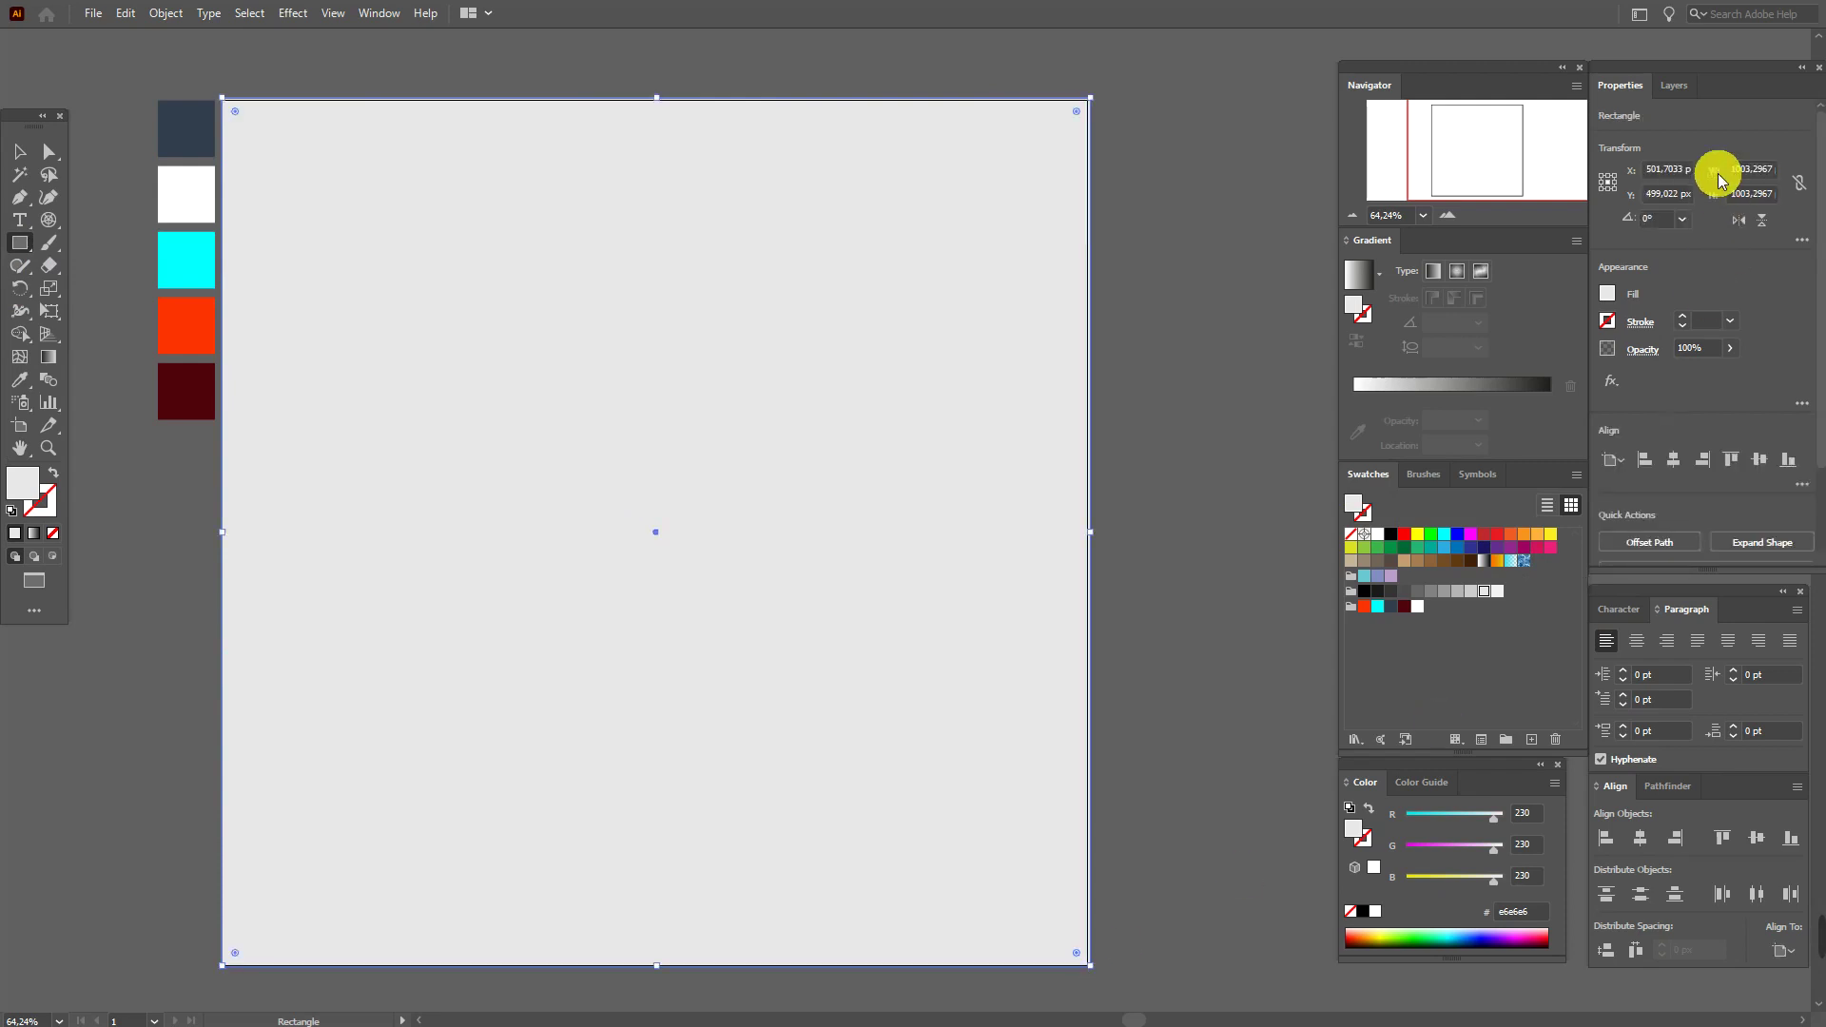
# - Lock the grey background rectangle in the Layers panel
pyautogui.click(1678, 88)
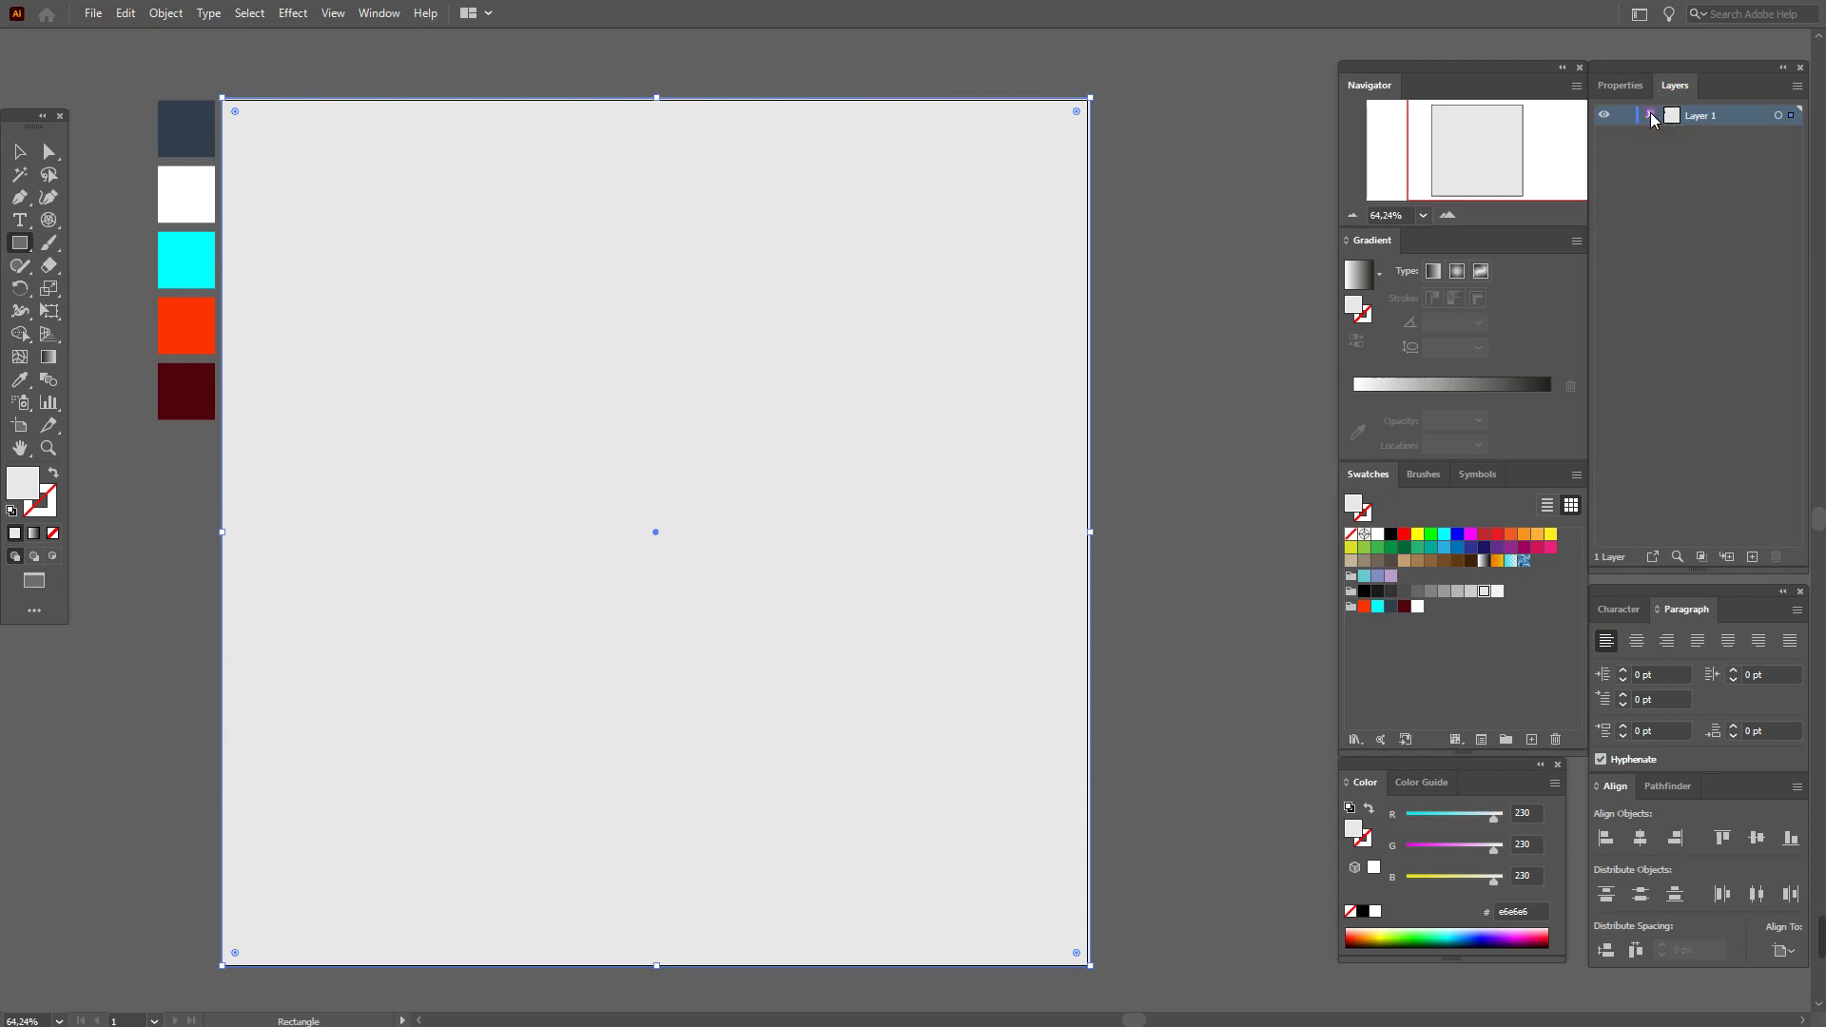
pyautogui.click(1652, 115)
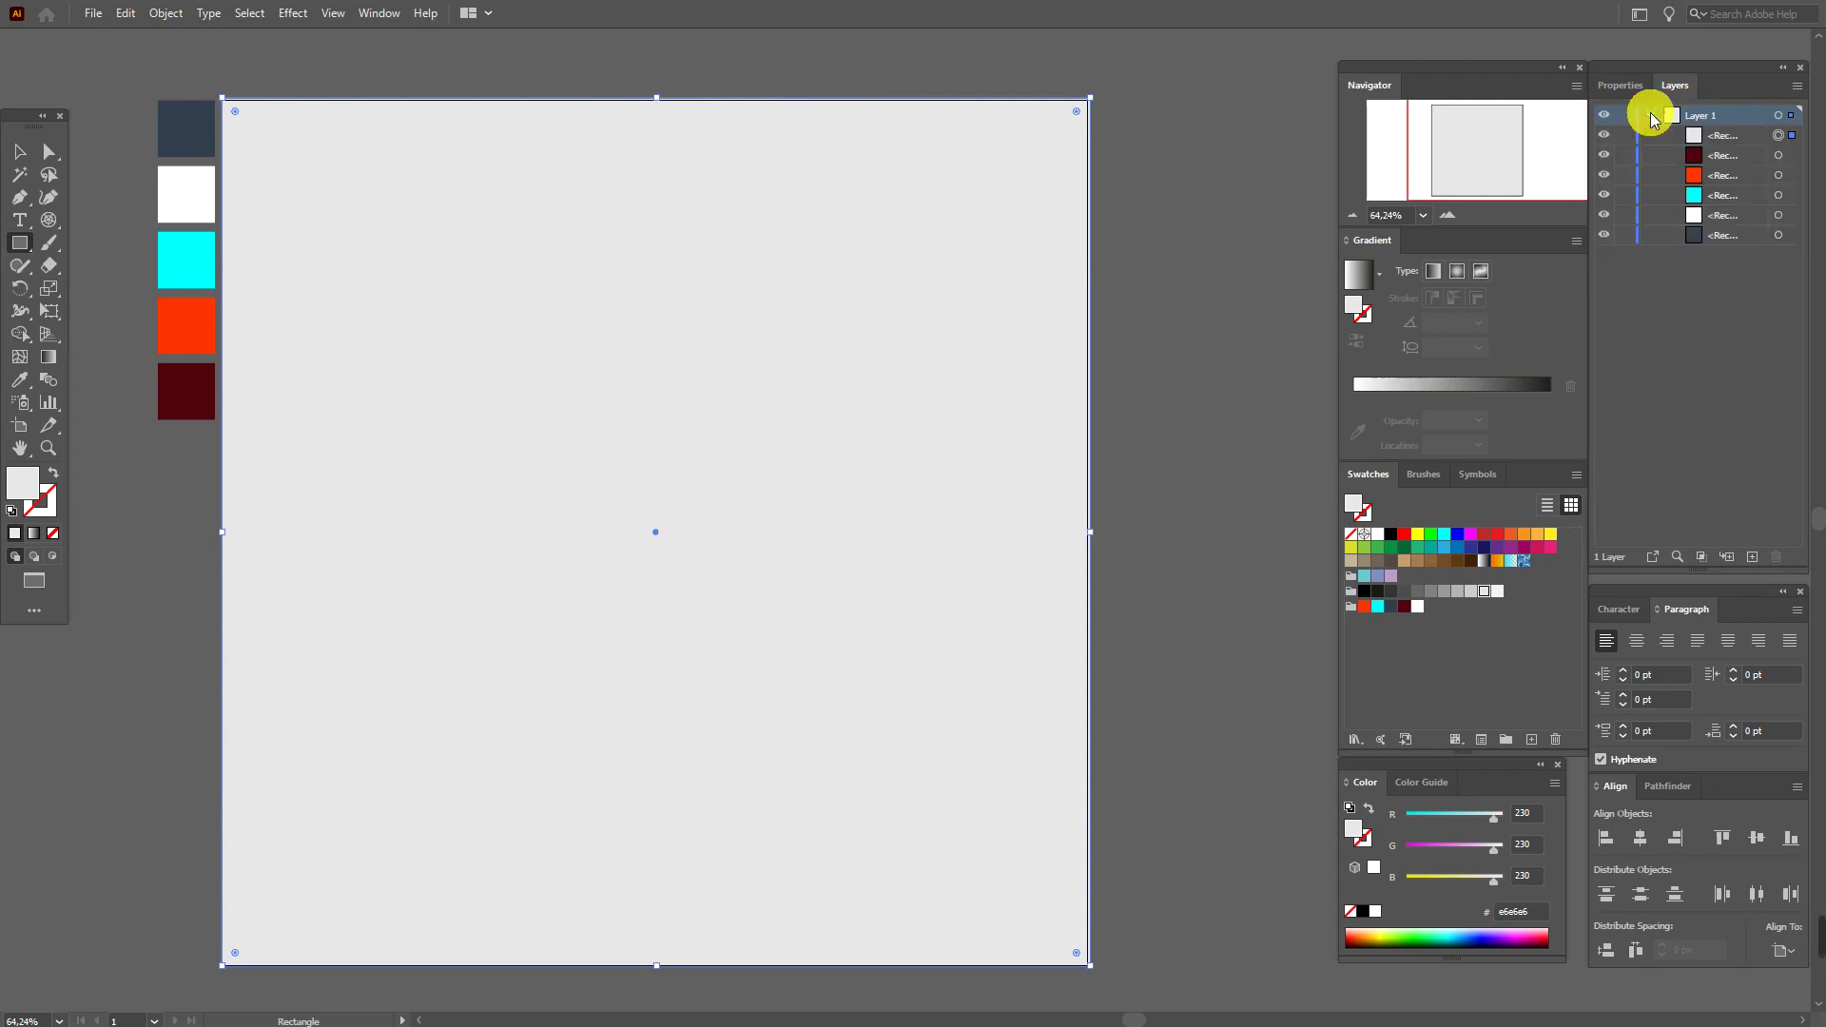
pyautogui.click(1606, 138)
pyautogui.click(1605, 138)
pyautogui.click(1624, 135)
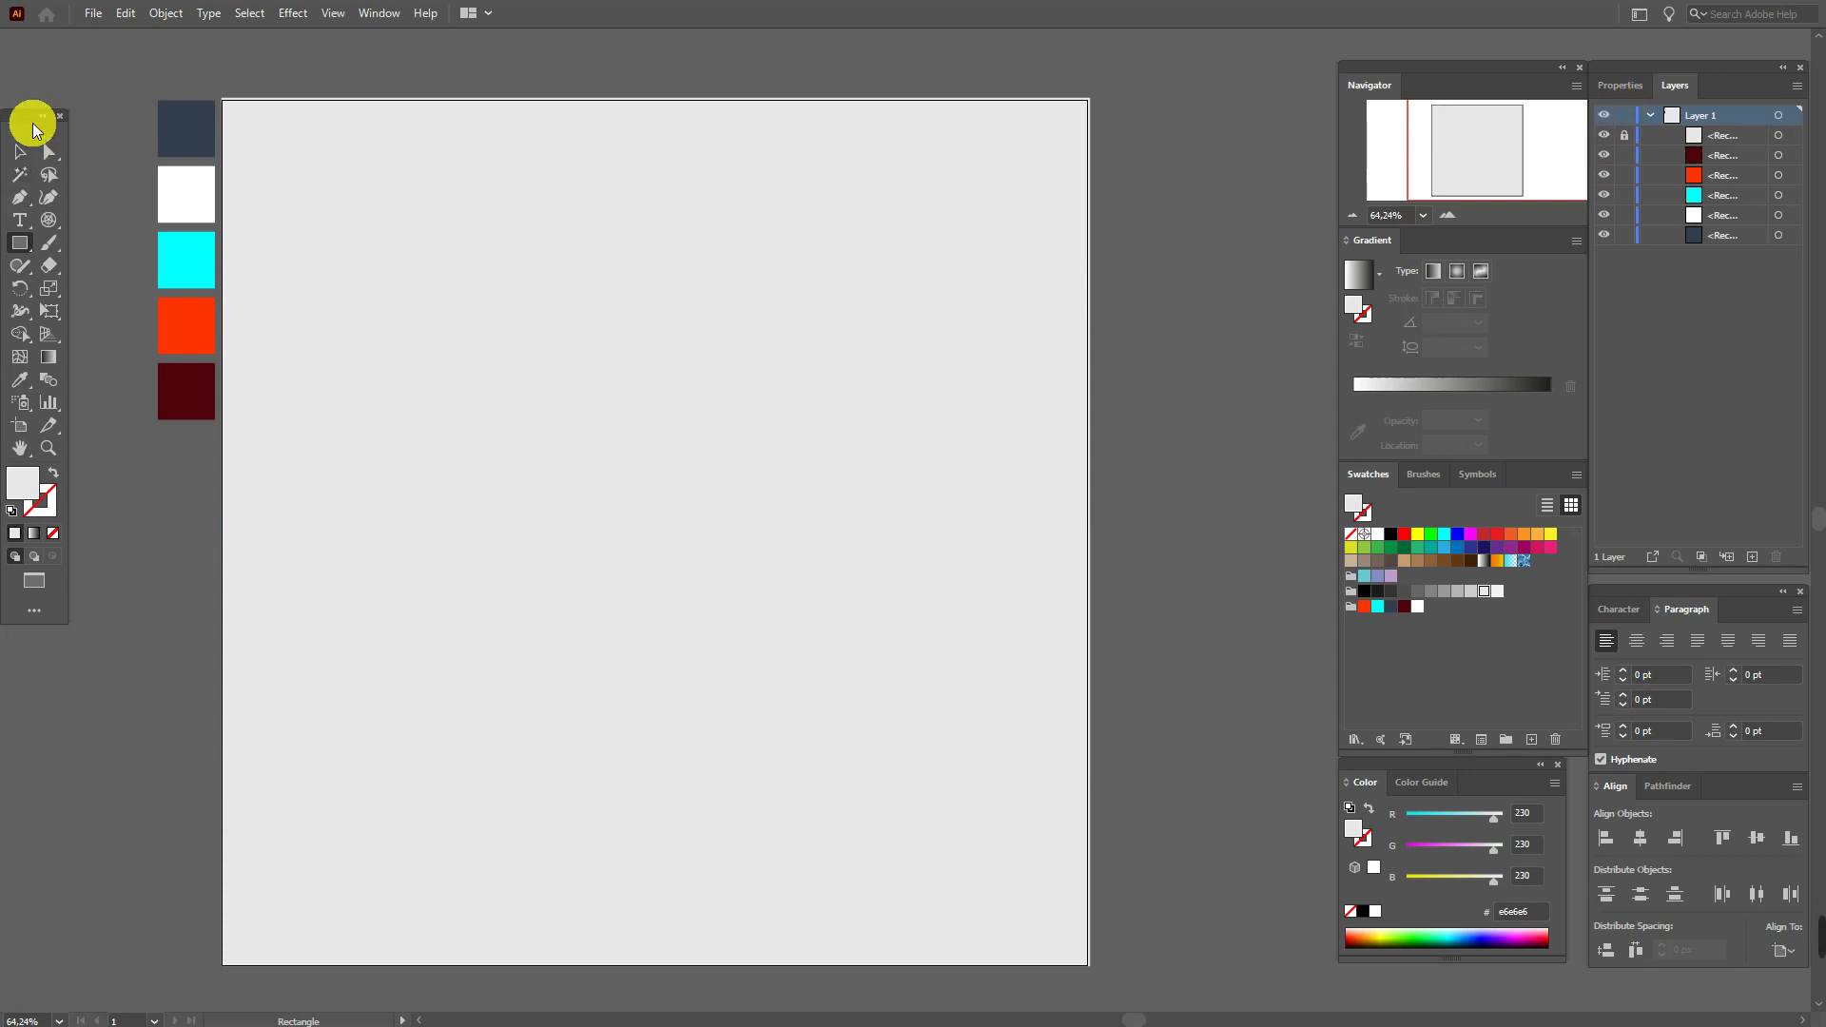
pyautogui.press('v')
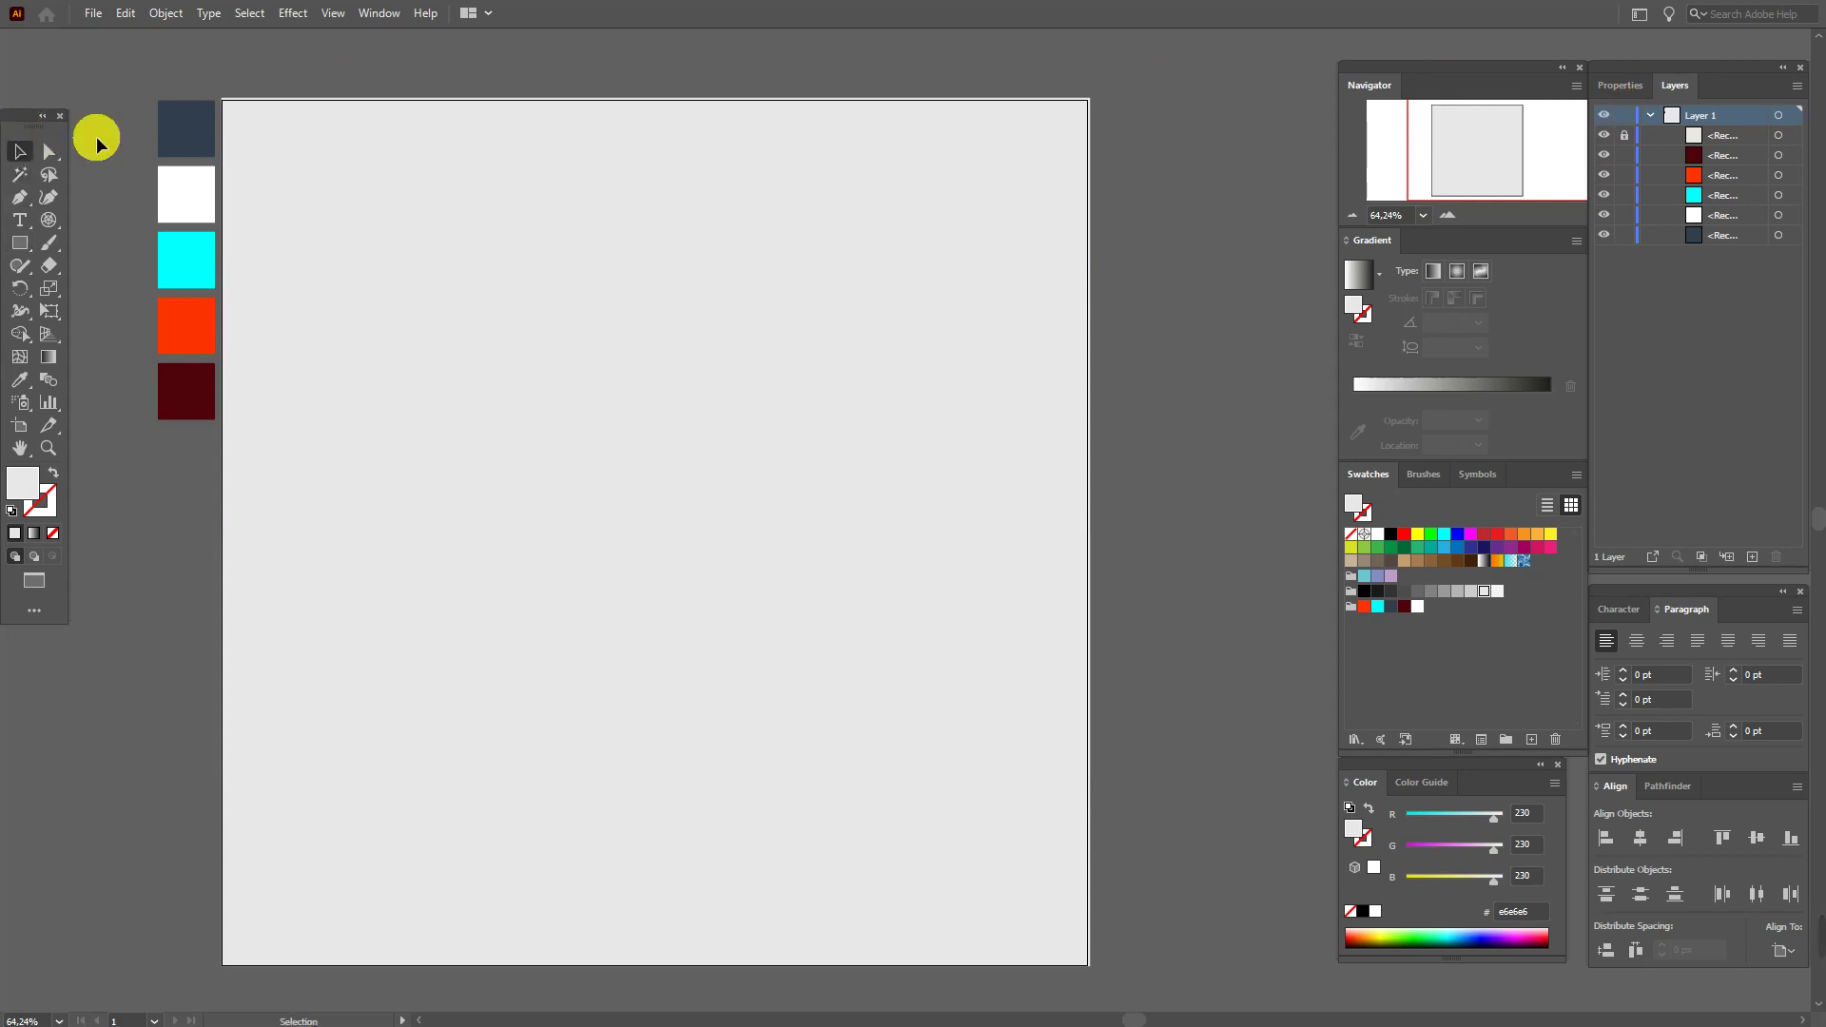
# - Draw a white circle sized 306 × 306 px using the Ellipse tool
pyautogui.click(1376, 534)
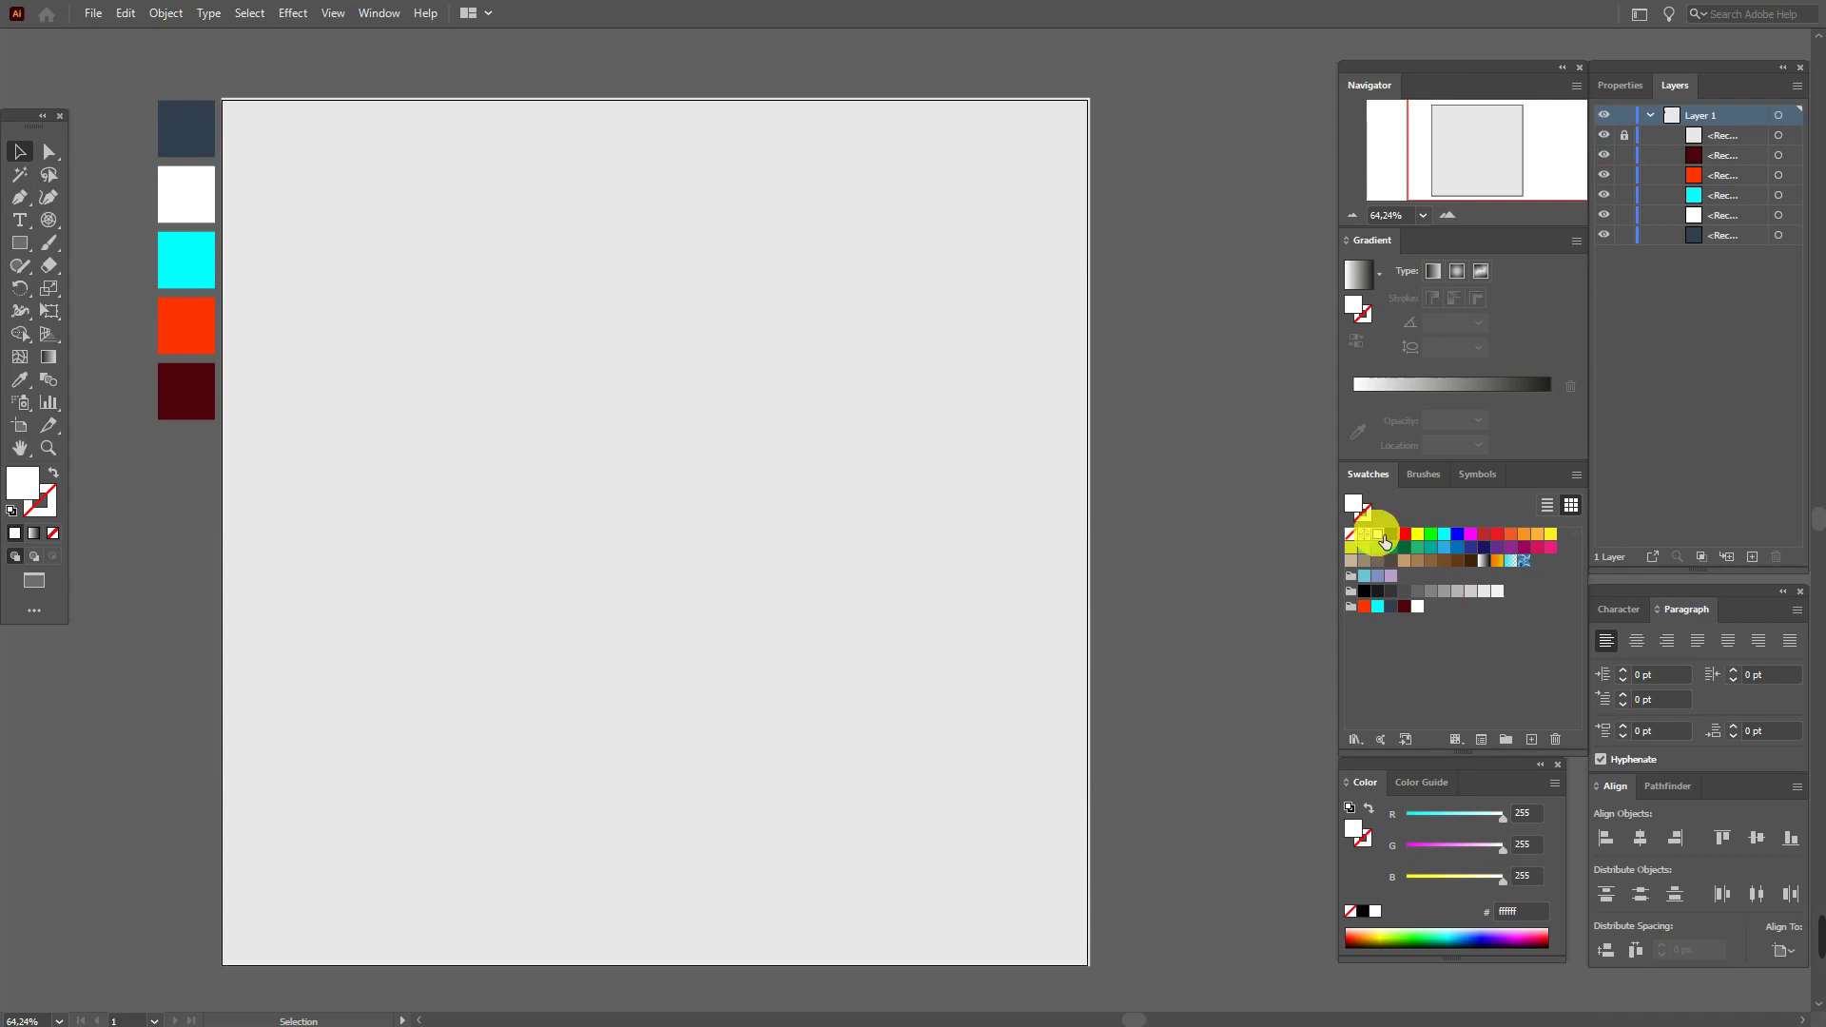
pyautogui.click(21, 249)
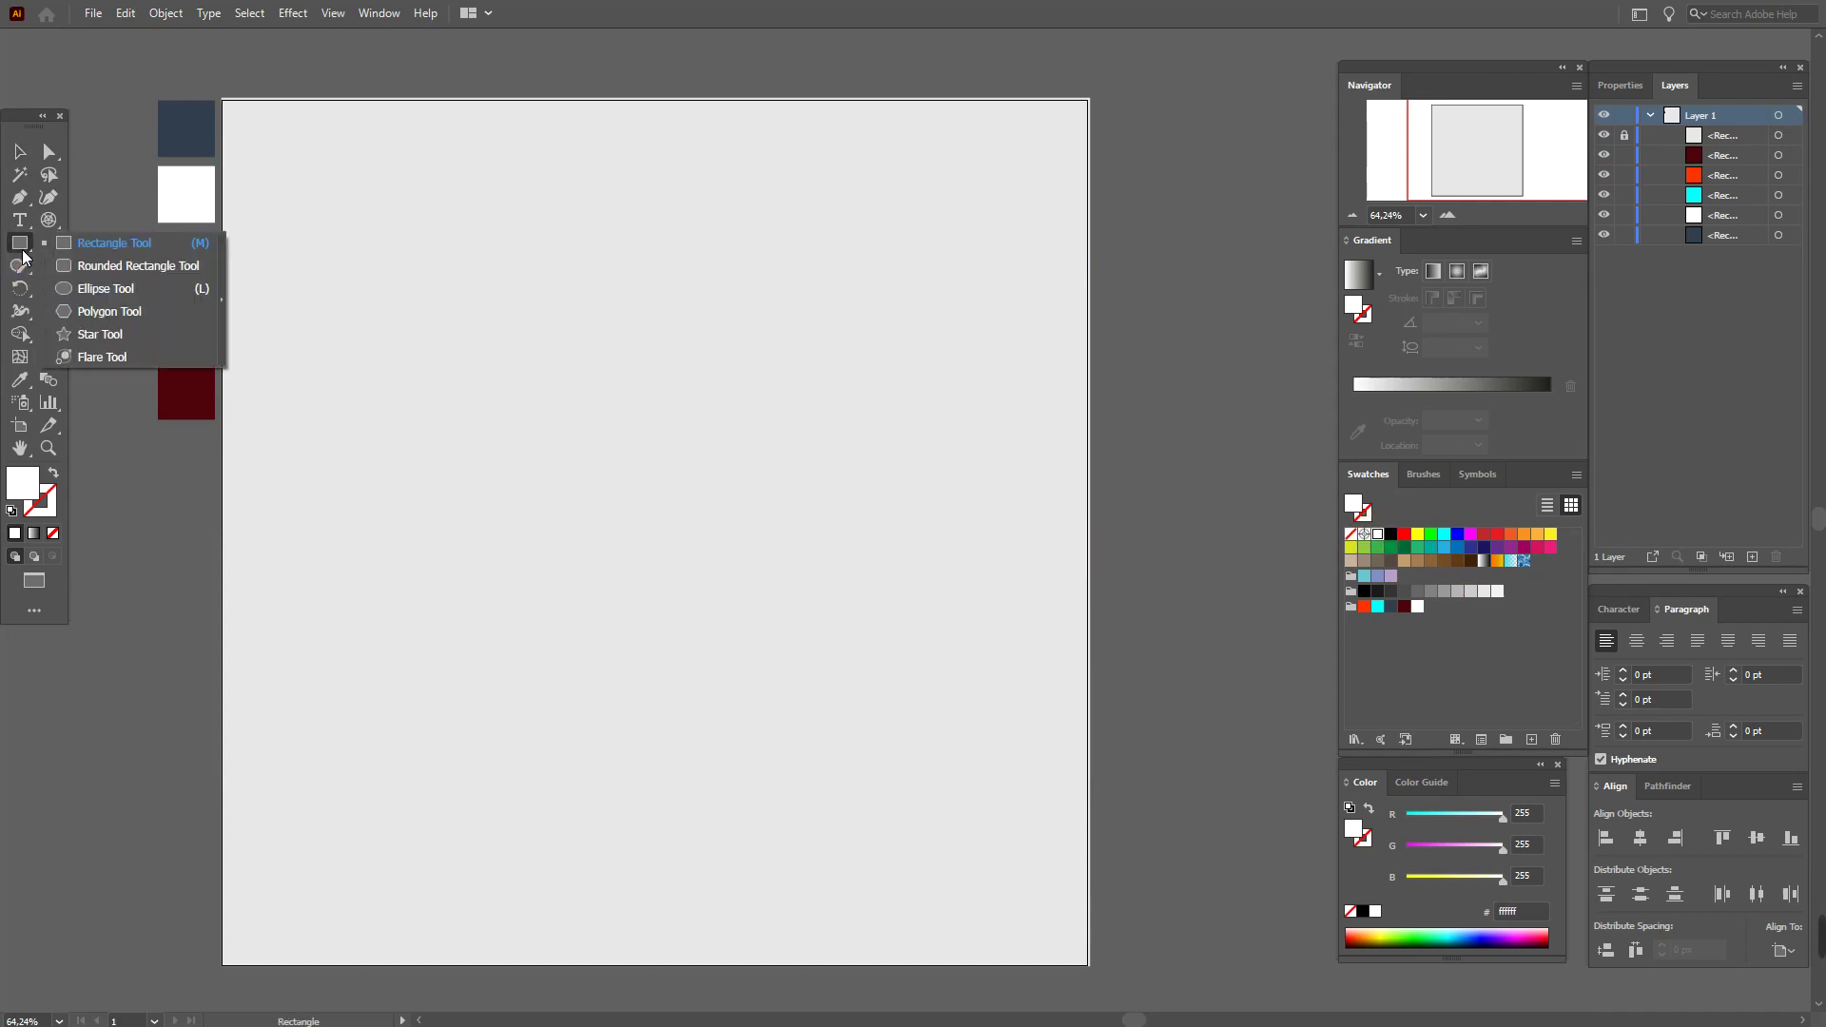
pyautogui.click(103, 289)
pyautogui.click(495, 396)
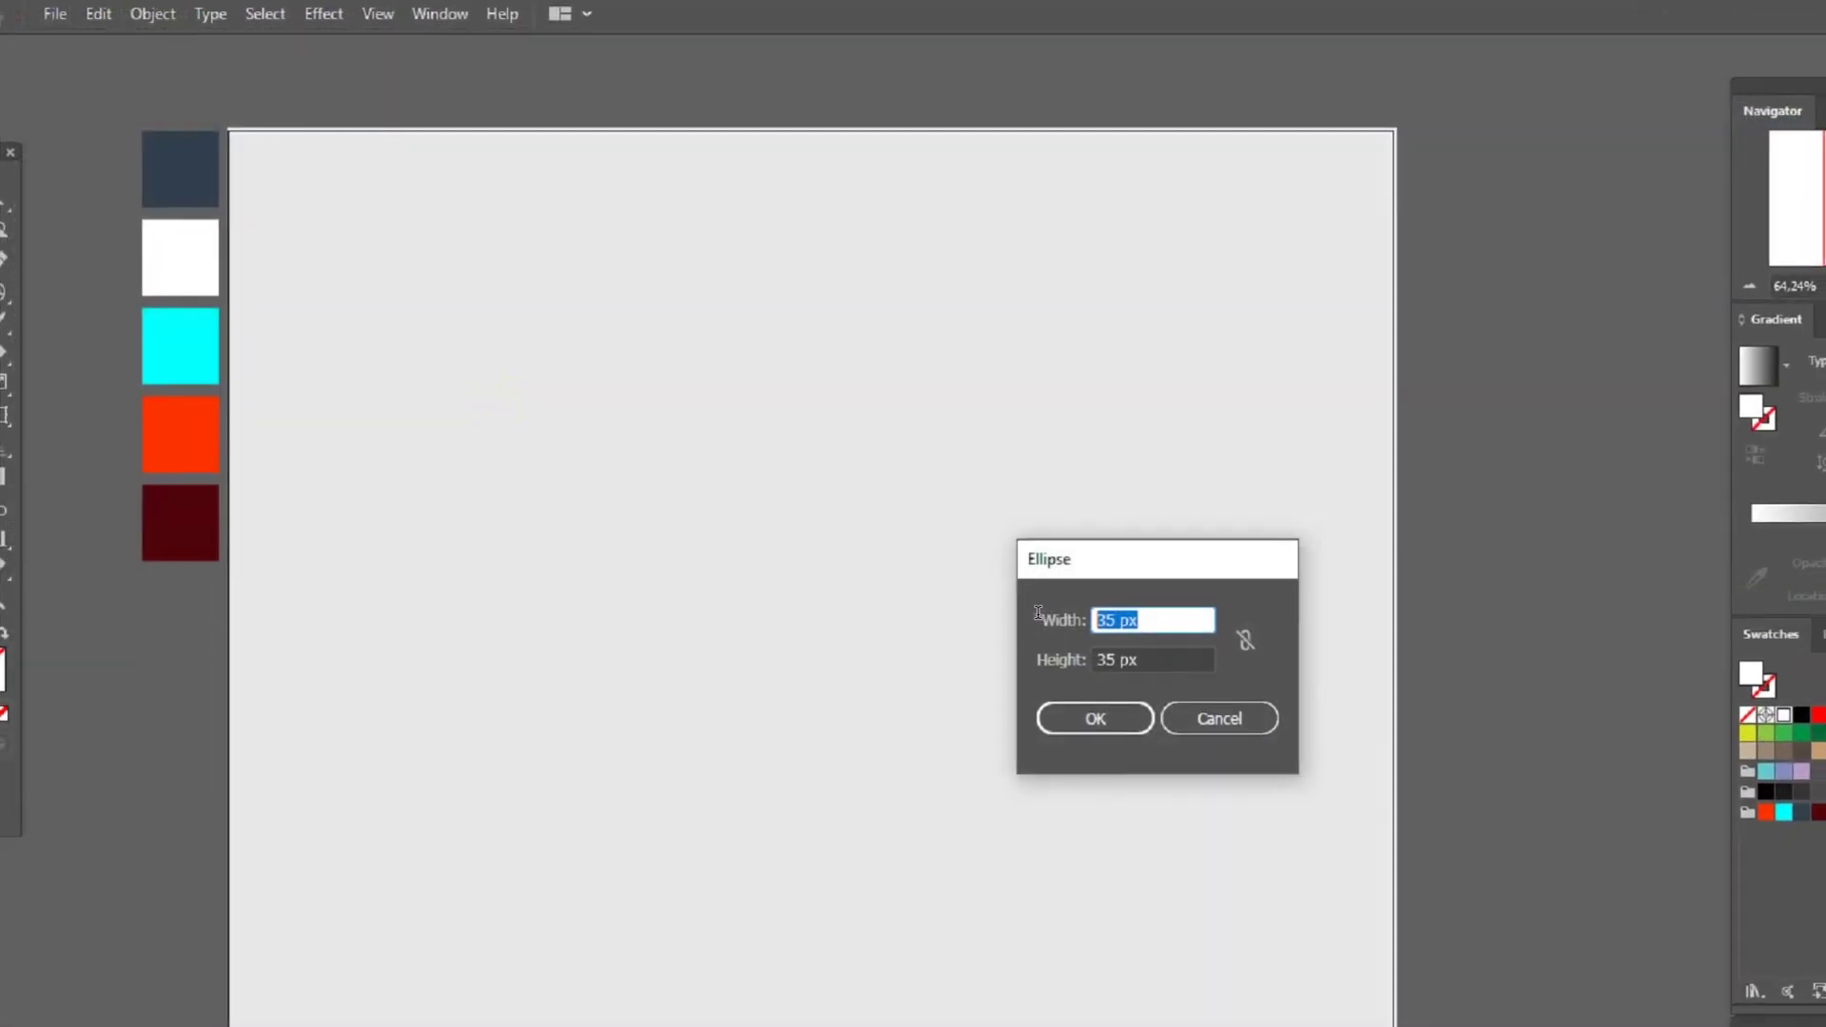
pyautogui.write('30')
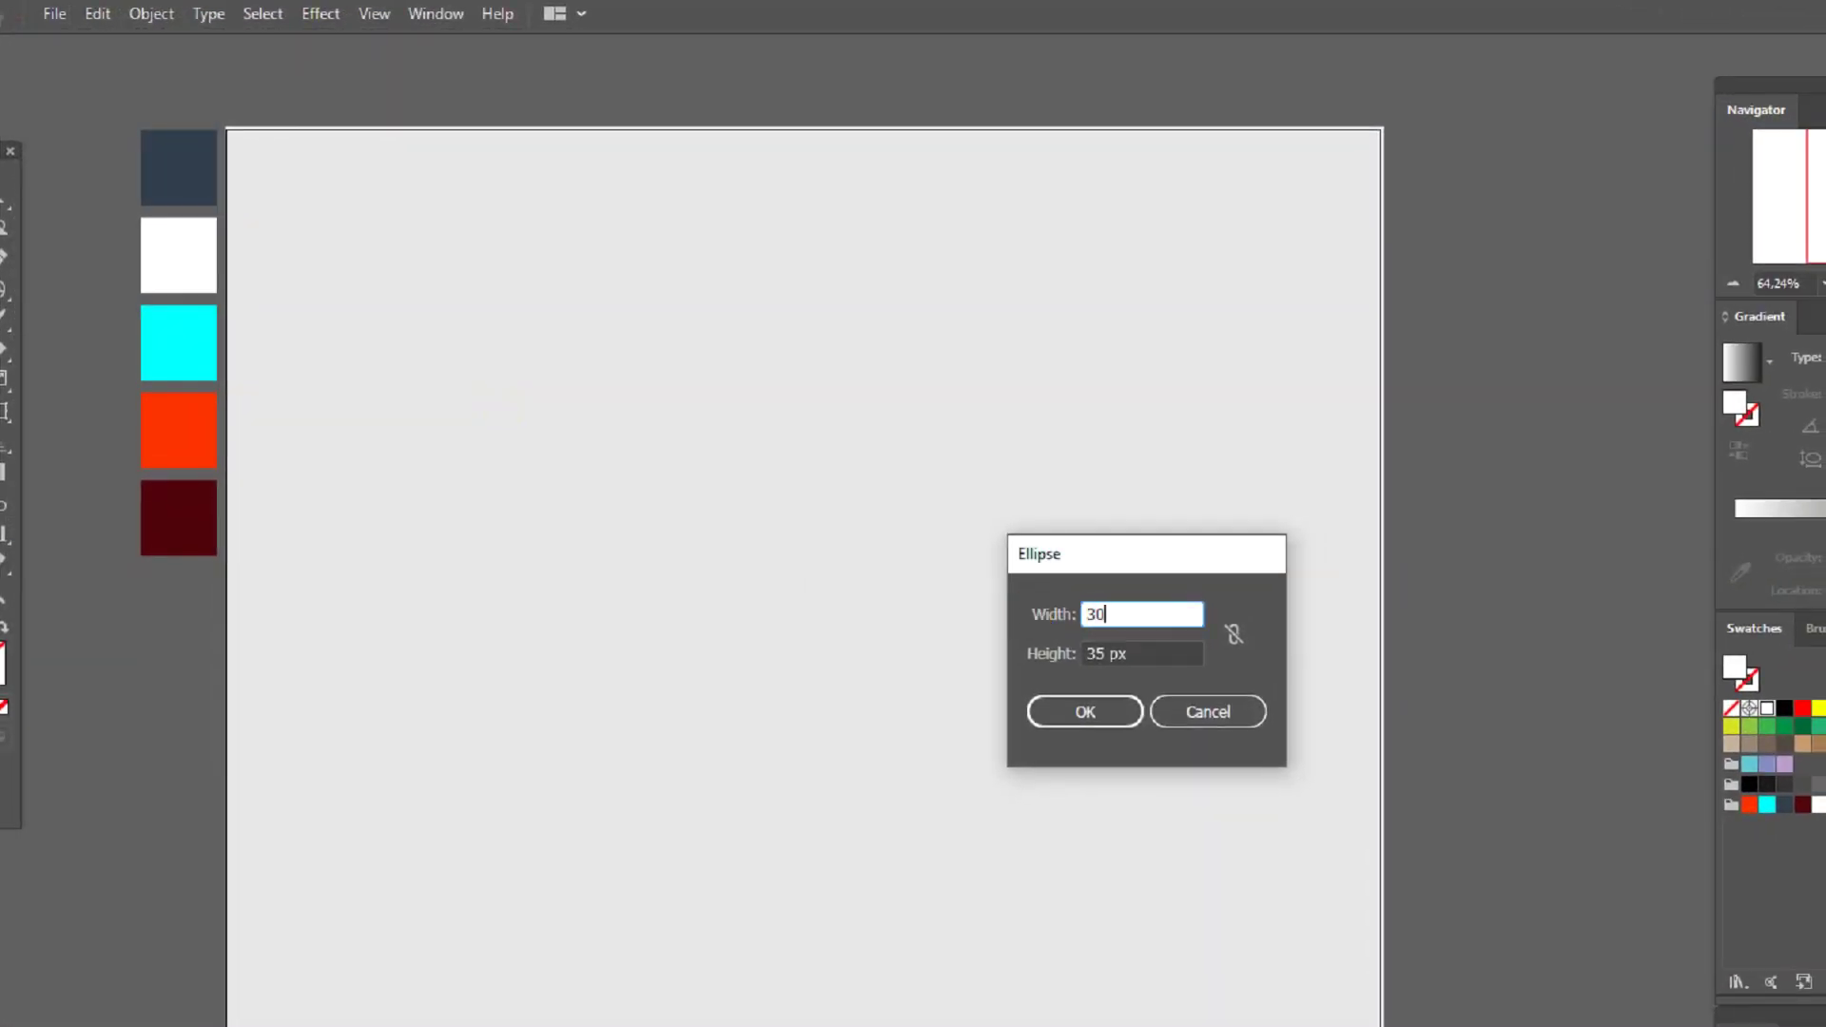
pyautogui.write('6')
pyautogui.click(1172, 666)
pyautogui.write('306')
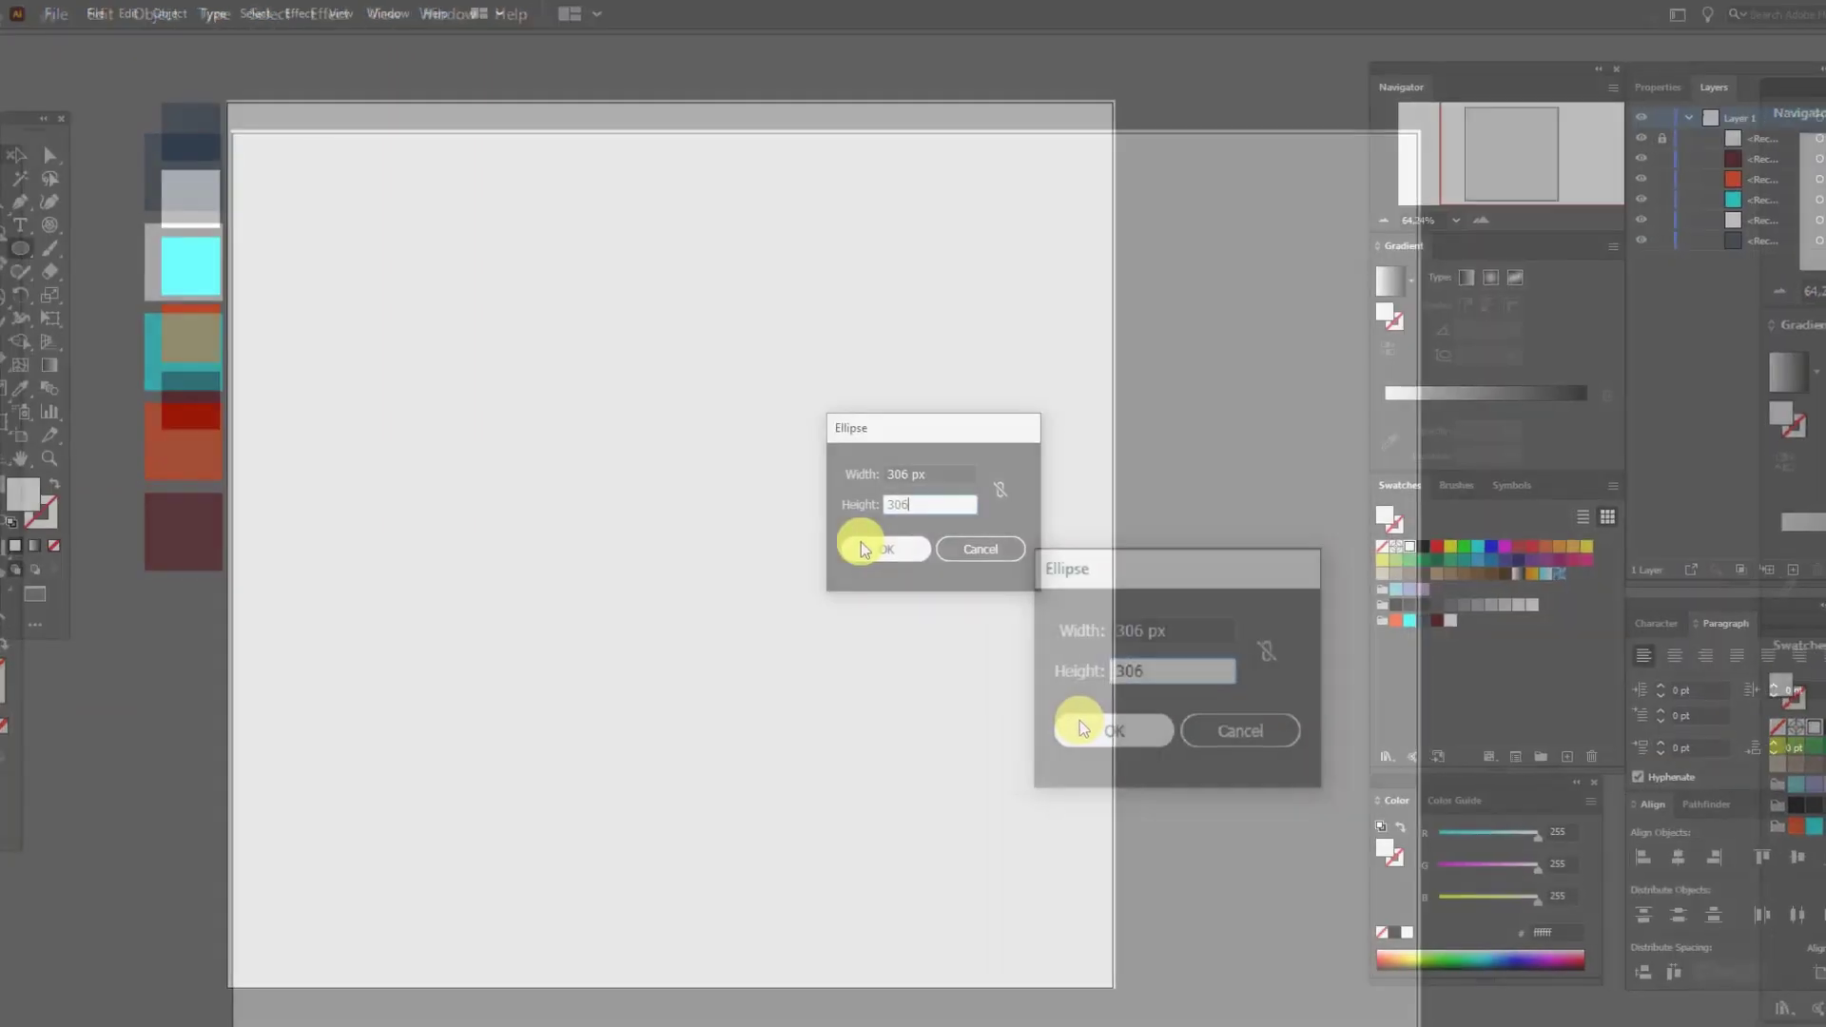
pyautogui.click(1056, 711)
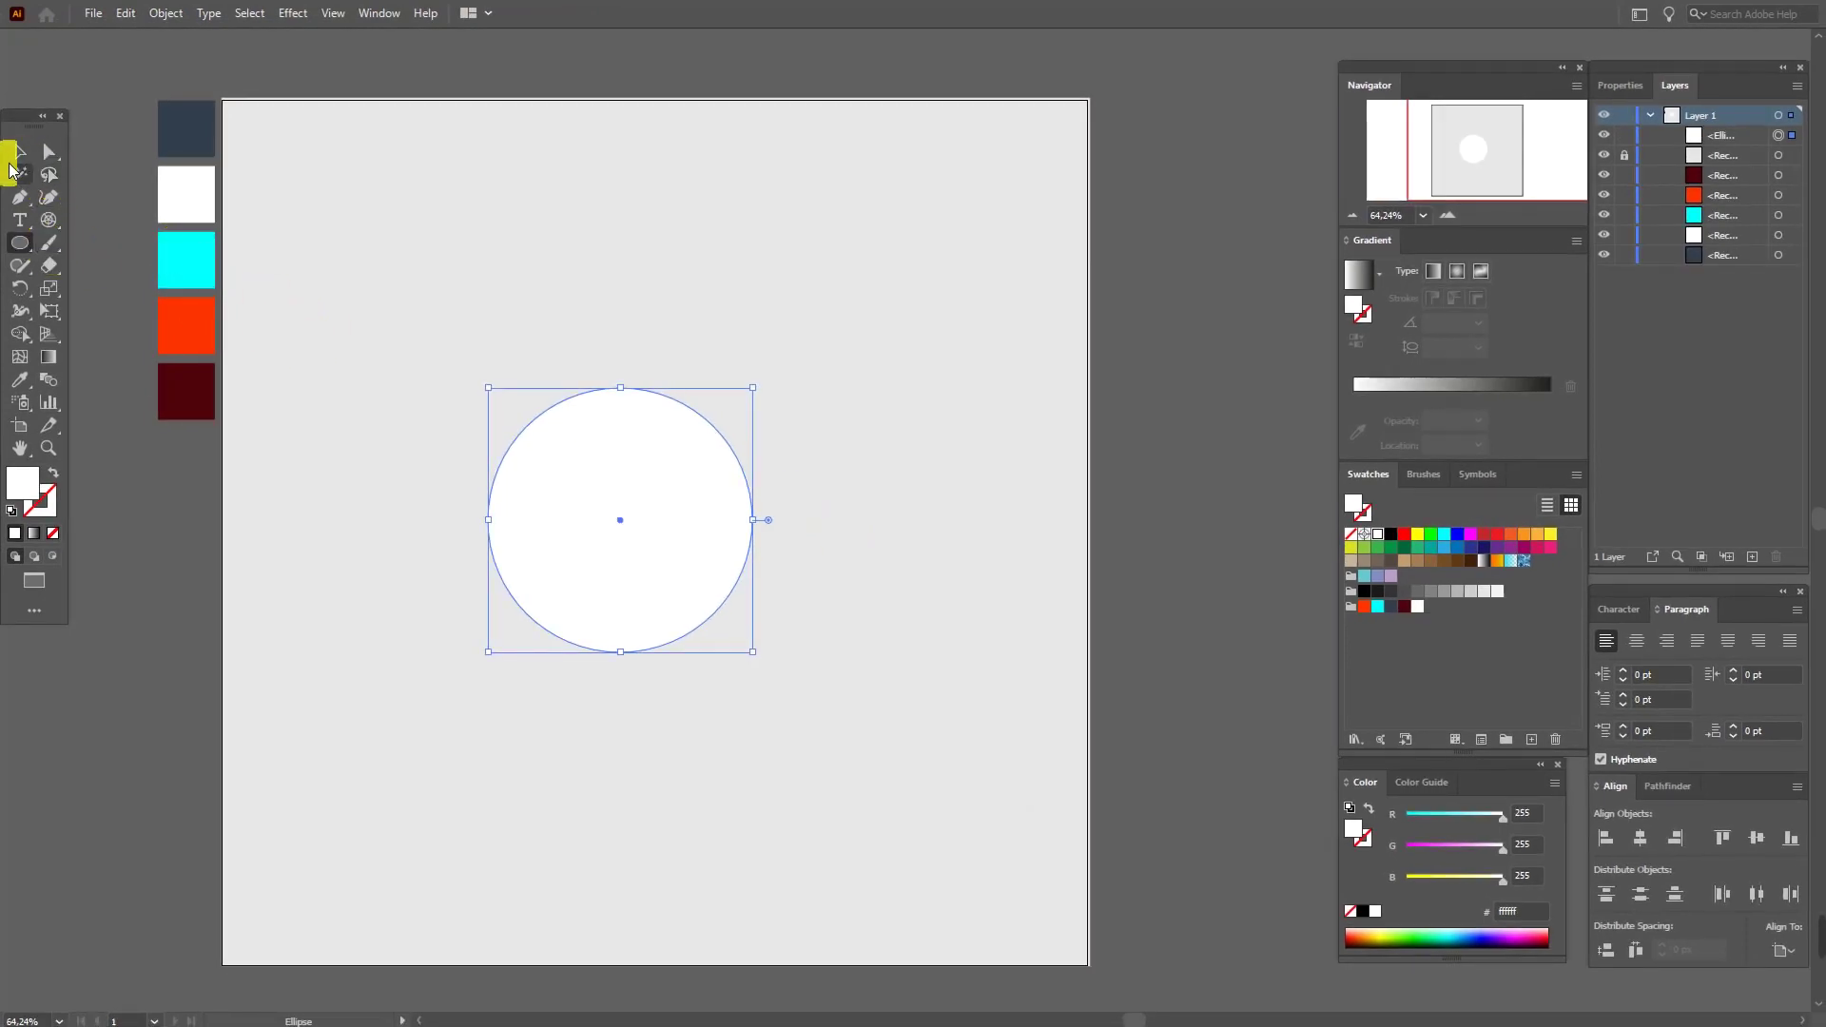
pyautogui.click(20, 242)
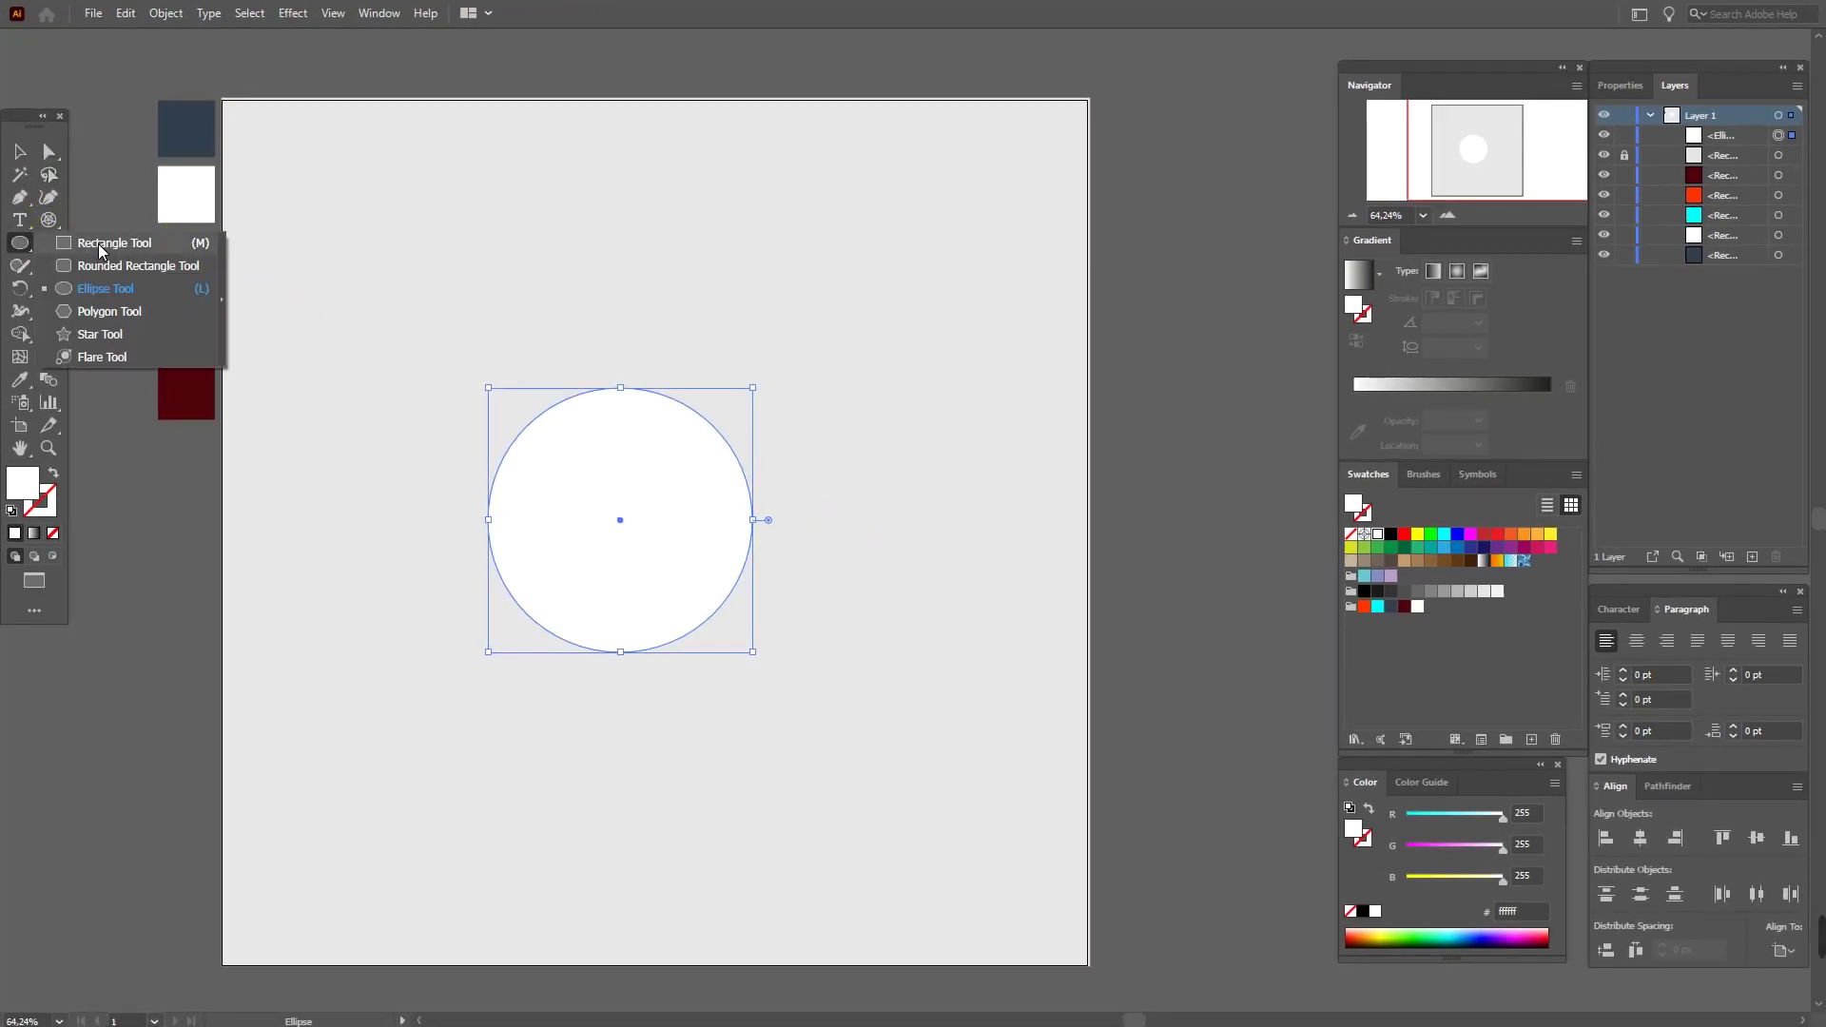
# - Cover the circle's right half with a rectangle and subtract it using Pathfinder Minus Front
pyautogui.click(100, 246)
pyautogui.moveTo(631, 333); pyautogui.dragTo(886, 740)
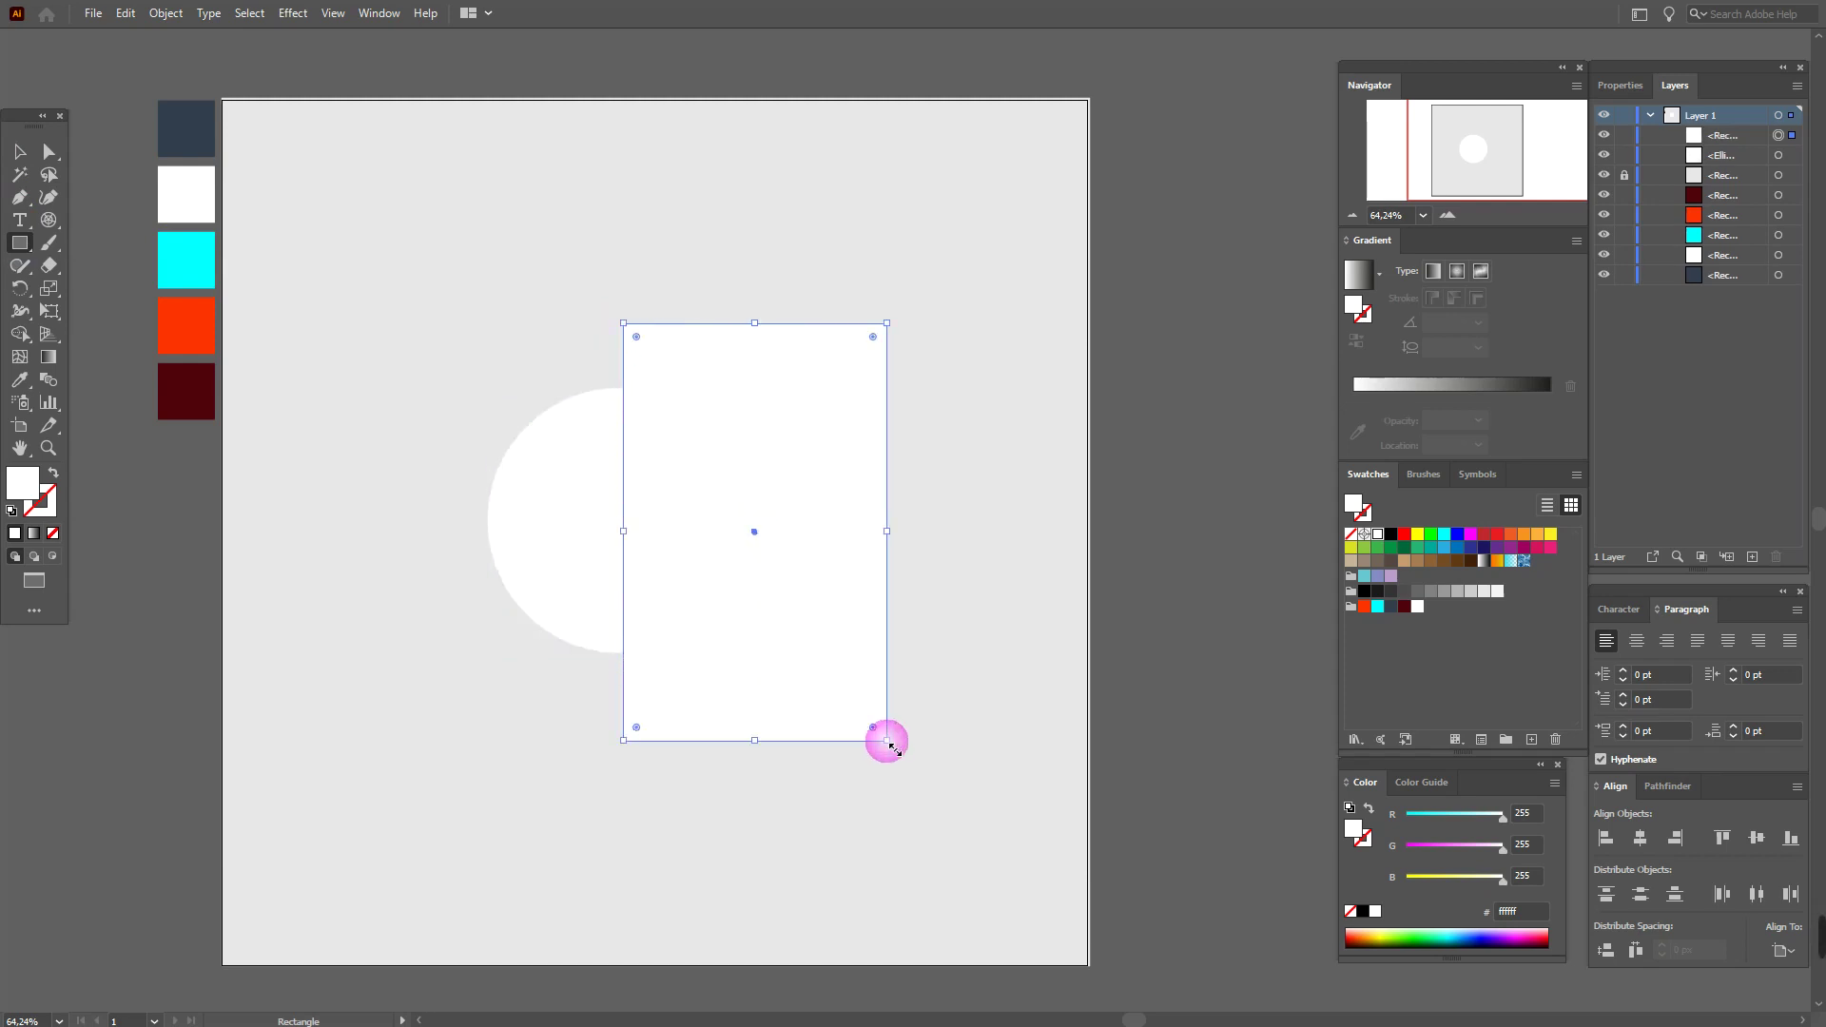
pyautogui.click(19, 151)
pyautogui.keyDown('shift'); pyautogui.click(603, 467); pyautogui.keyUp('shift')
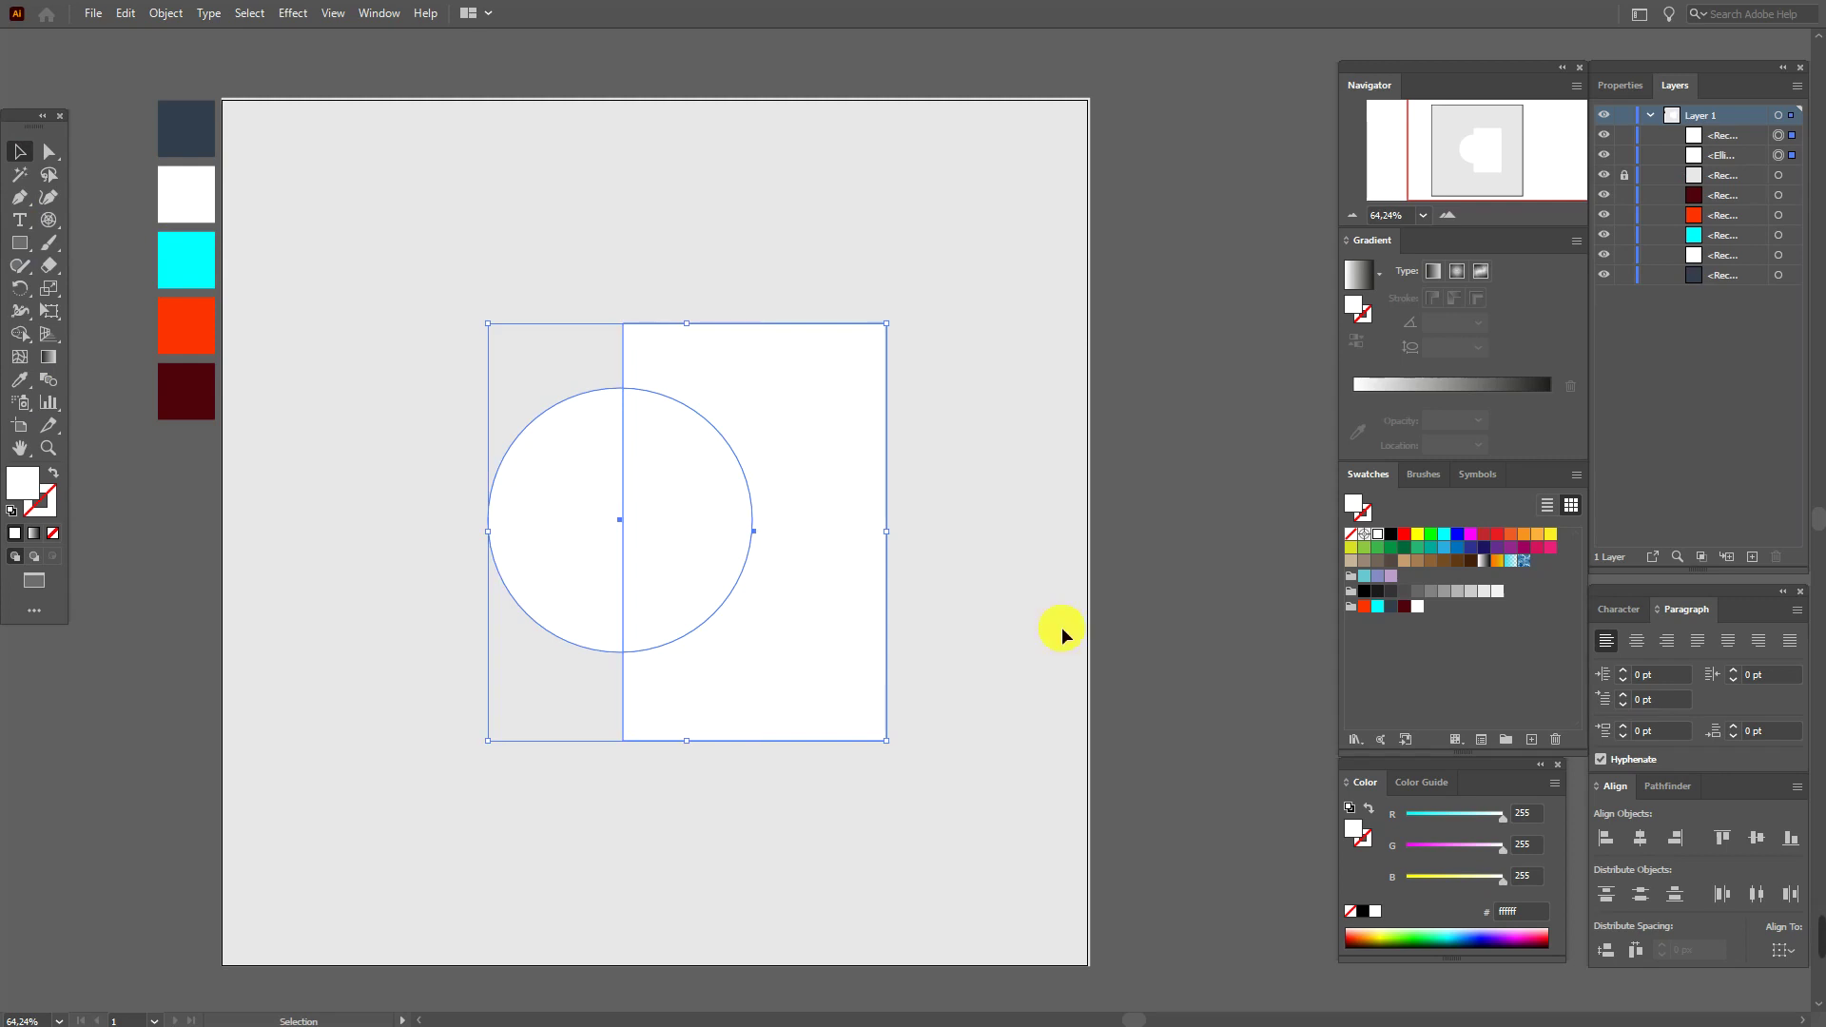
pyautogui.click(1682, 787)
pyautogui.click(1642, 843)
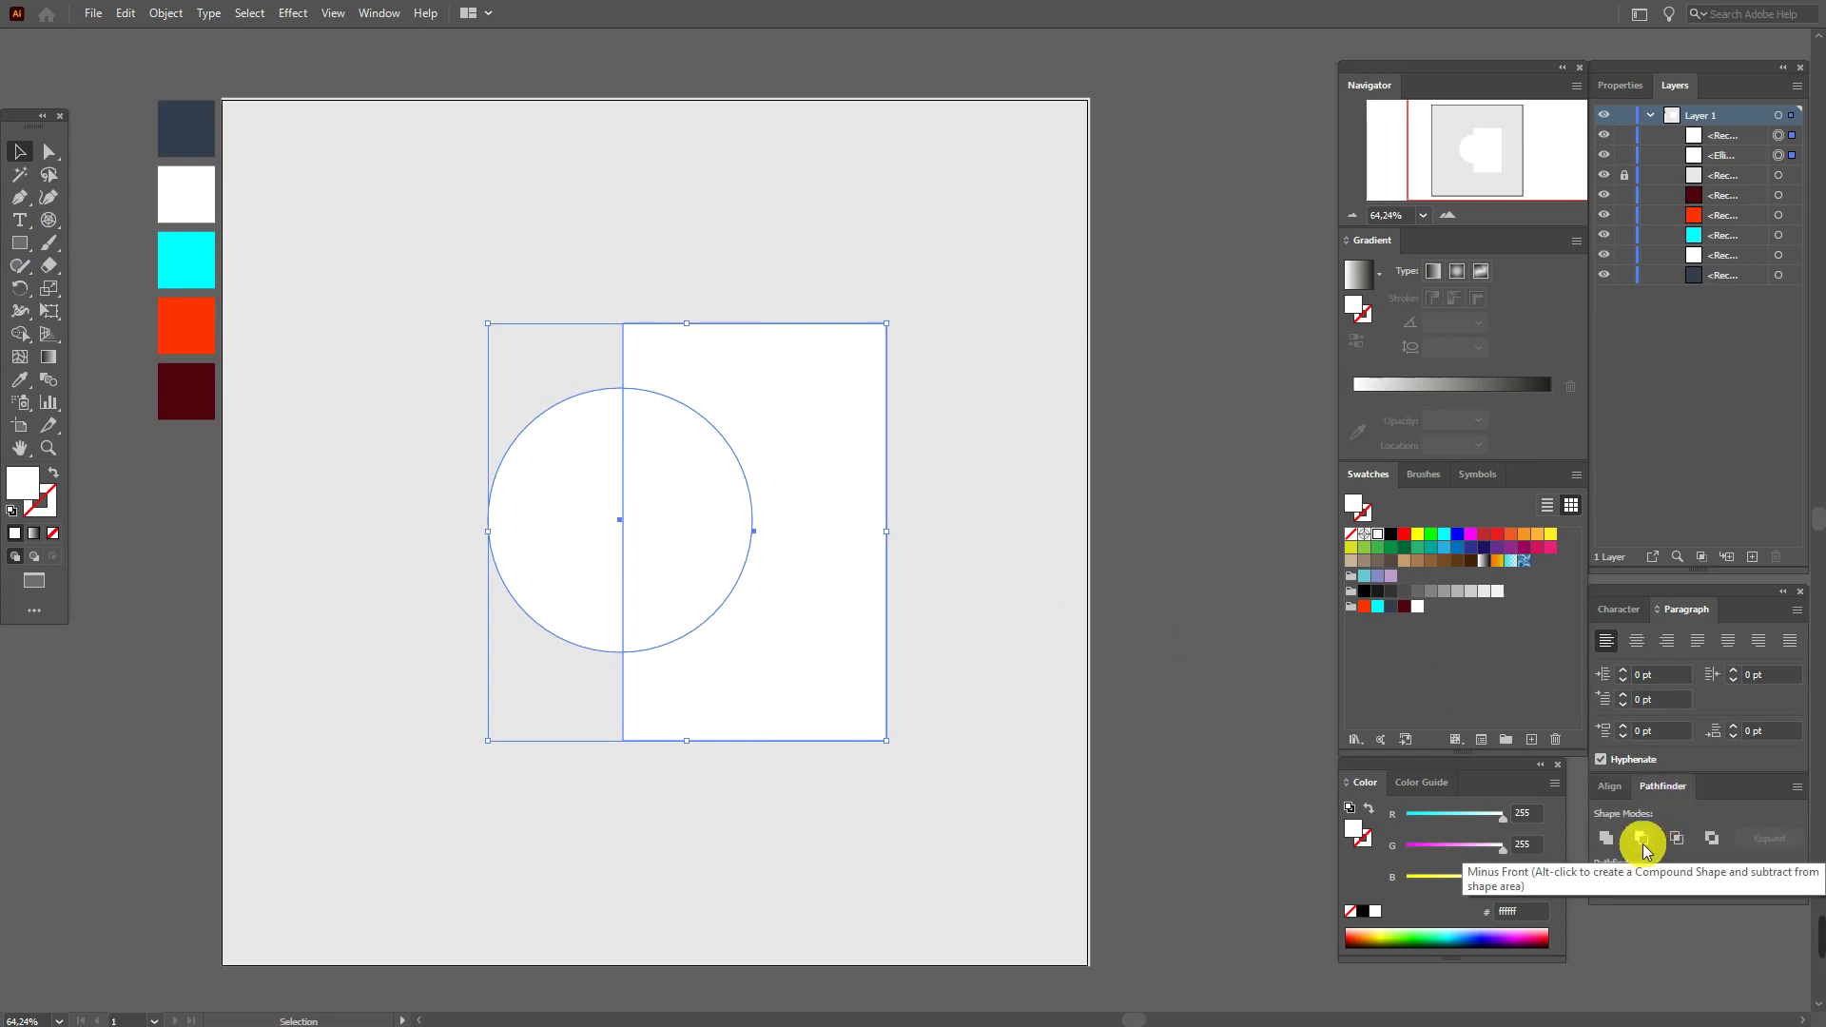
pyautogui.click(1642, 843)
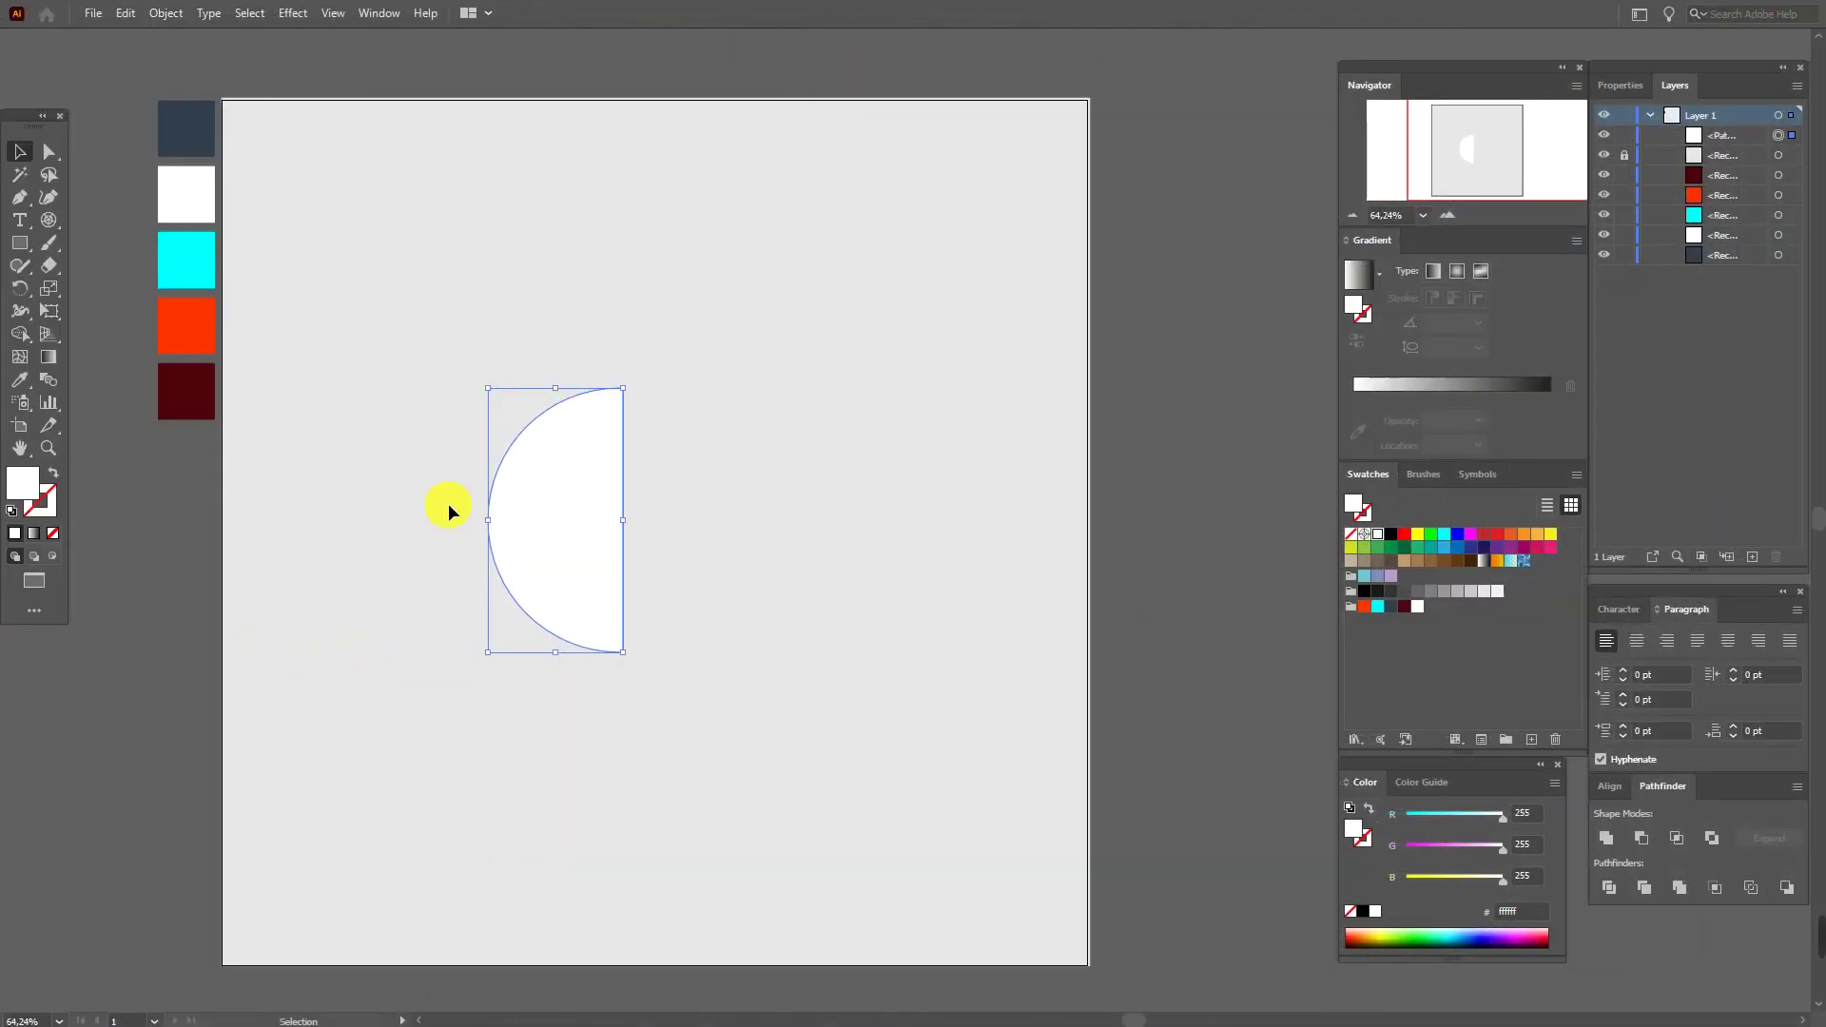
# - Apply 3D Revolve offset from the Right Edge in Isometric Right view, then open Map Art
pyautogui.click(293, 13)
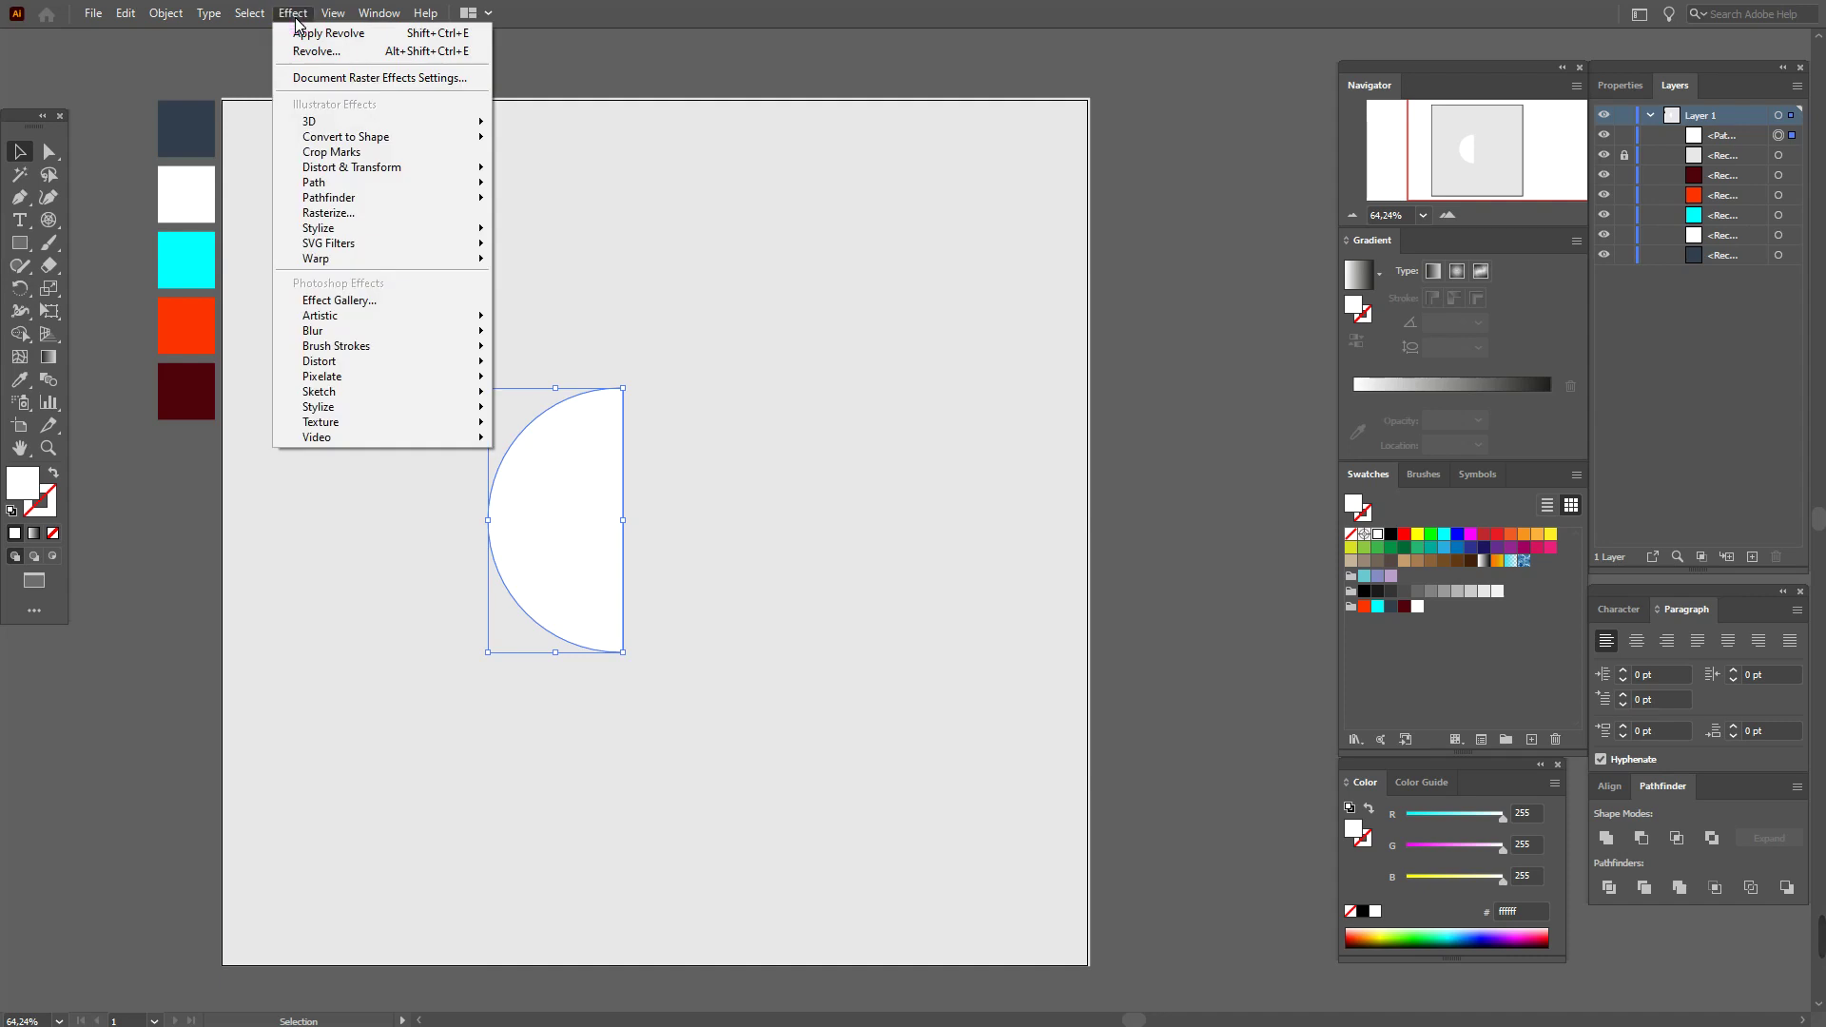
pyautogui.moveTo(324, 122)
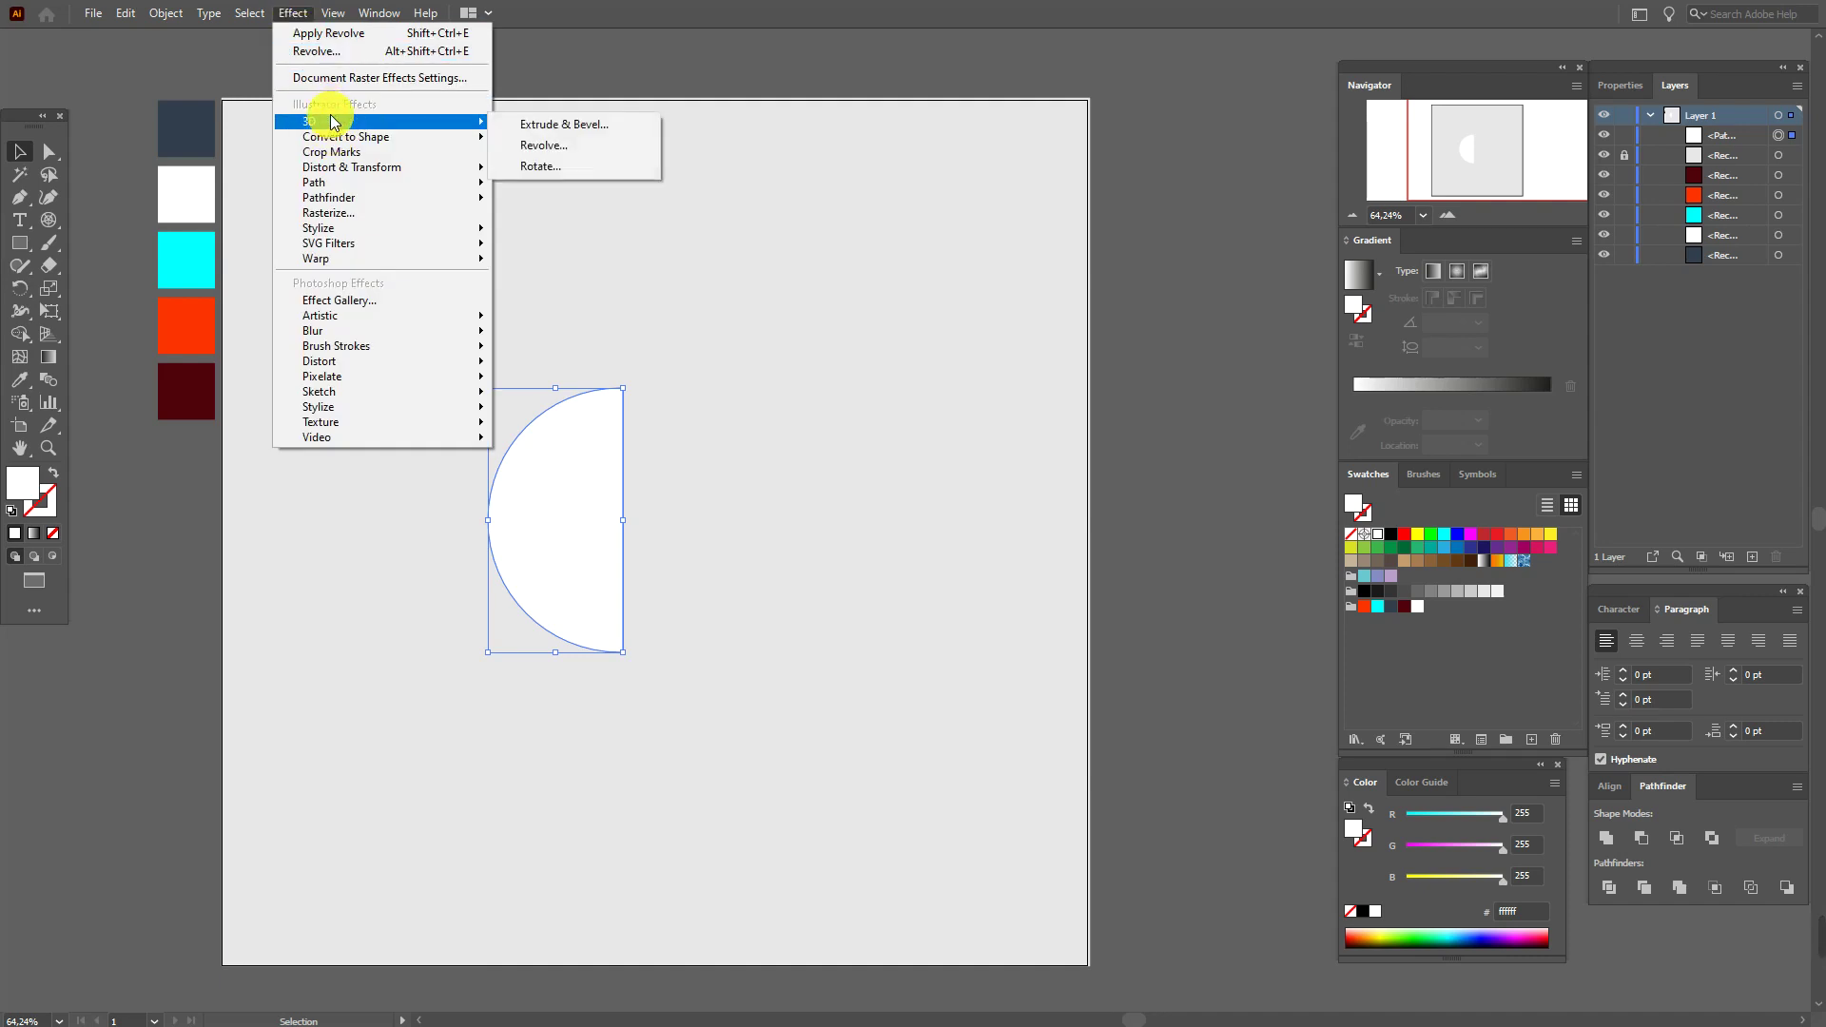
pyautogui.click(648, 151)
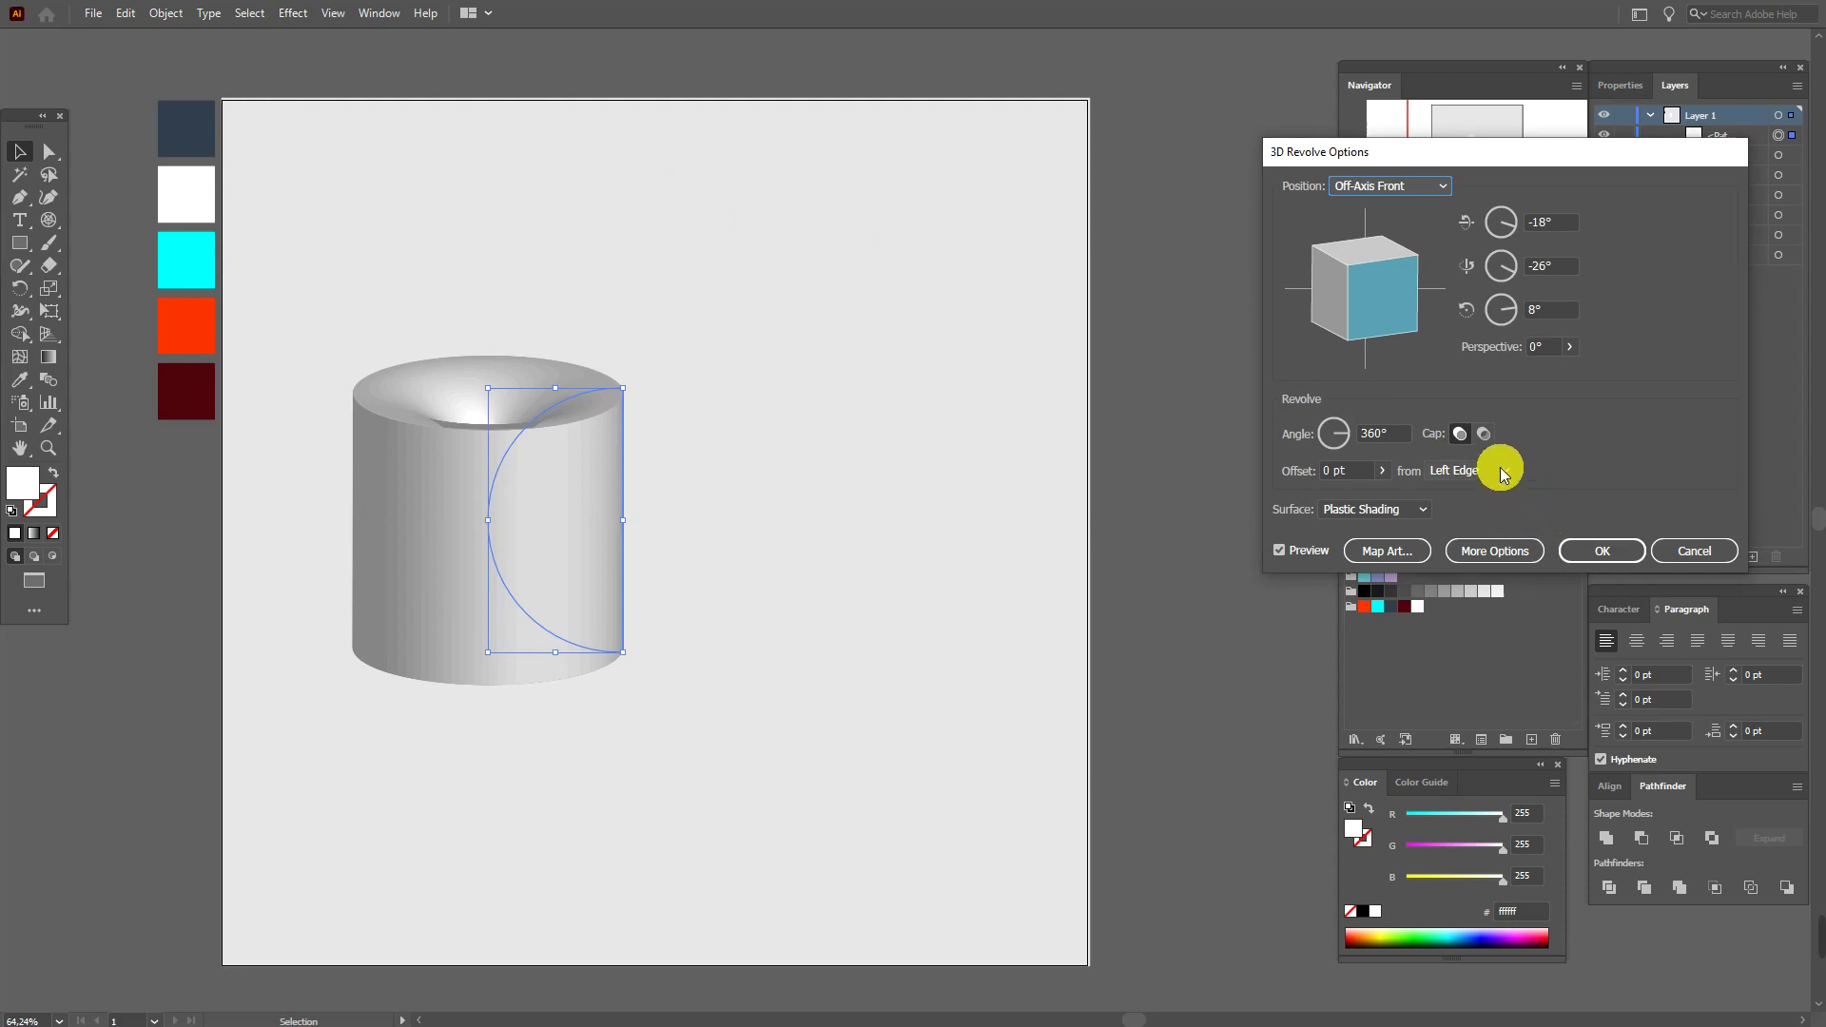
pyautogui.click(1499, 468)
pyautogui.click(1495, 513)
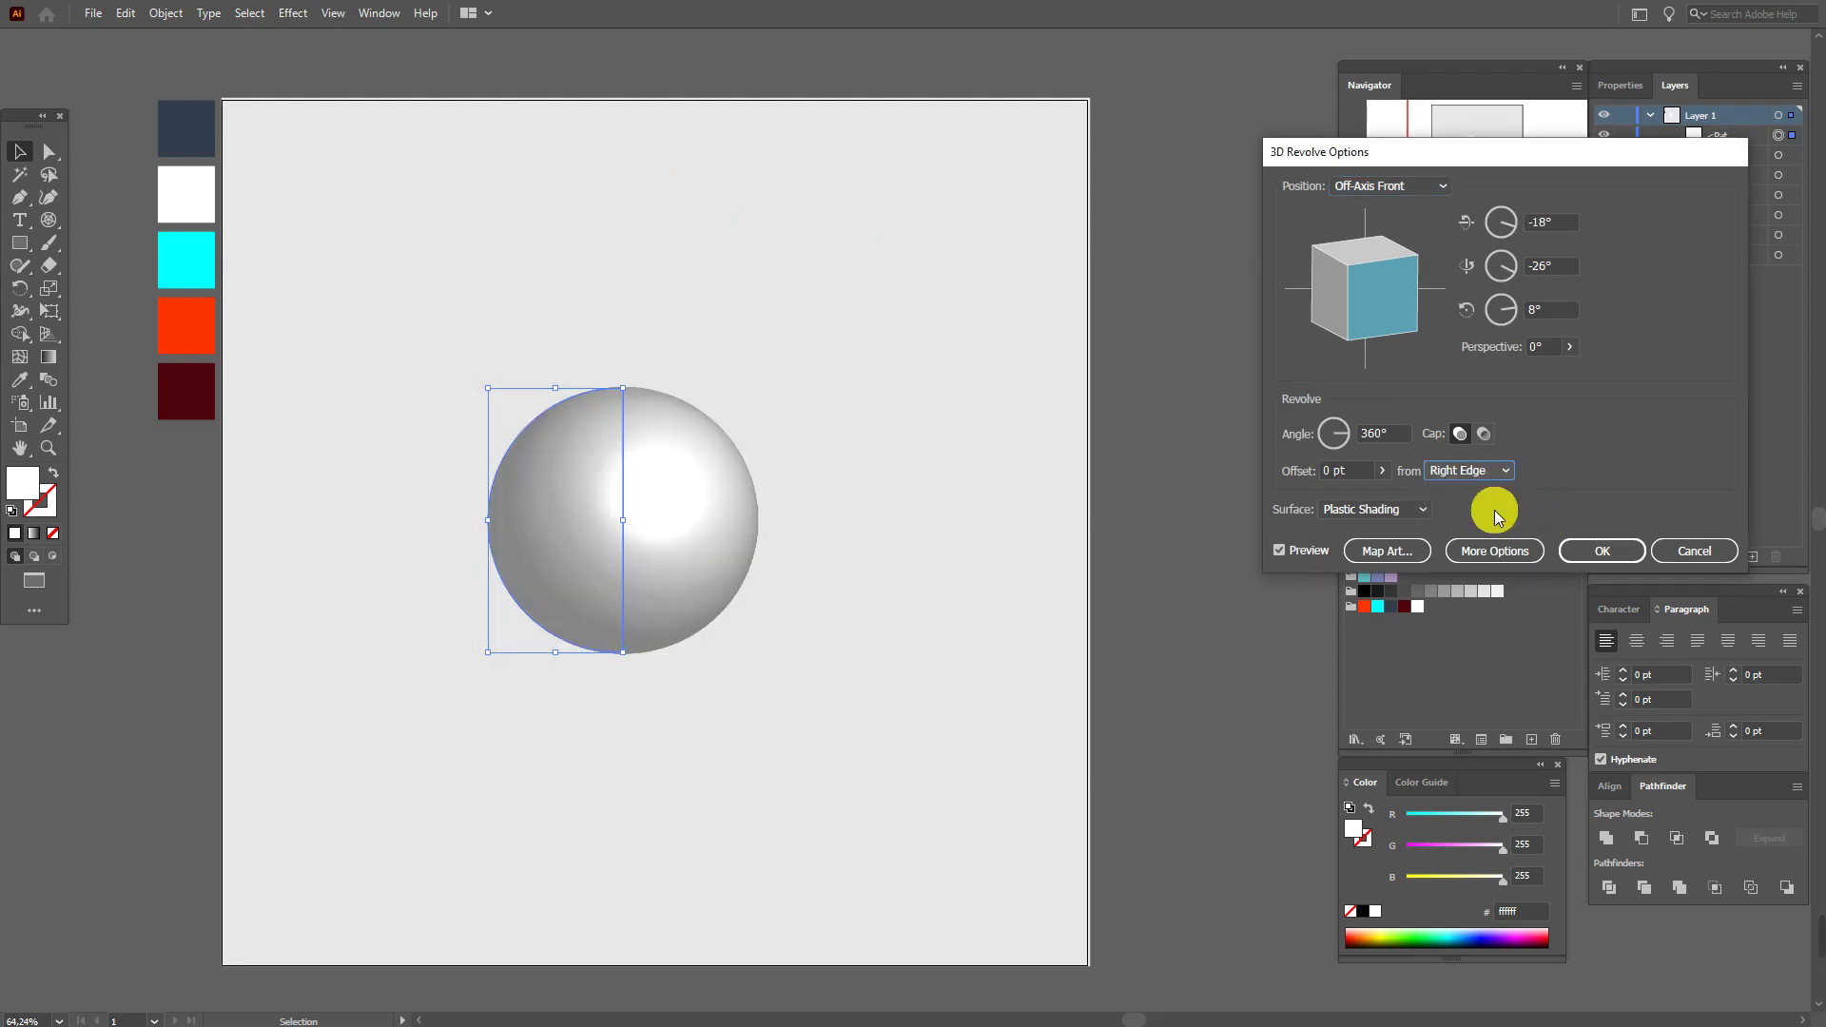
pyautogui.click(1407, 185)
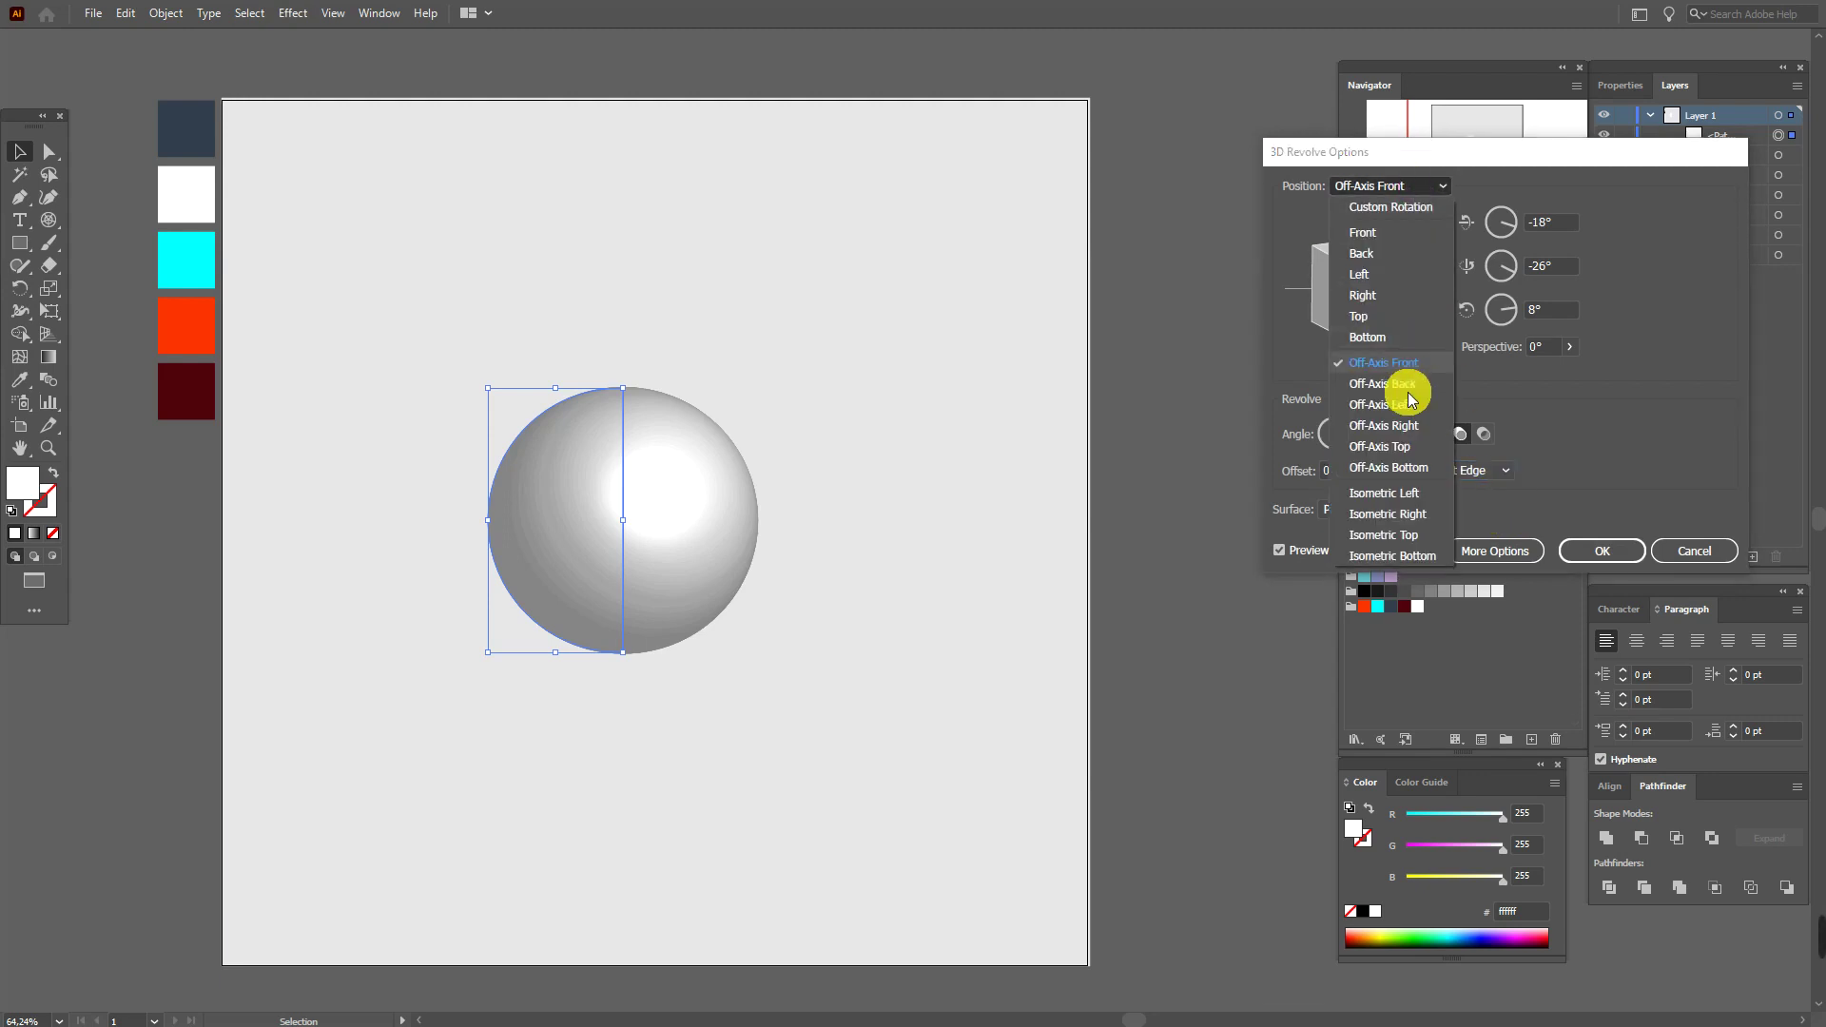
pyautogui.click(1407, 514)
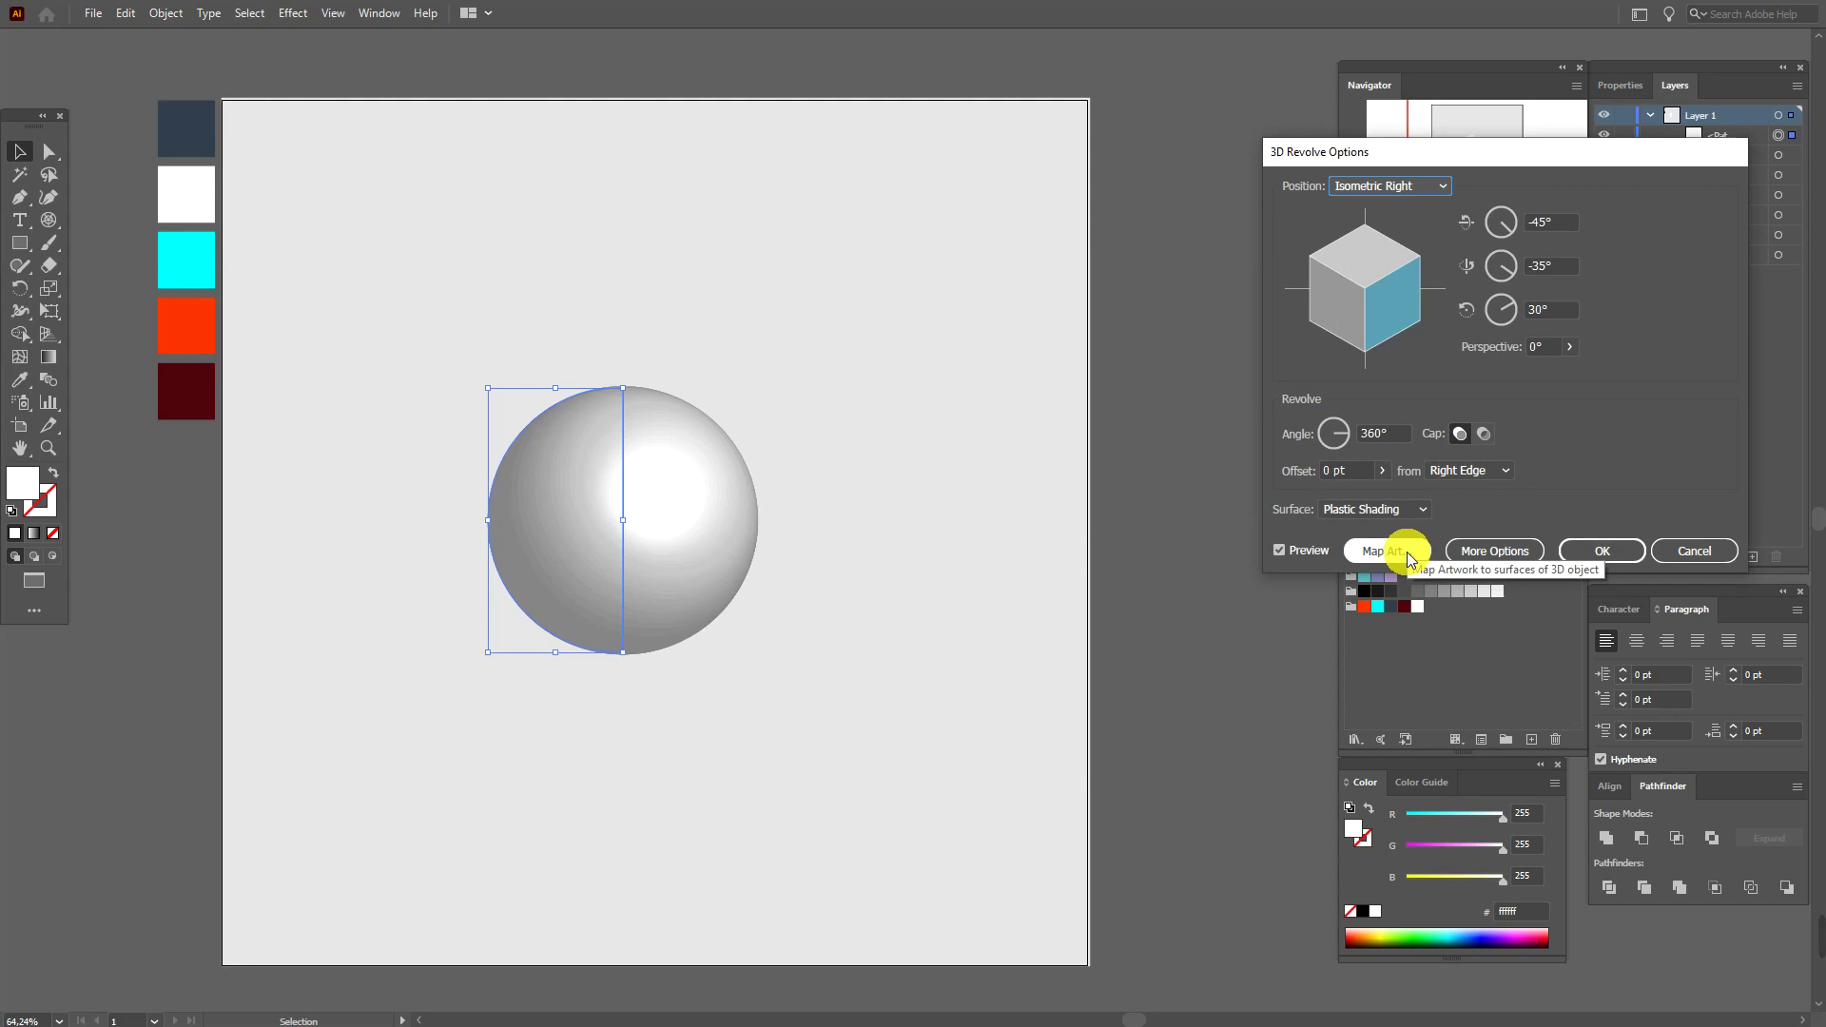
pyautogui.click(1410, 556)
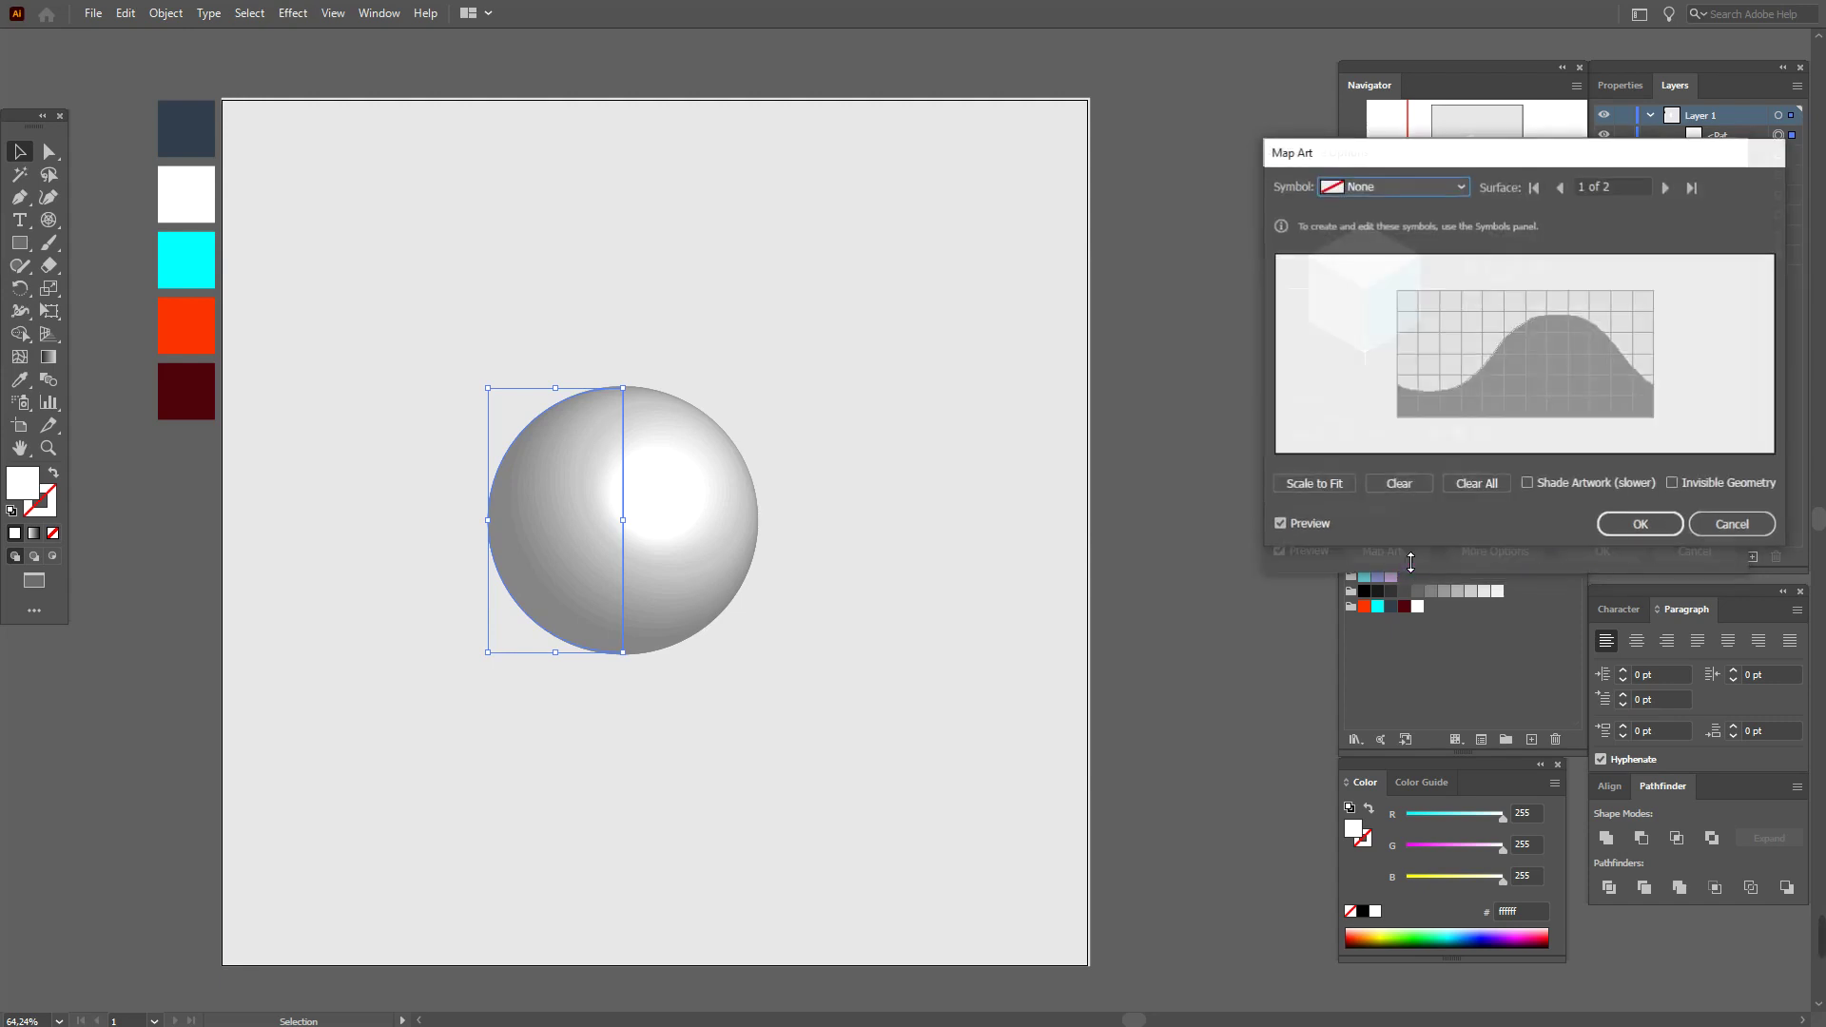
# - Map the New Symbol stripes onto the sphere, scaled to fit with the left edge nudged inward
pyautogui.click(1452, 188)
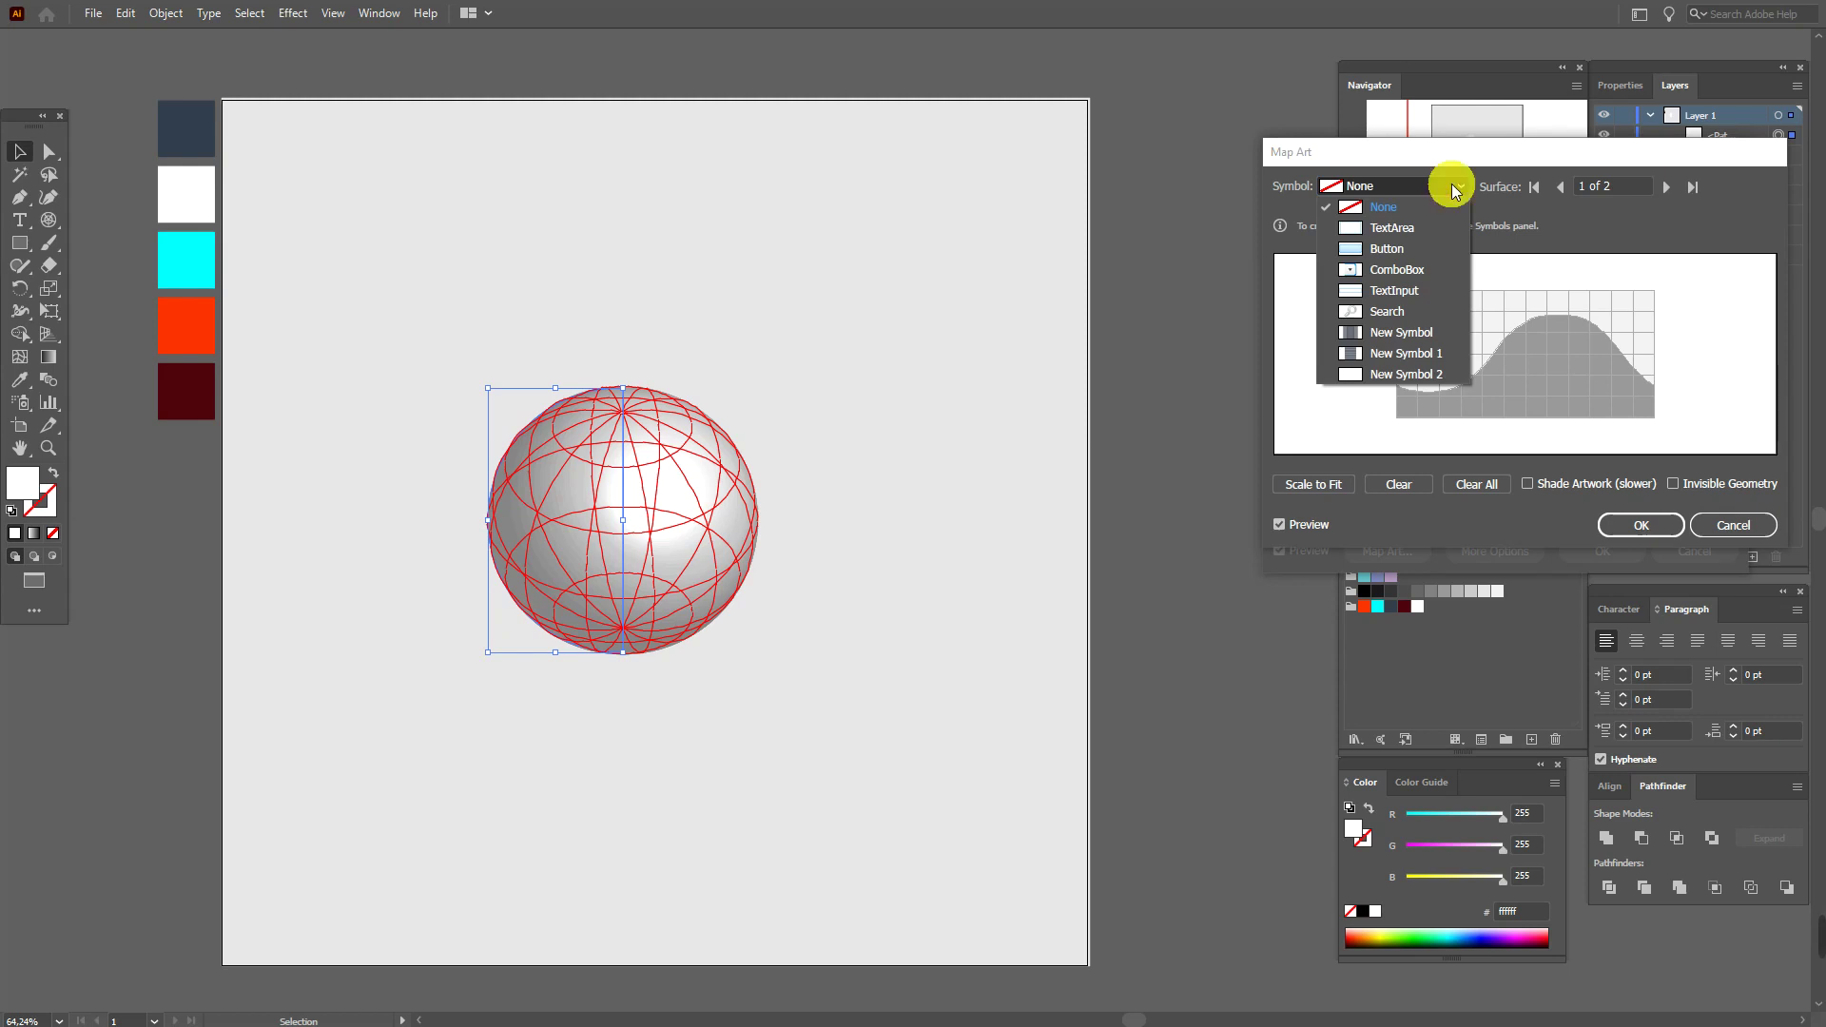
pyautogui.click(1435, 331)
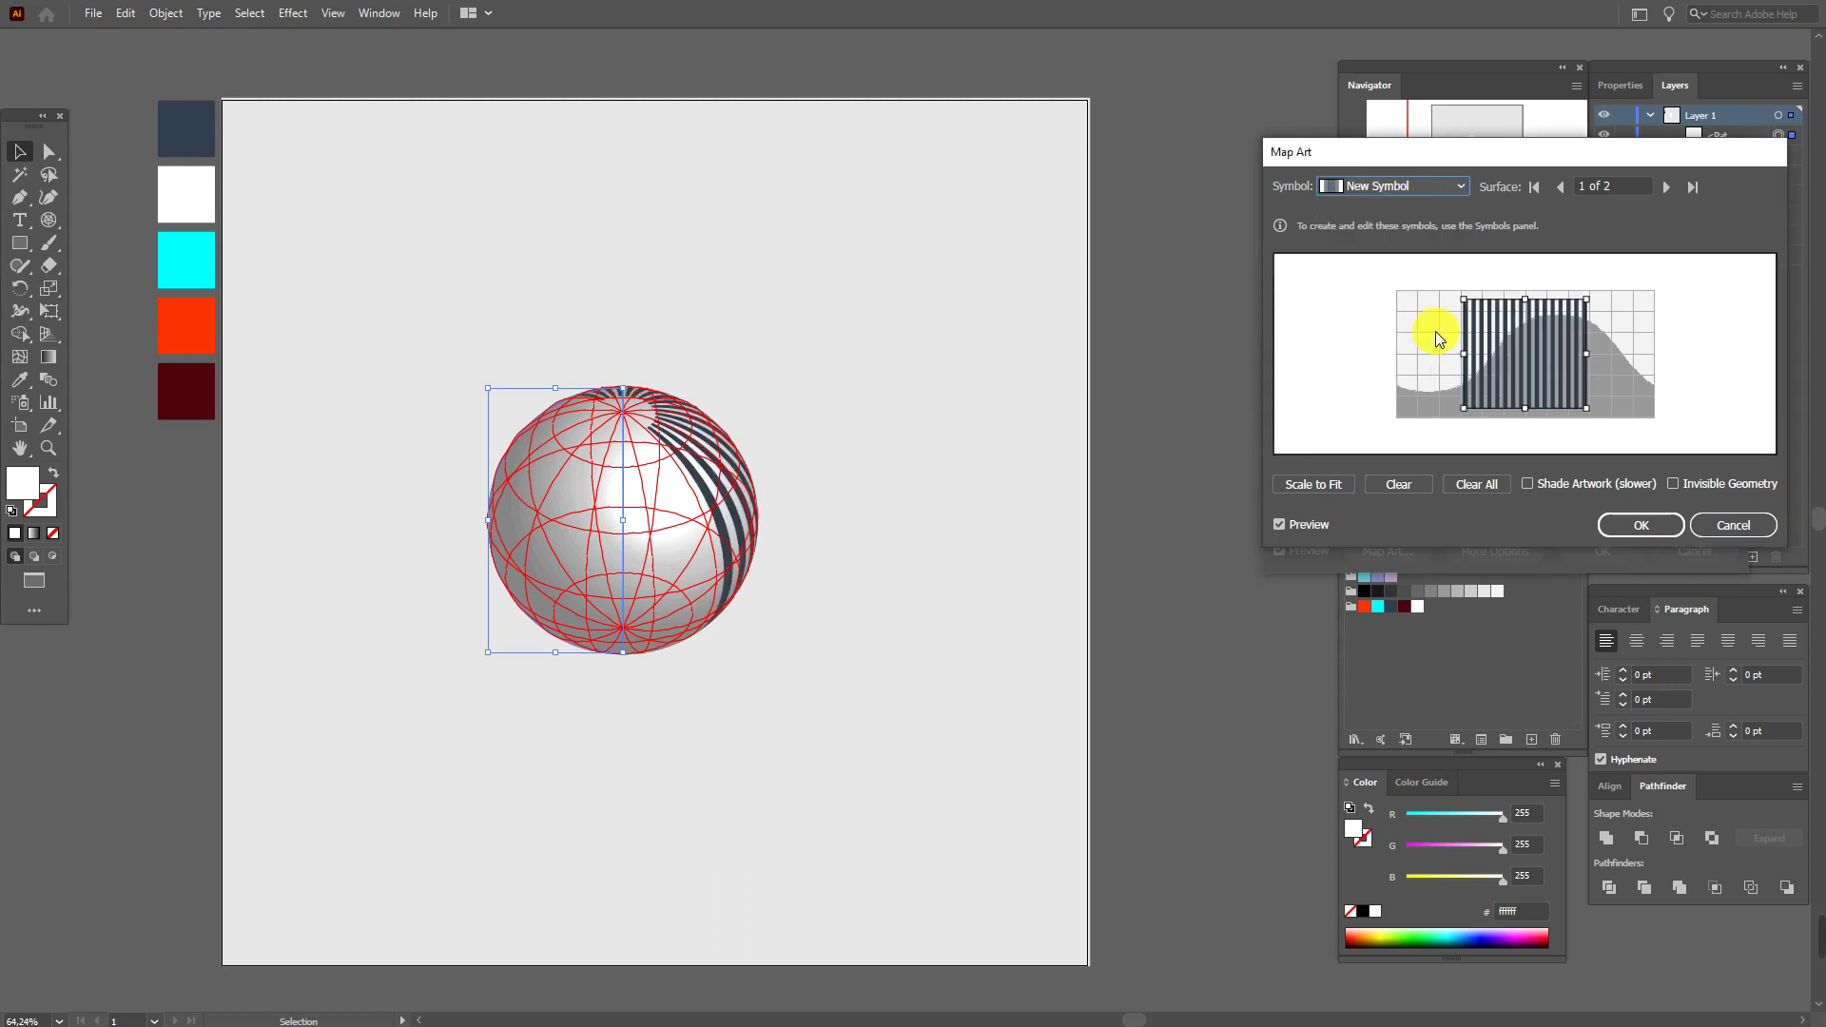
pyautogui.click(1332, 489)
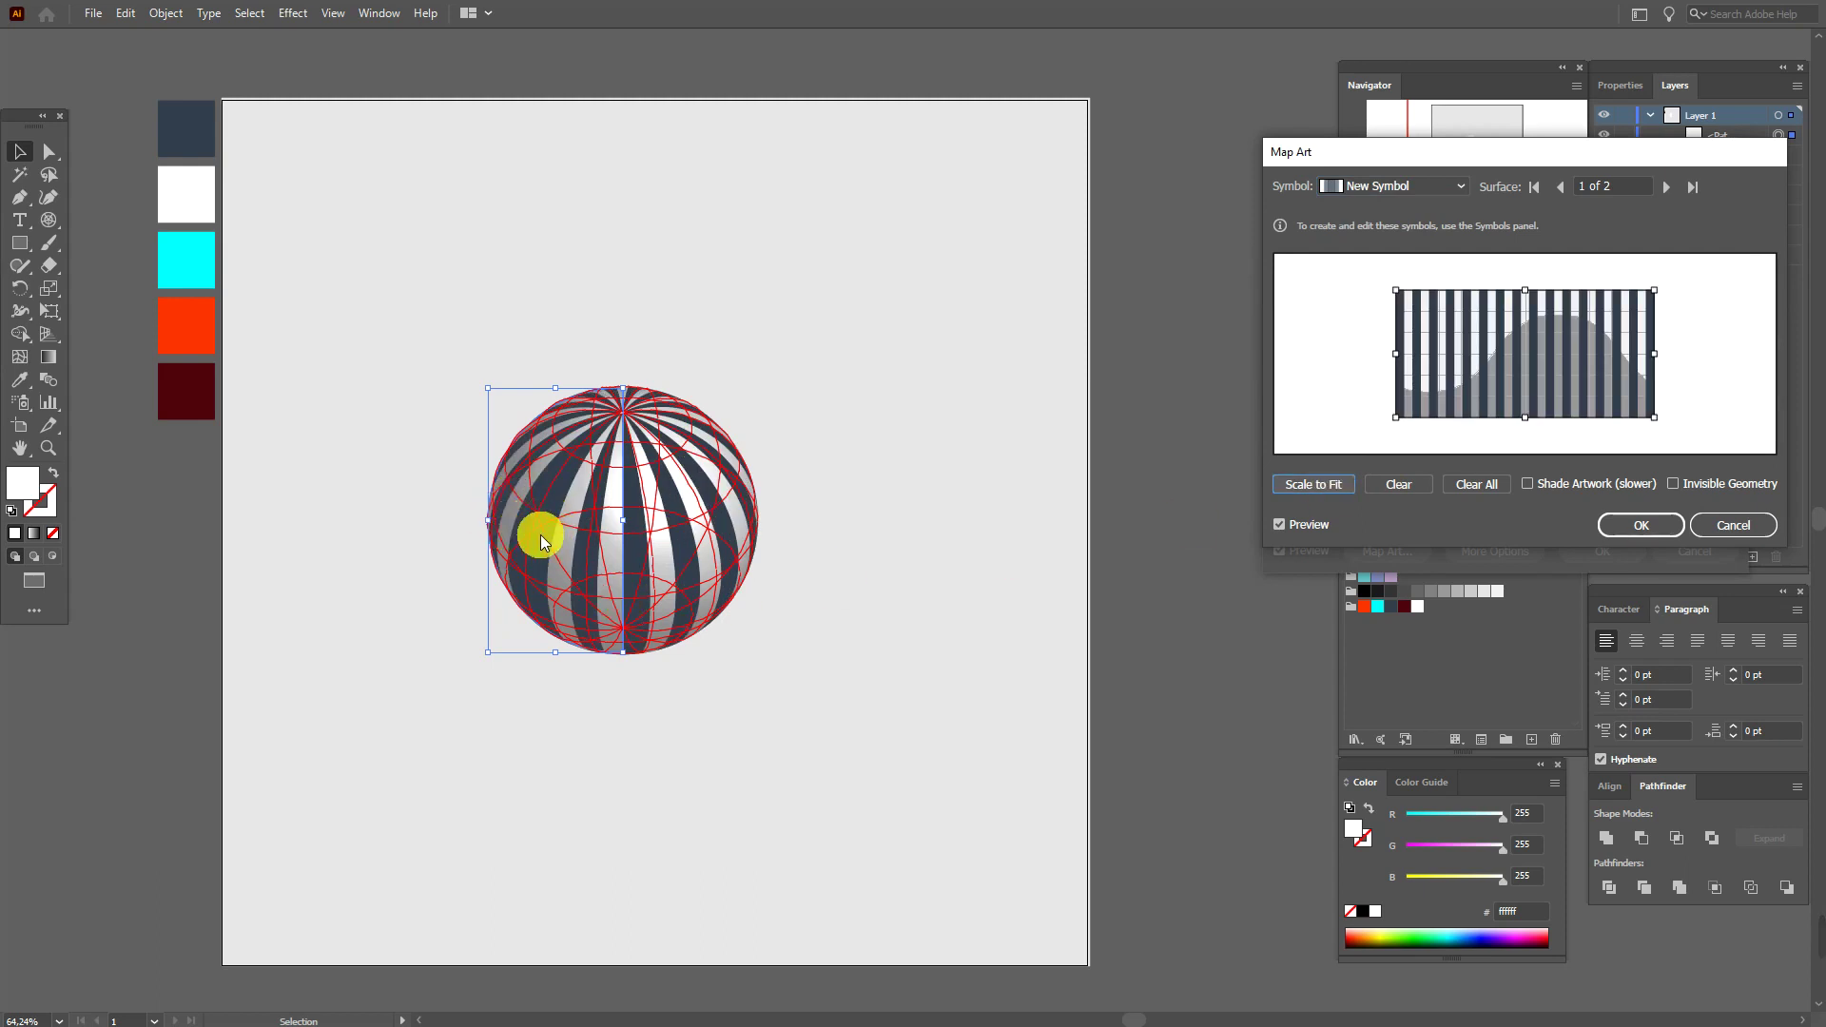
pyautogui.click(1394, 357)
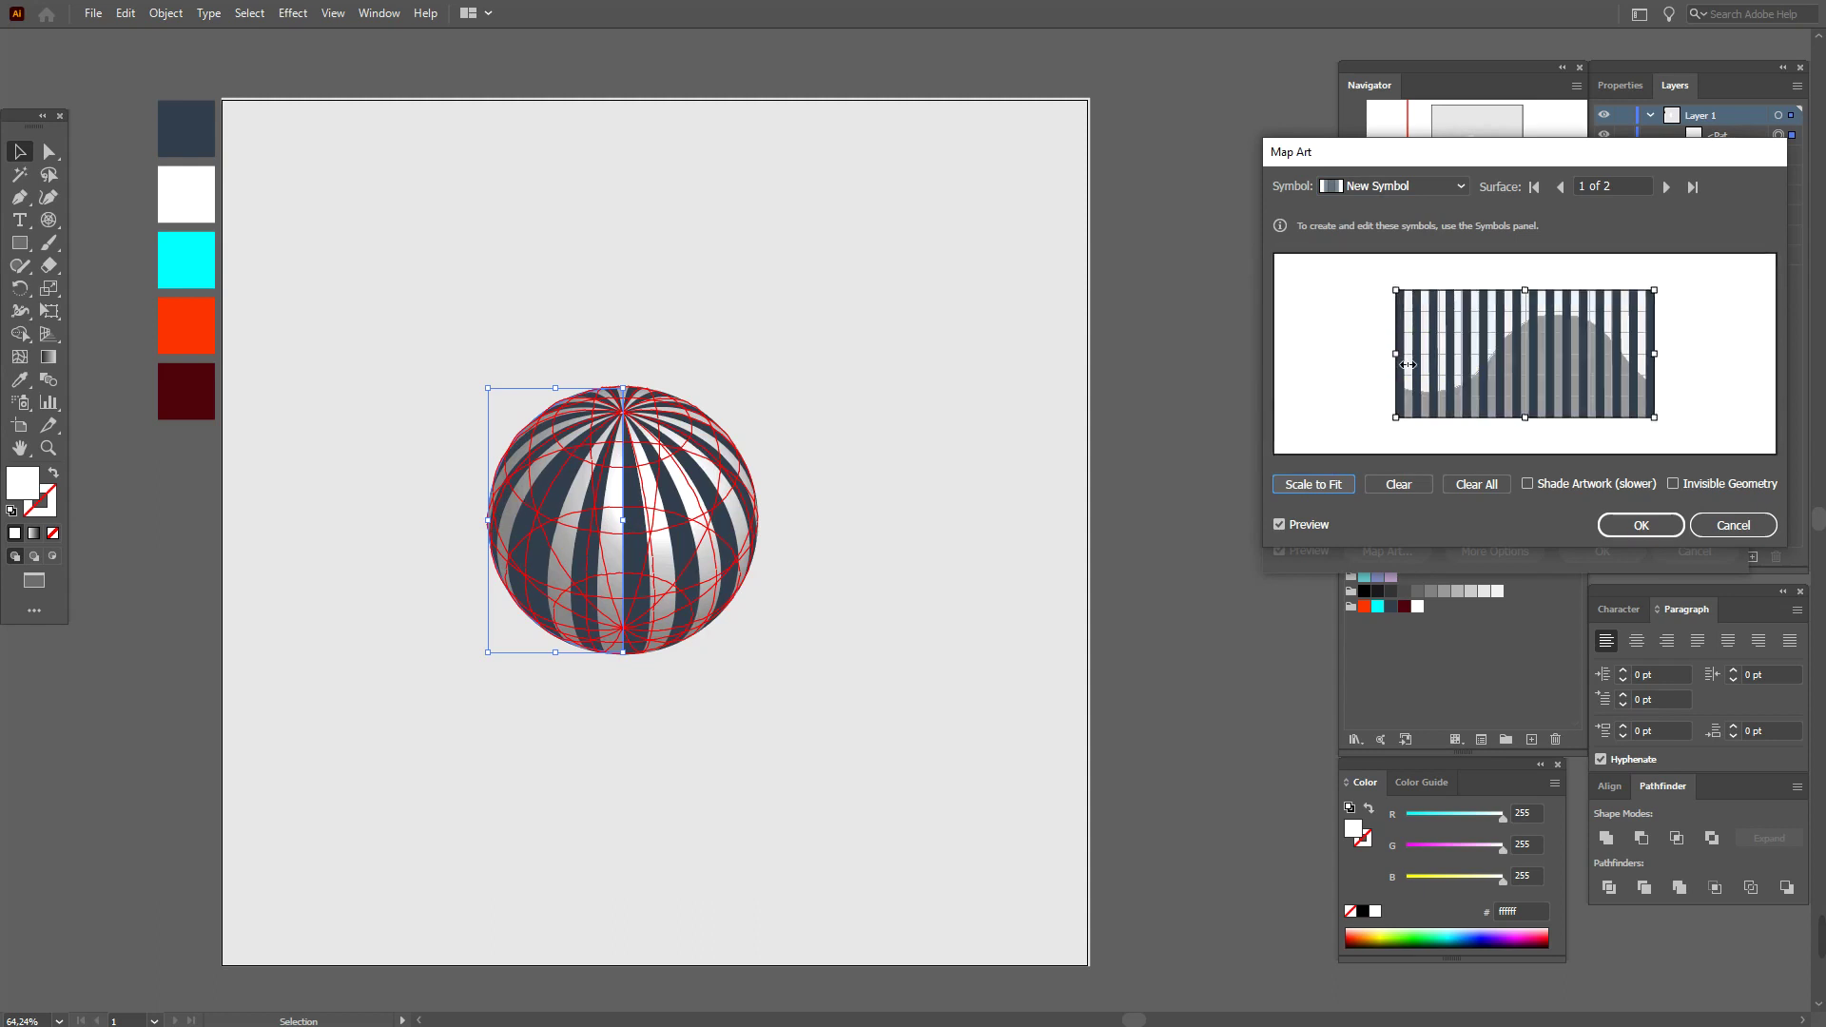
pyautogui.moveTo(1407, 364); pyautogui.dragTo(1417, 366)
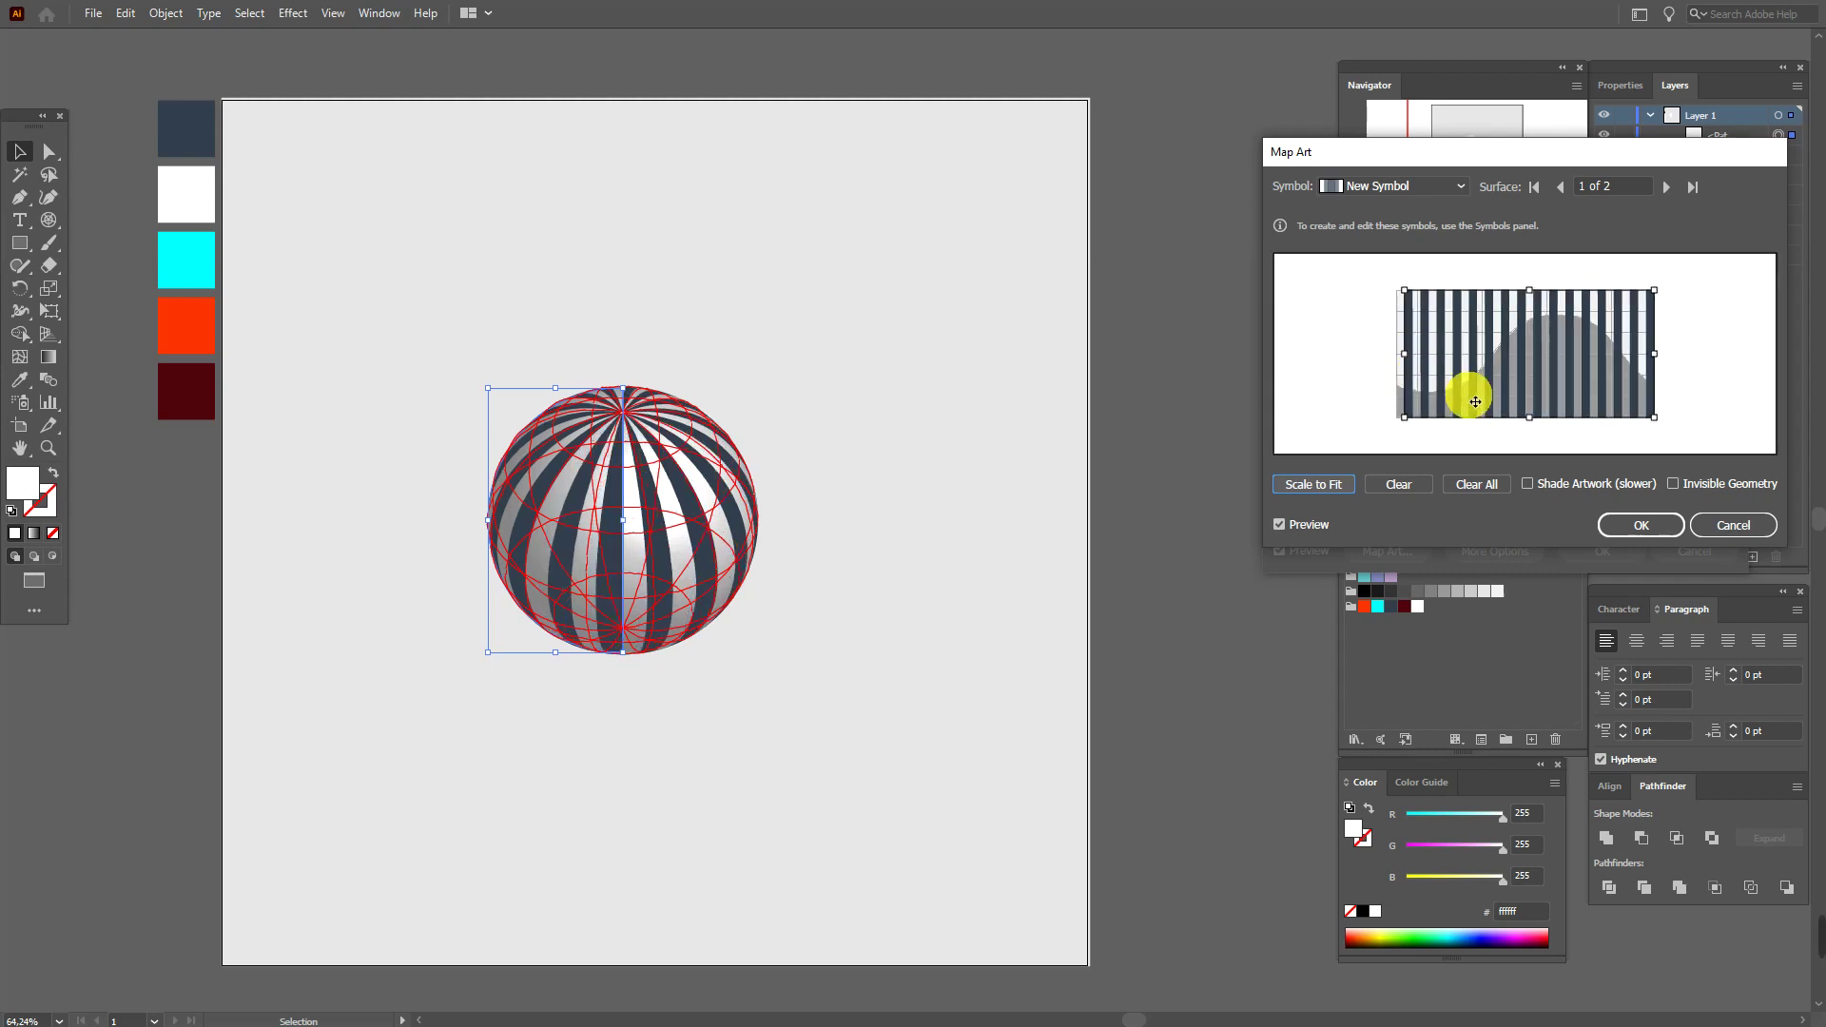
pyautogui.click(1658, 527)
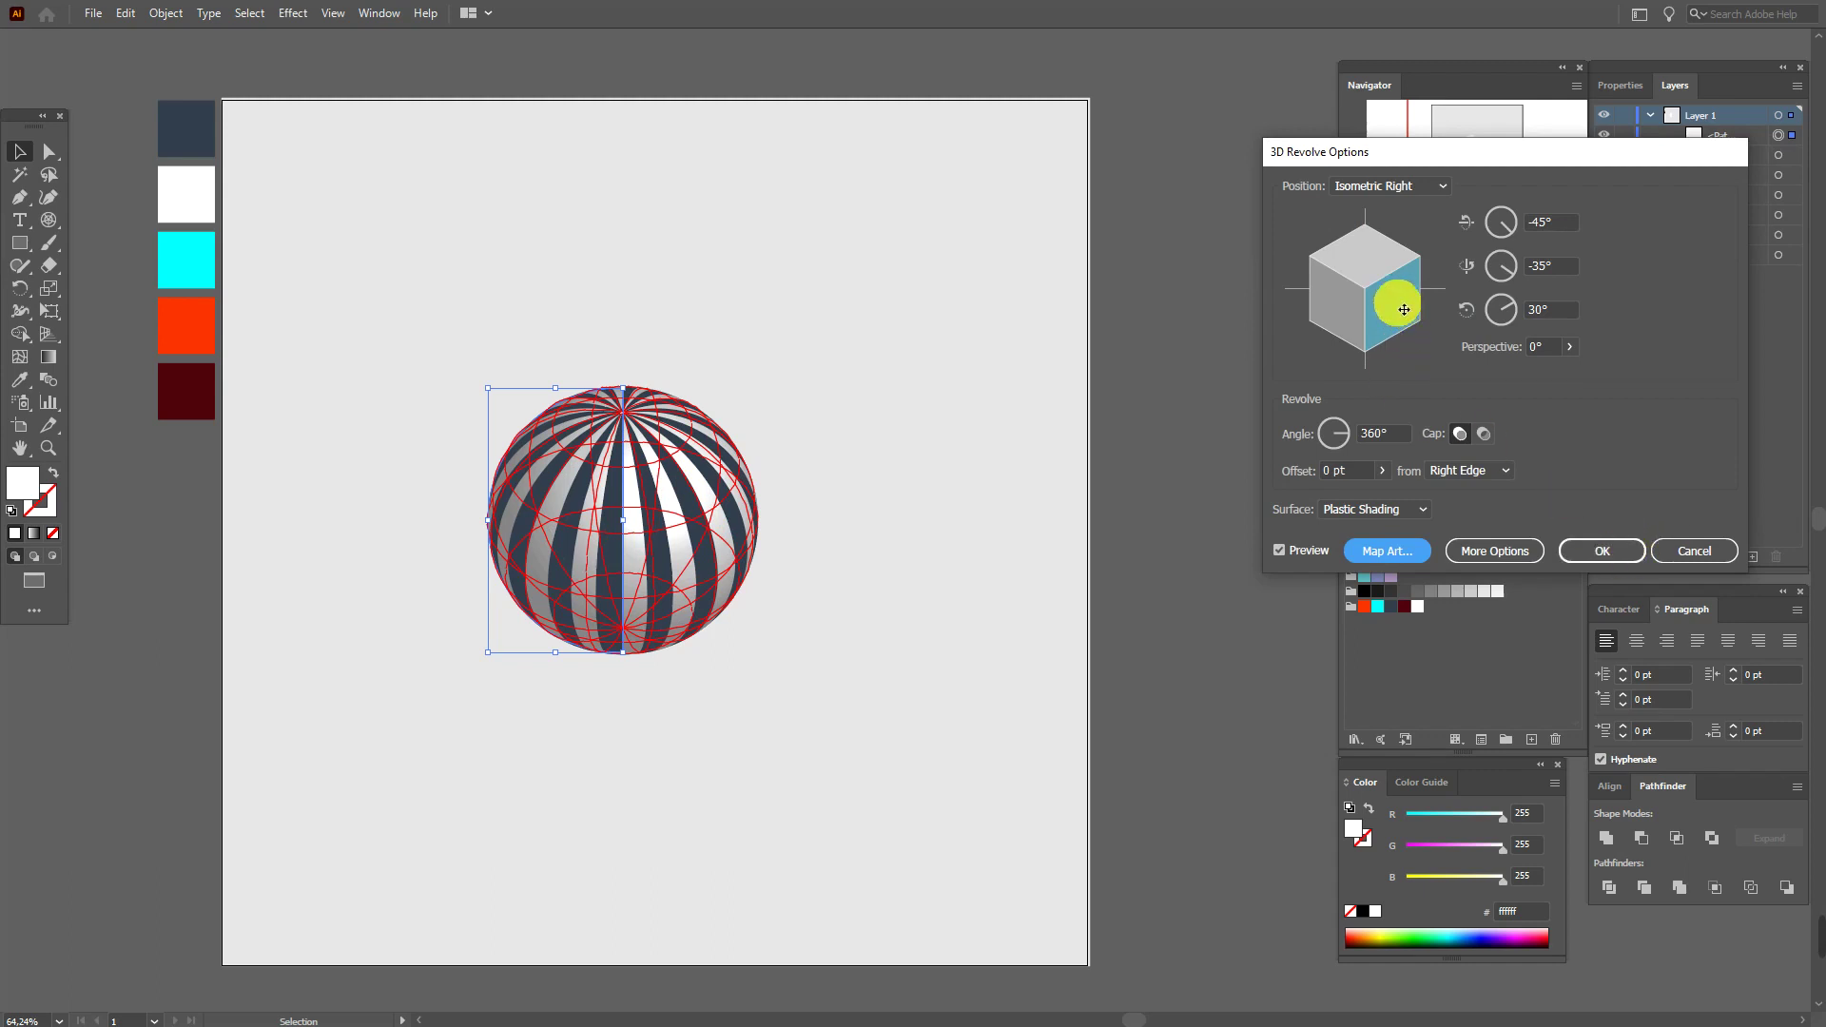
# - Rotate the striped sphere to -31°, 10°, 15° and apply the 3D revolve
pyautogui.moveTo(1403, 309)
pyautogui.mouseDown()
pyautogui.moveTo(1376, 296)
pyautogui.moveTo(1363, 322)
pyautogui.mouseUp()
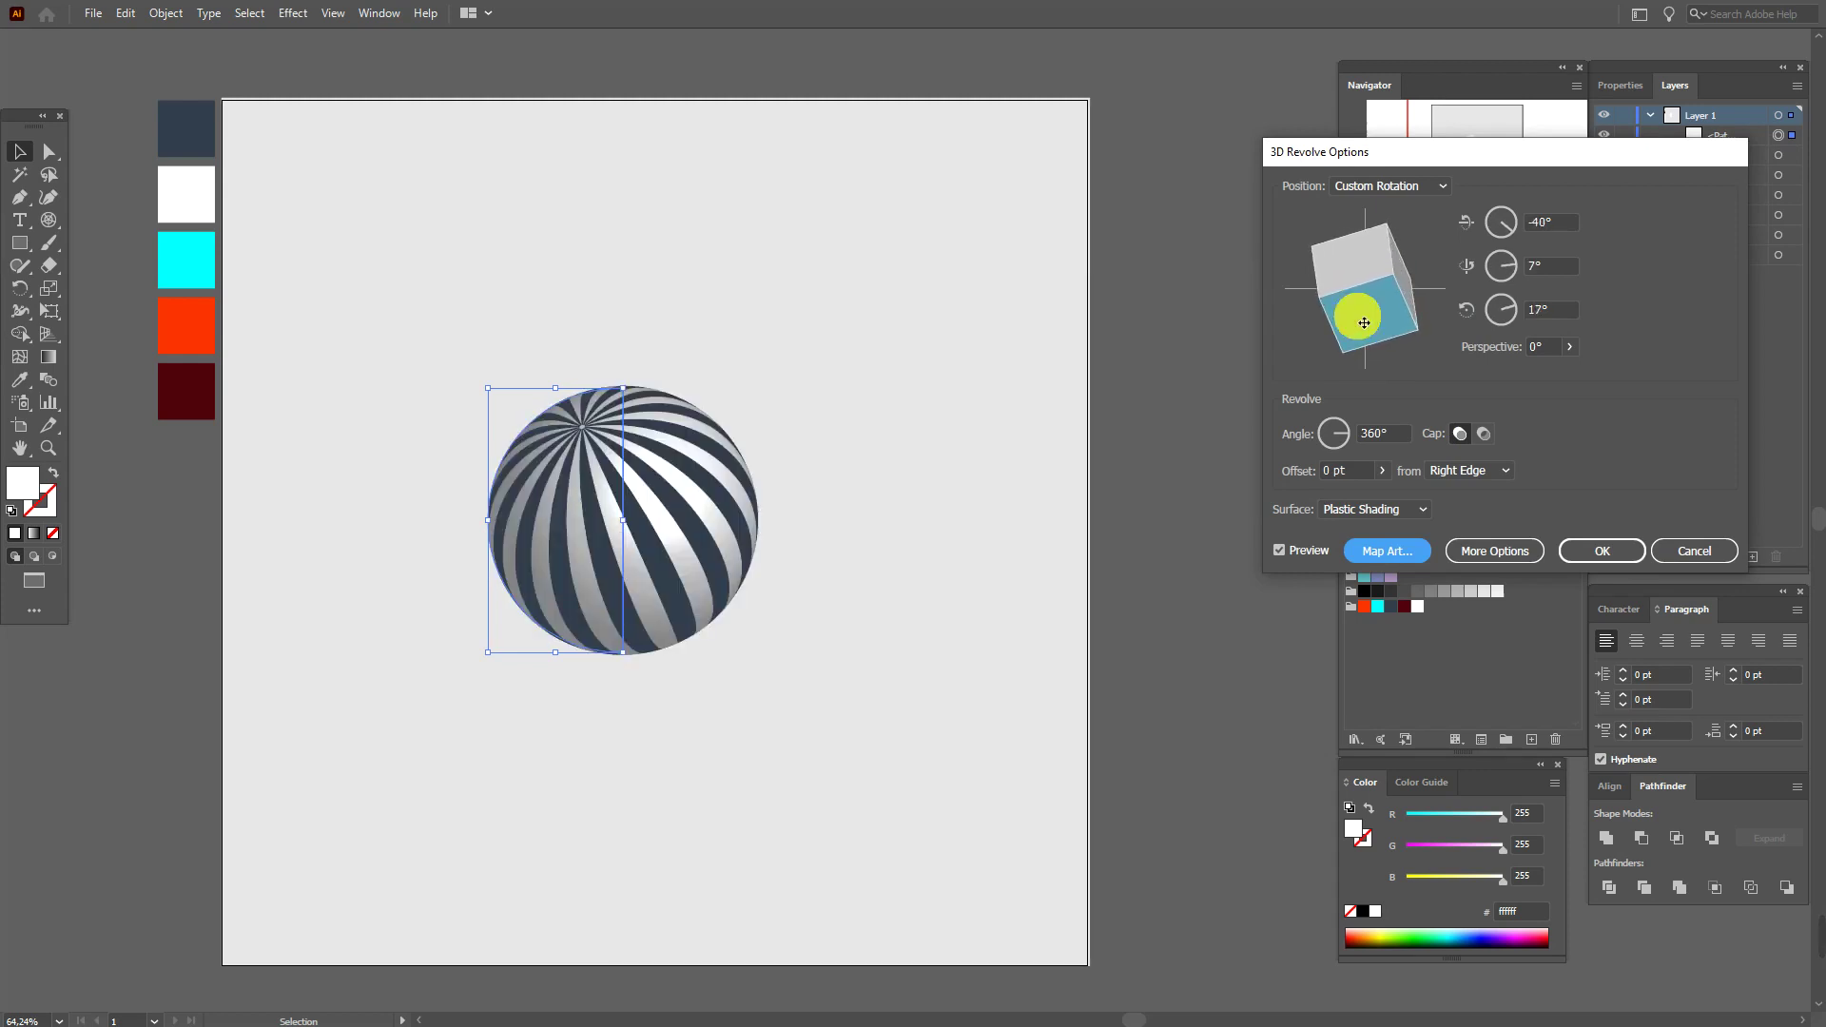
pyautogui.moveTo(1364, 323); pyautogui.dragTo(1359, 320)
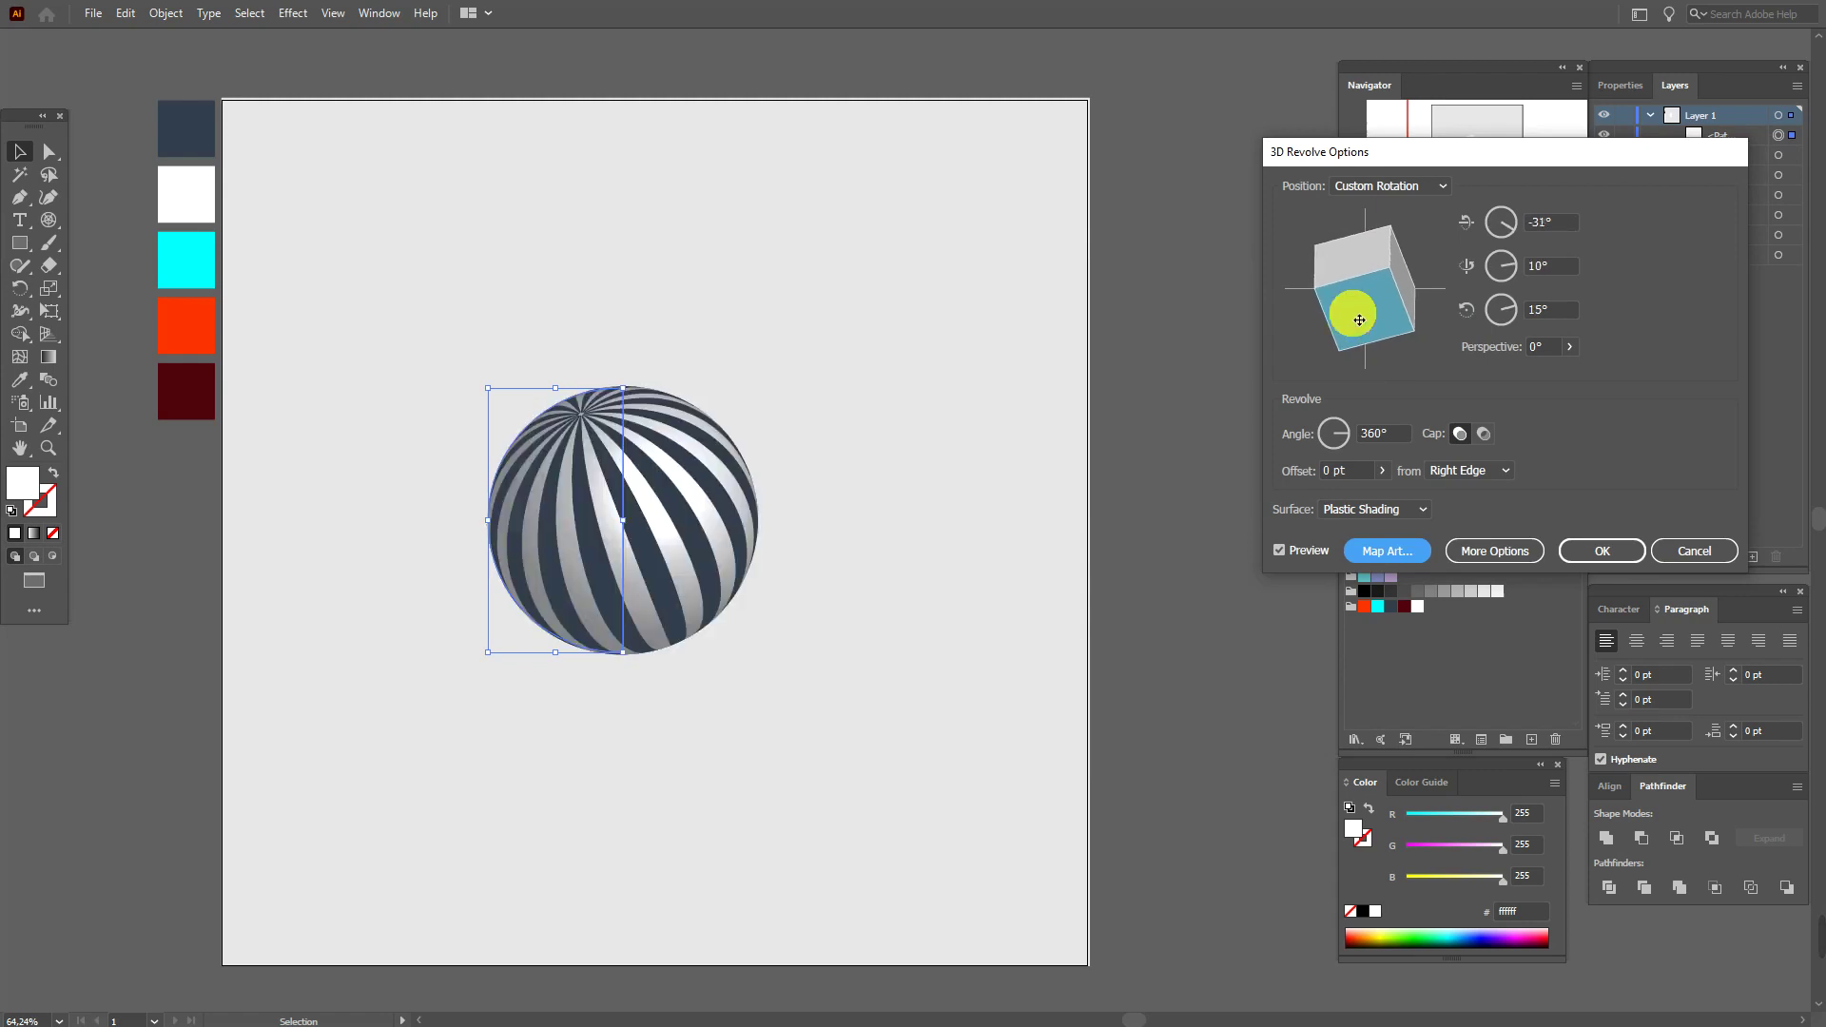
pyautogui.click(1592, 554)
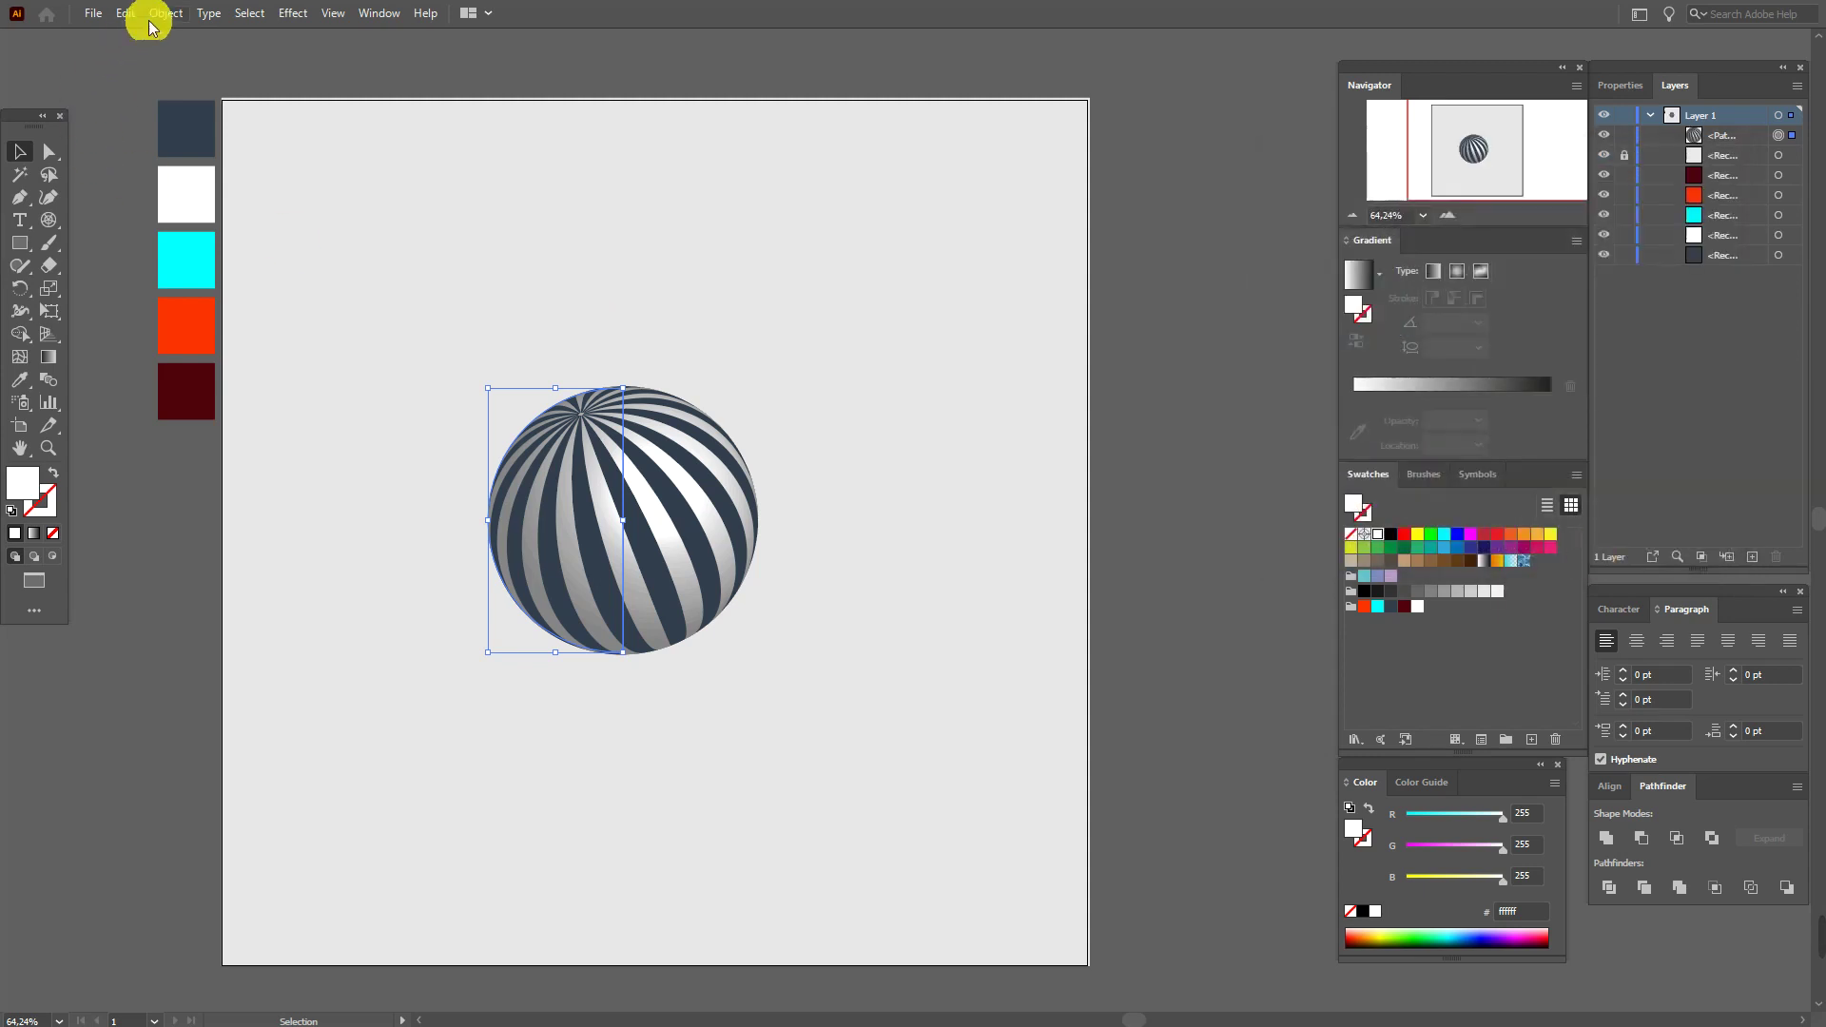
# - Copy the striped sphere to the top right, recolour it cyan, and reopen its 3D Revolve settings
pyautogui.moveTo(578, 466); pyautogui.dragTo(856, 692)
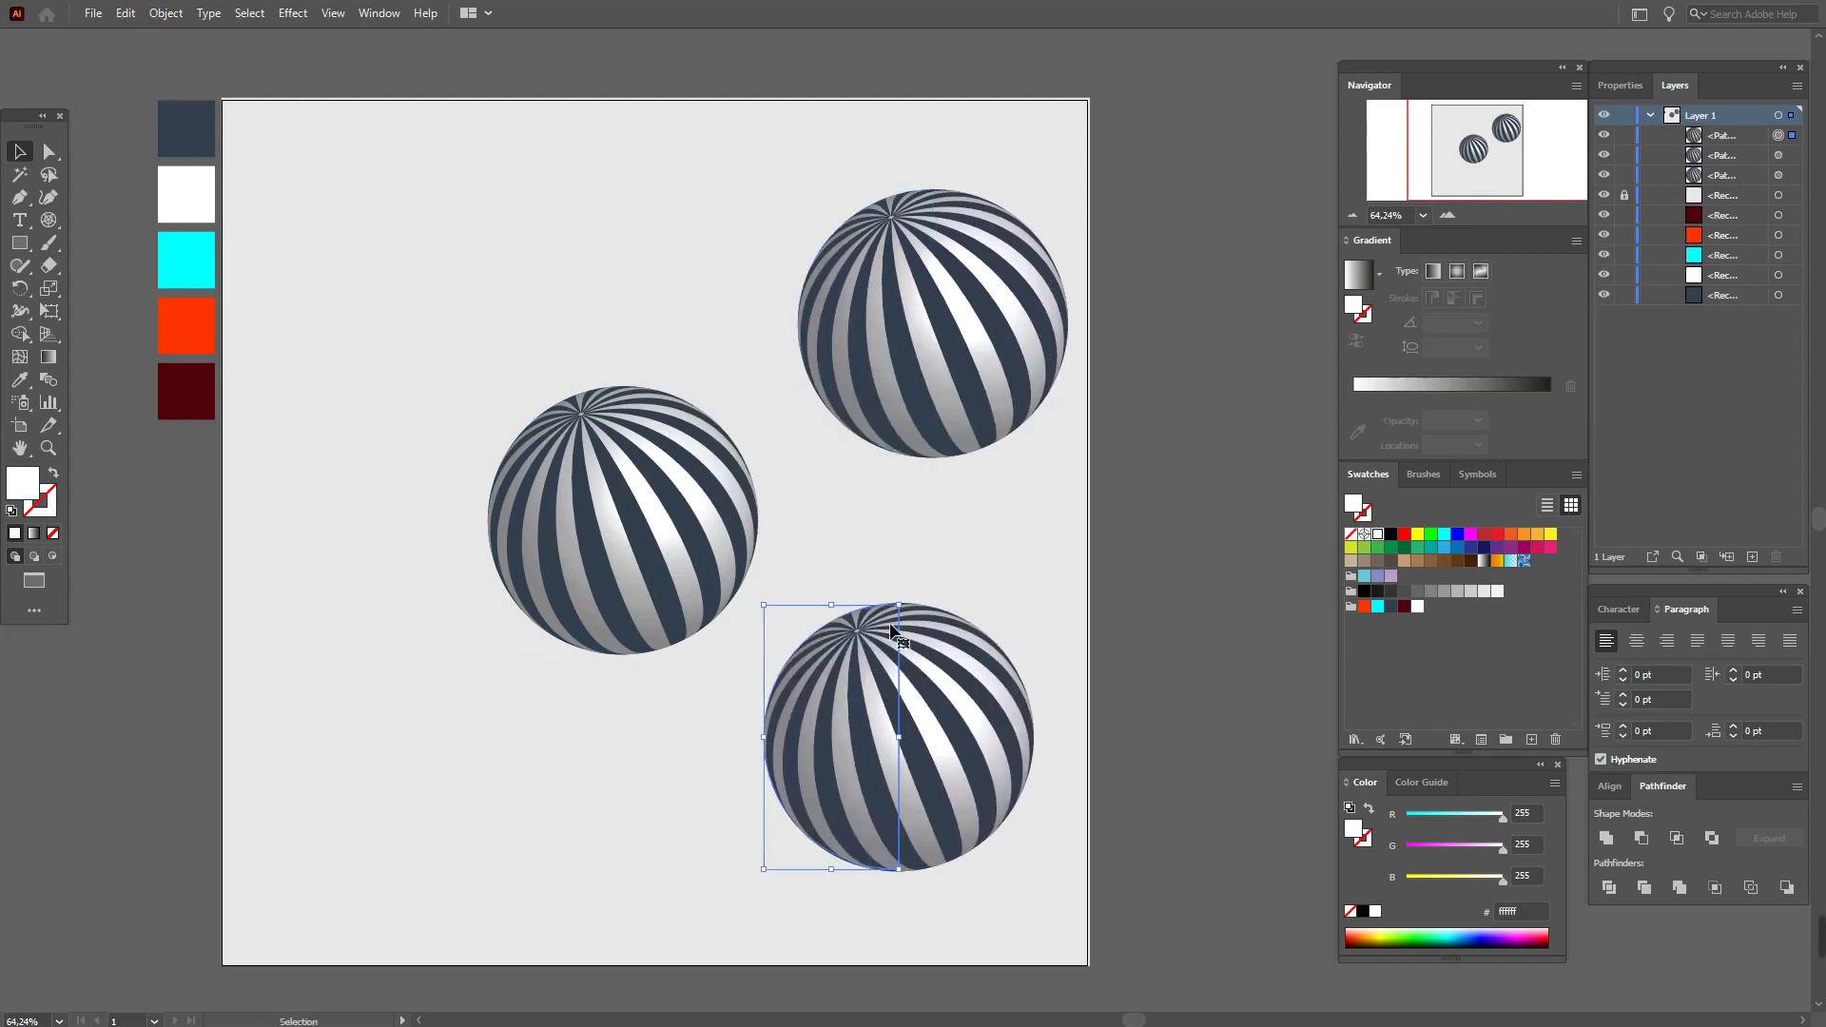
pyautogui.click(888, 326)
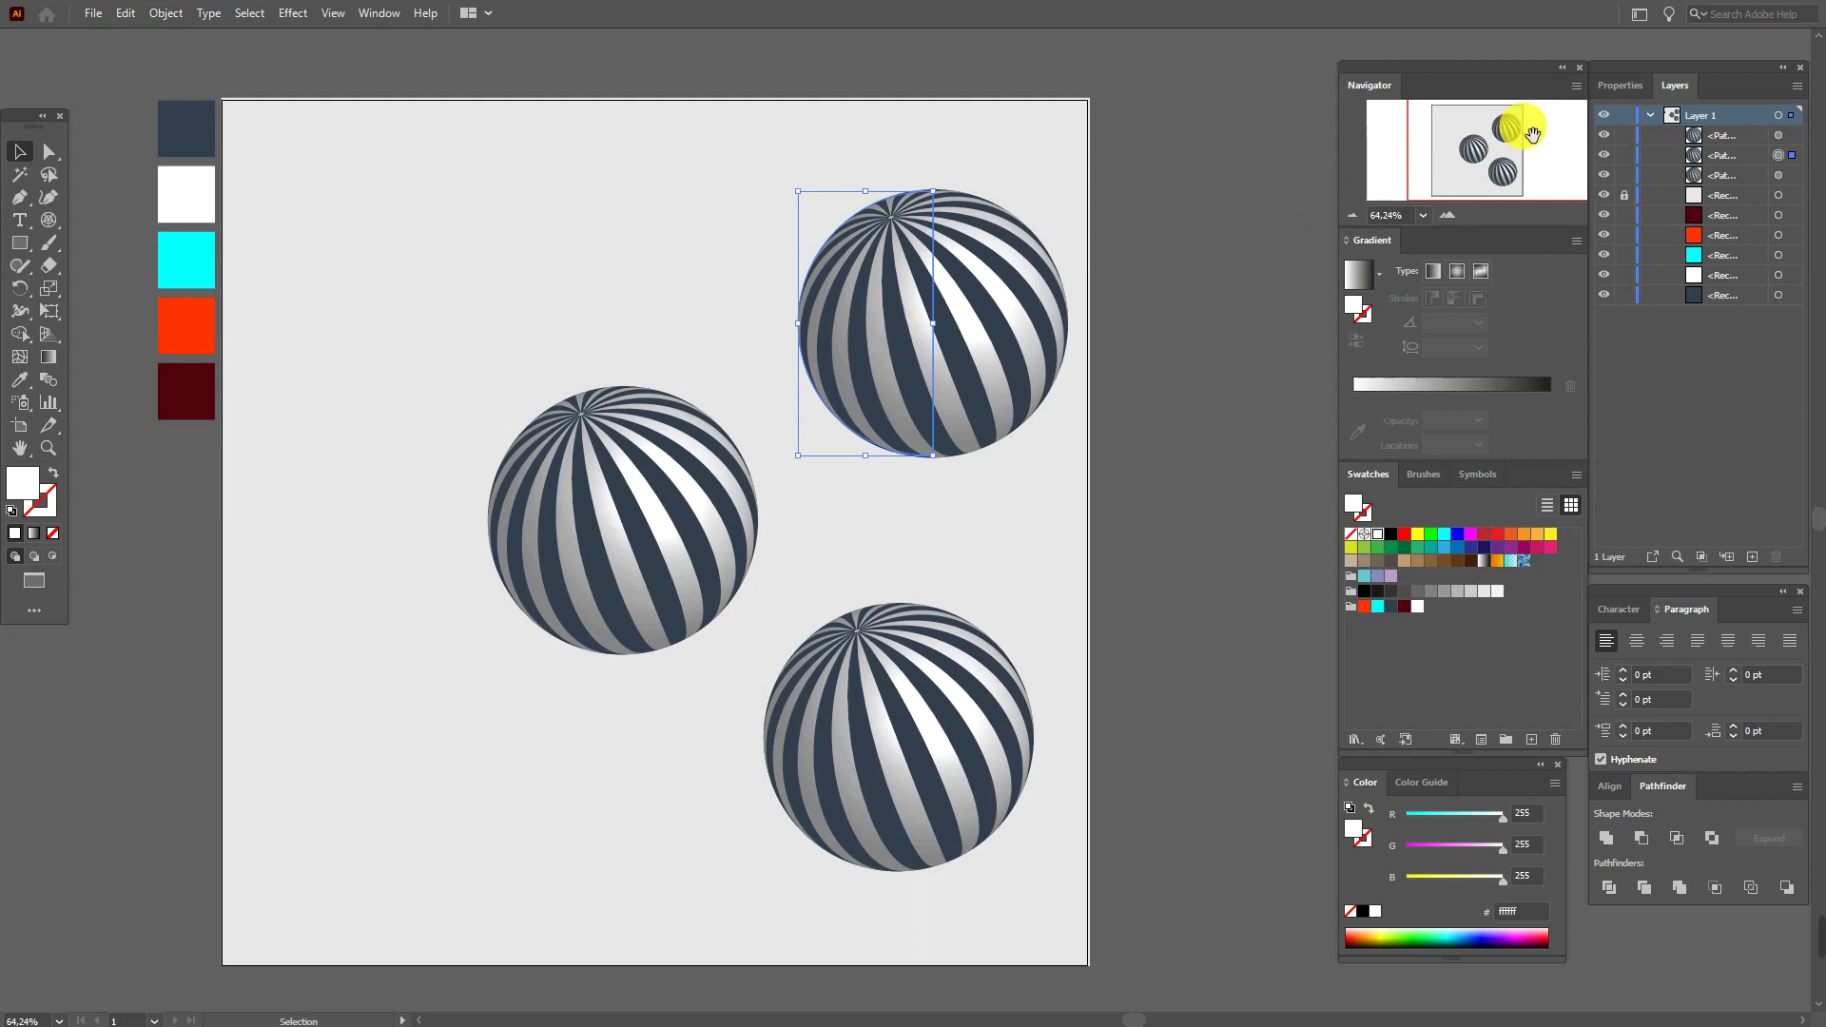
pyautogui.click(1616, 86)
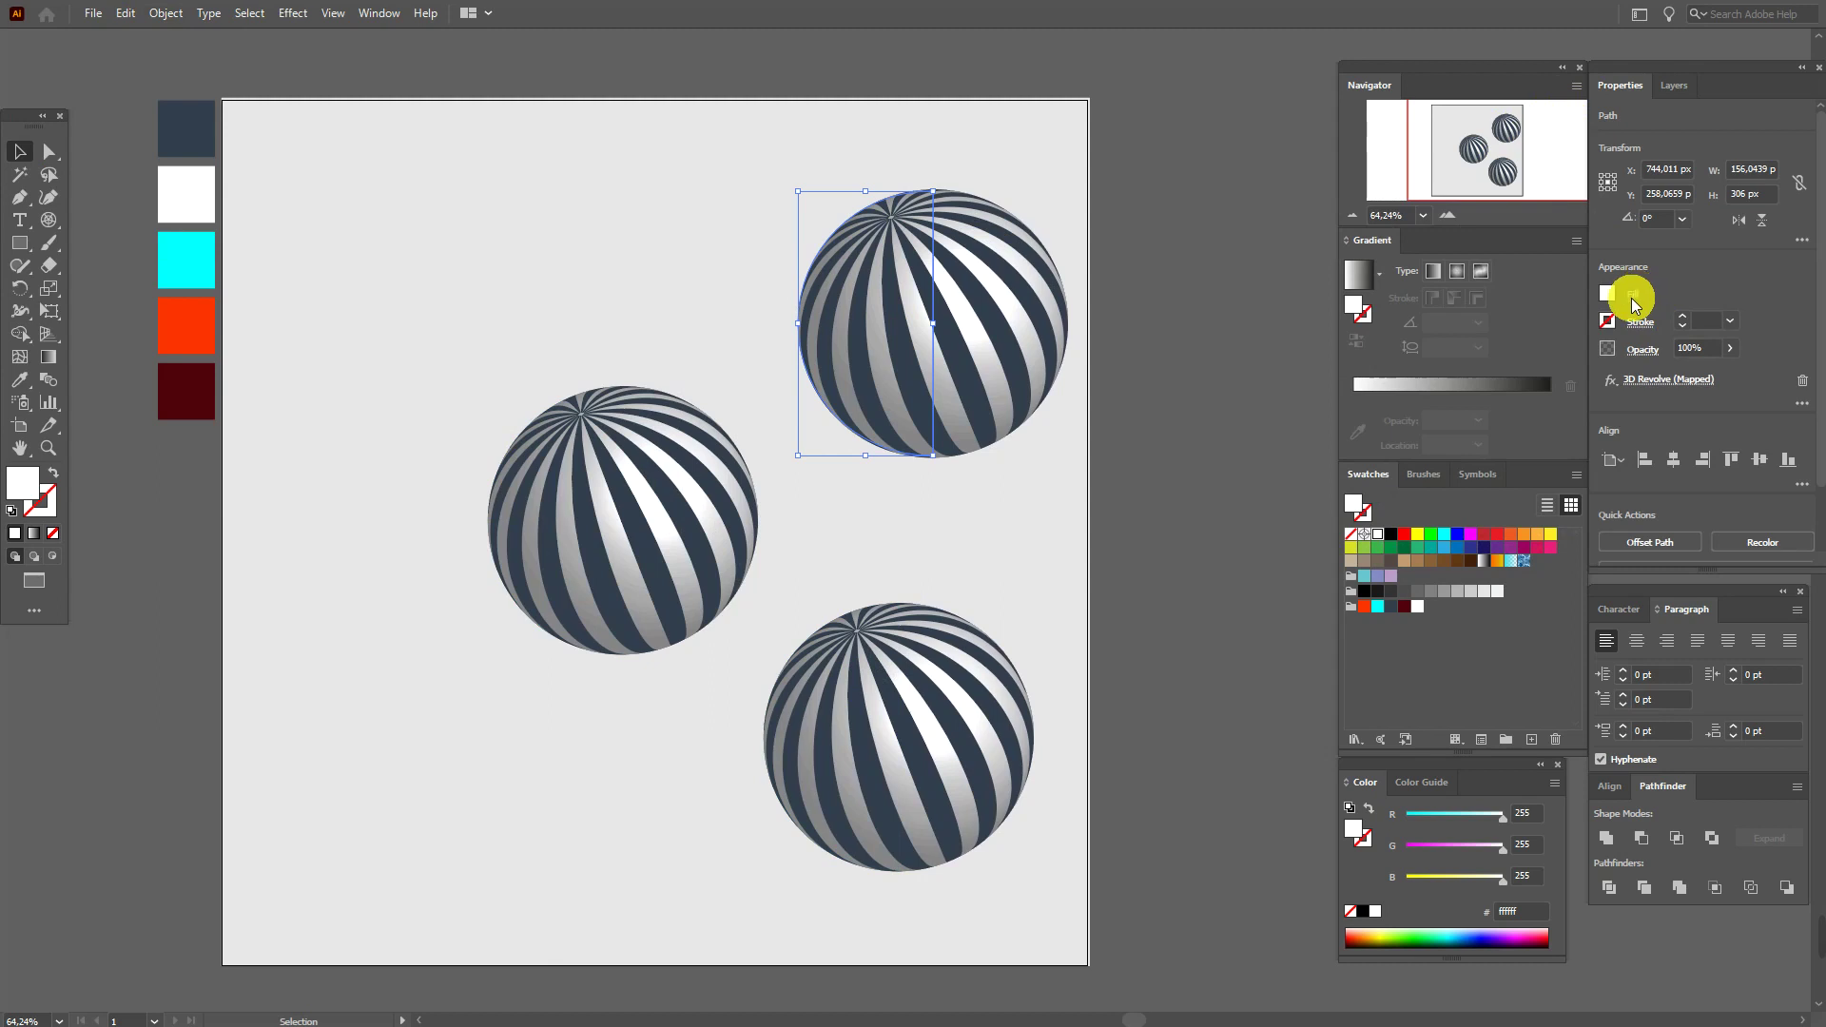
pyautogui.click(1378, 607)
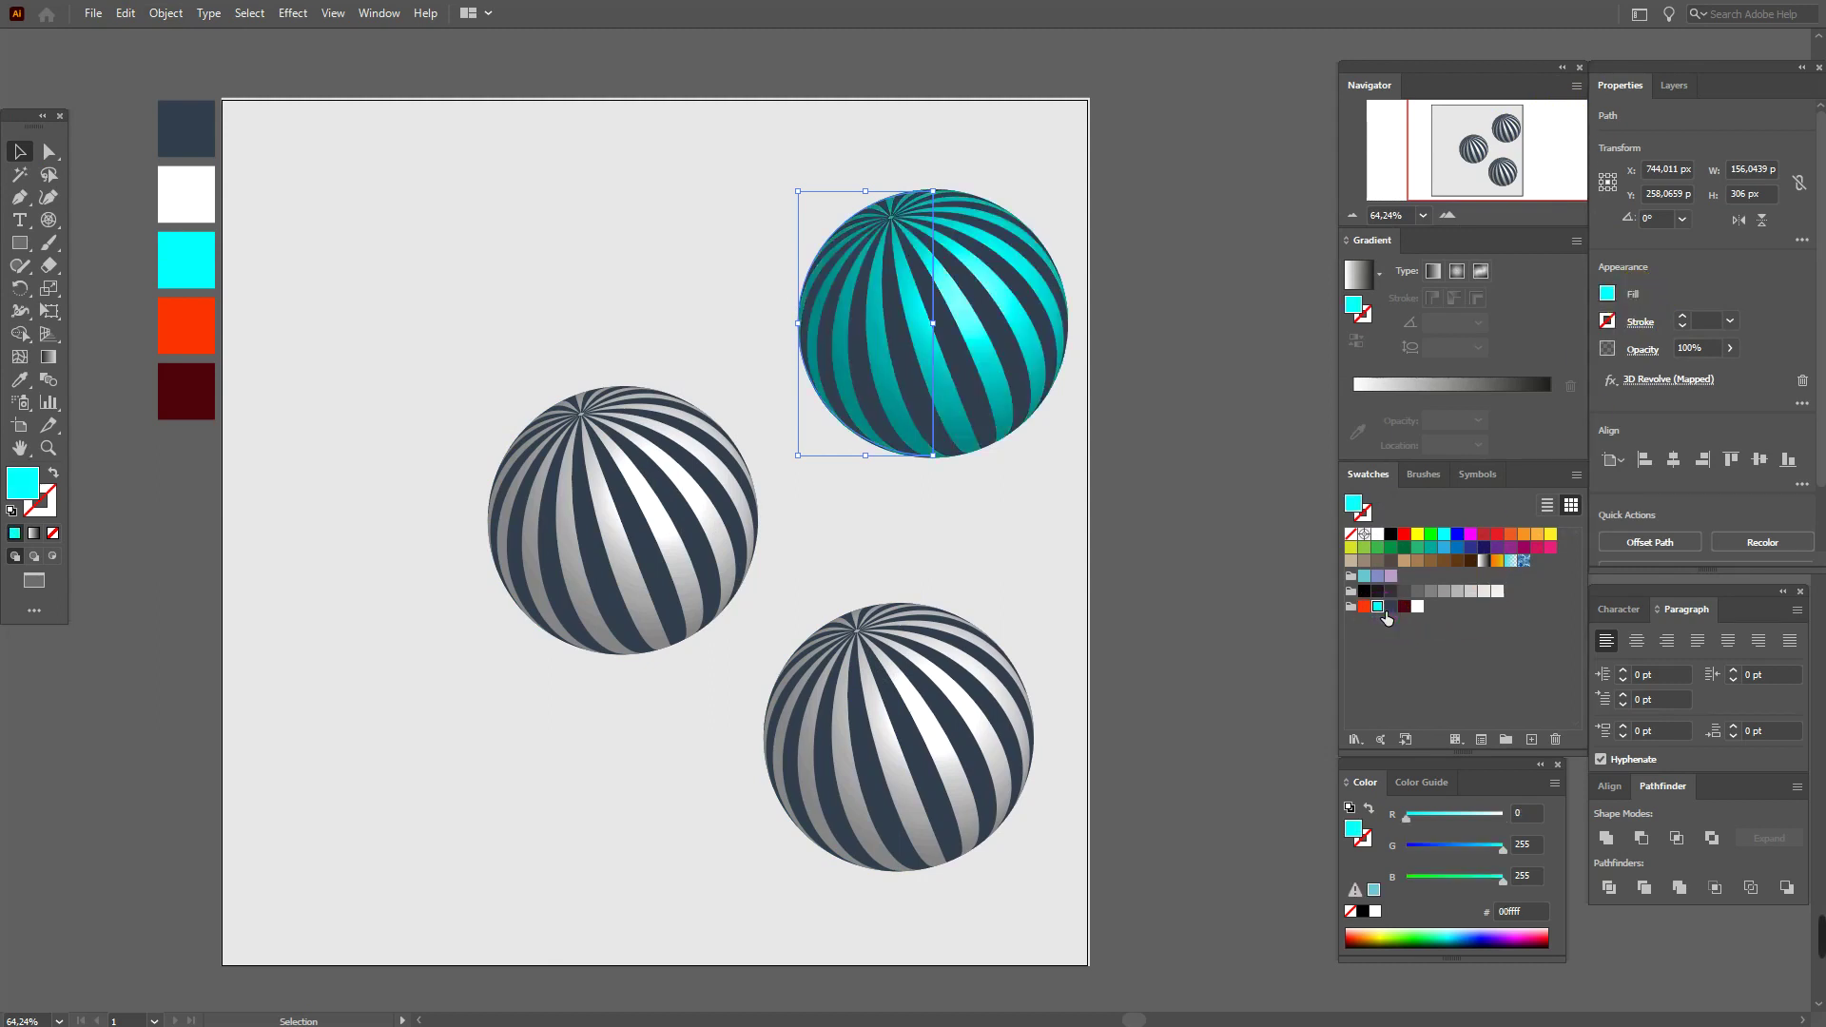
pyautogui.click(1671, 382)
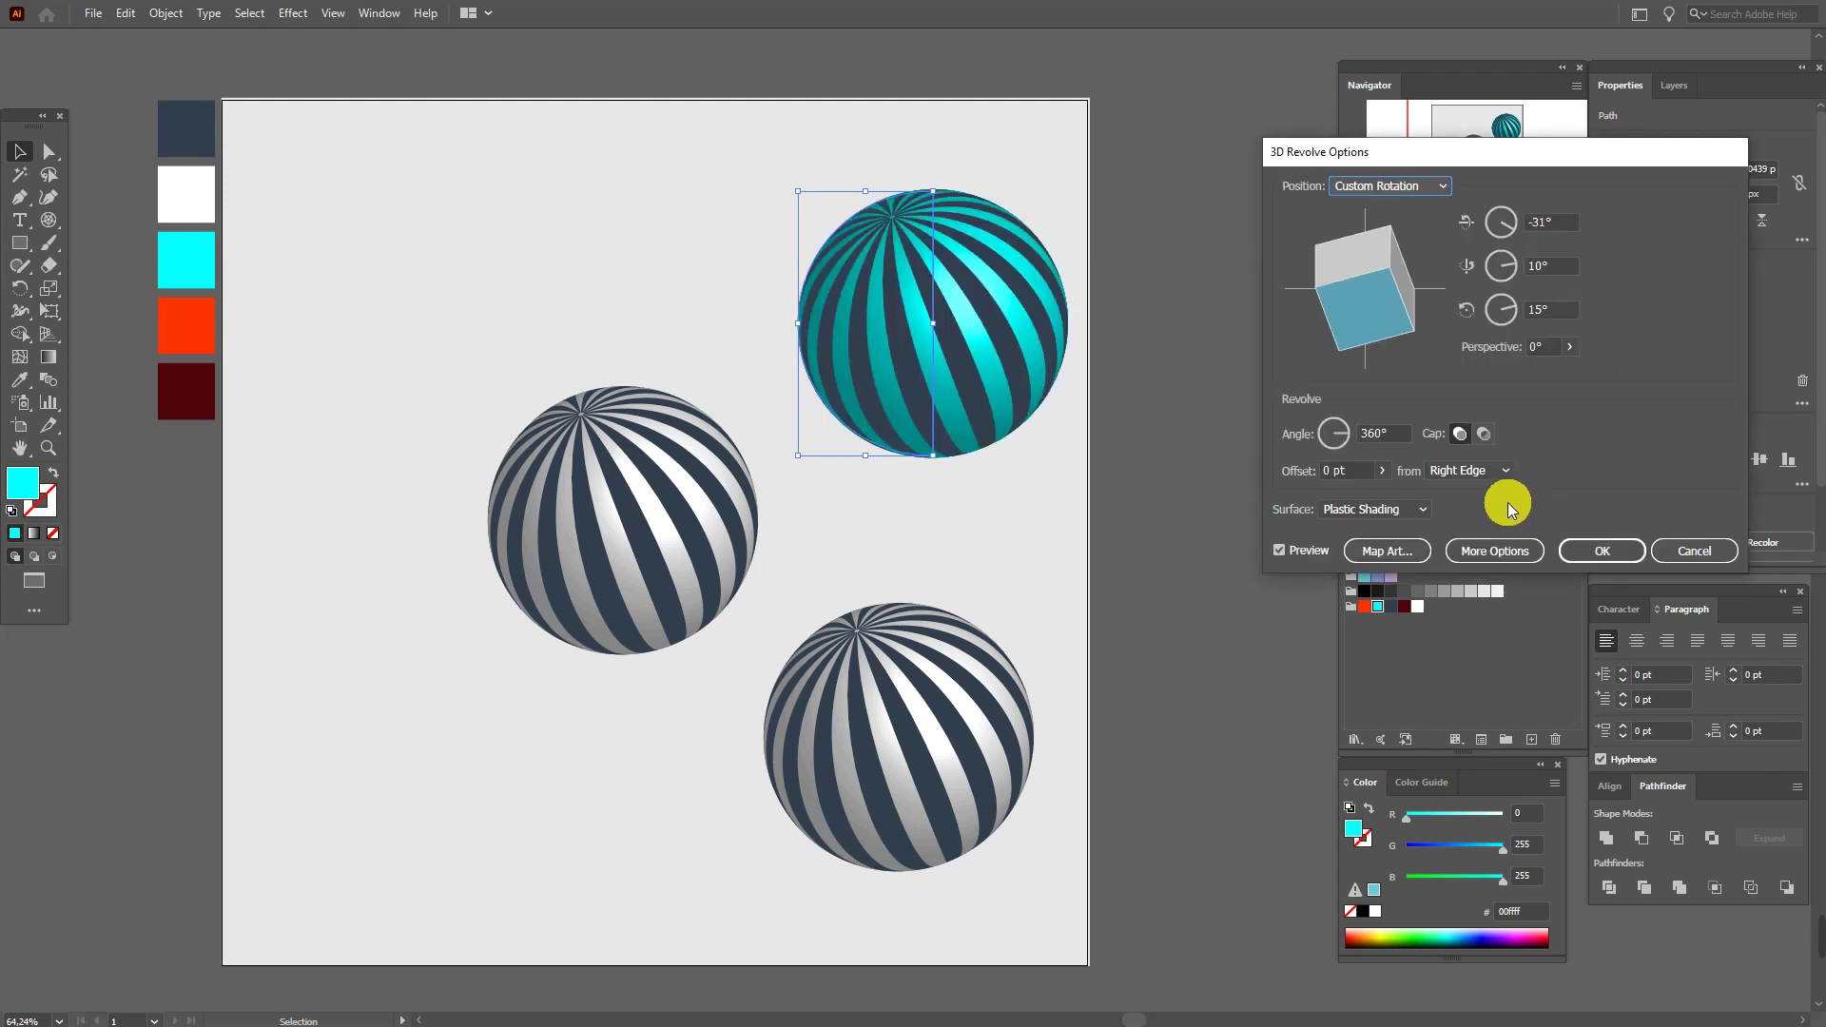
# - Replace the cyan sphere's map art with New Symbol 1's horizontal stripes, scaled to fit
pyautogui.click(1417, 557)
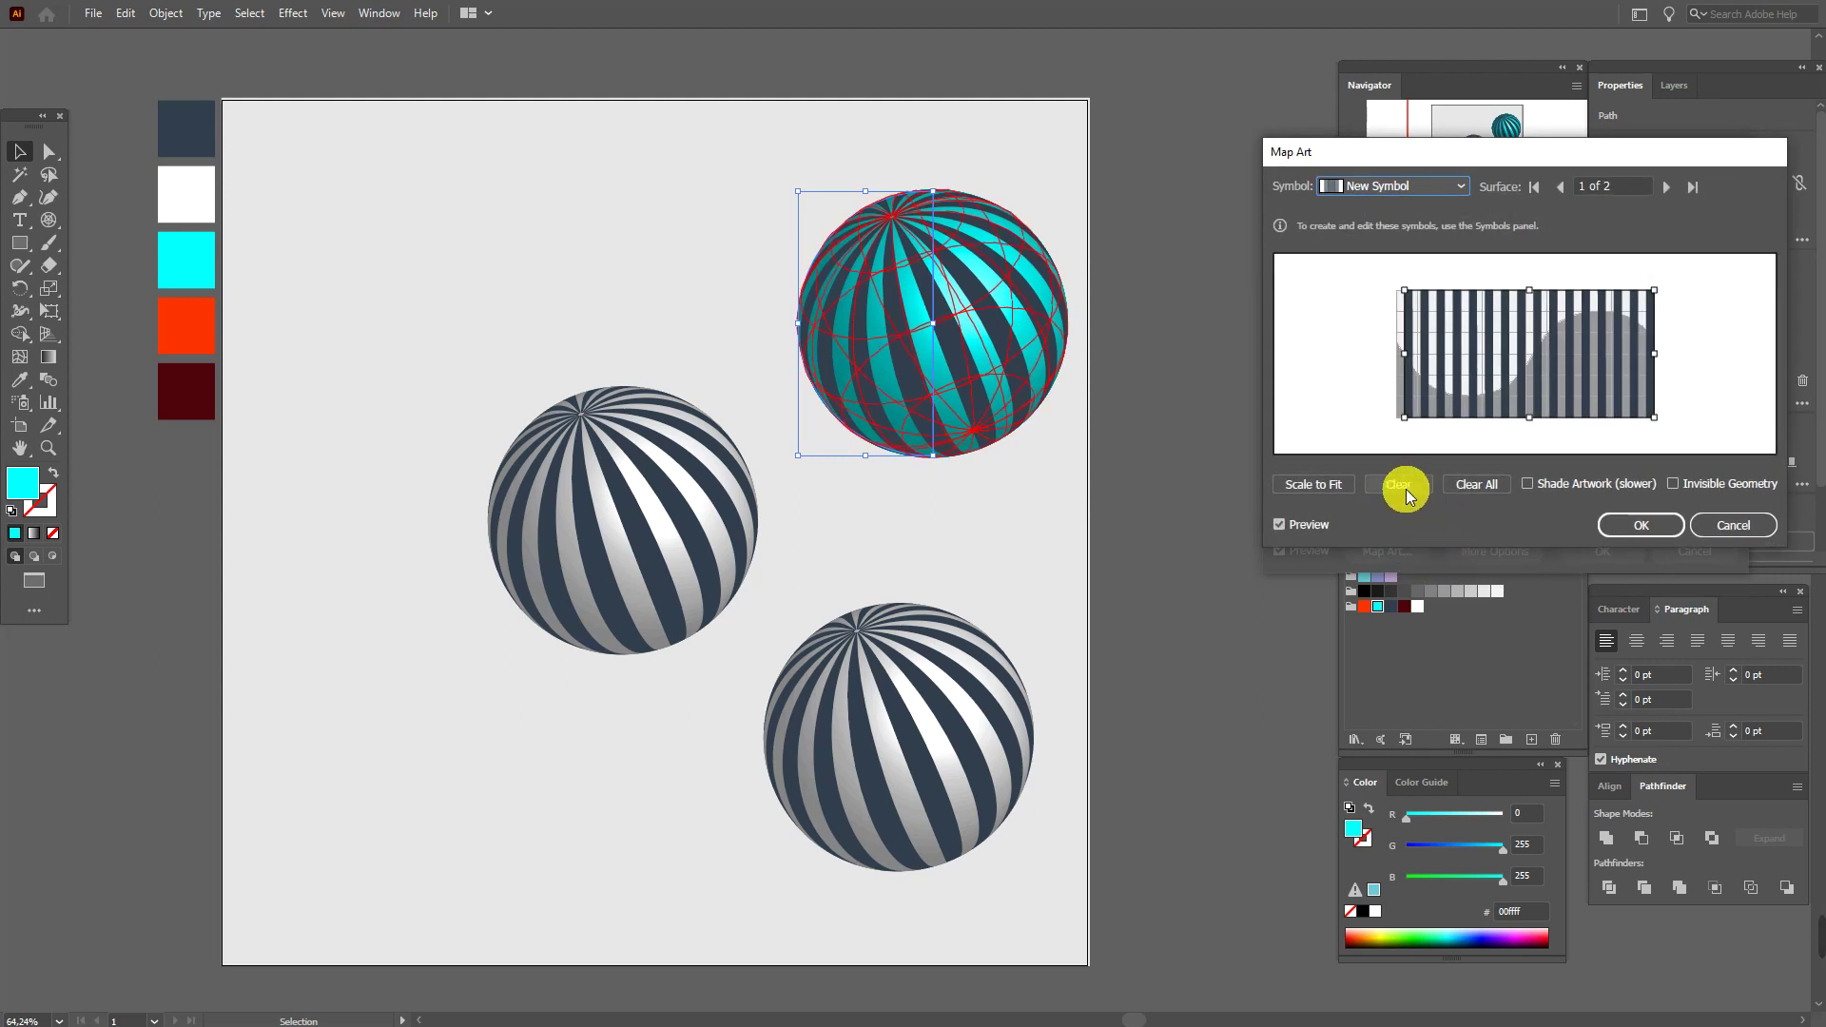
pyautogui.click(1405, 489)
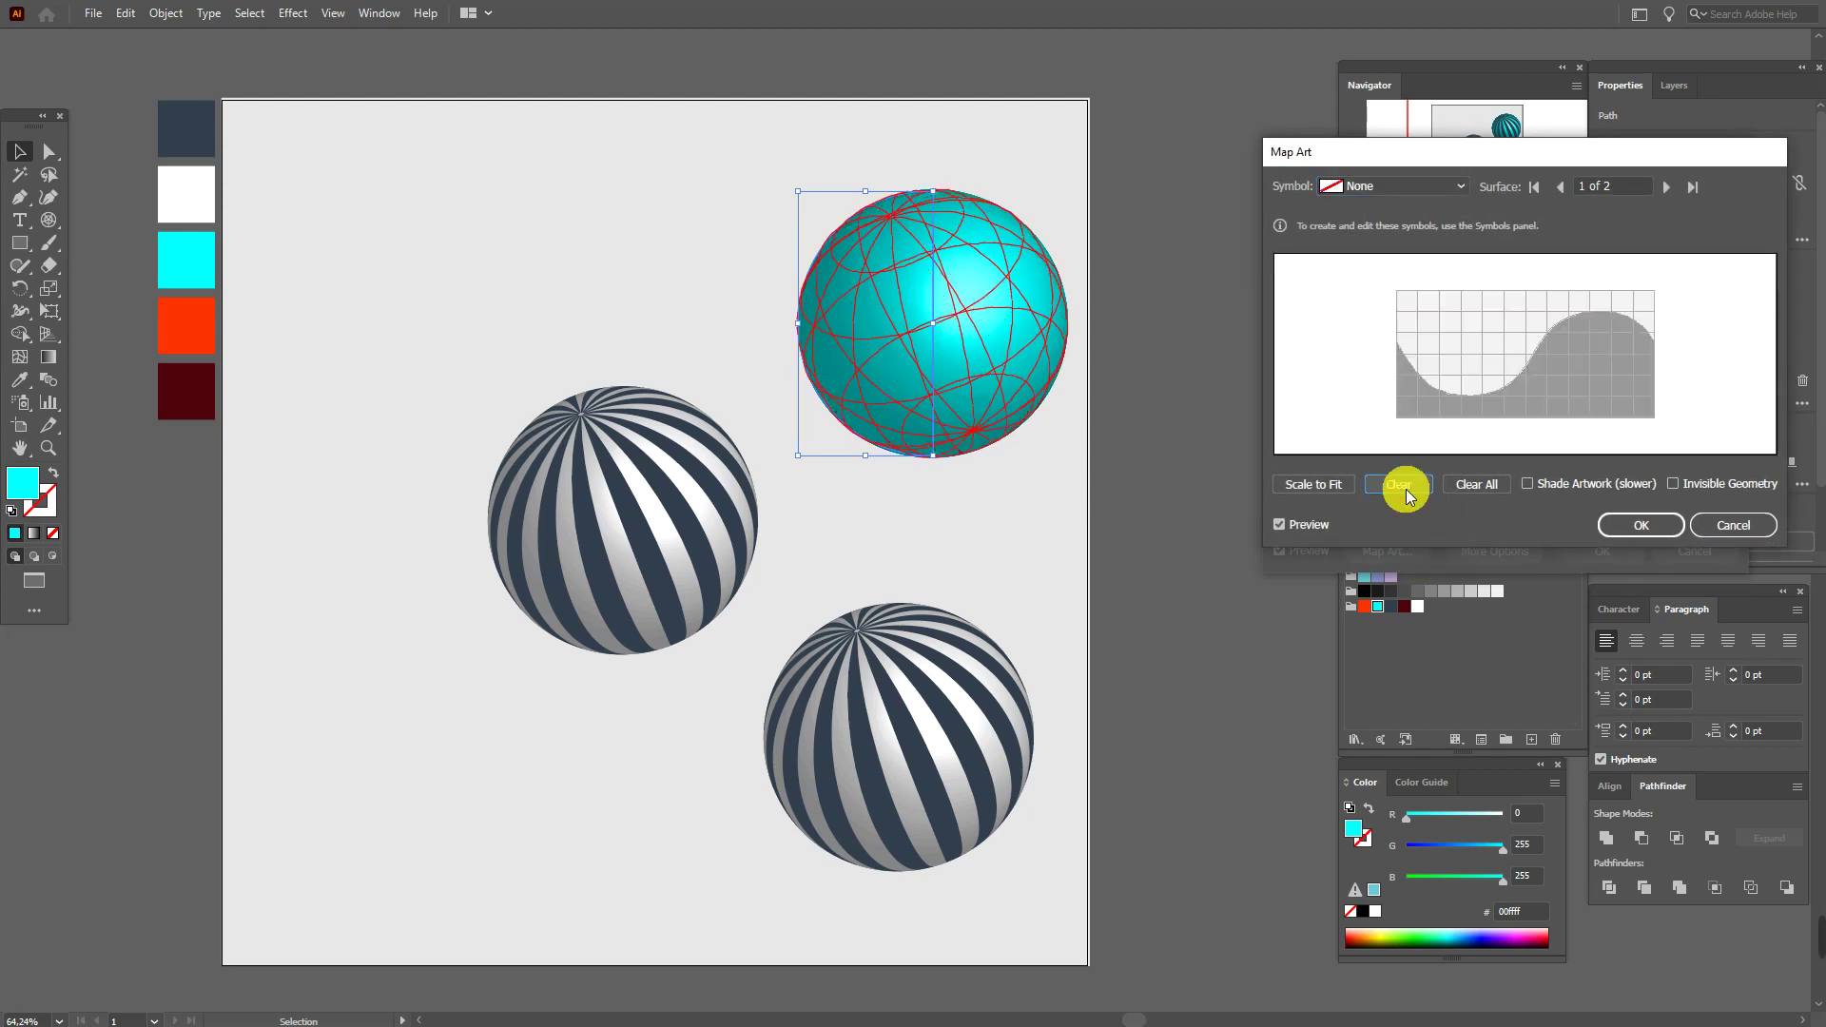
pyautogui.click(1425, 186)
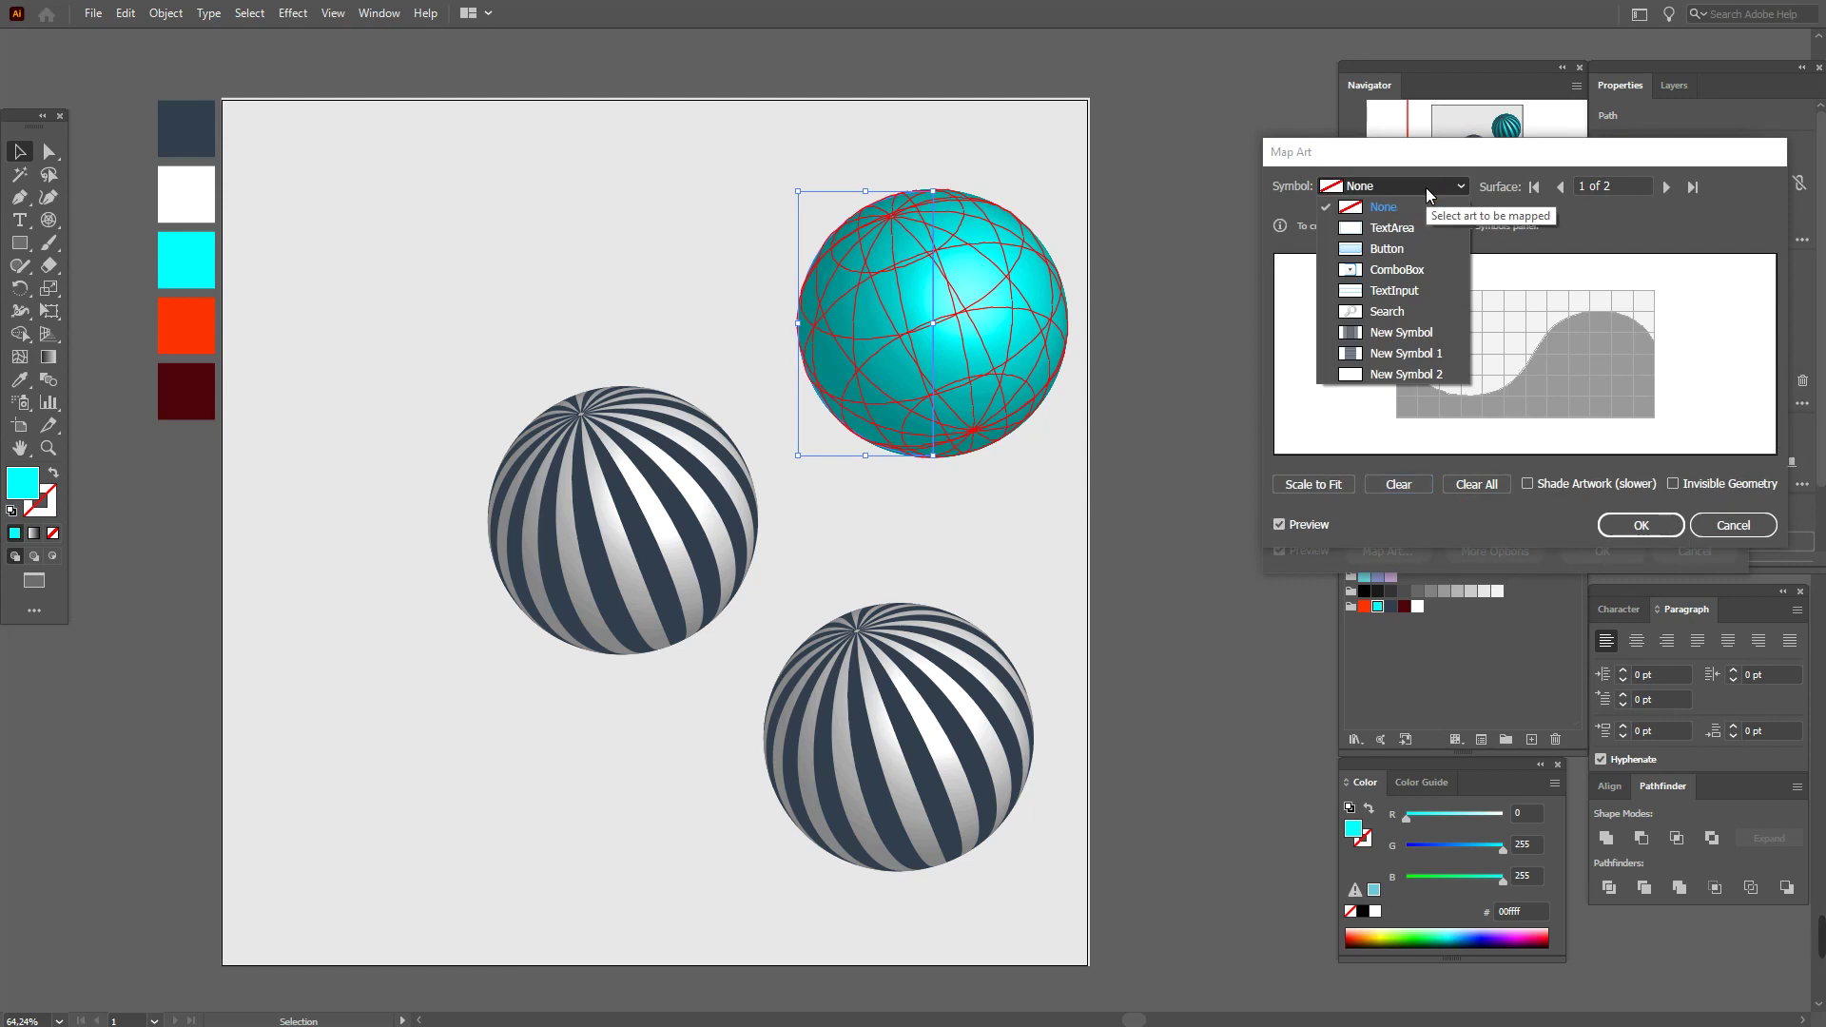
pyautogui.click(1421, 355)
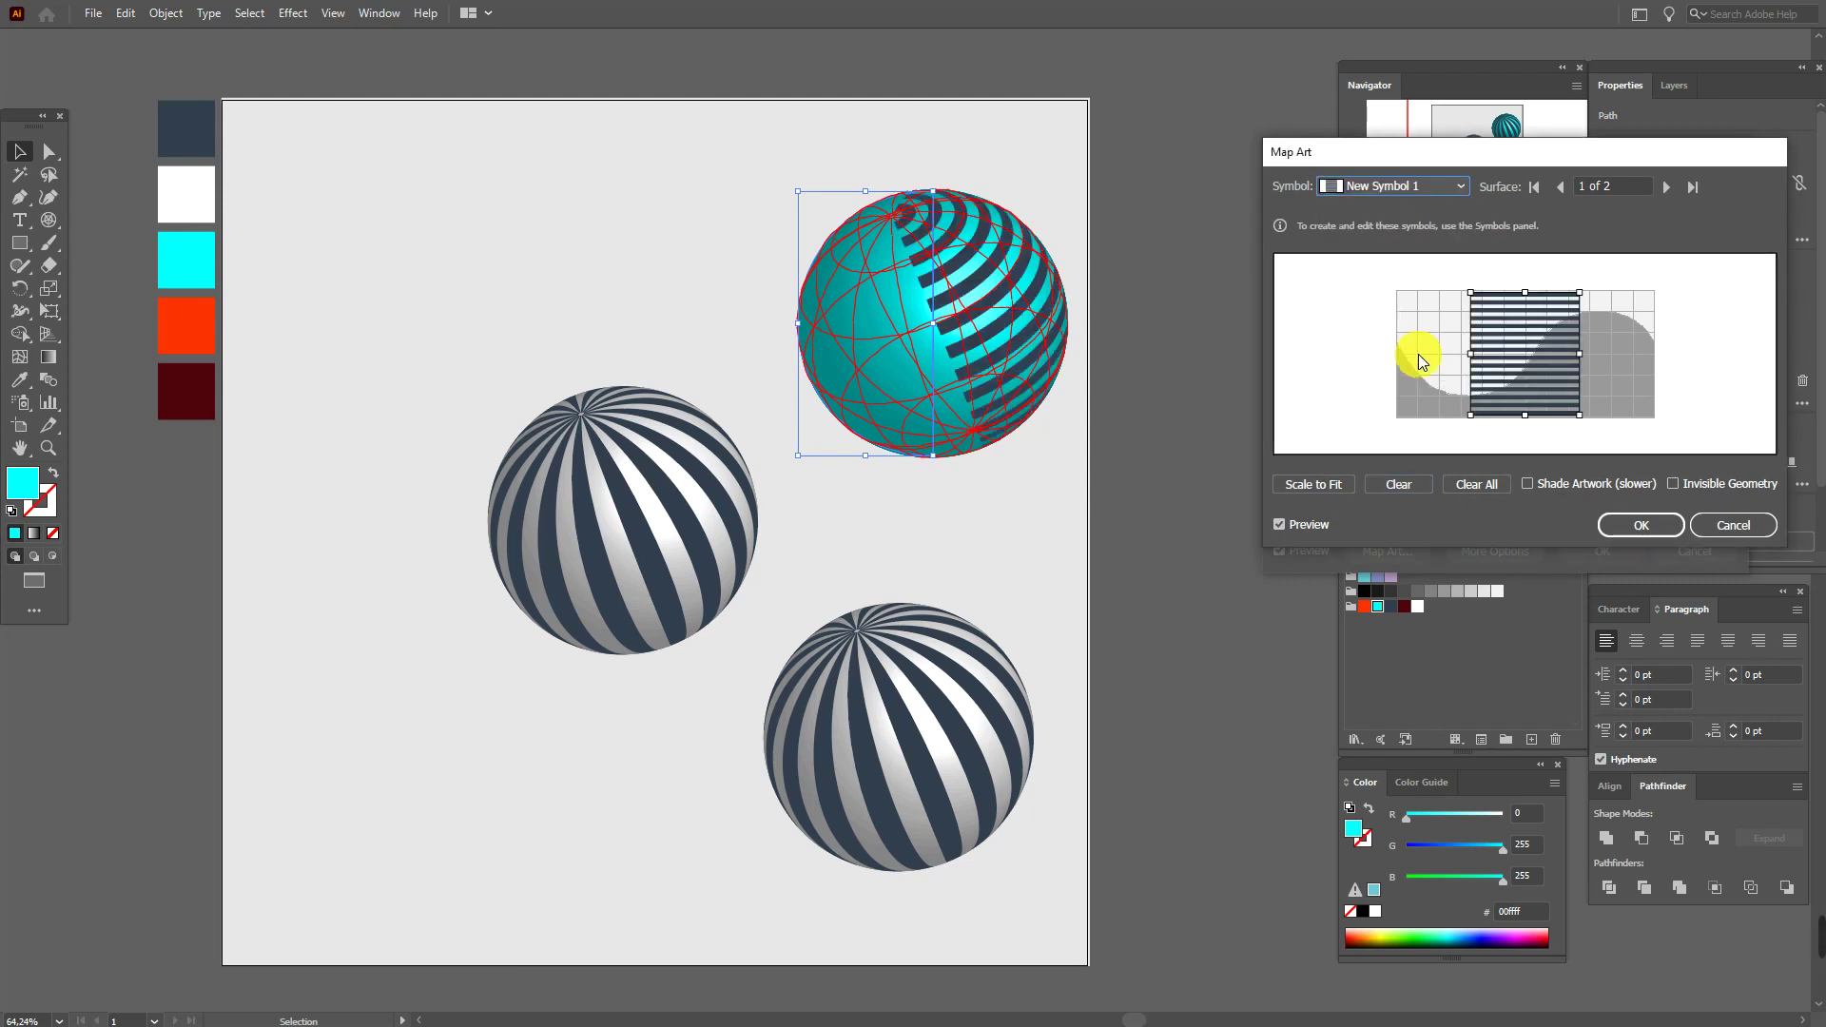
pyautogui.click(1328, 487)
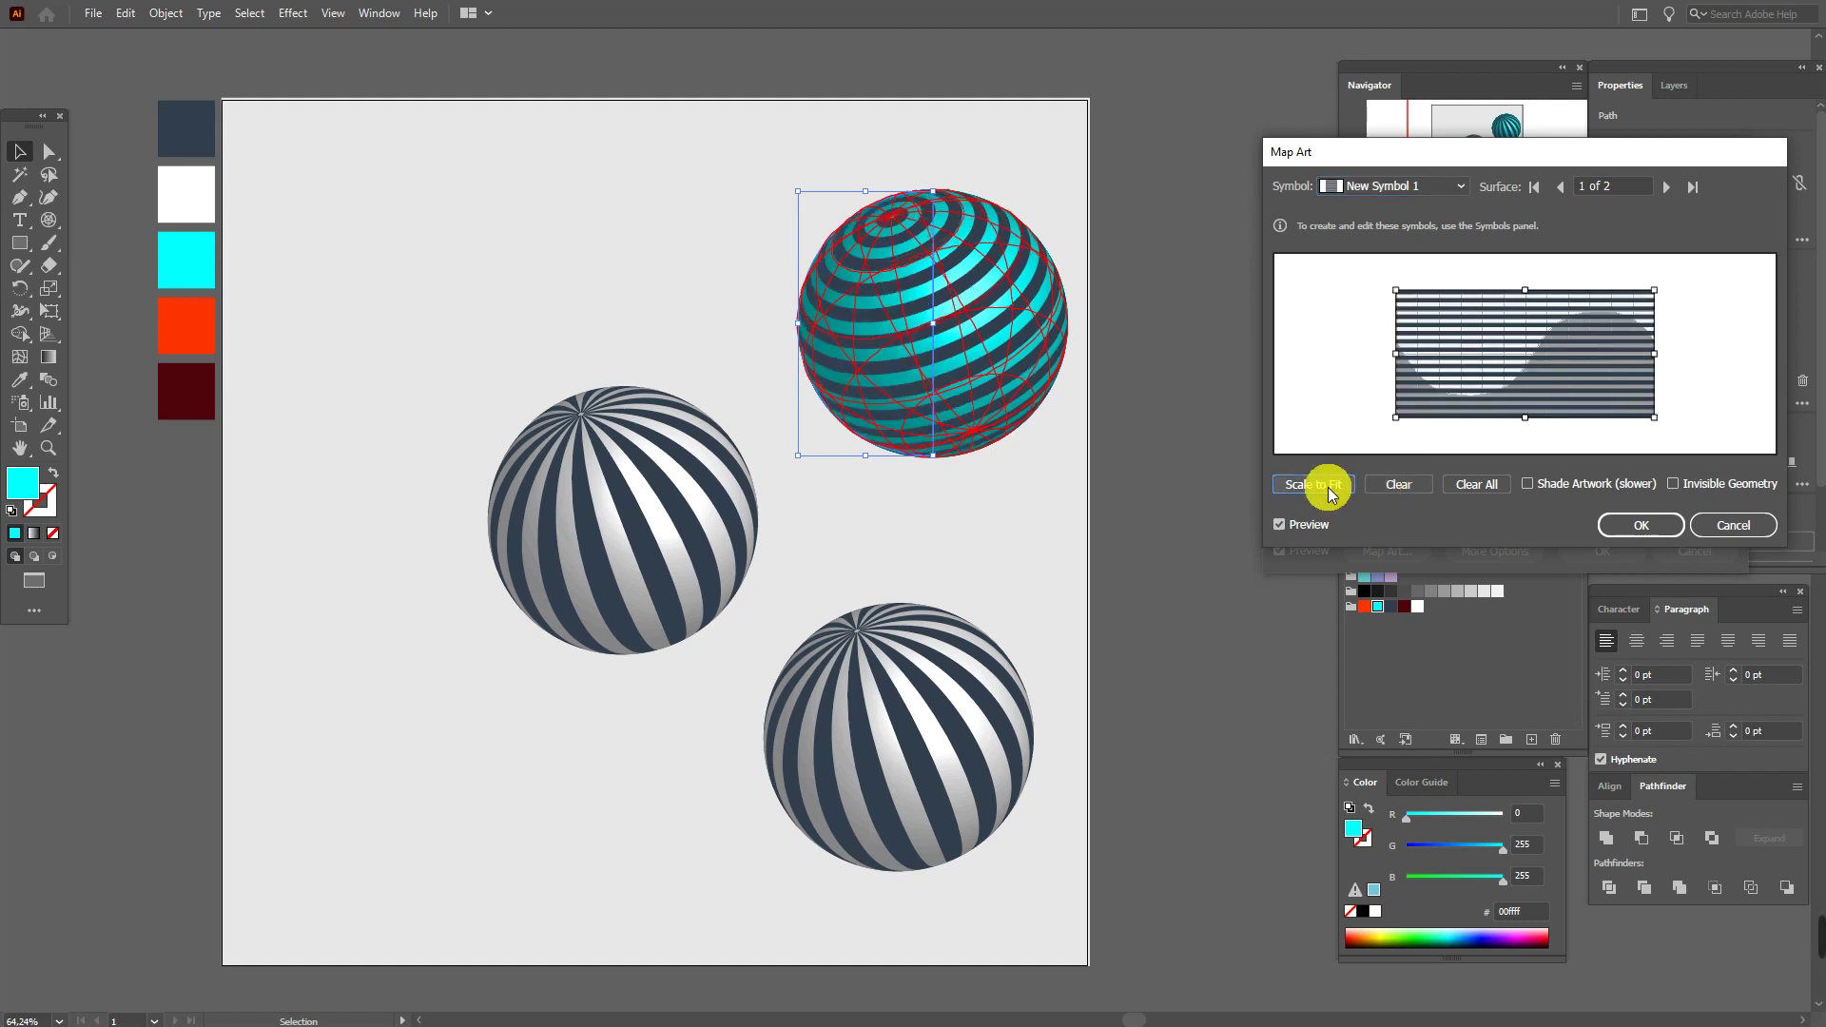
pyautogui.click(1655, 533)
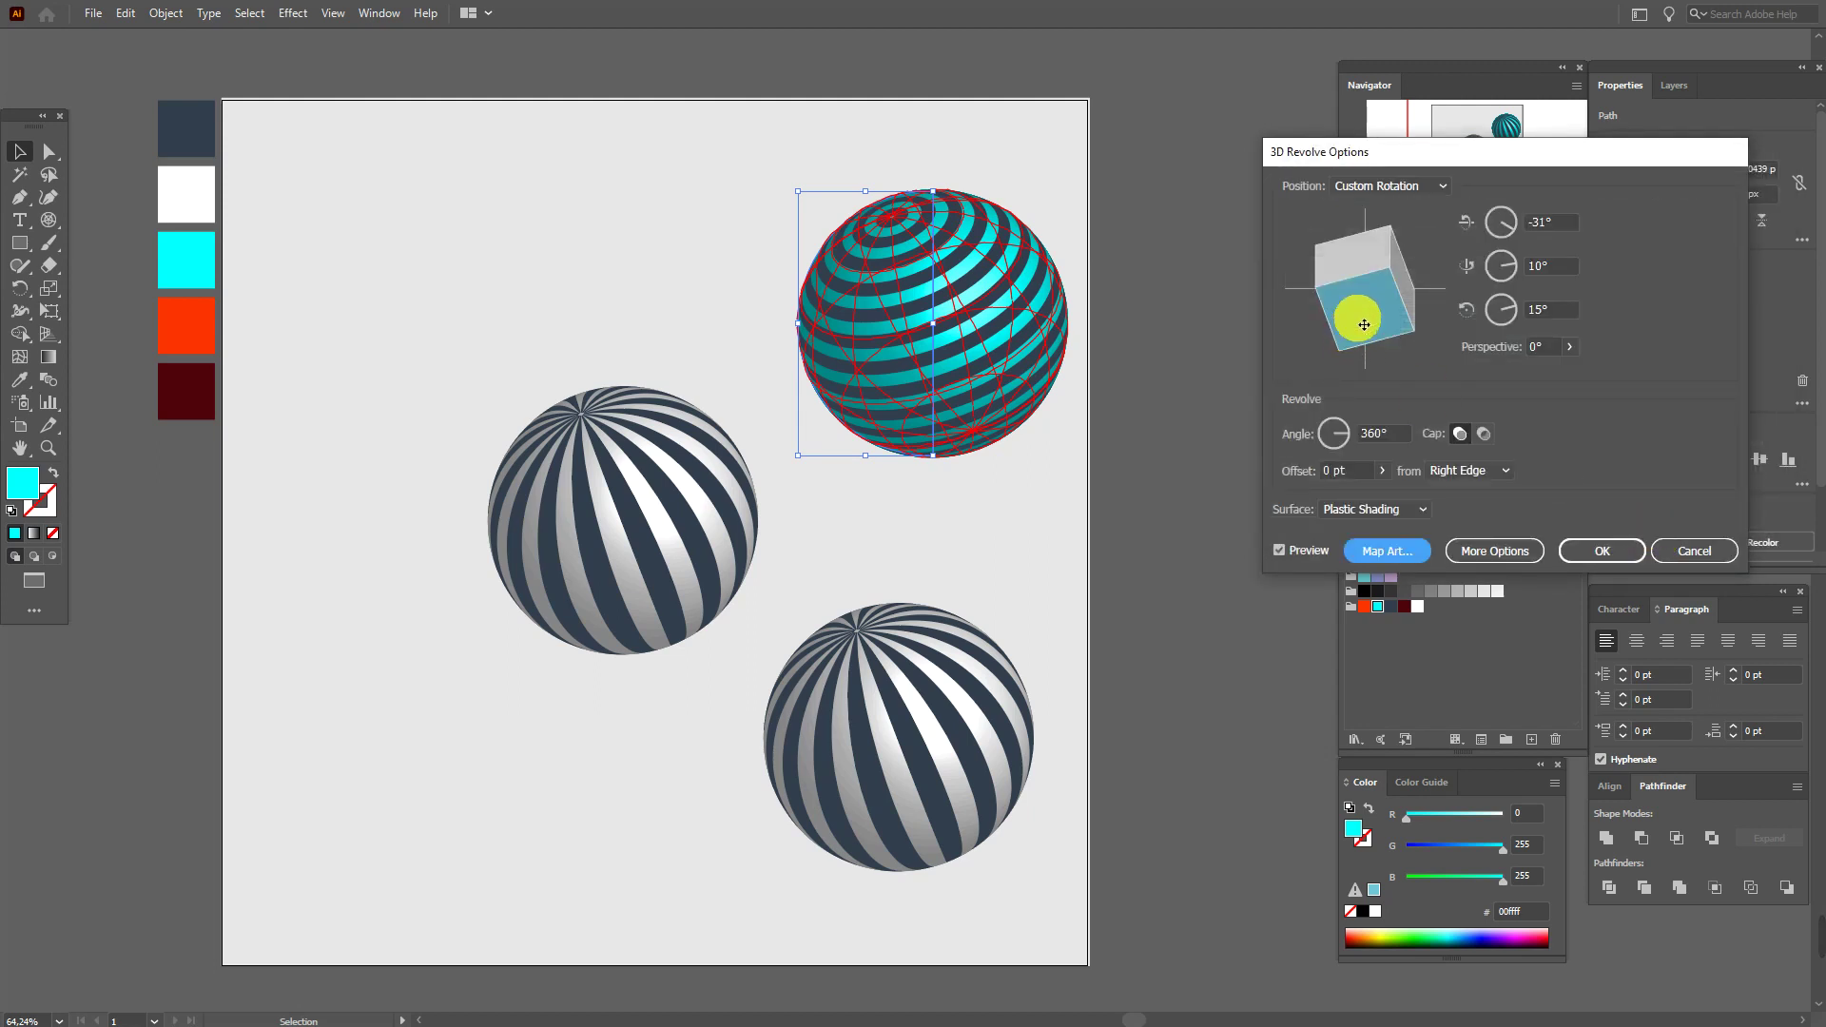
# - Rotate the cyan sphere to about -131°, 19°, 46° so the rings face forward, and apply it
pyautogui.moveTo(1383, 317); pyautogui.dragTo(1343, 267)
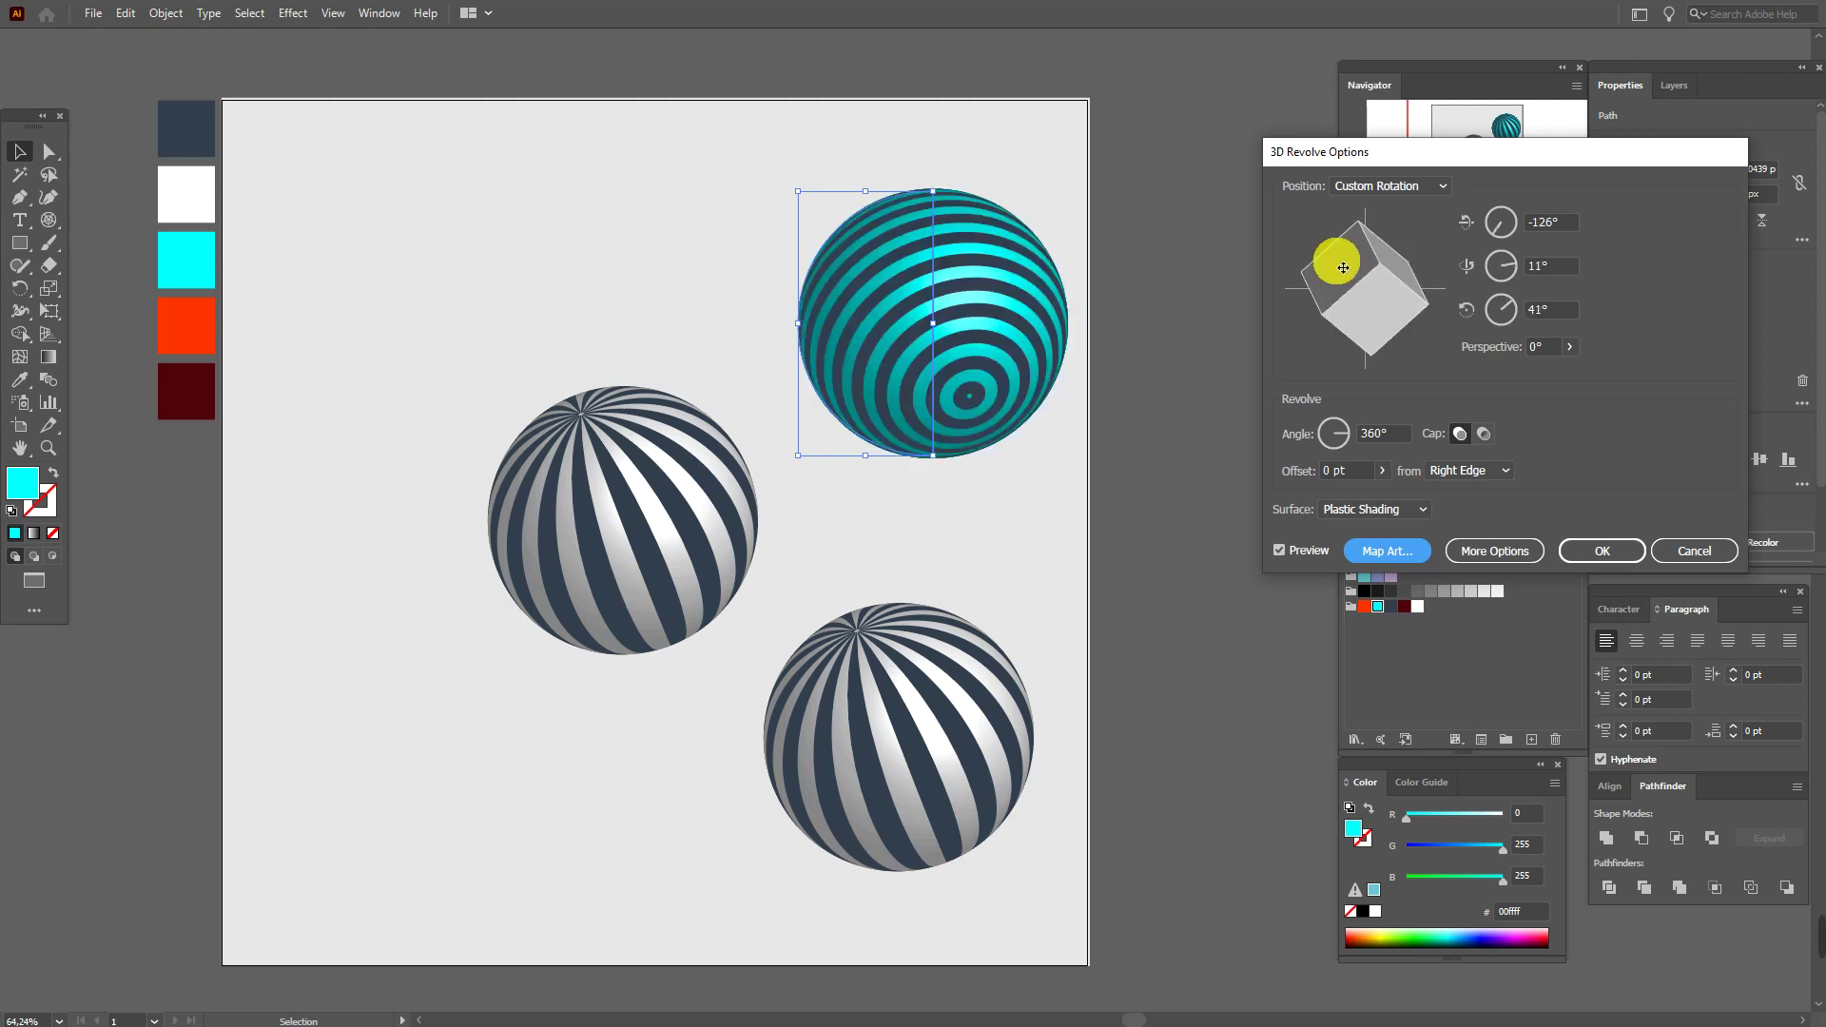
pyautogui.moveTo(1343, 267); pyautogui.dragTo(1322, 269)
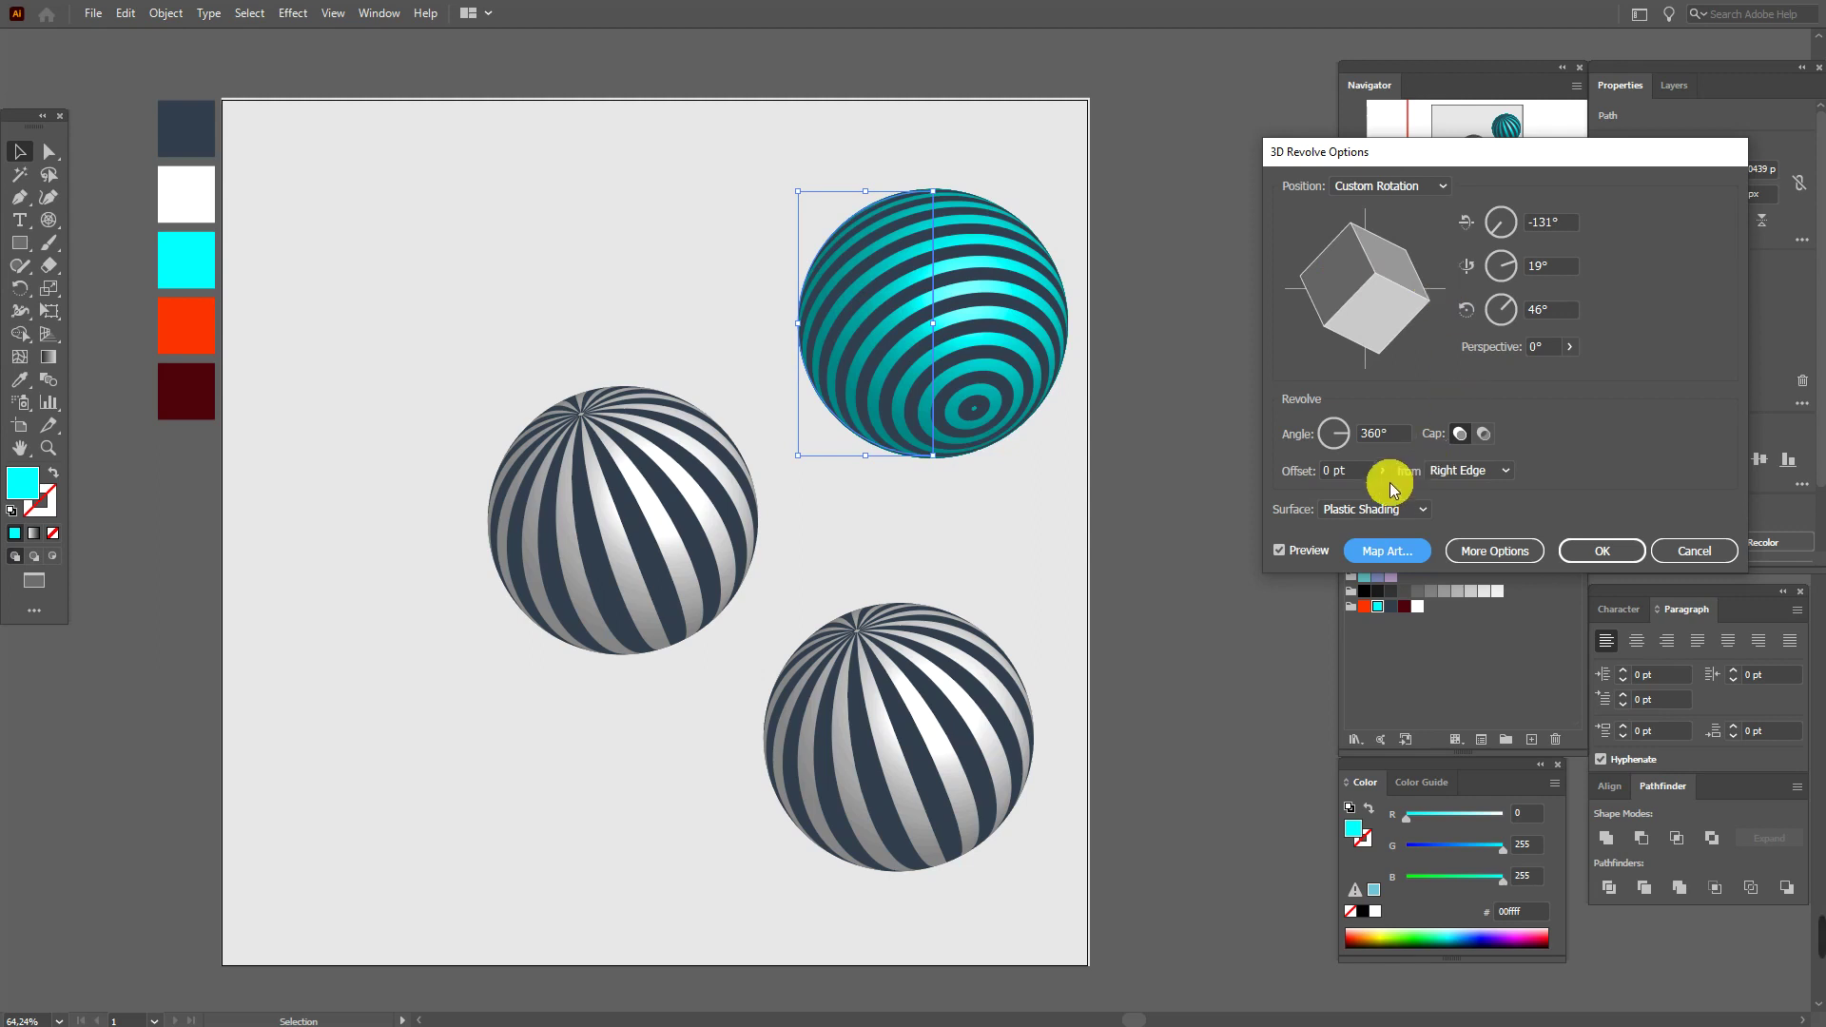
pyautogui.click(1602, 553)
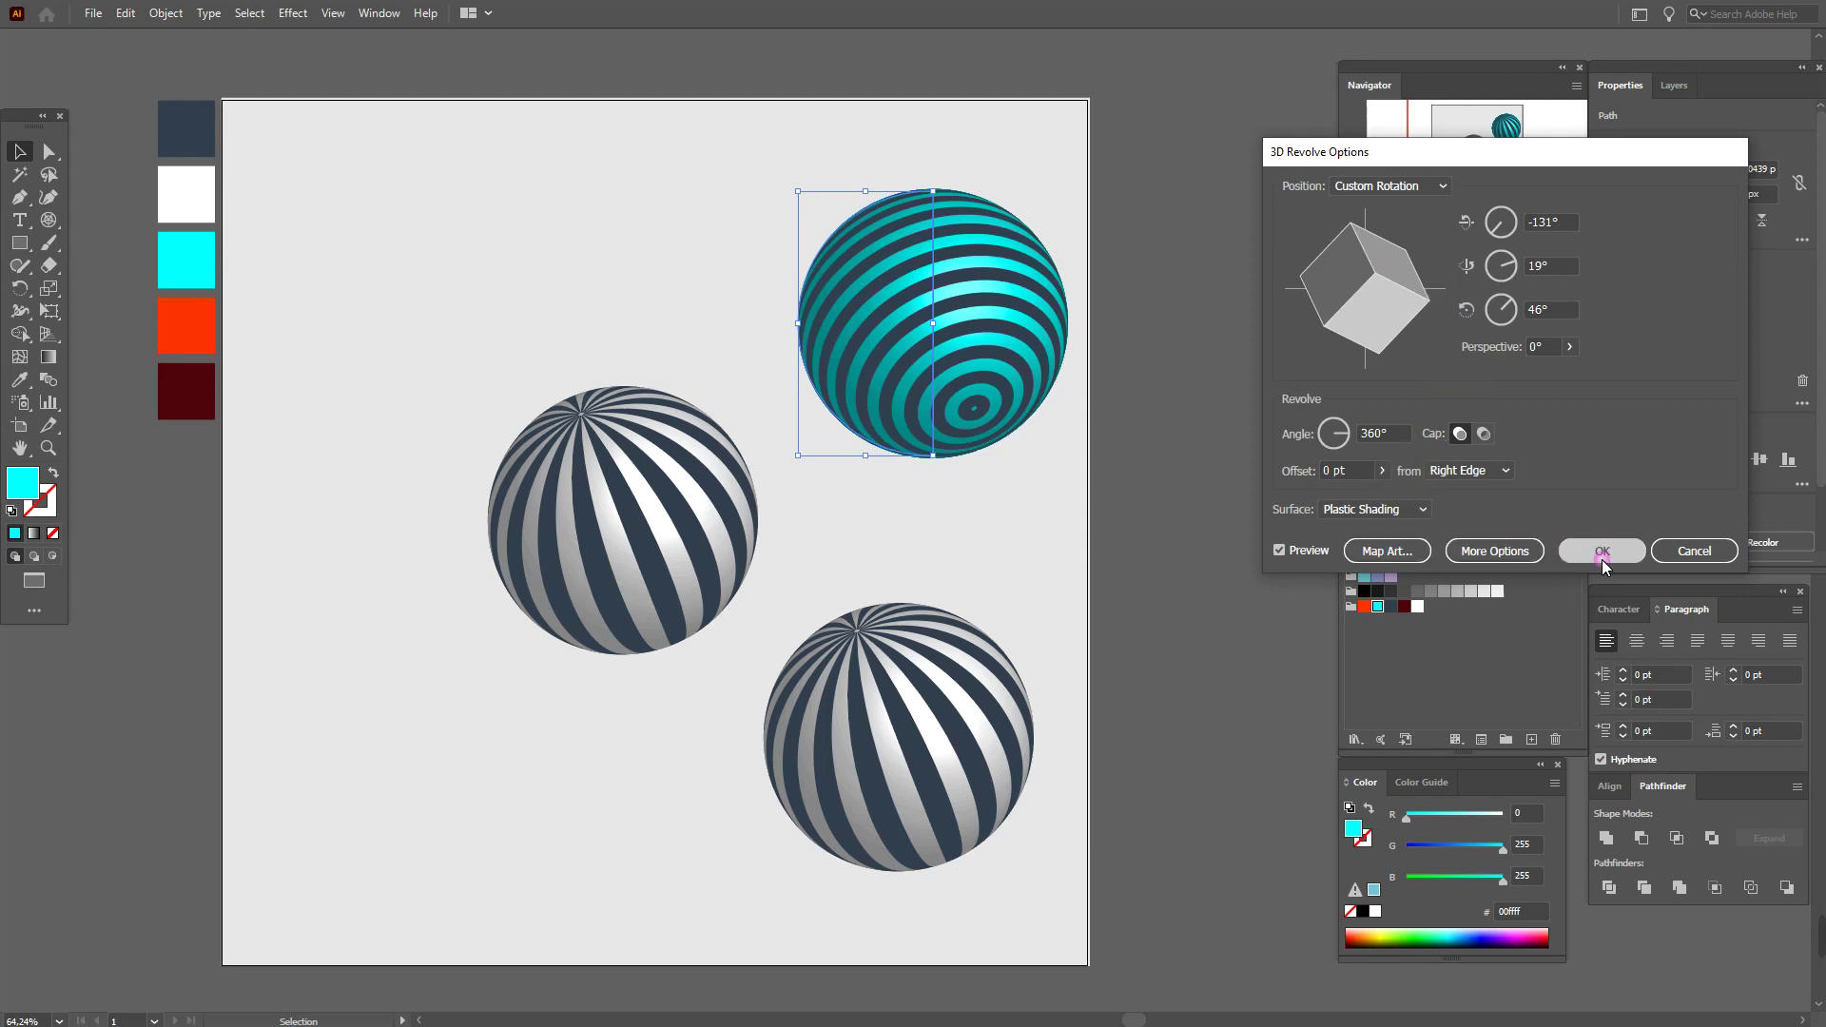
pyautogui.click(22, 152)
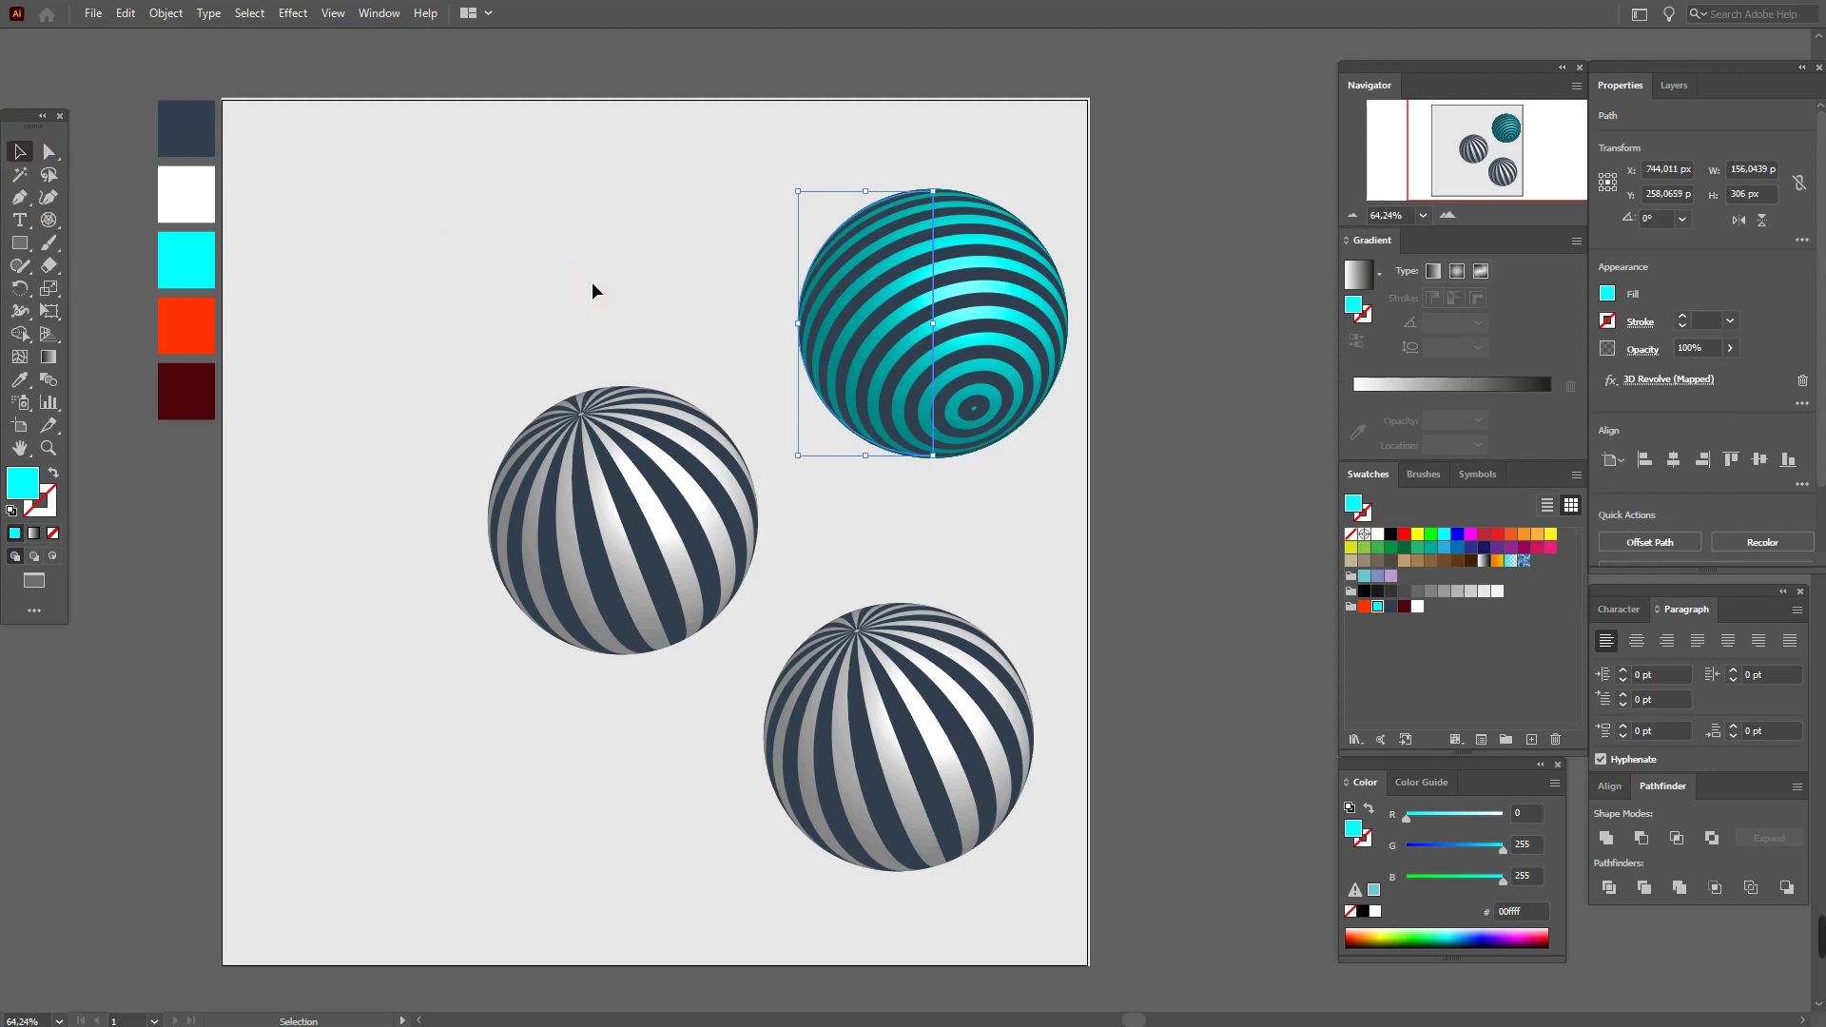
# - Move the cyan sphere toward the others and bring the left striped sphere to the front, shifting it up-left
pyautogui.click(778, 319)
pyautogui.moveTo(870, 303); pyautogui.dragTo(758, 540)
pyautogui.click(633, 500)
pyautogui.rightClick(634, 504)
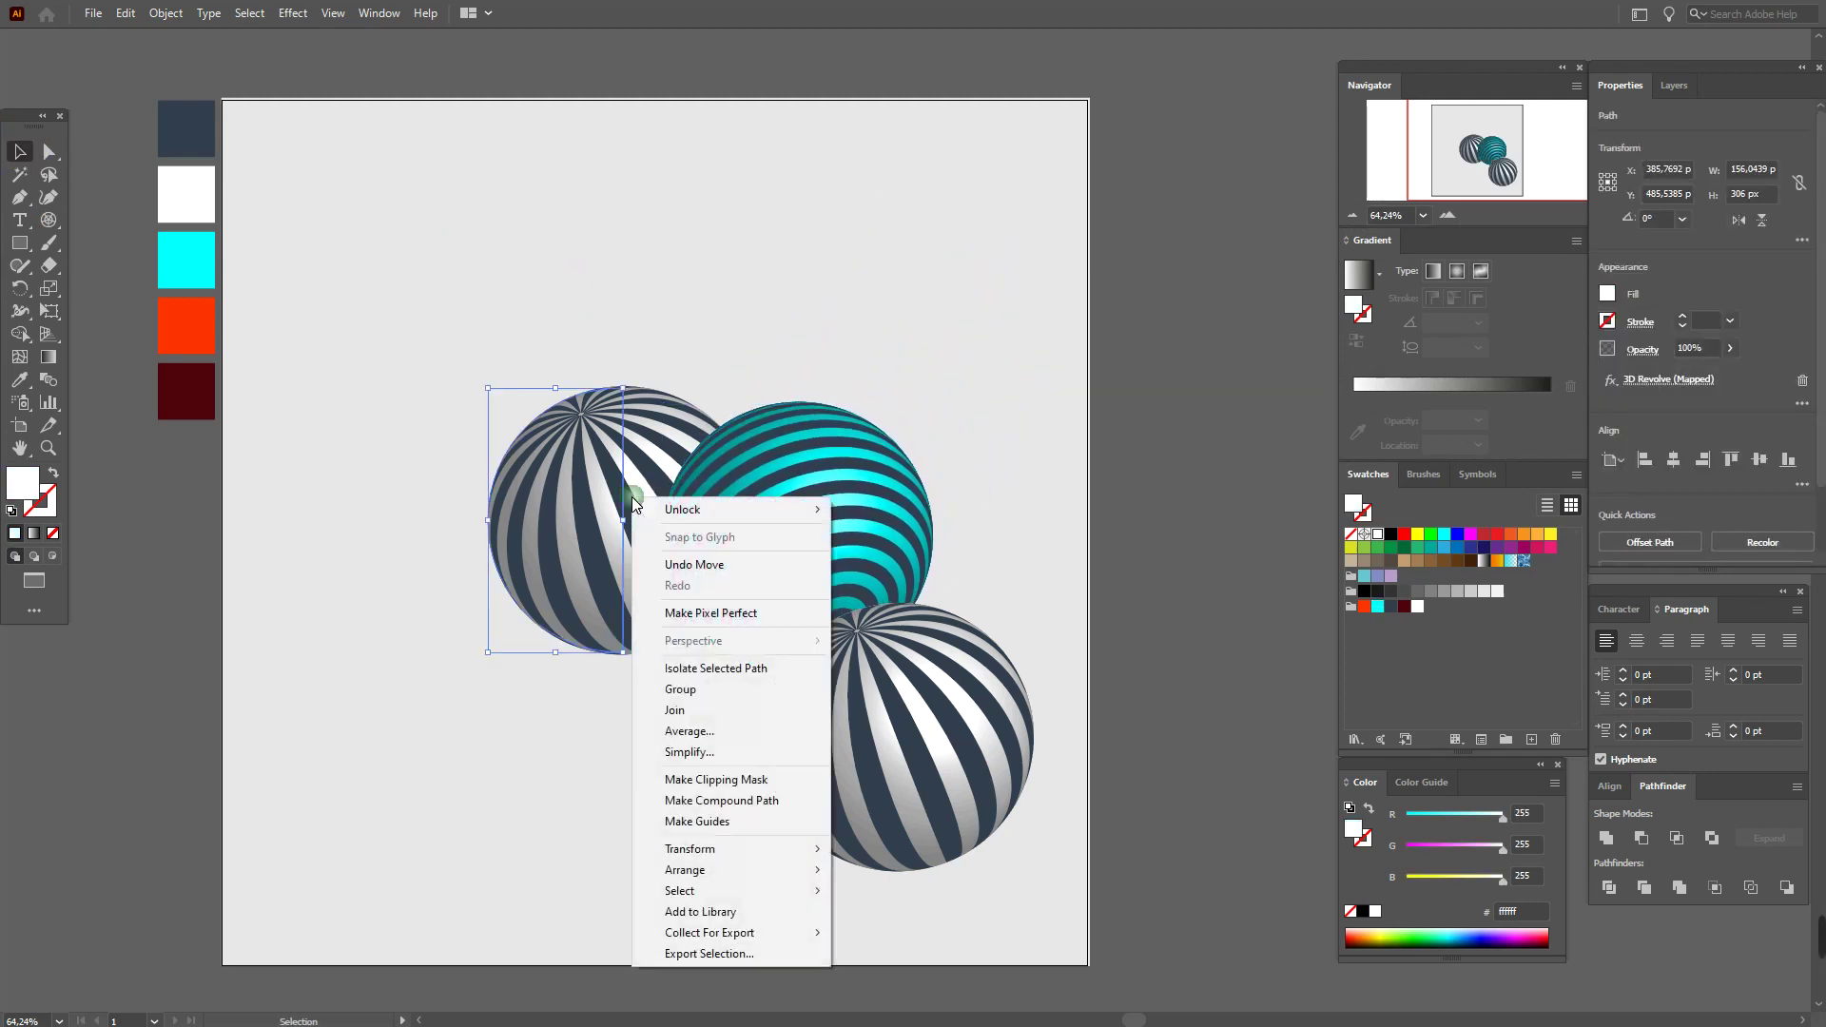
pyautogui.moveTo(771, 869)
pyautogui.click(876, 871)
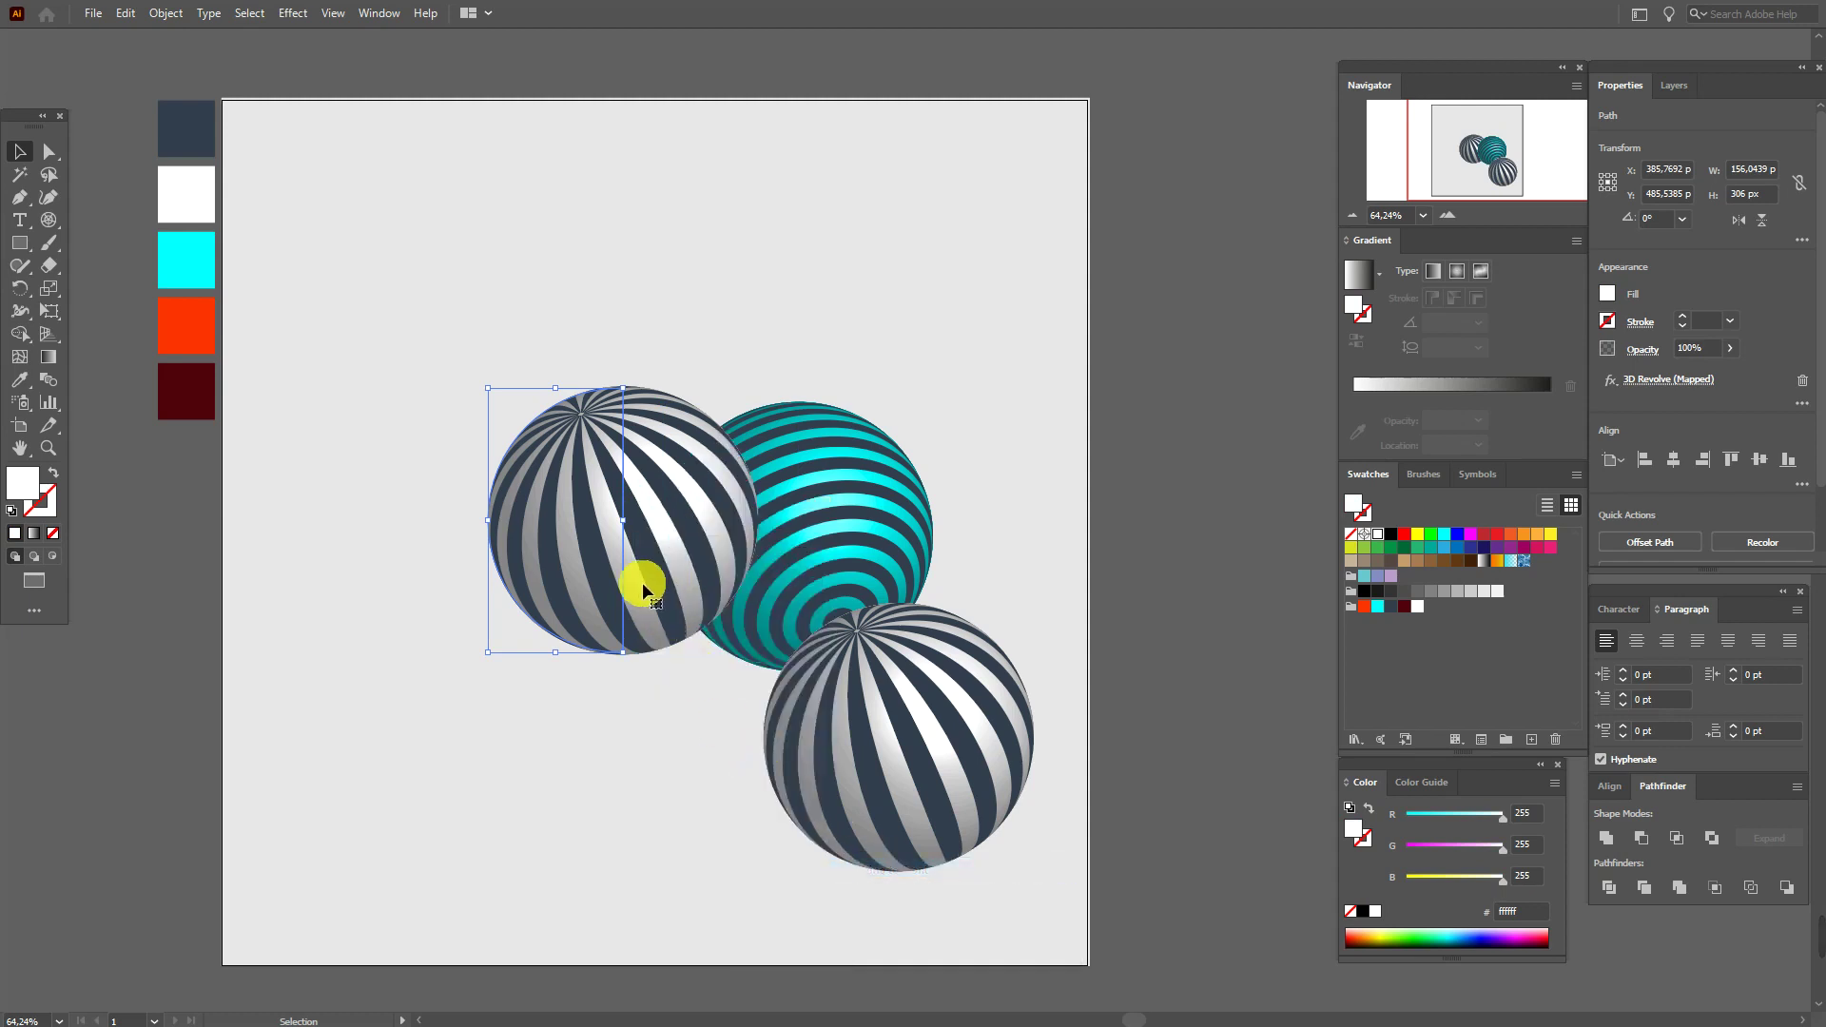
pyautogui.moveTo(640, 583); pyautogui.dragTo(590, 498)
# - Nudge the cyan sphere, move the bottom striped sphere up-left over the others, and fill it orange-red
pyautogui.click(794, 532)
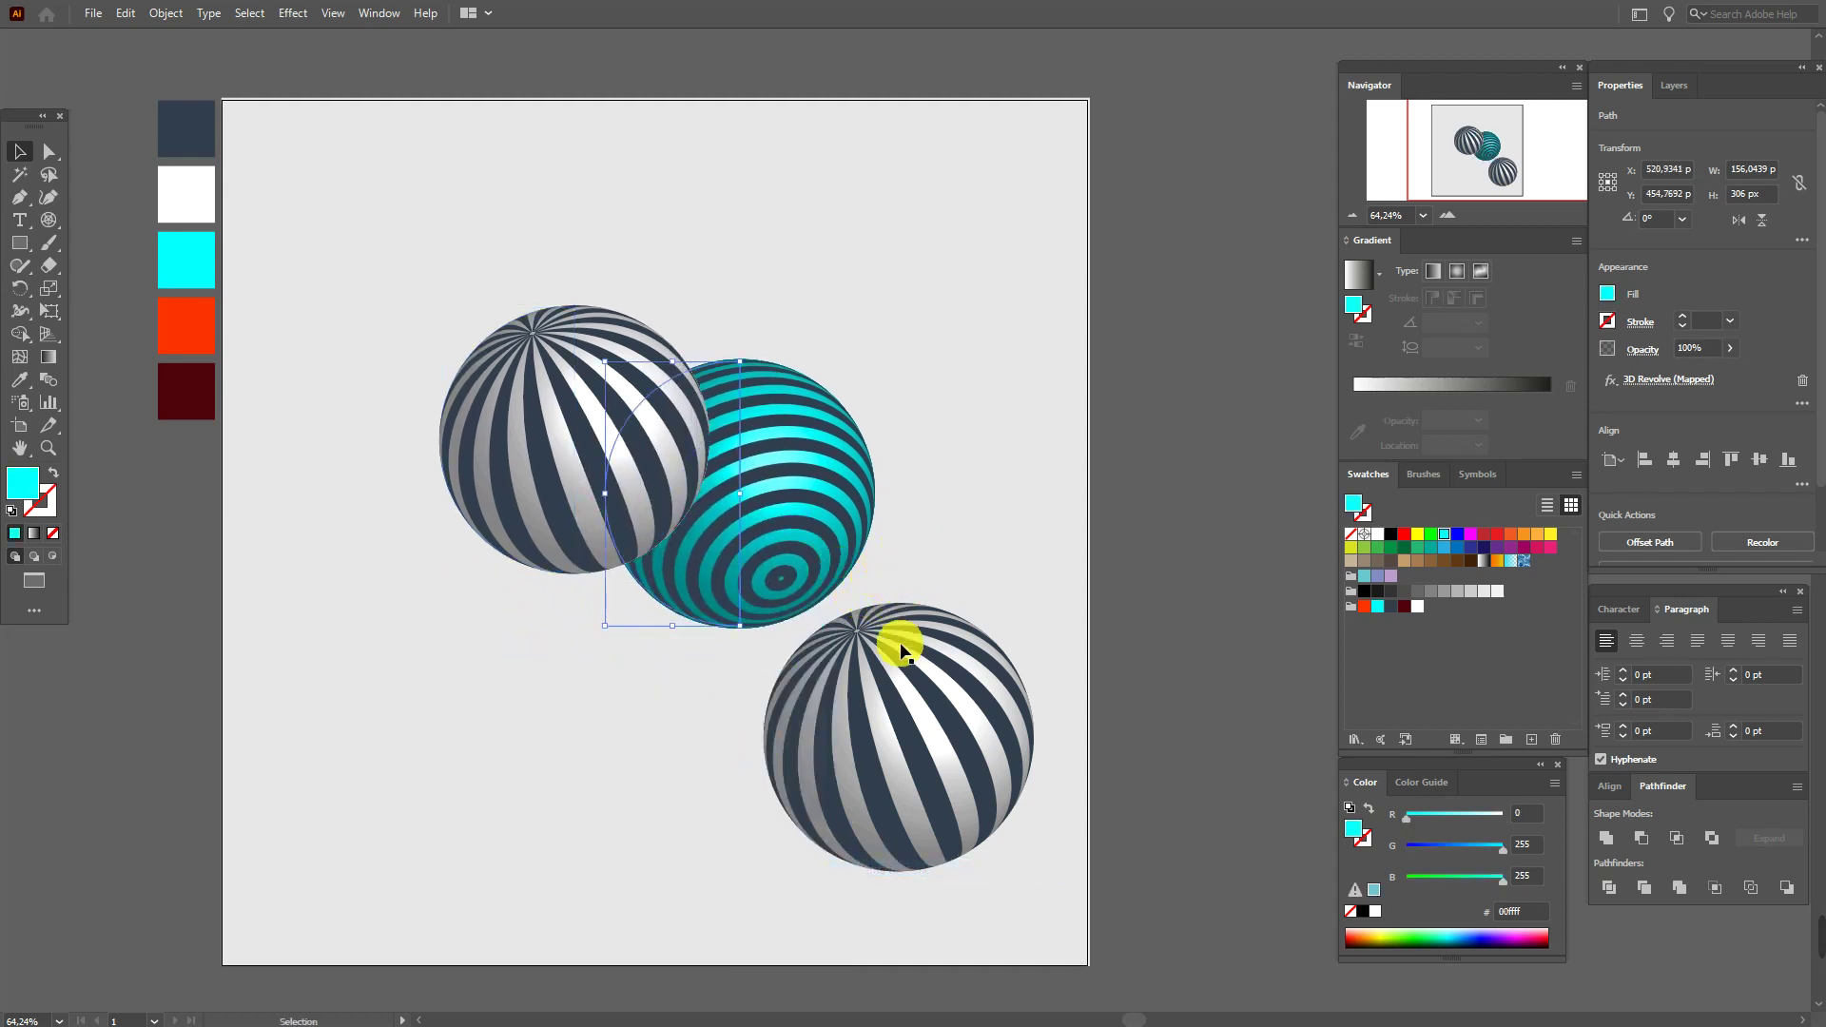
pyautogui.moveTo(796, 564); pyautogui.dragTo(820, 573)
pyautogui.moveTo(946, 785); pyautogui.dragTo(682, 682)
pyautogui.rightClick(681, 683)
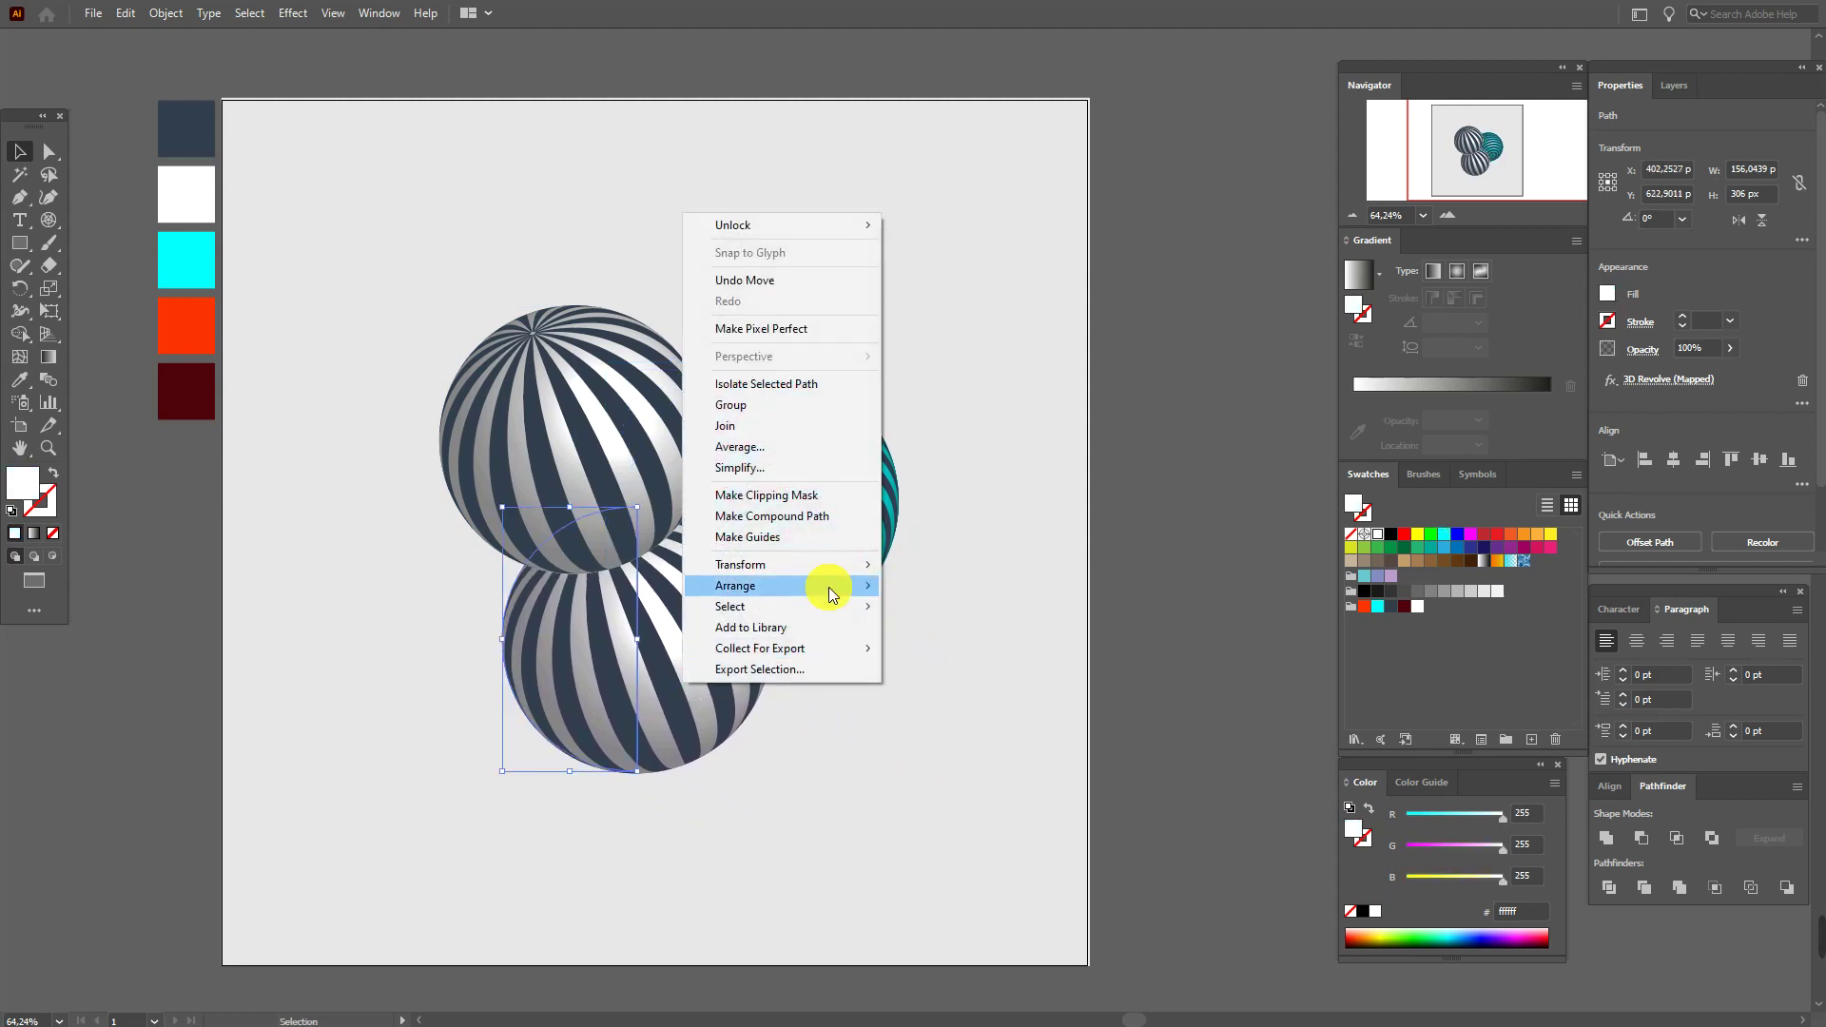
pyautogui.moveTo(829, 585)
pyautogui.moveTo(711, 715); pyautogui.dragTo(670, 696)
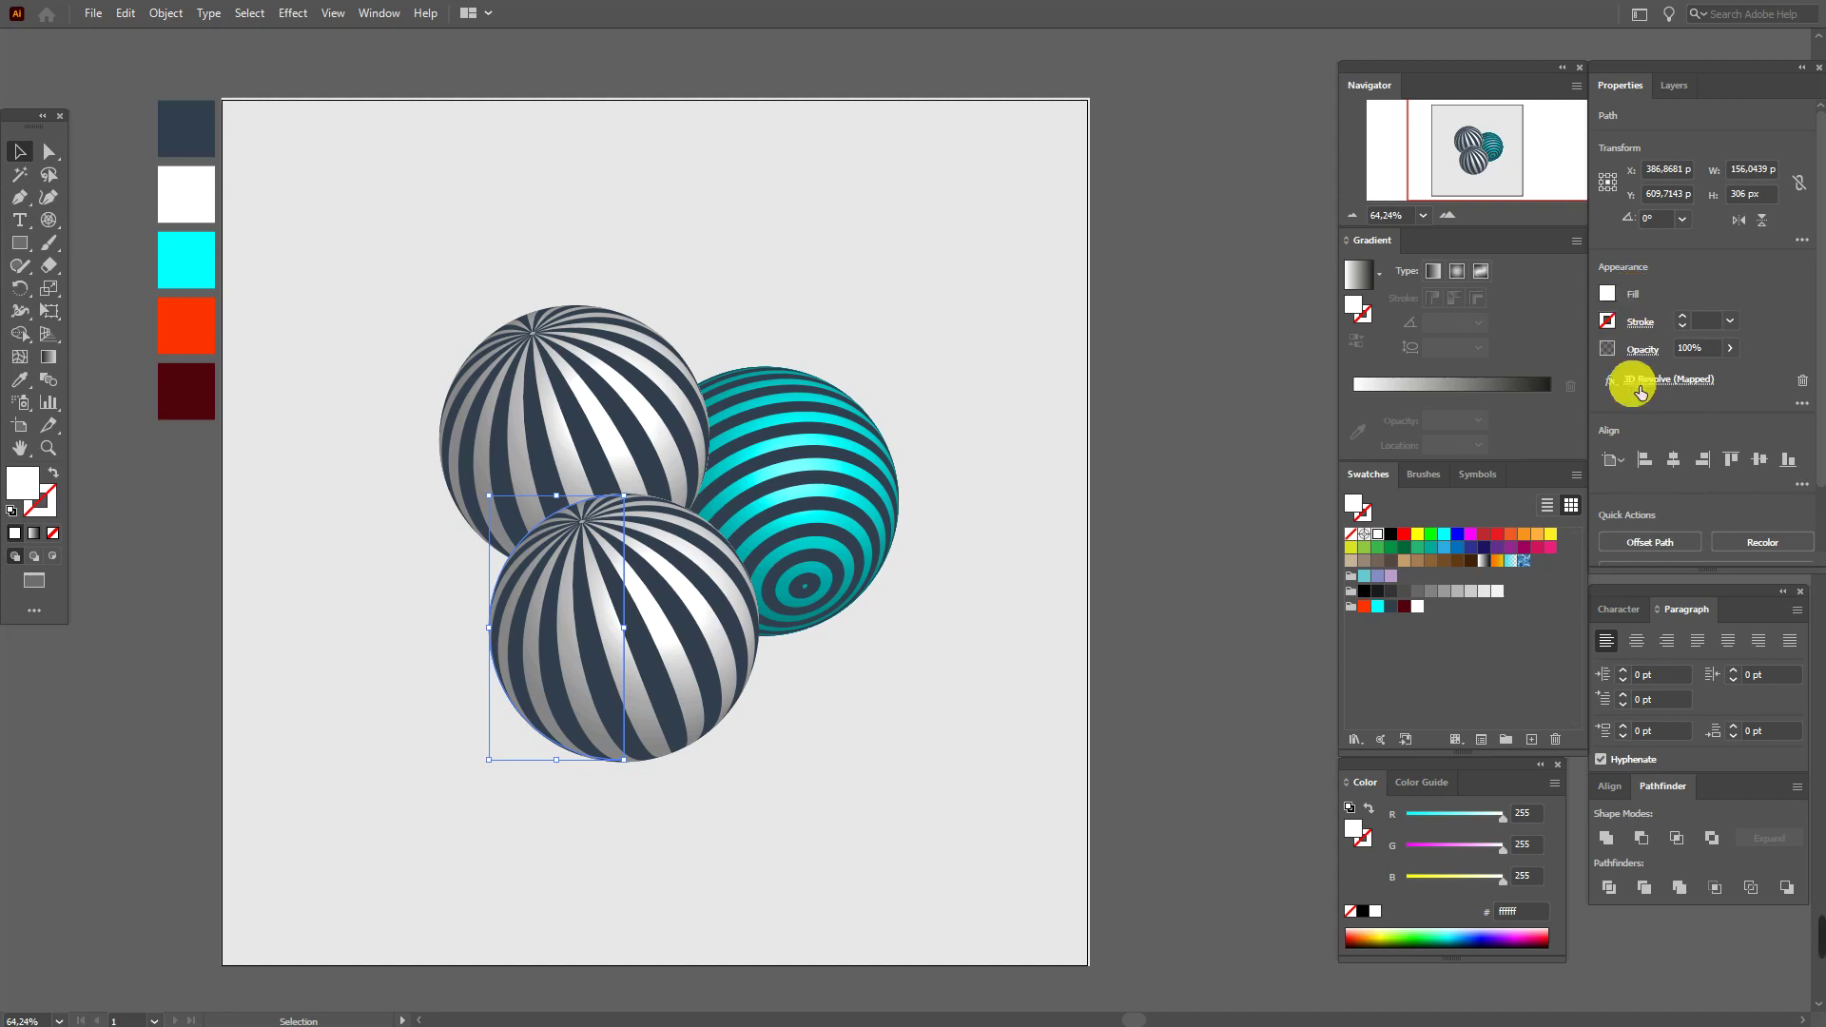
pyautogui.click(1368, 608)
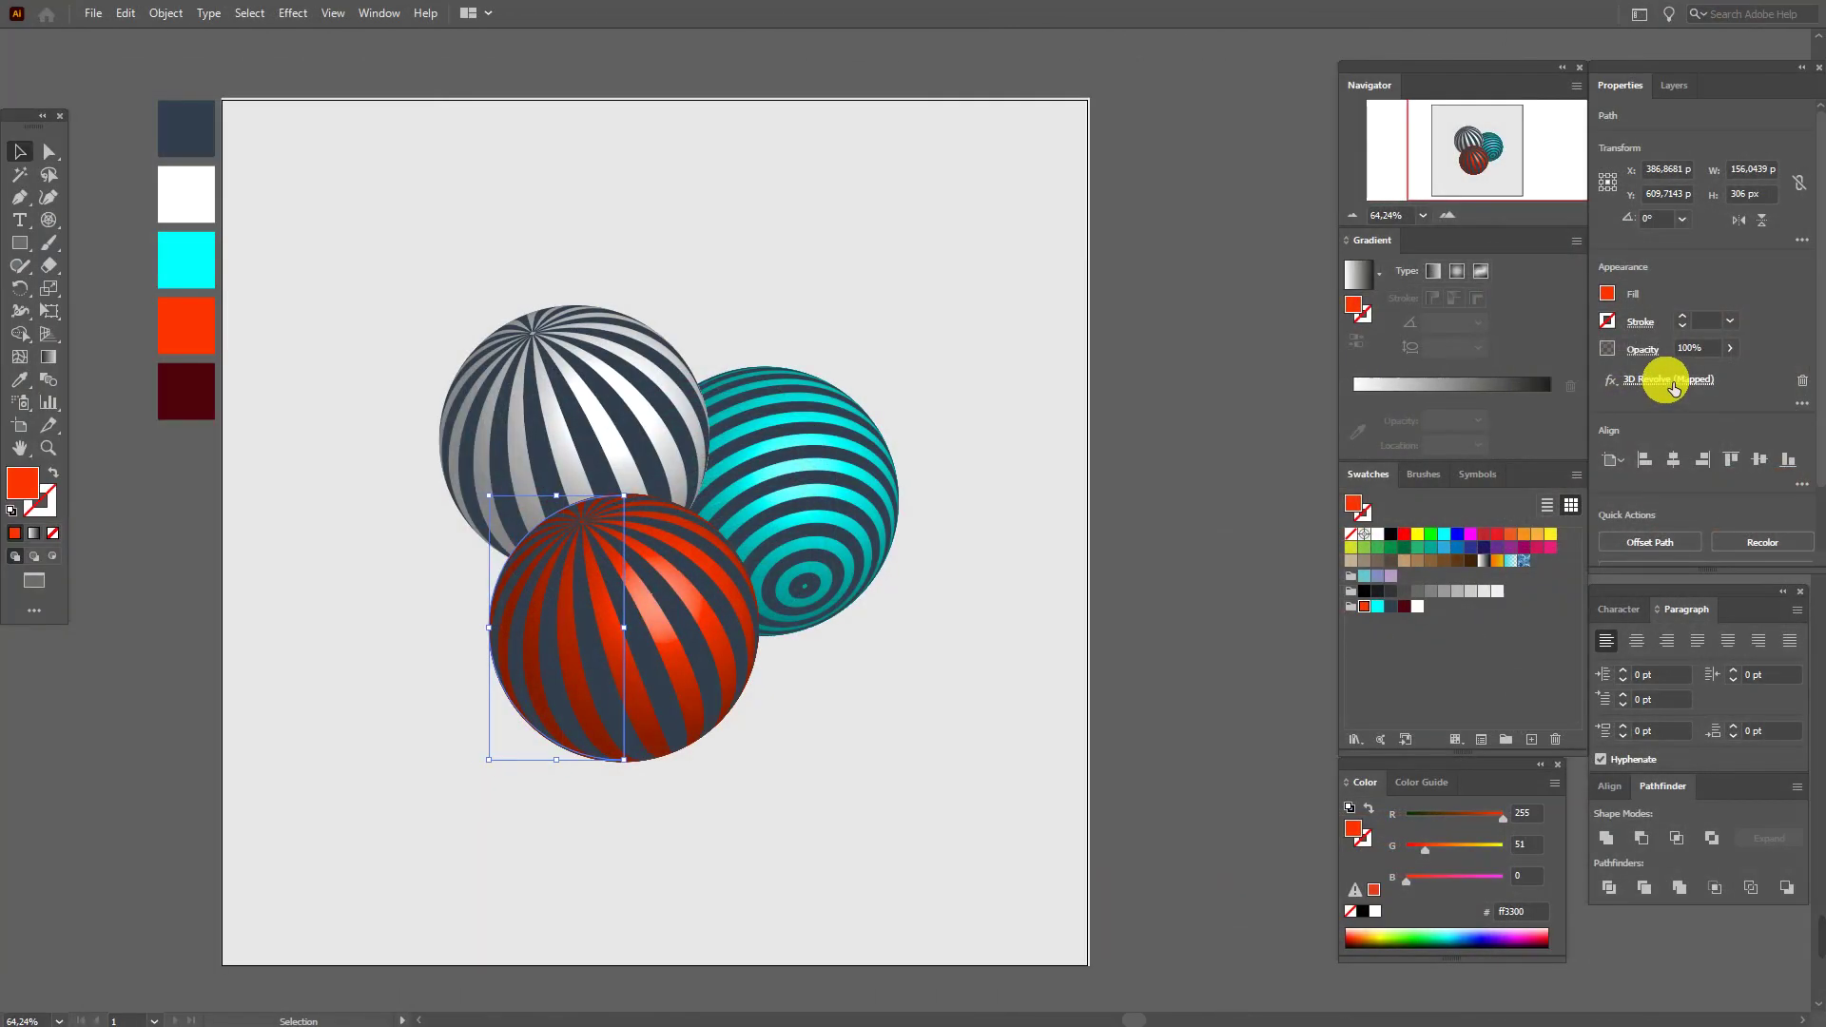
# - Replace the front sphere's stripes with New Symbol 2's white dots, repositioning and stretching the pattern slightly
pyautogui.click(1666, 380)
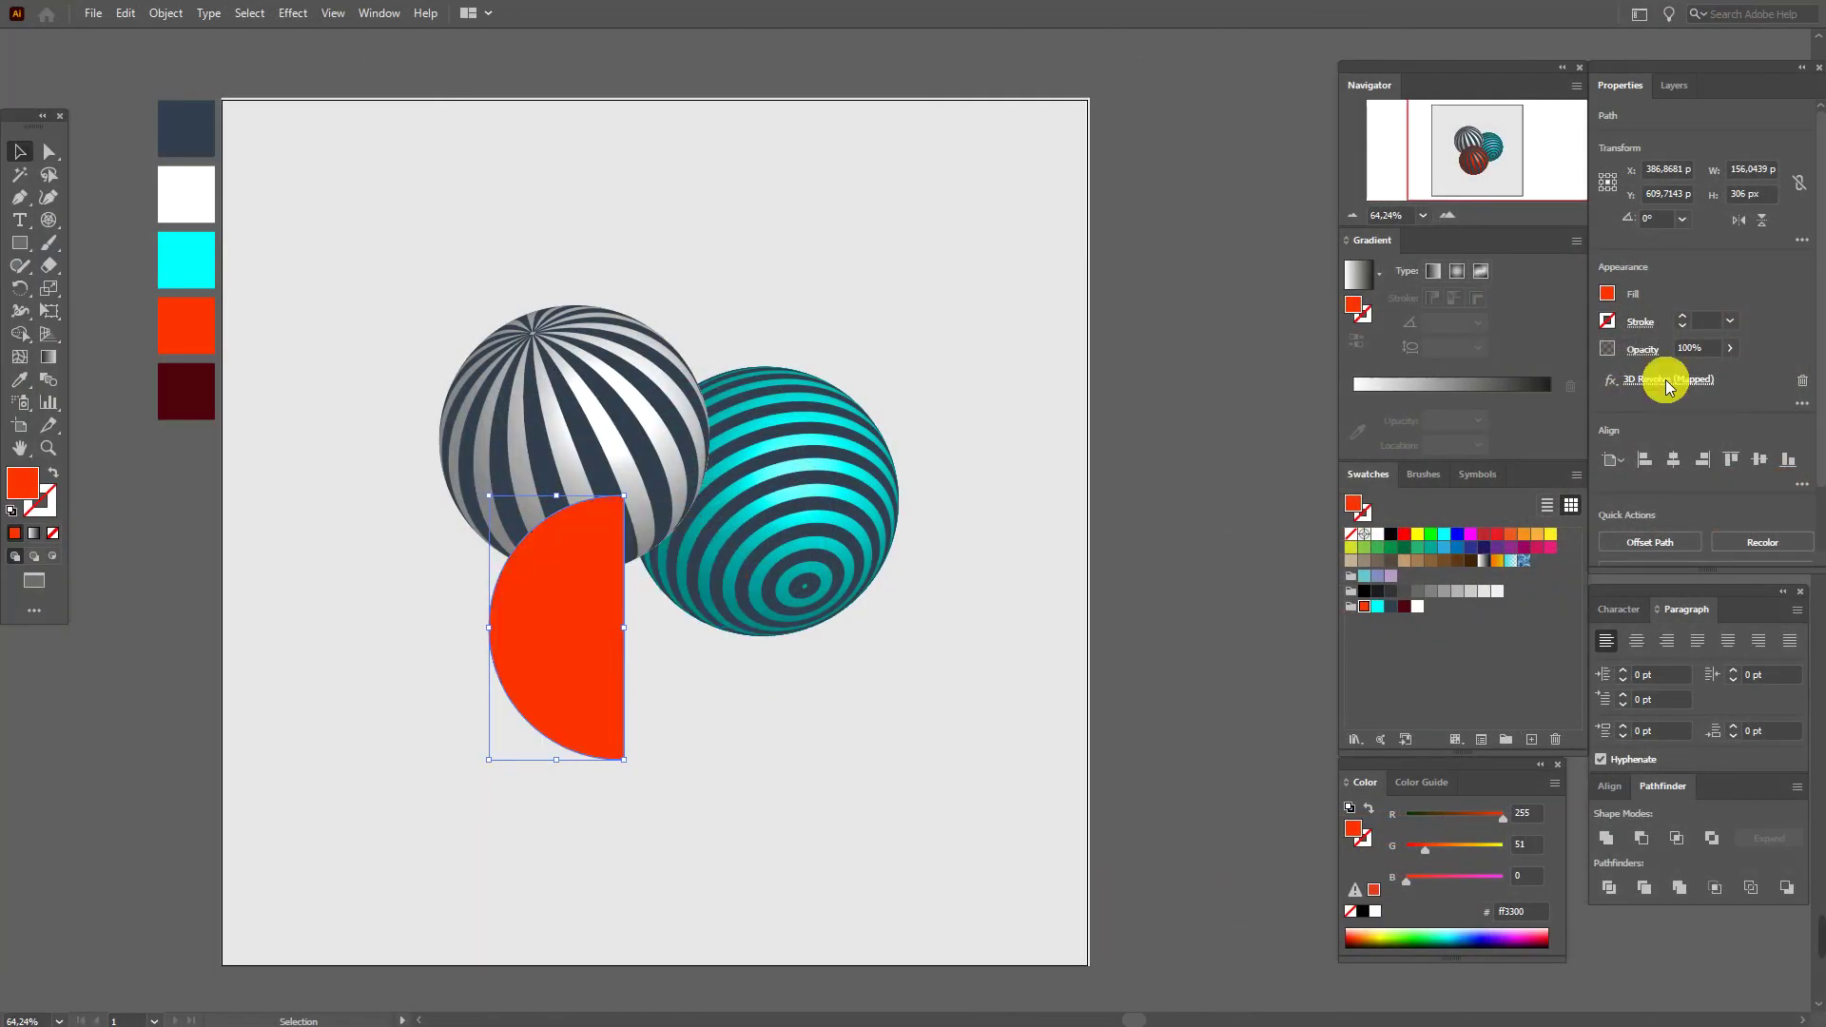
pyautogui.click(1388, 550)
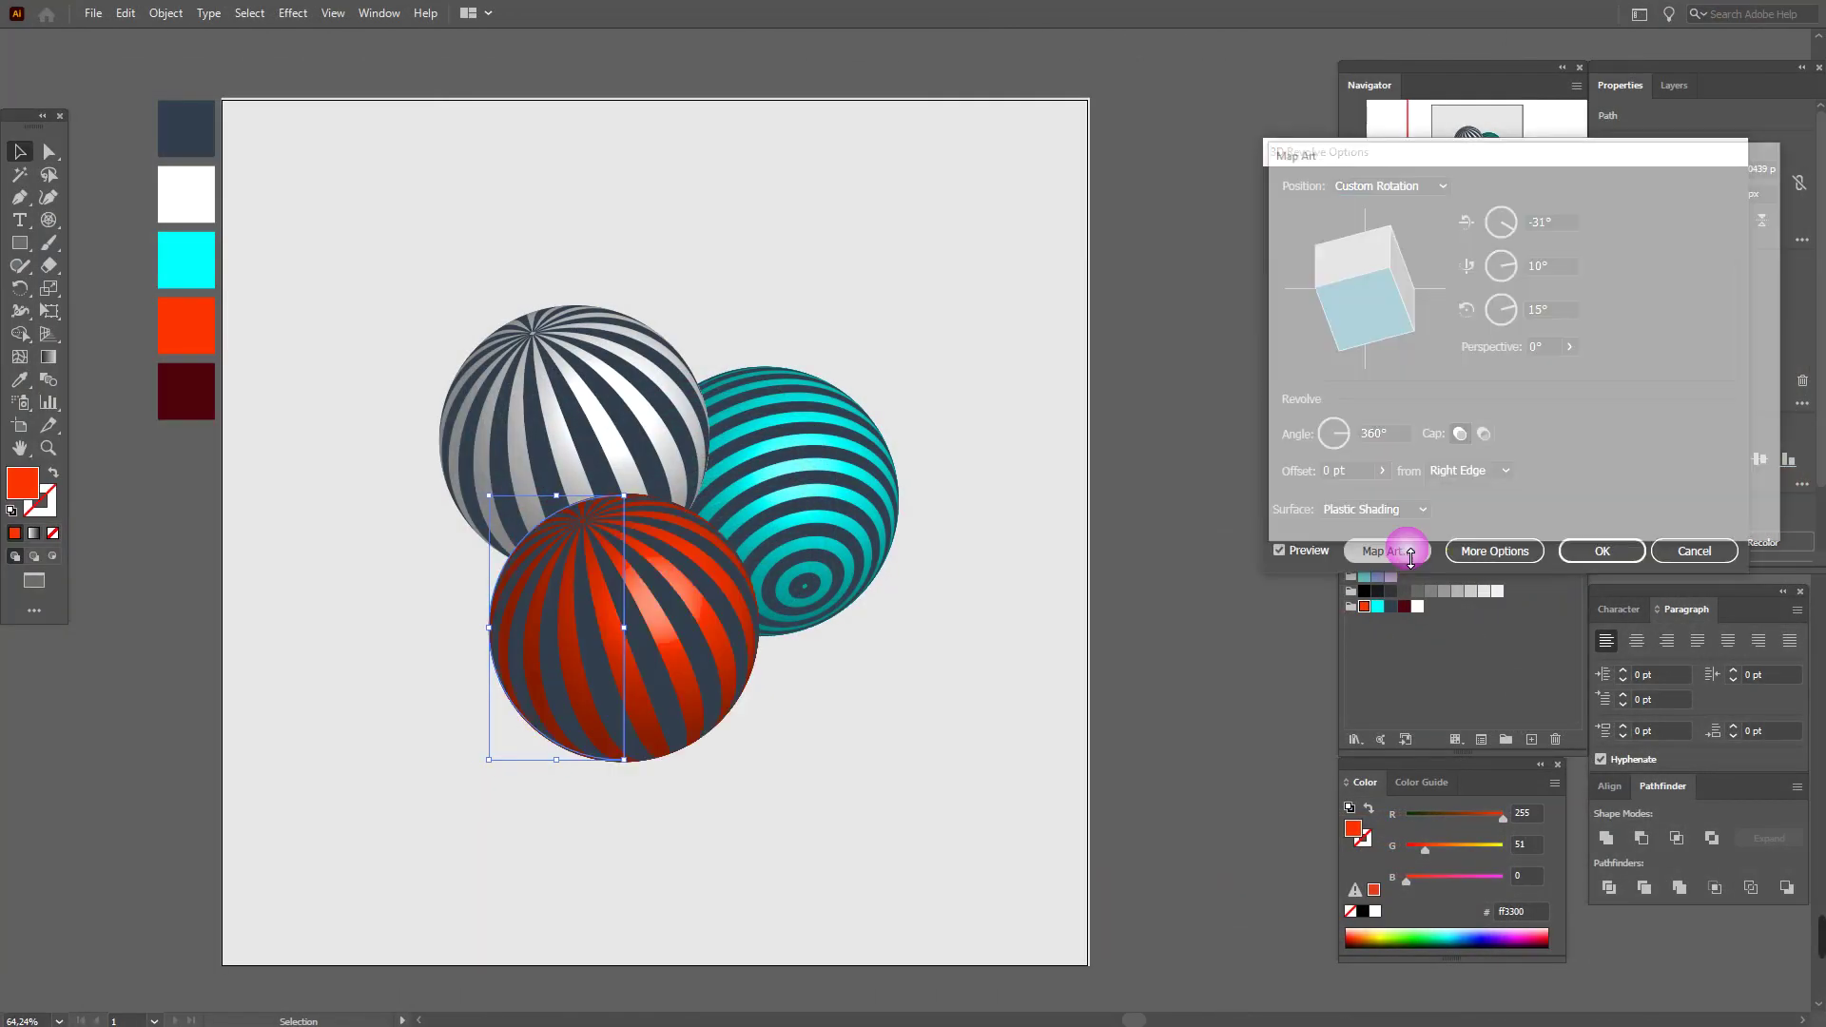
pyautogui.click(1419, 488)
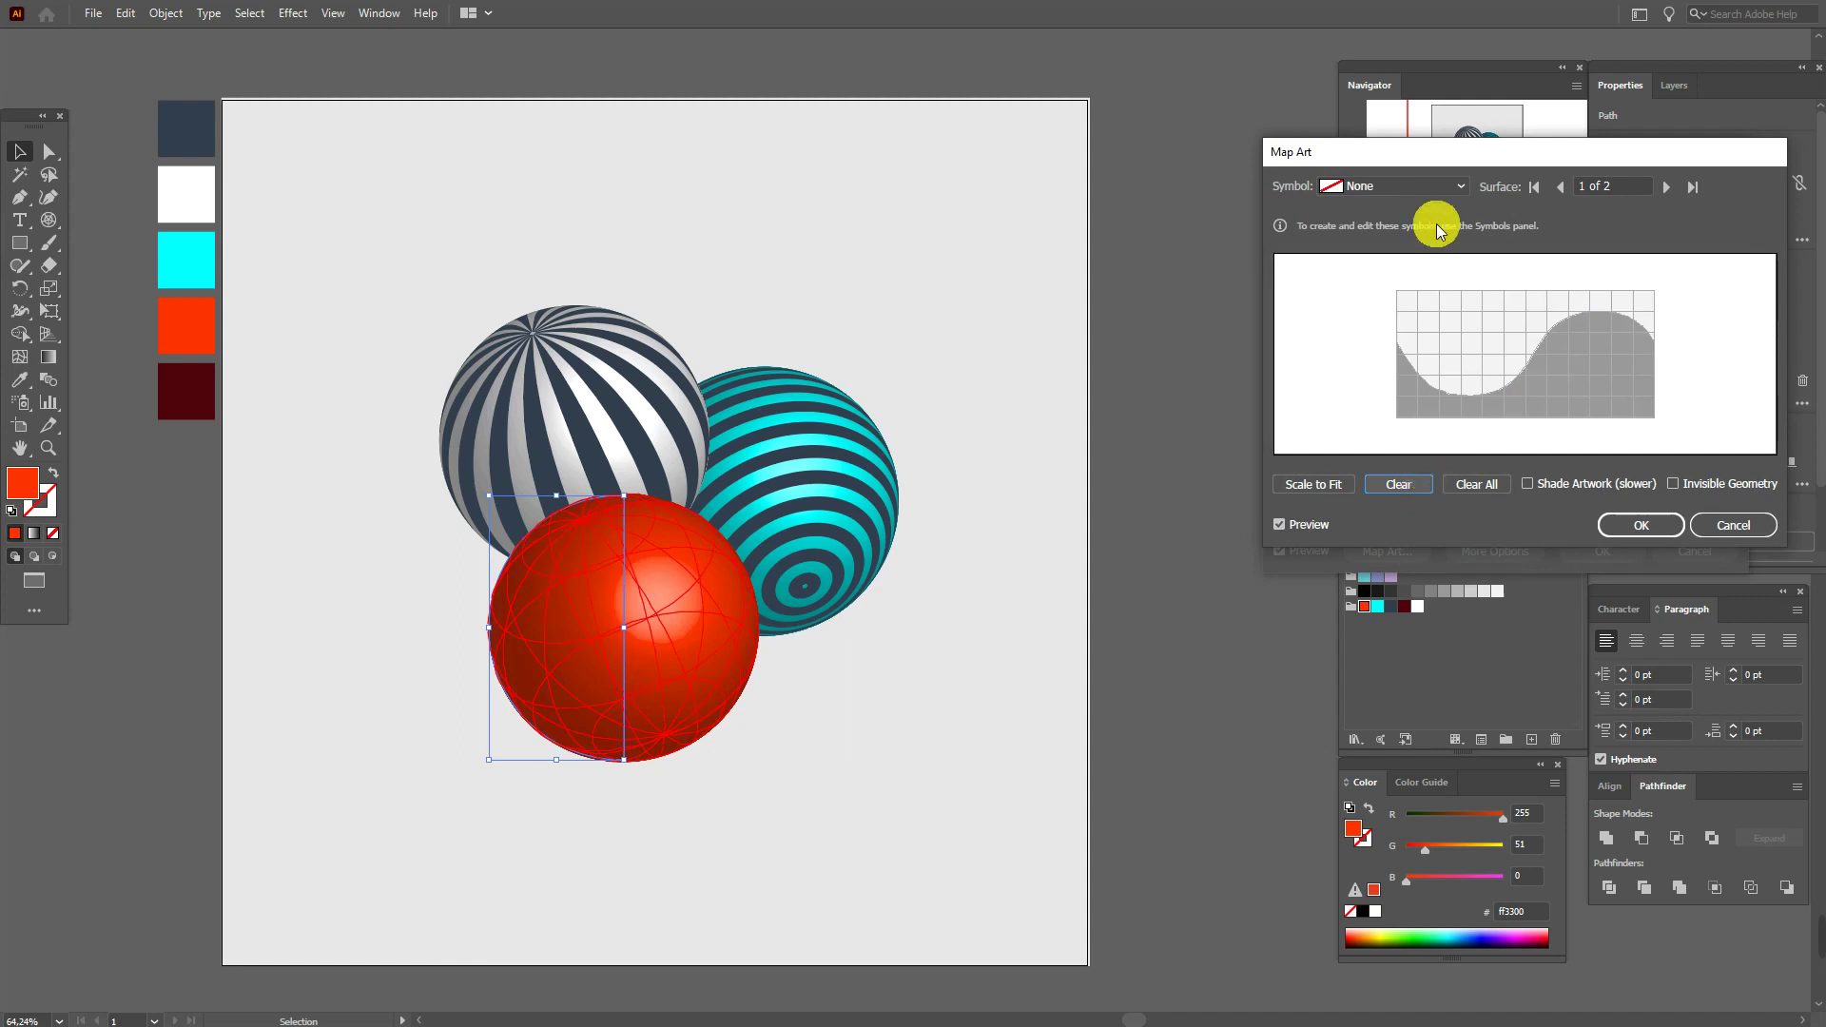
pyautogui.click(1435, 189)
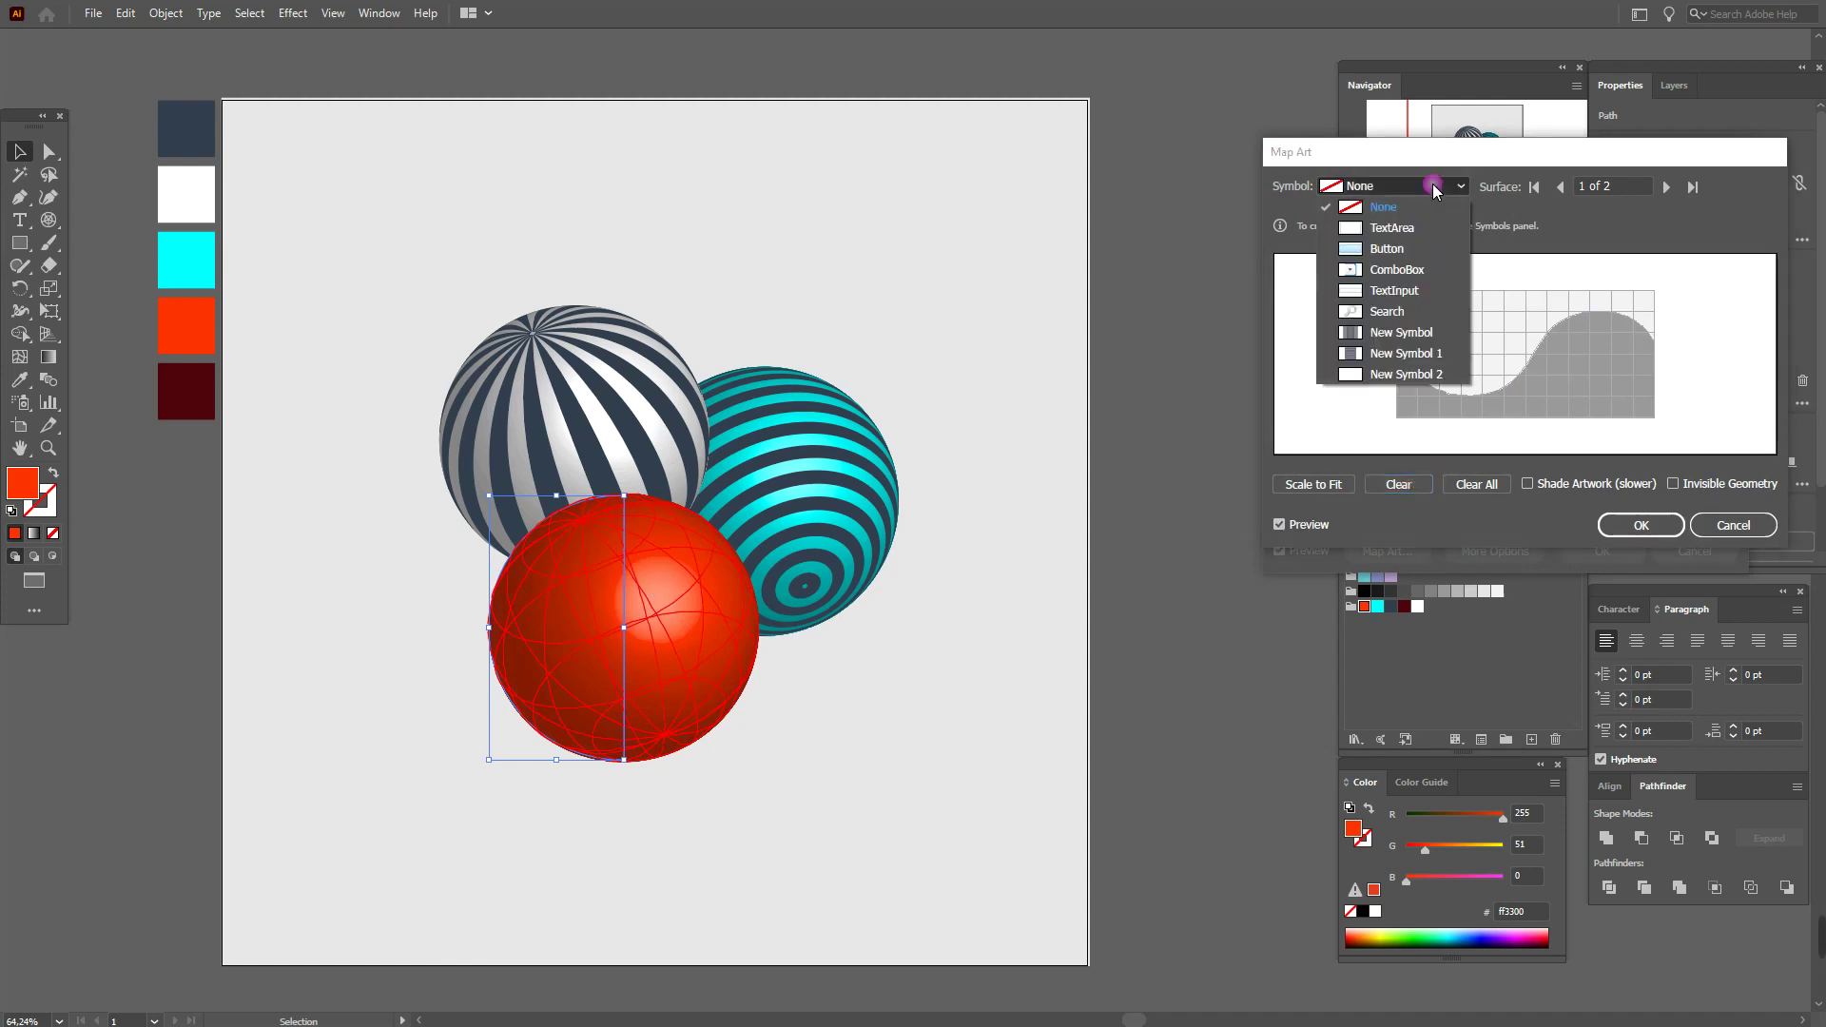
pyautogui.click(1413, 374)
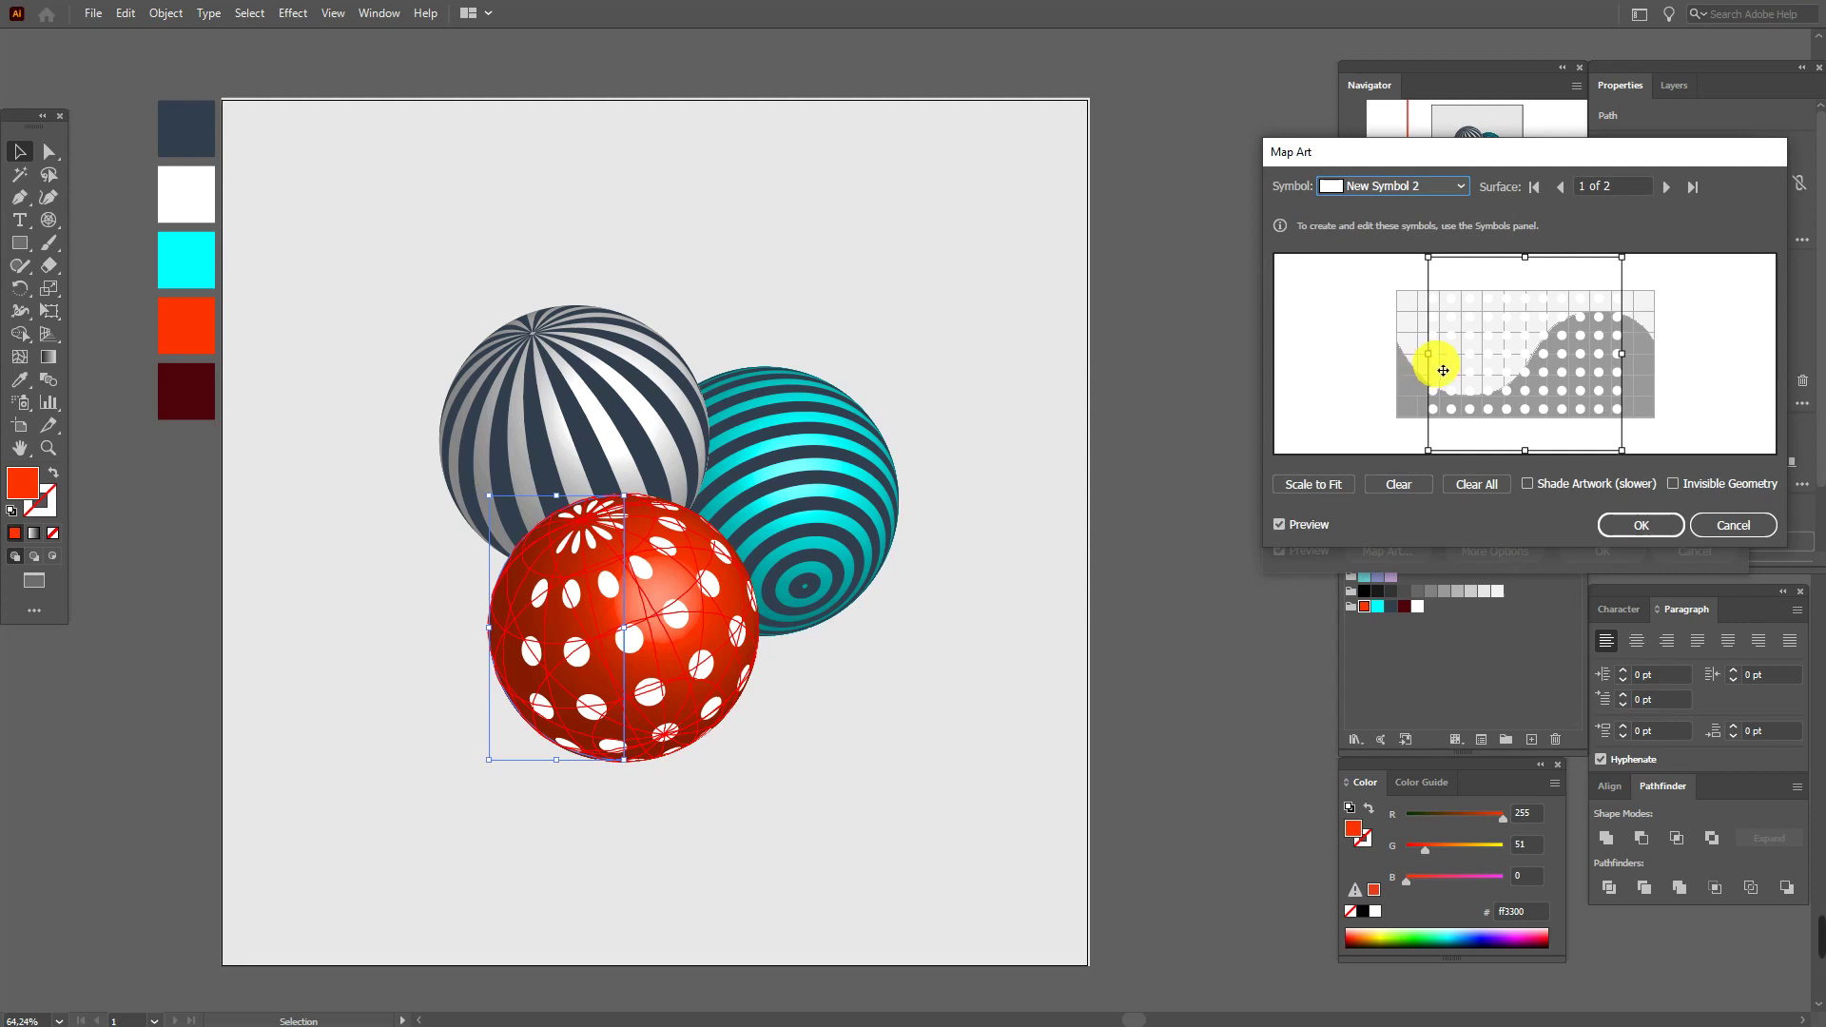
pyautogui.moveTo(1443, 366)
pyautogui.mouseDown()
pyautogui.moveTo(1516, 380)
pyautogui.moveTo(1509, 408)
pyautogui.moveTo(1463, 383)
pyautogui.mouseUp()
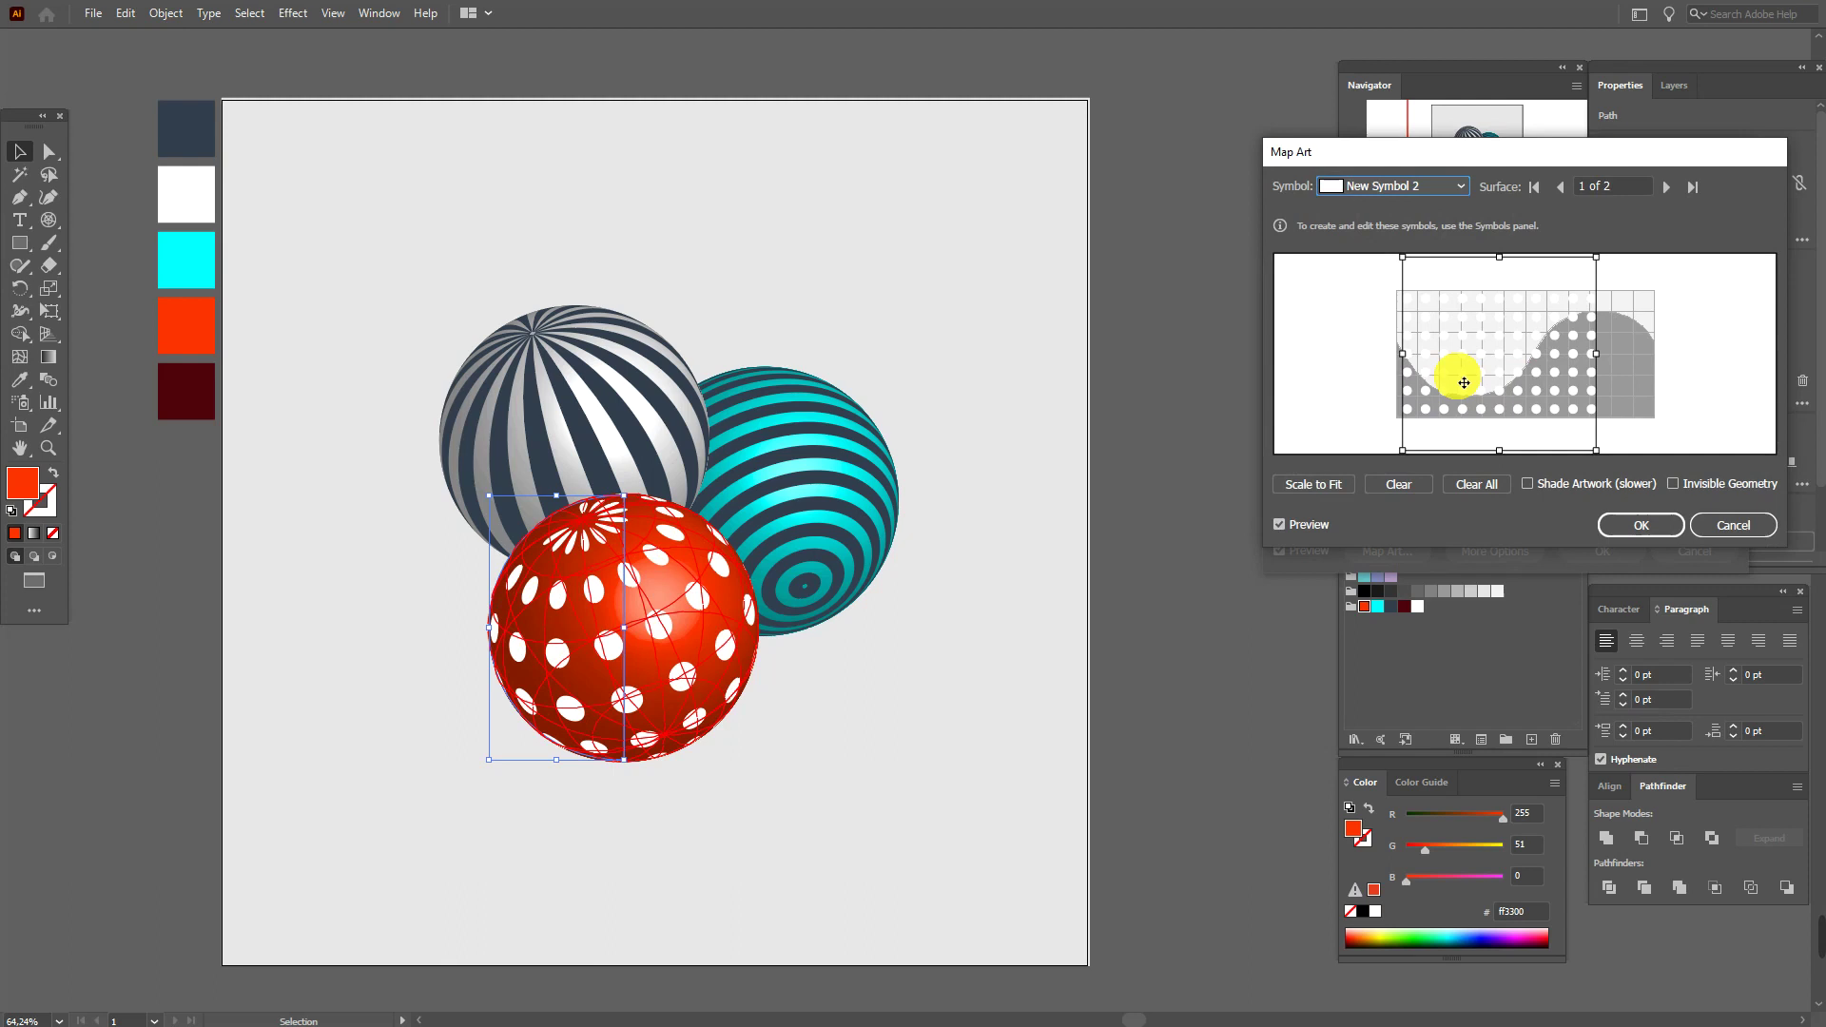
pyautogui.moveTo(1498, 259); pyautogui.dragTo(1508, 273)
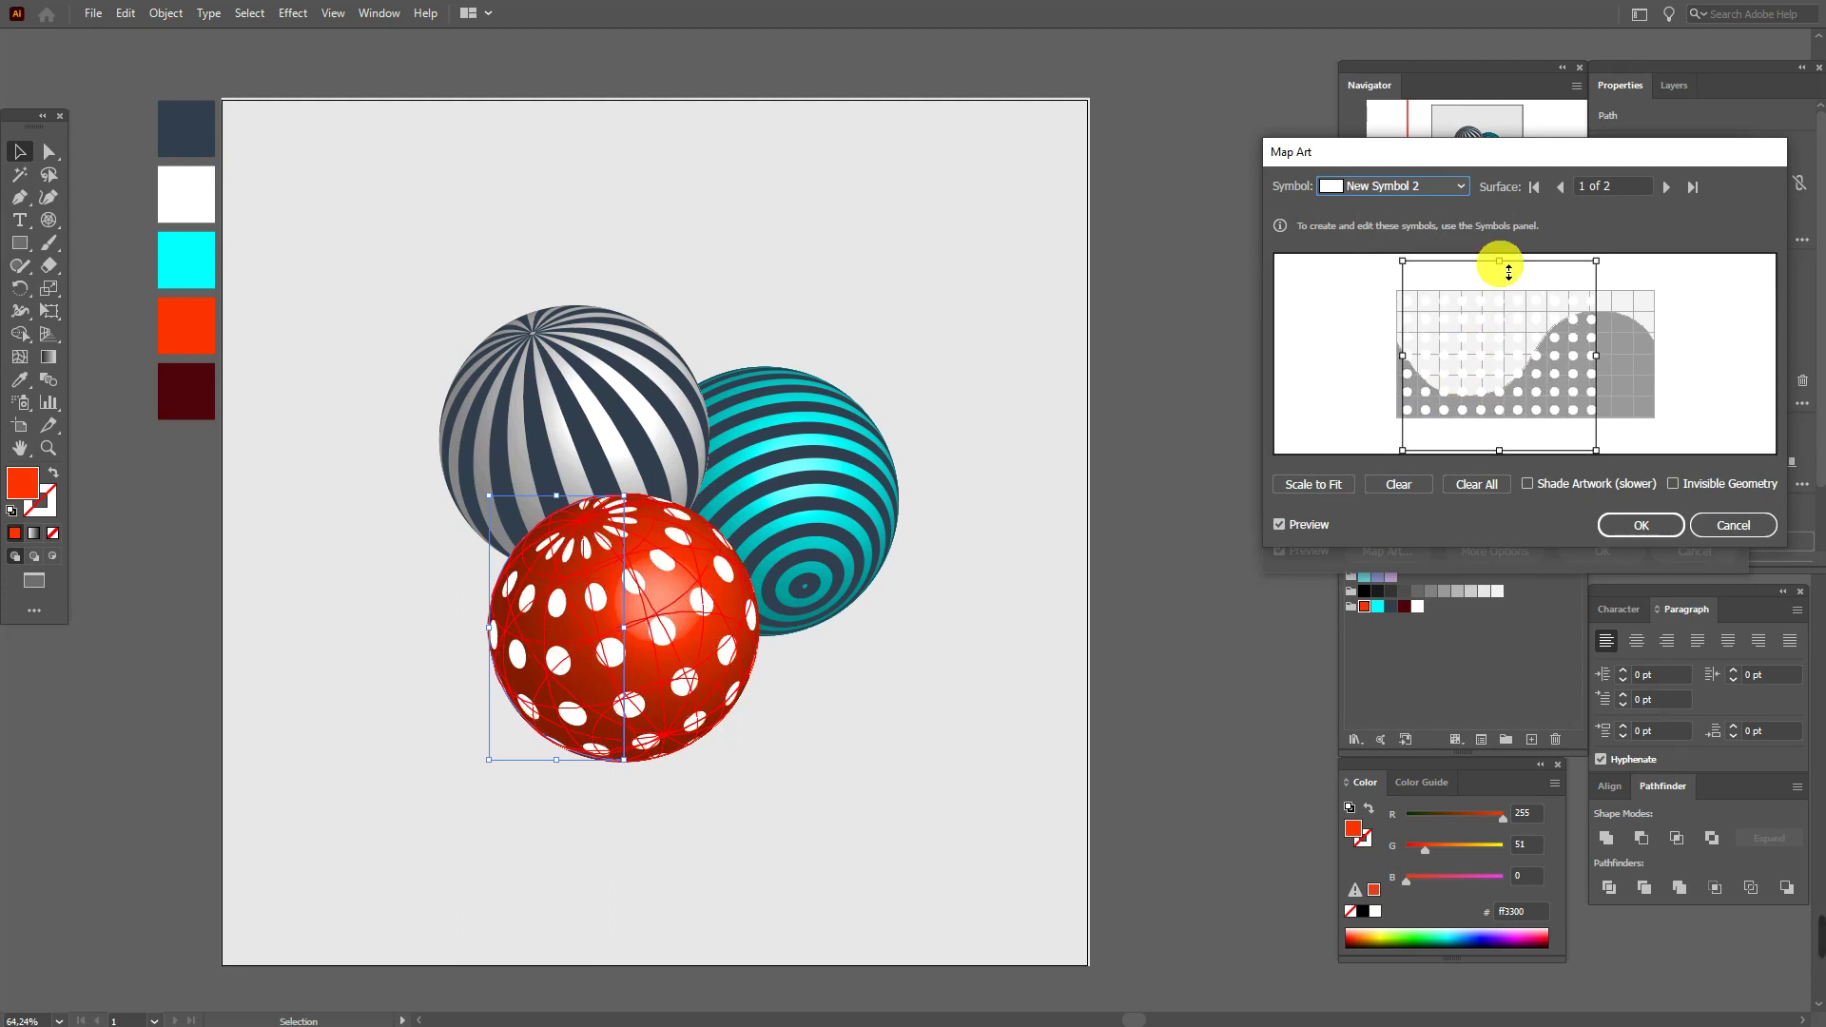
# - Confirm the dot mapping and rotate the red sphere to 4°, 0°, 24°
pyautogui.click(1619, 523)
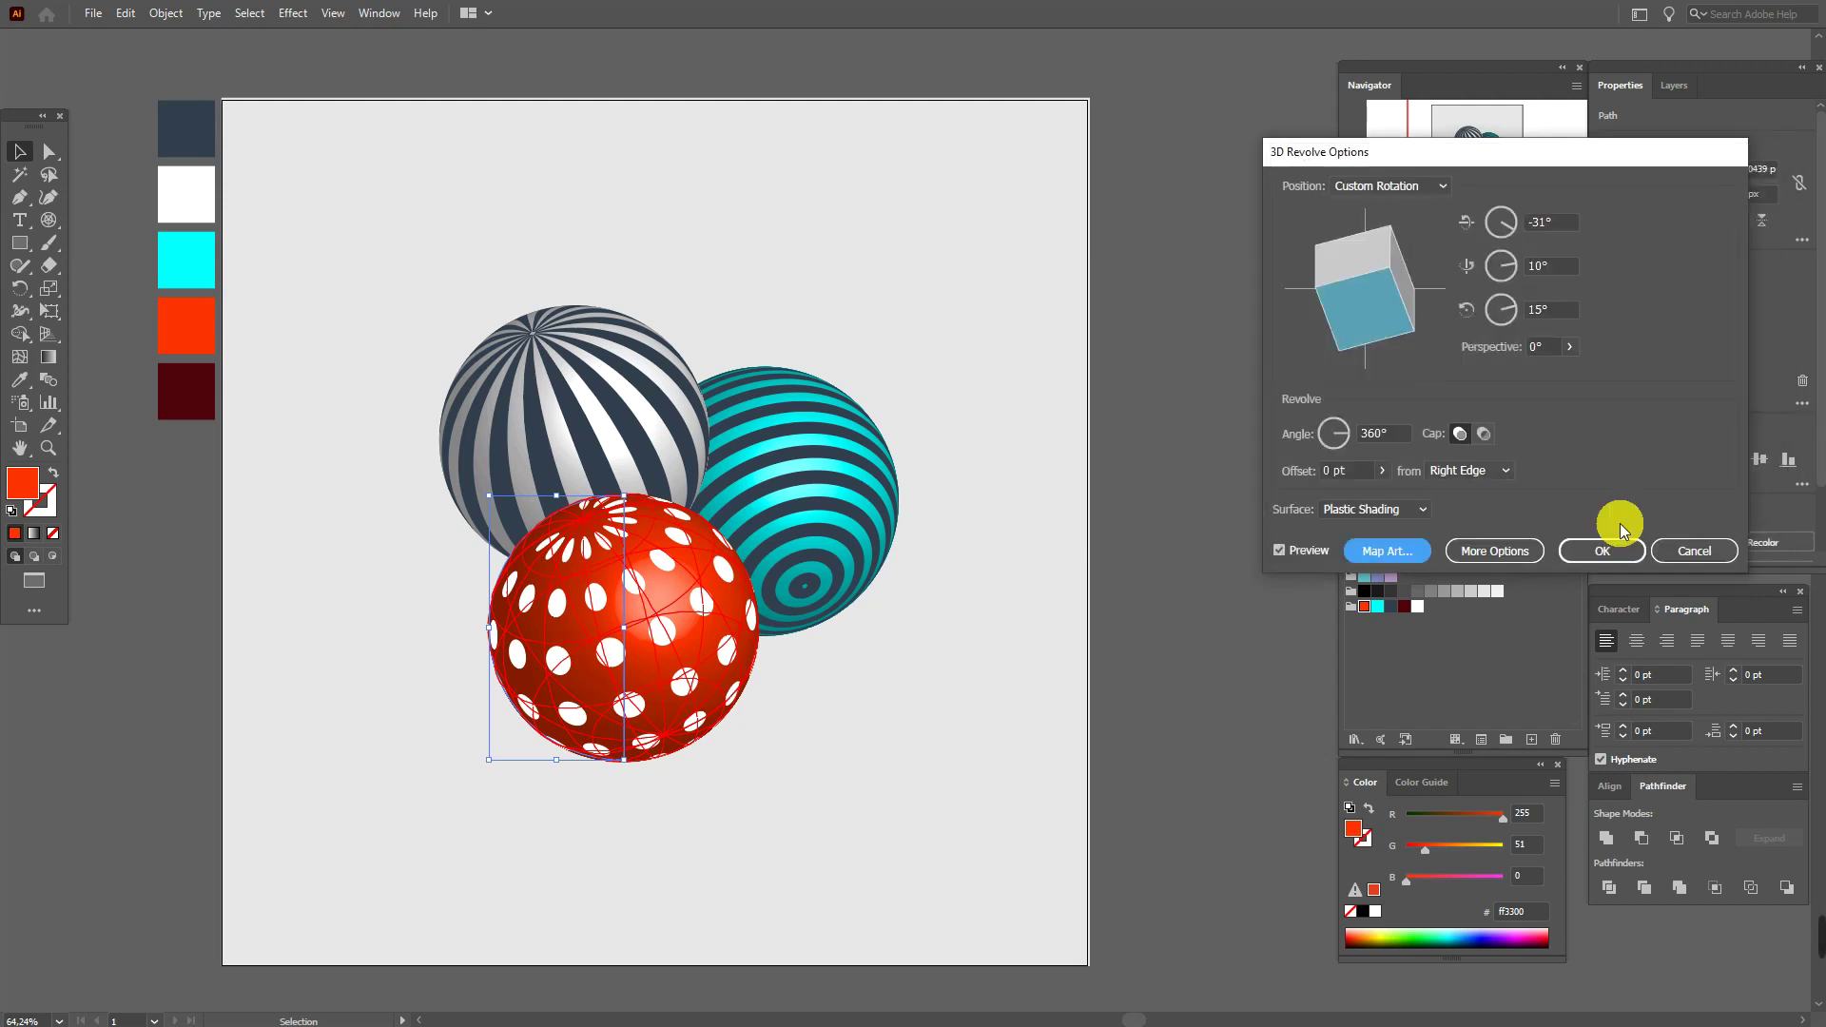
pyautogui.moveTo(1373, 304); pyautogui.dragTo(1378, 295)
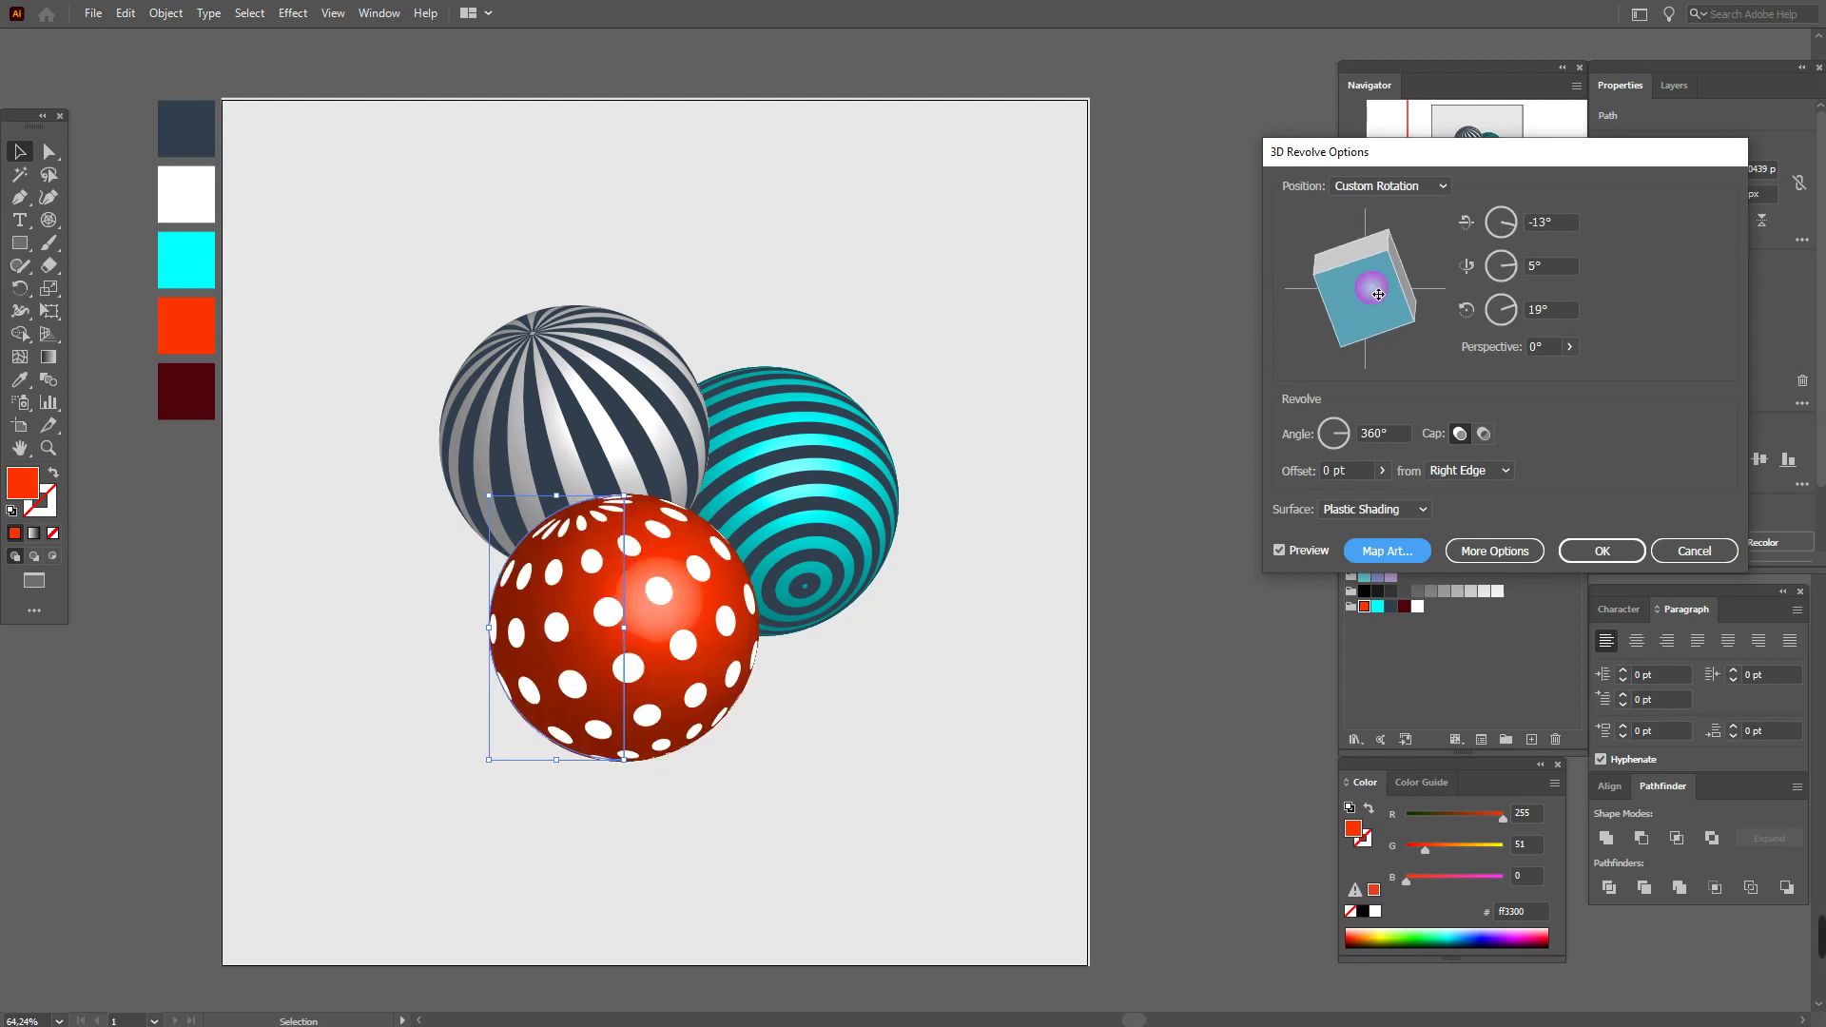
pyautogui.click(1379, 311)
pyautogui.moveTo(1378, 311); pyautogui.dragTo(1391, 310)
pyautogui.click(1387, 300)
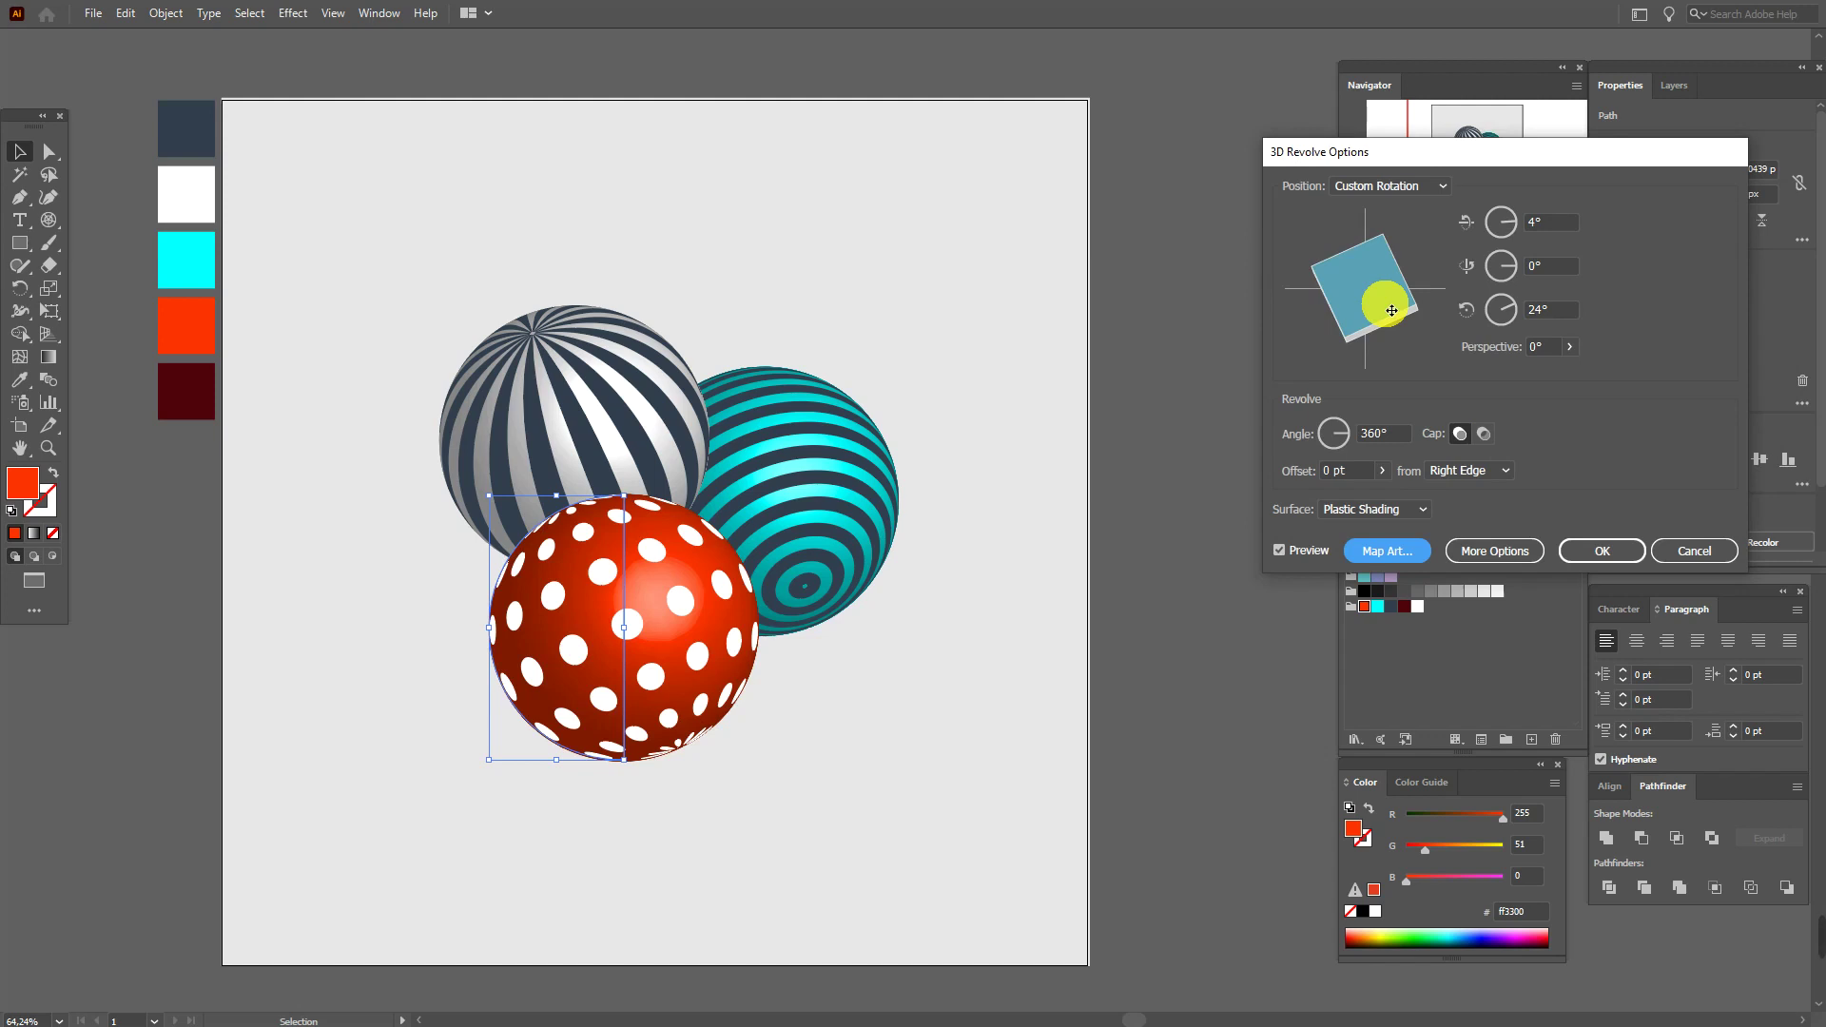
# - Lower the red sphere's highlight intensity in the lighting options
pyautogui.click(1480, 552)
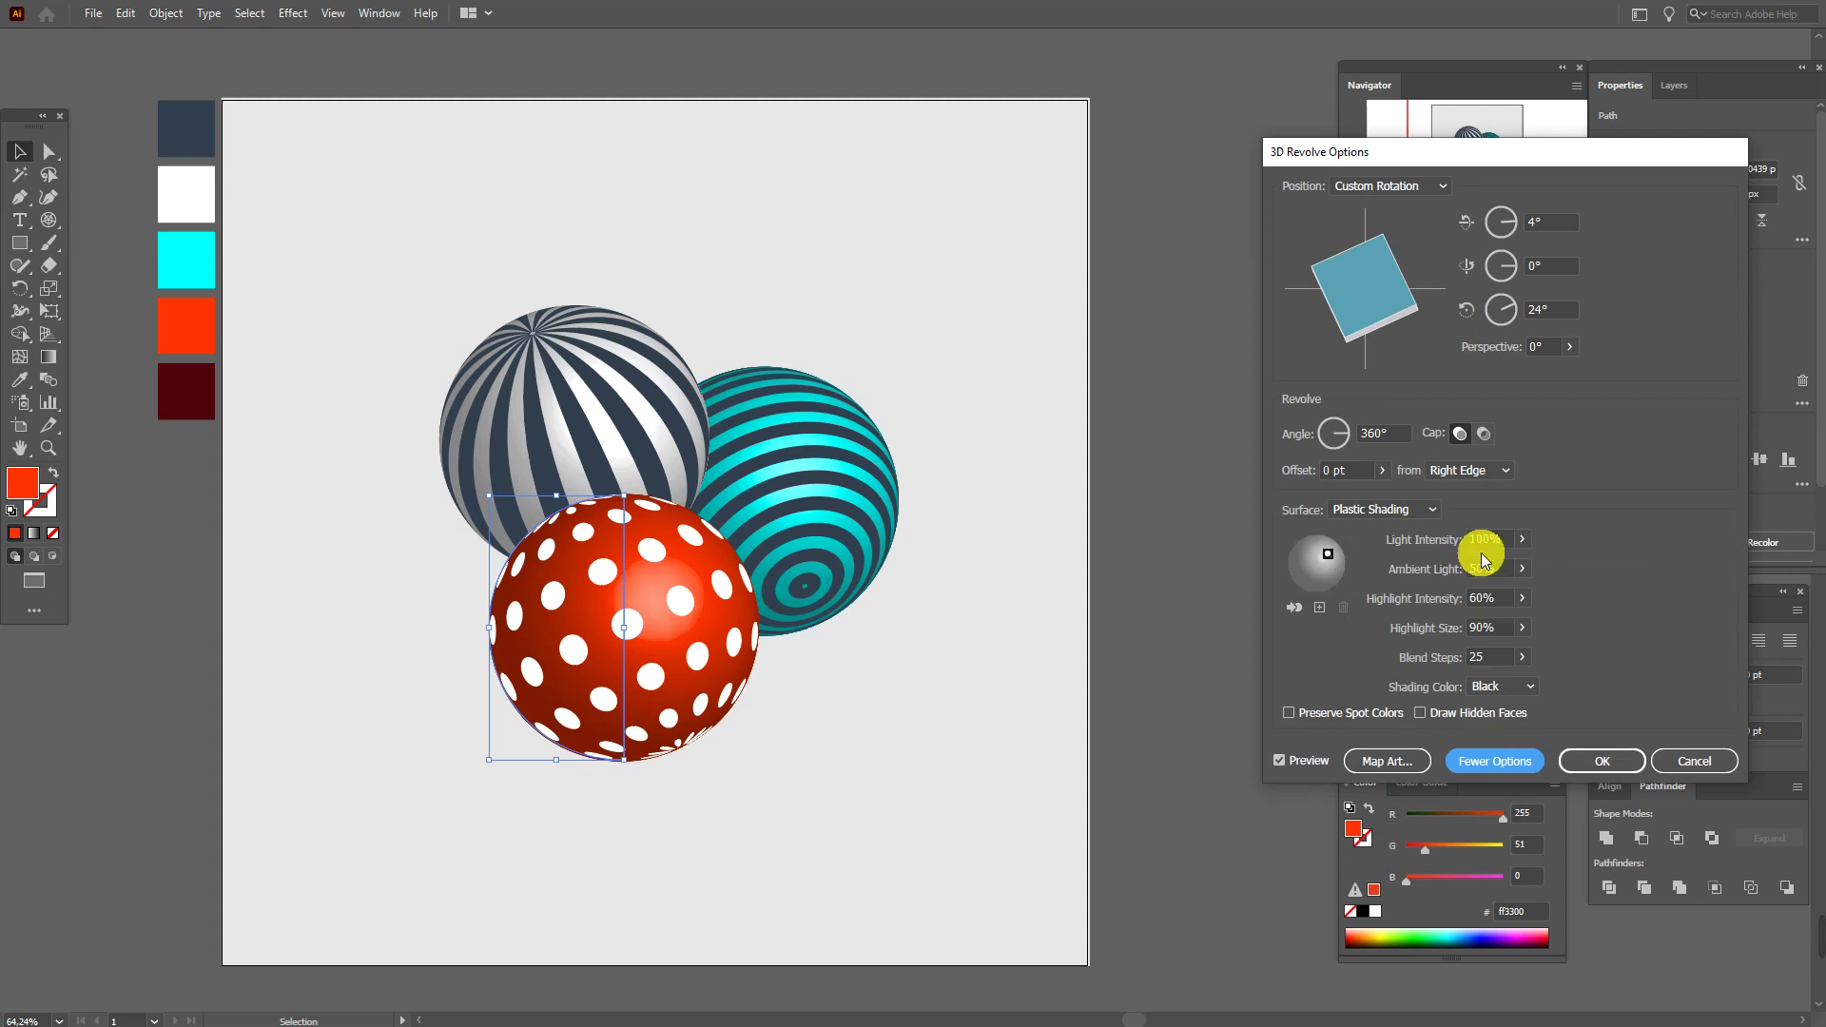
pyautogui.click(1521, 597)
pyautogui.moveTo(1490, 625); pyautogui.dragTo(1470, 626)
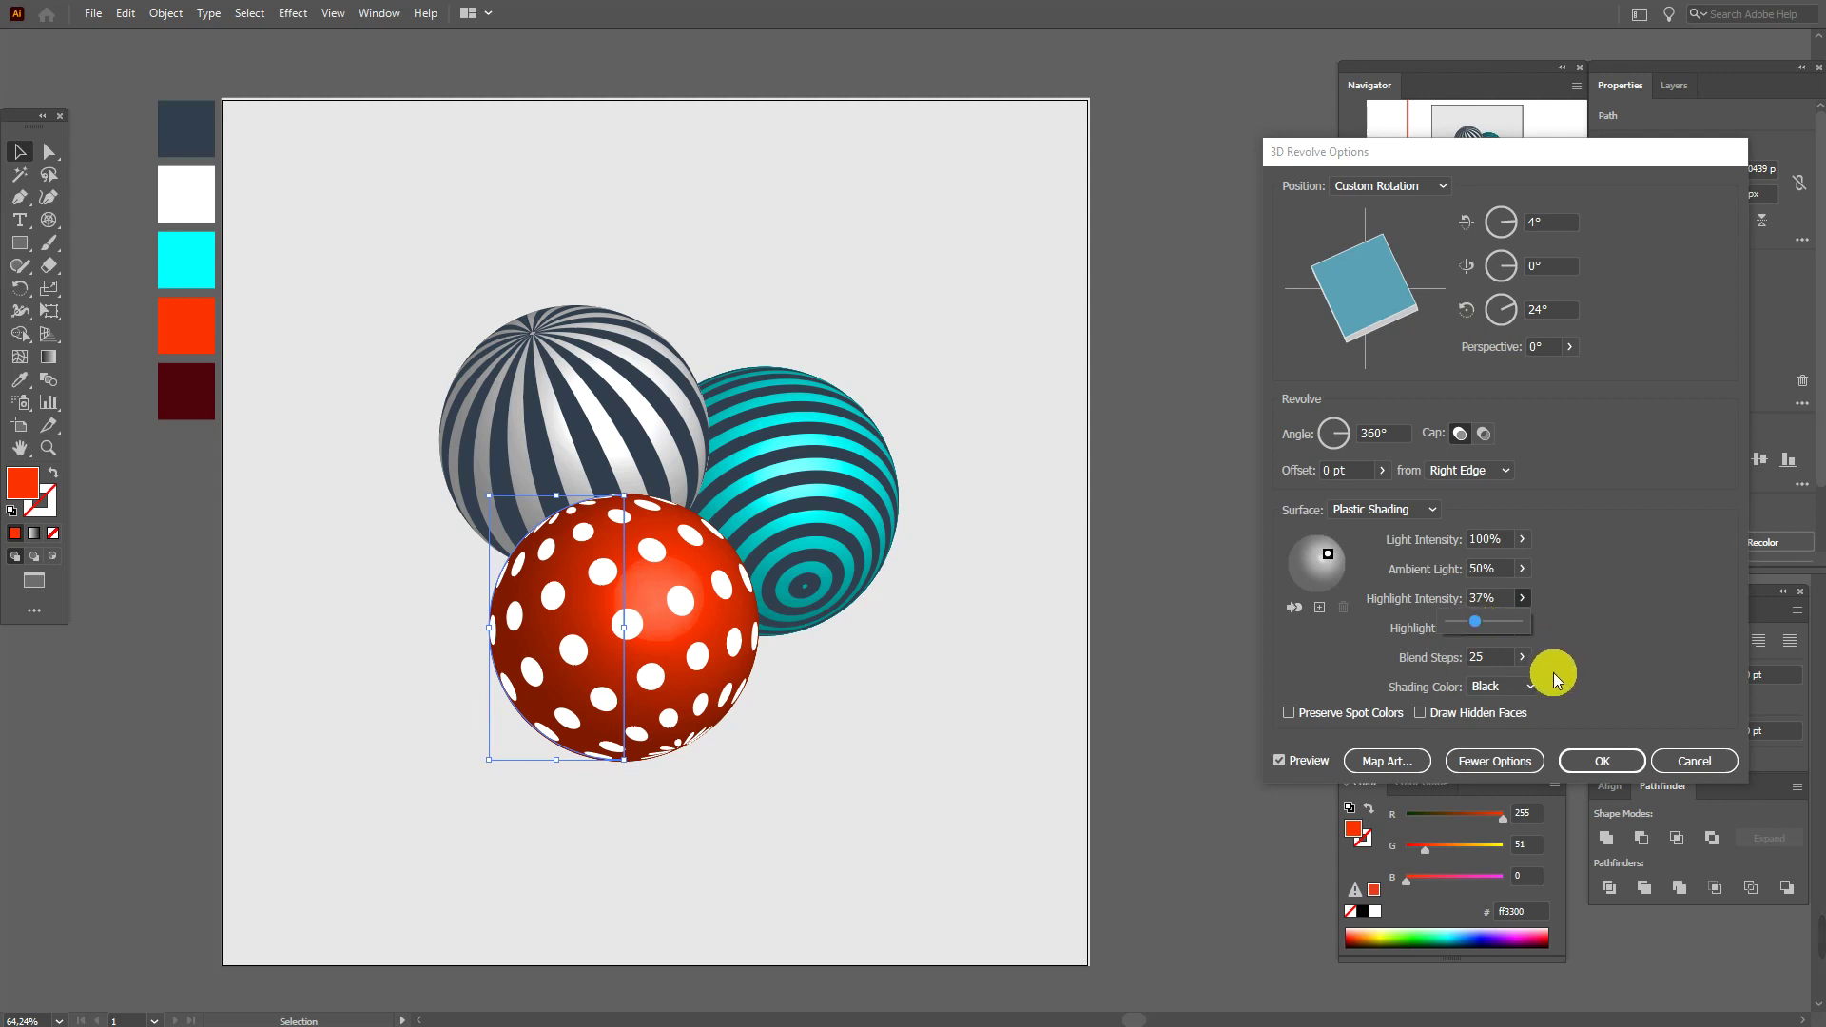
# - Set a custom dark maroon 51020b shading colour and apply the 3D revolve
pyautogui.click(1526, 688)
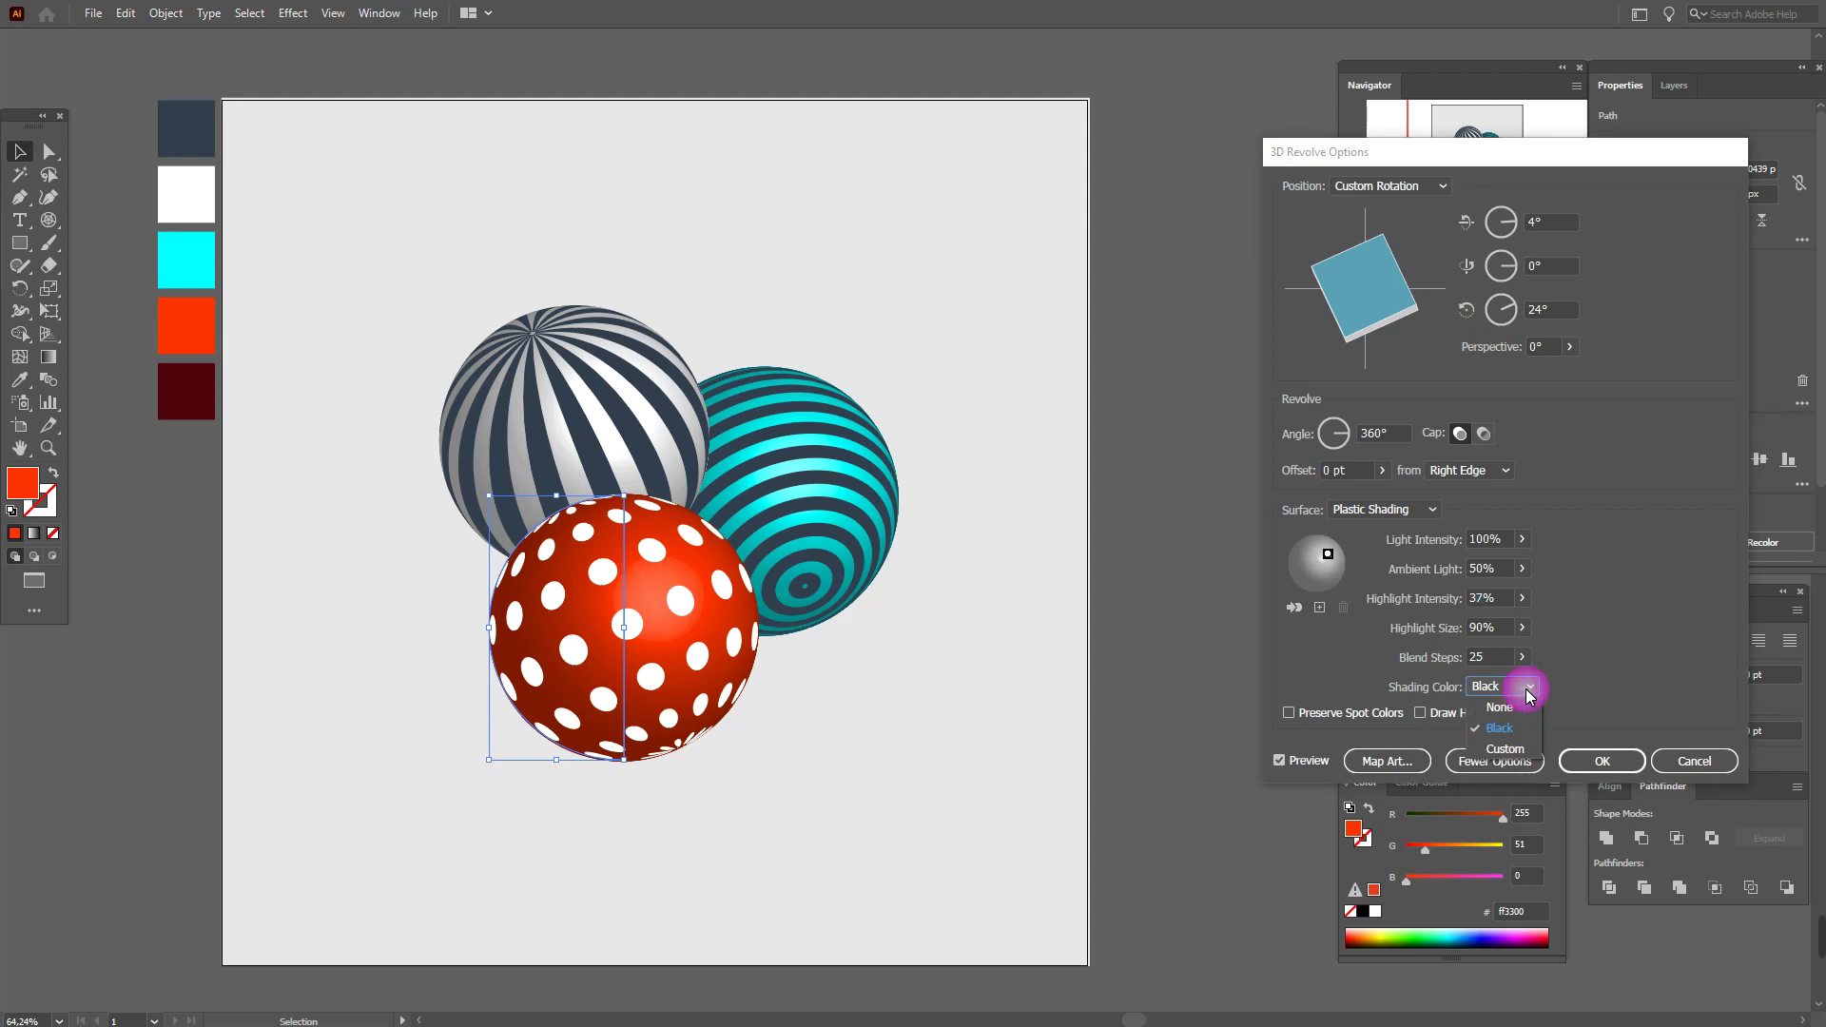
pyautogui.click(1518, 750)
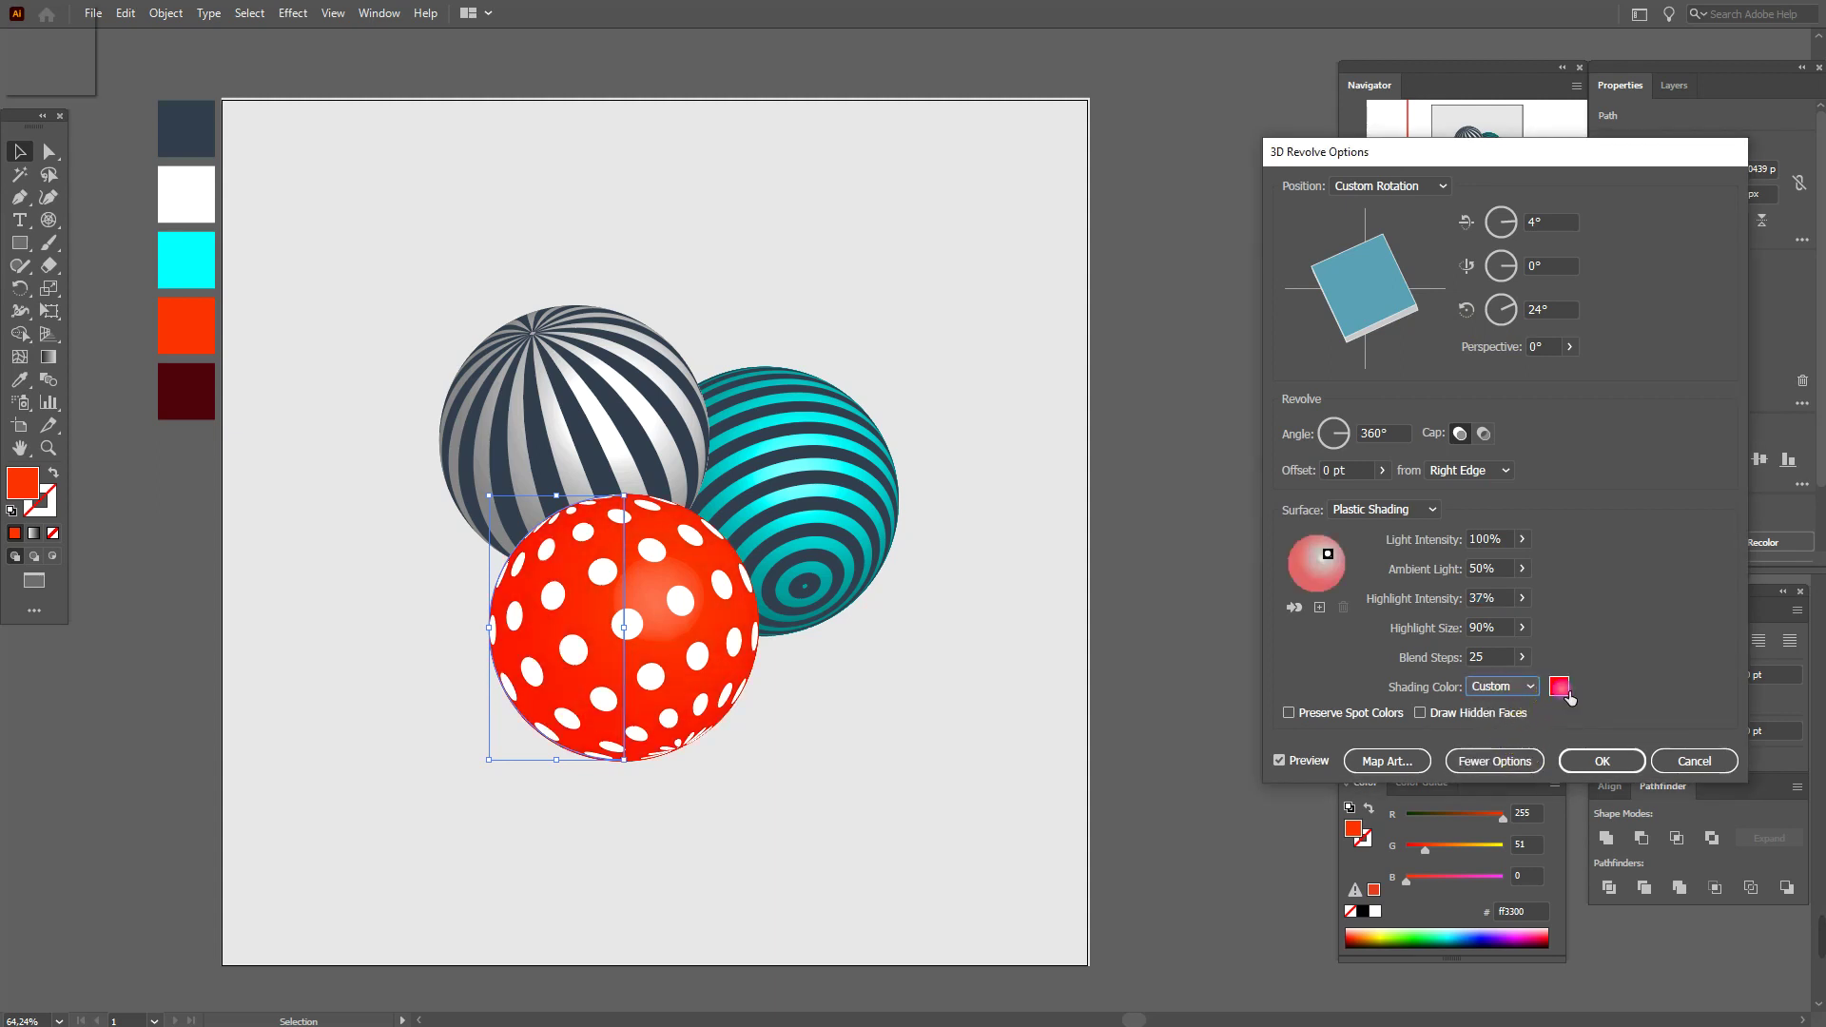
pyautogui.click(1560, 687)
pyautogui.click(500, 384)
pyautogui.click(498, 390)
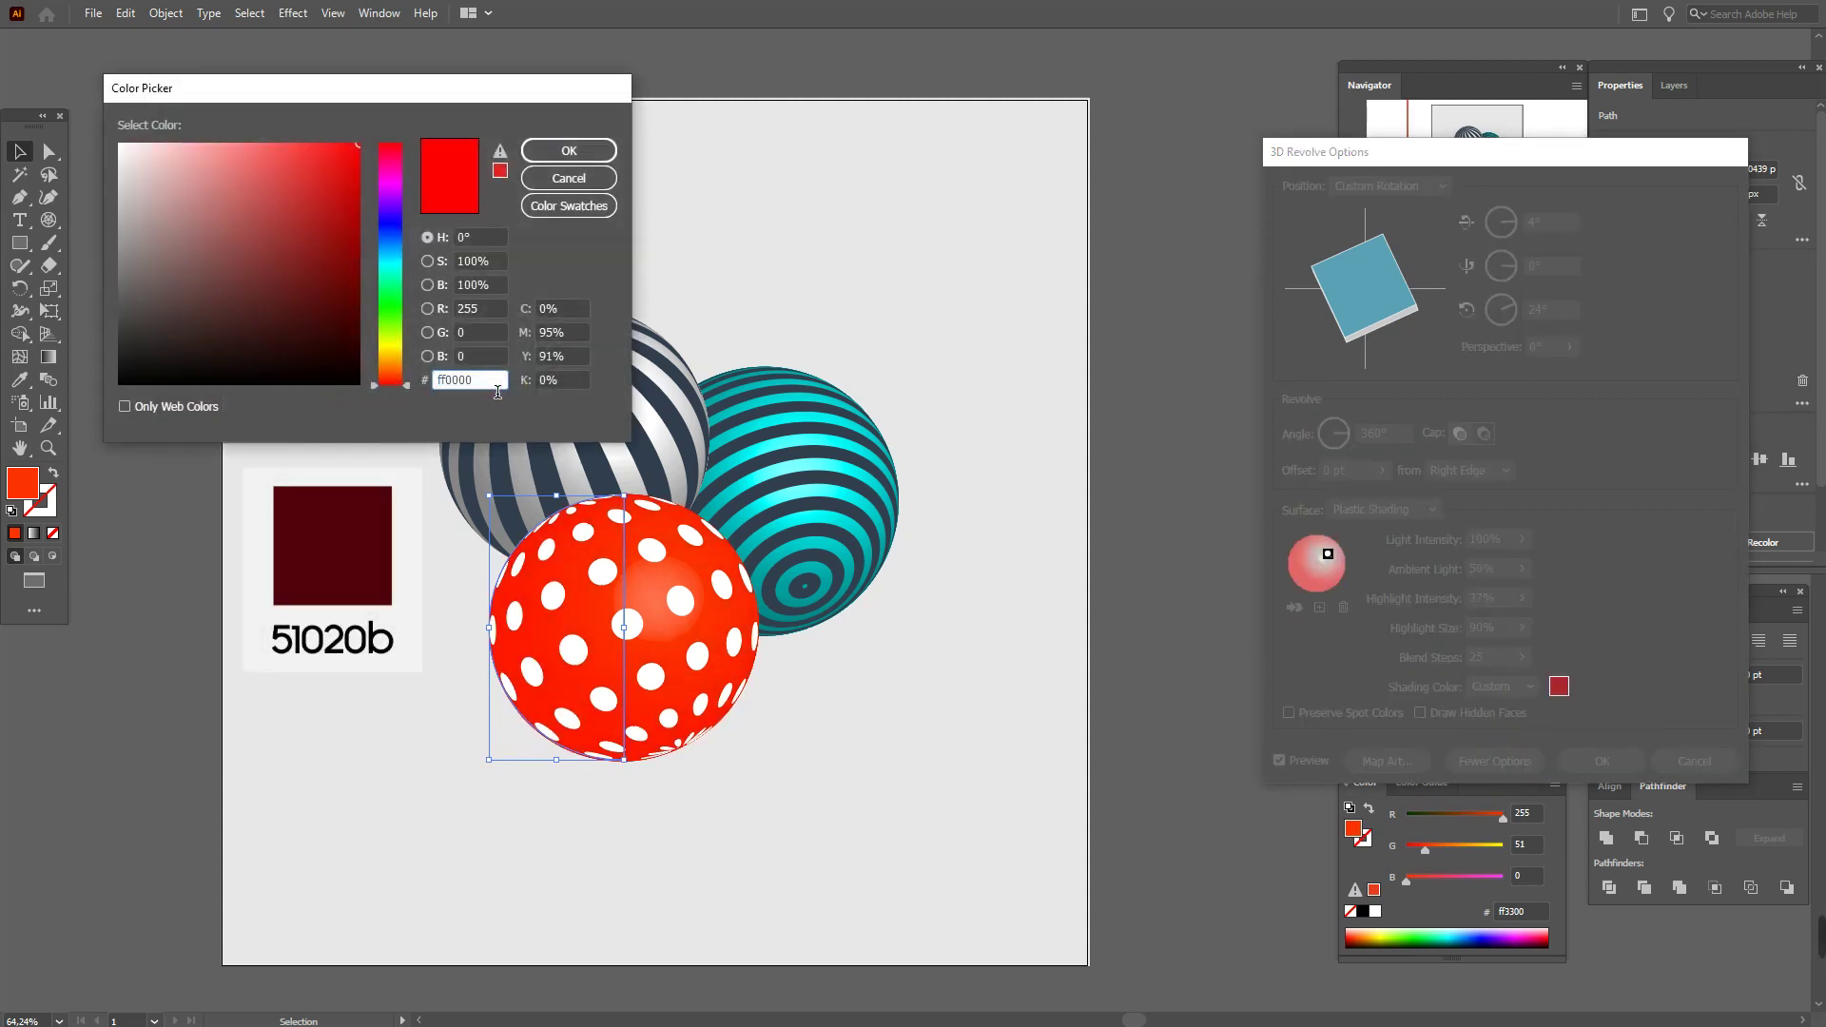
pyautogui.click(413, 387)
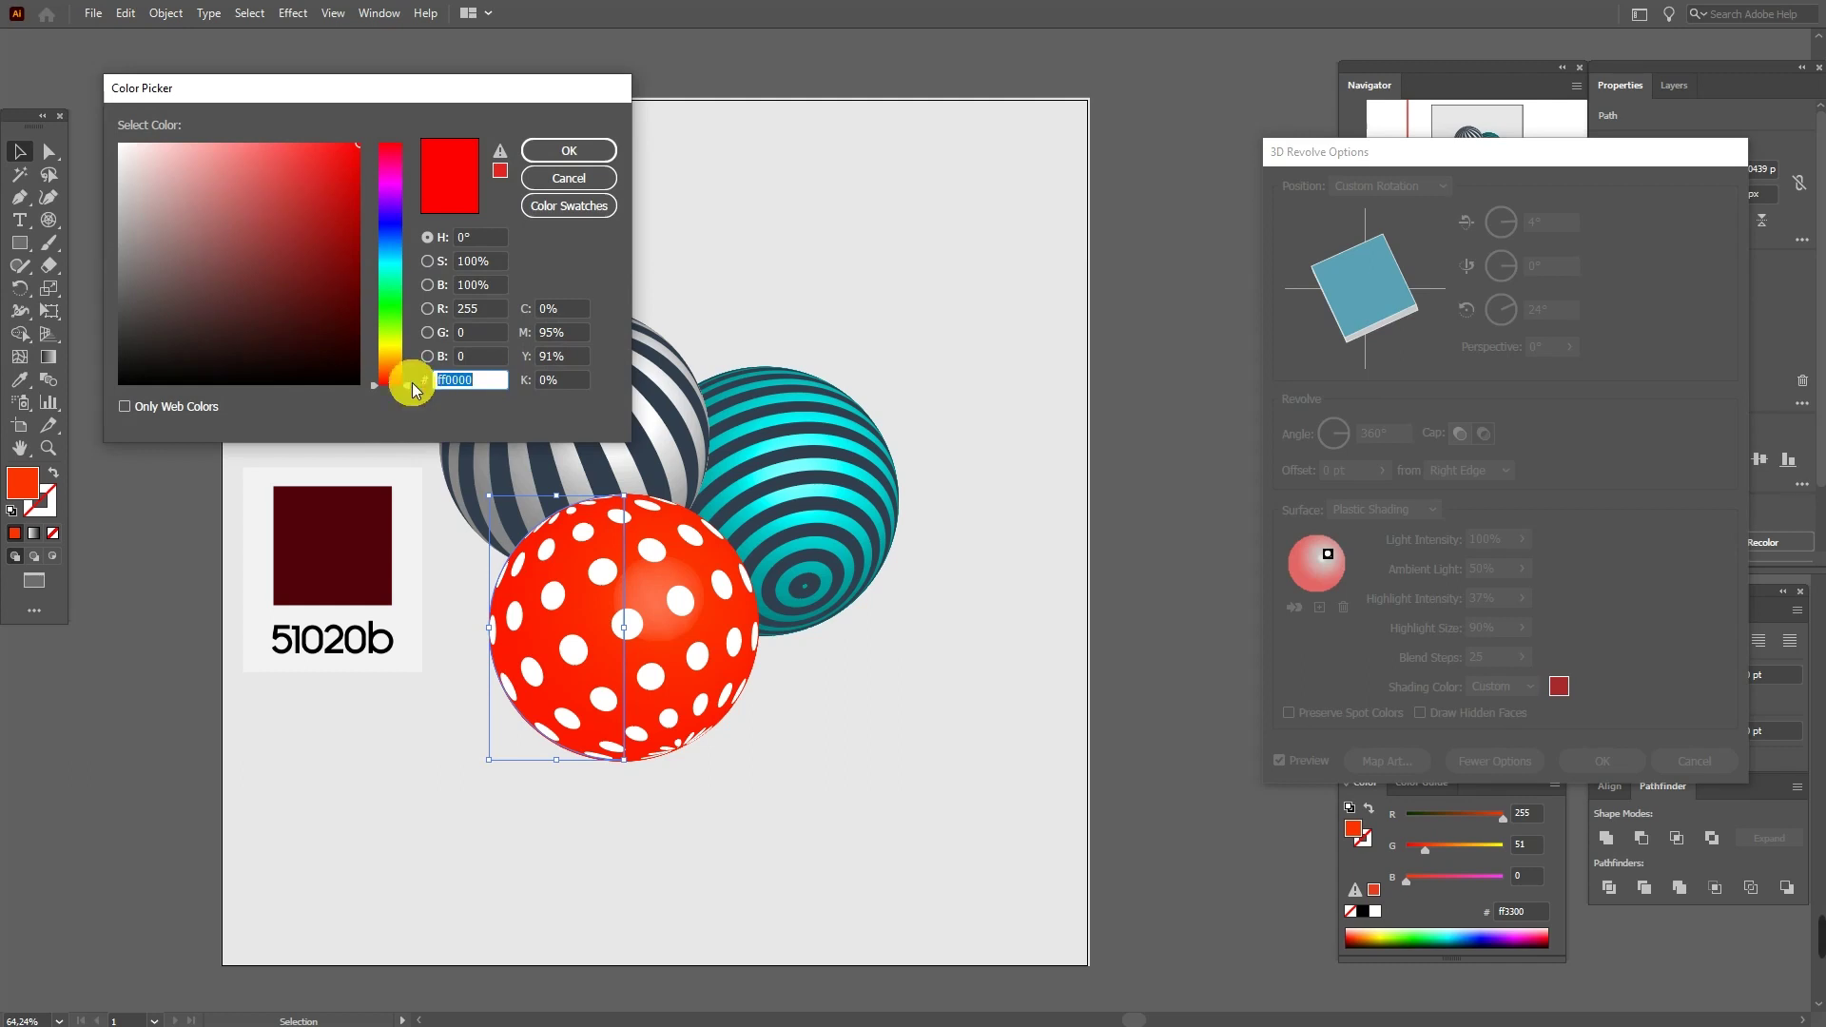
pyautogui.click(535, 157)
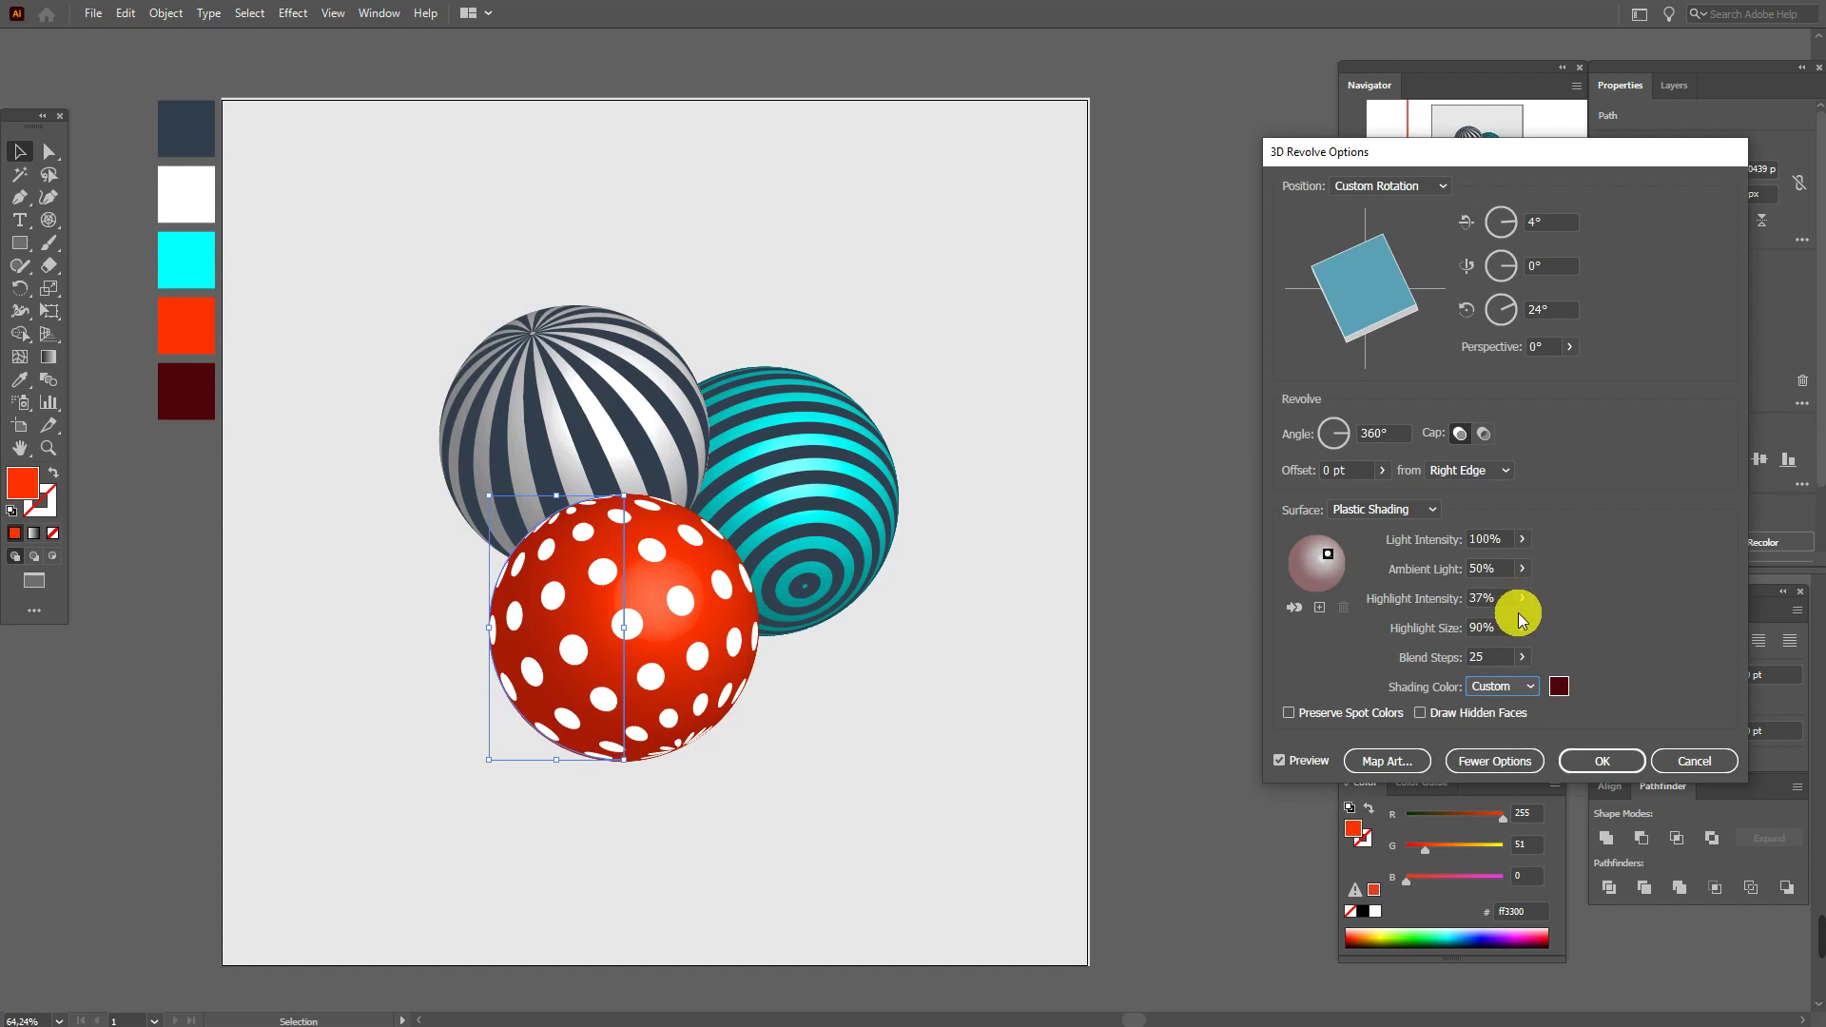
pyautogui.click(1607, 761)
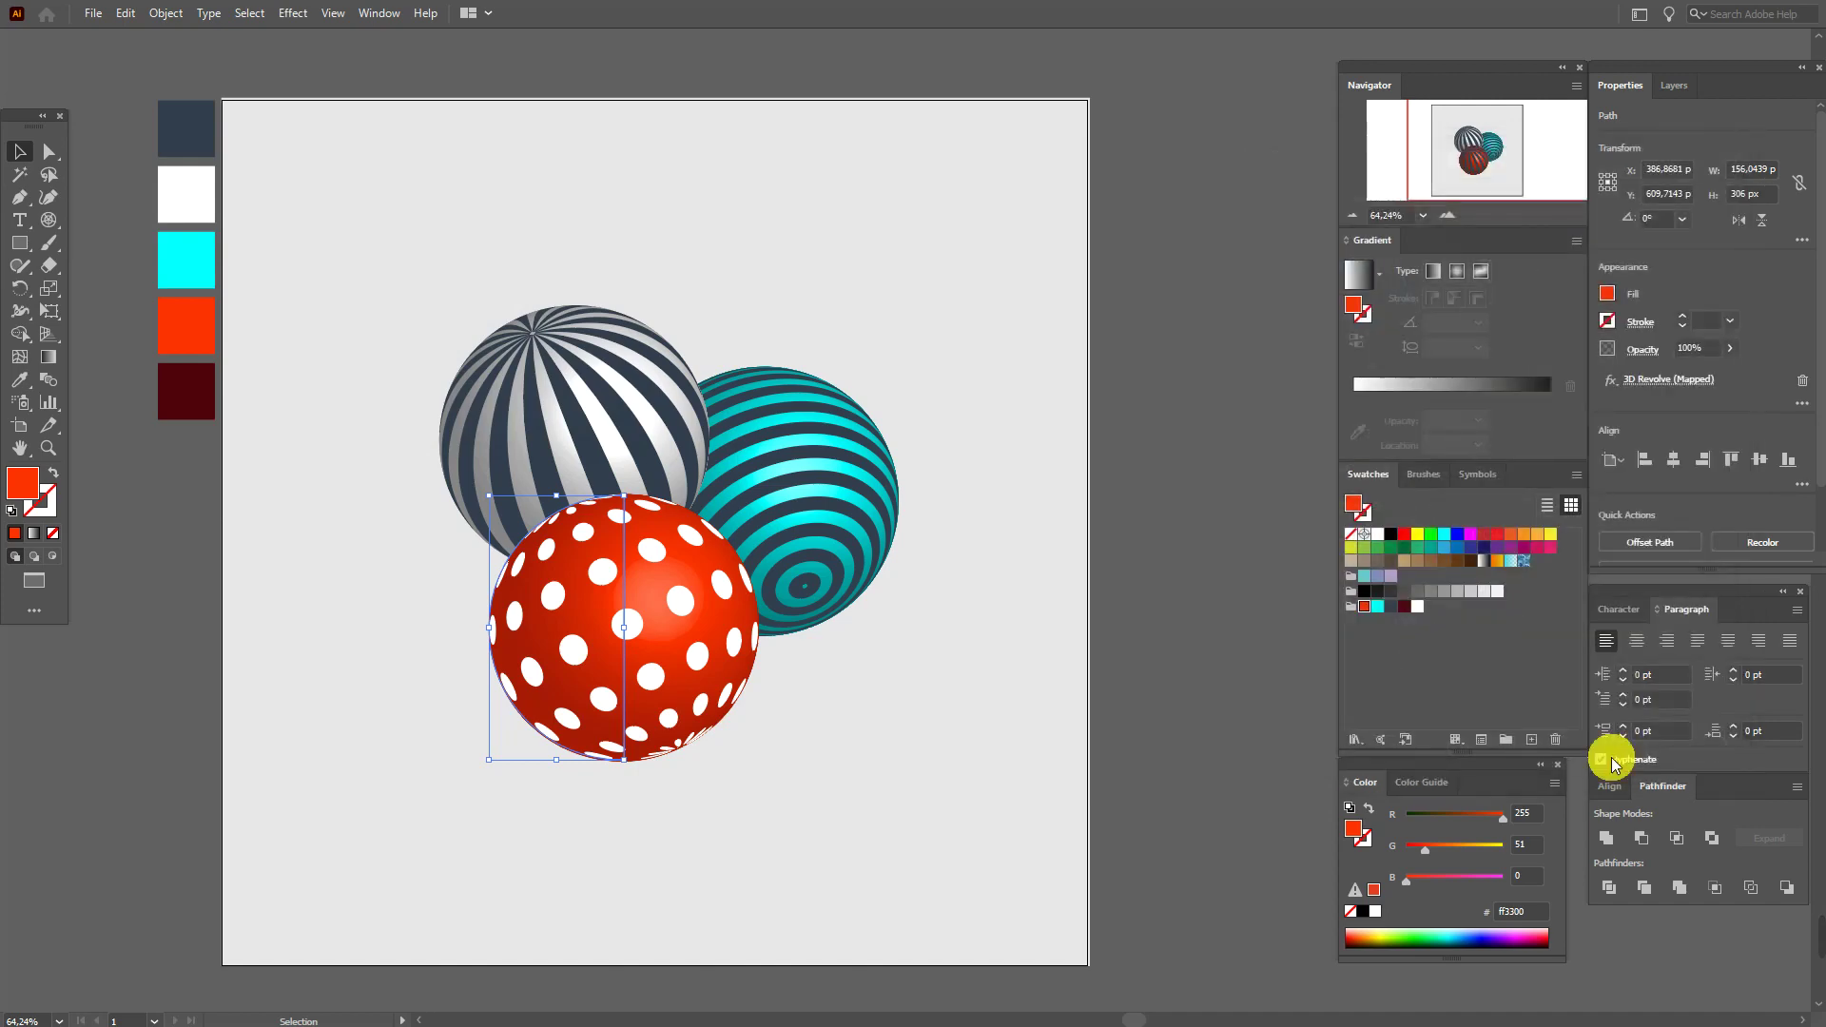
# - Set the fill to a reversed radial White-Black gradient, black at the centre
pyautogui.click(892, 411)
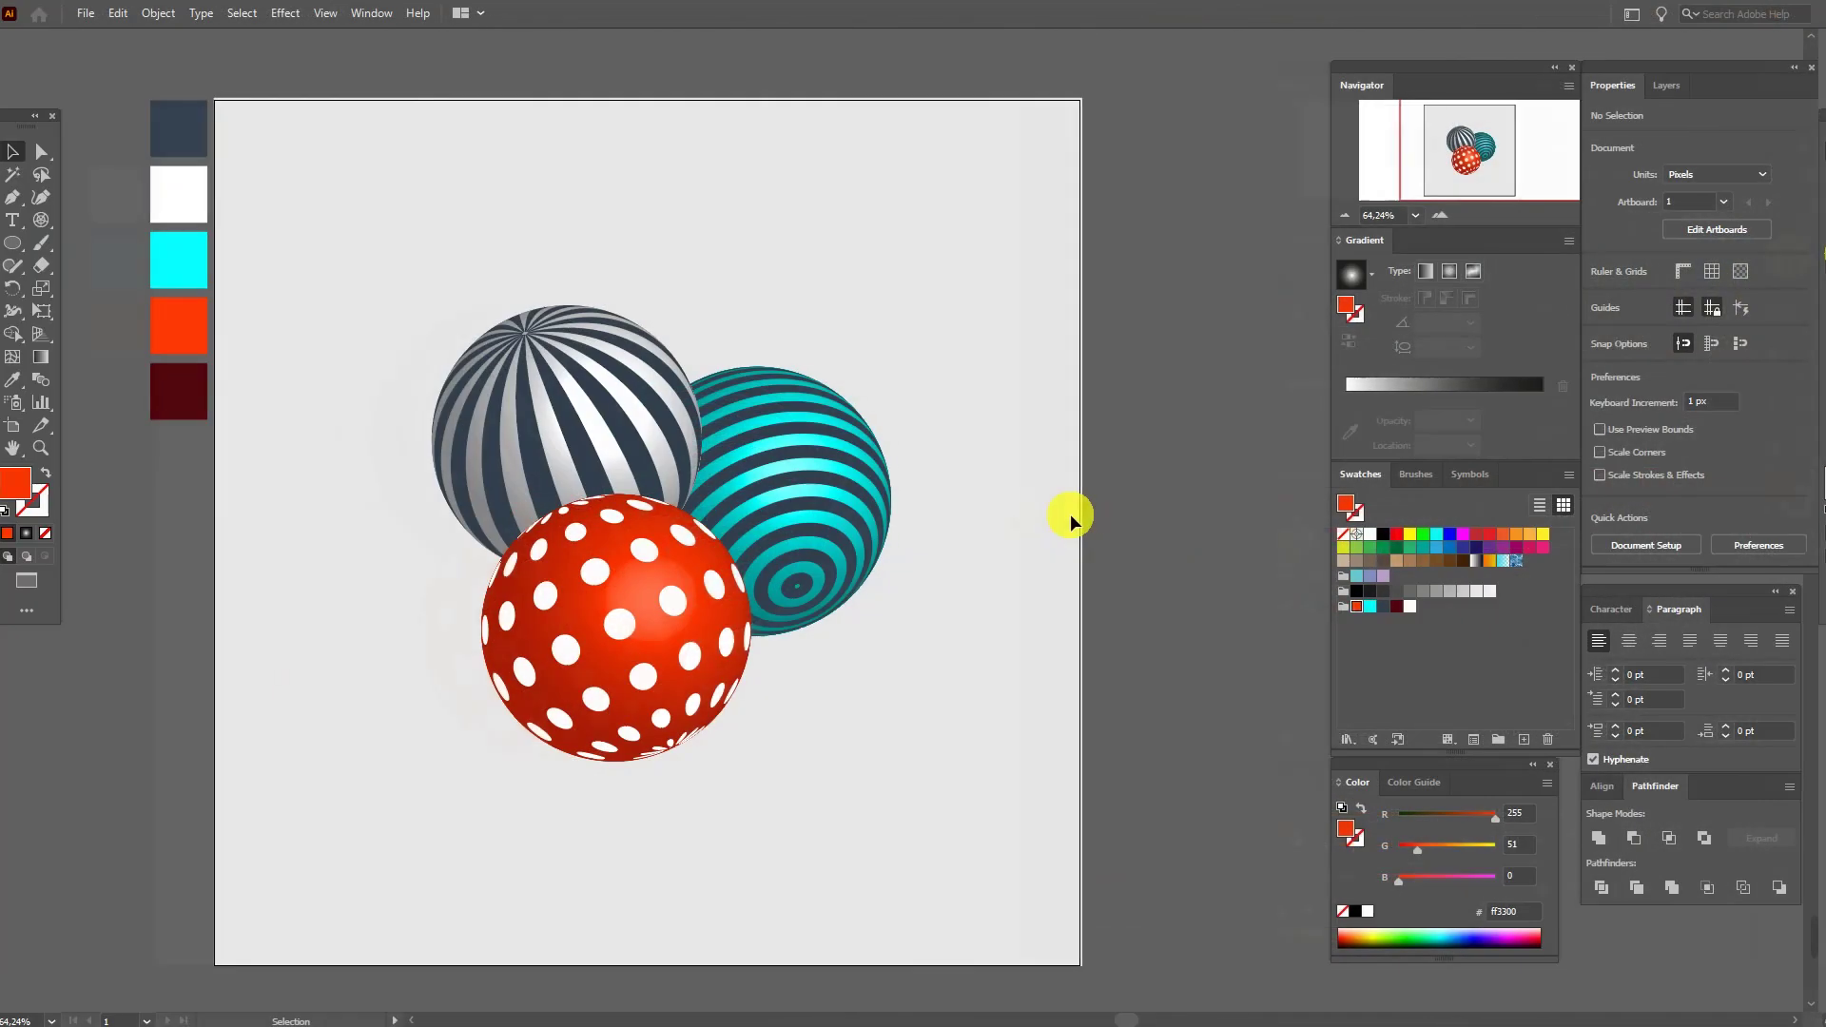
pyautogui.click(1484, 561)
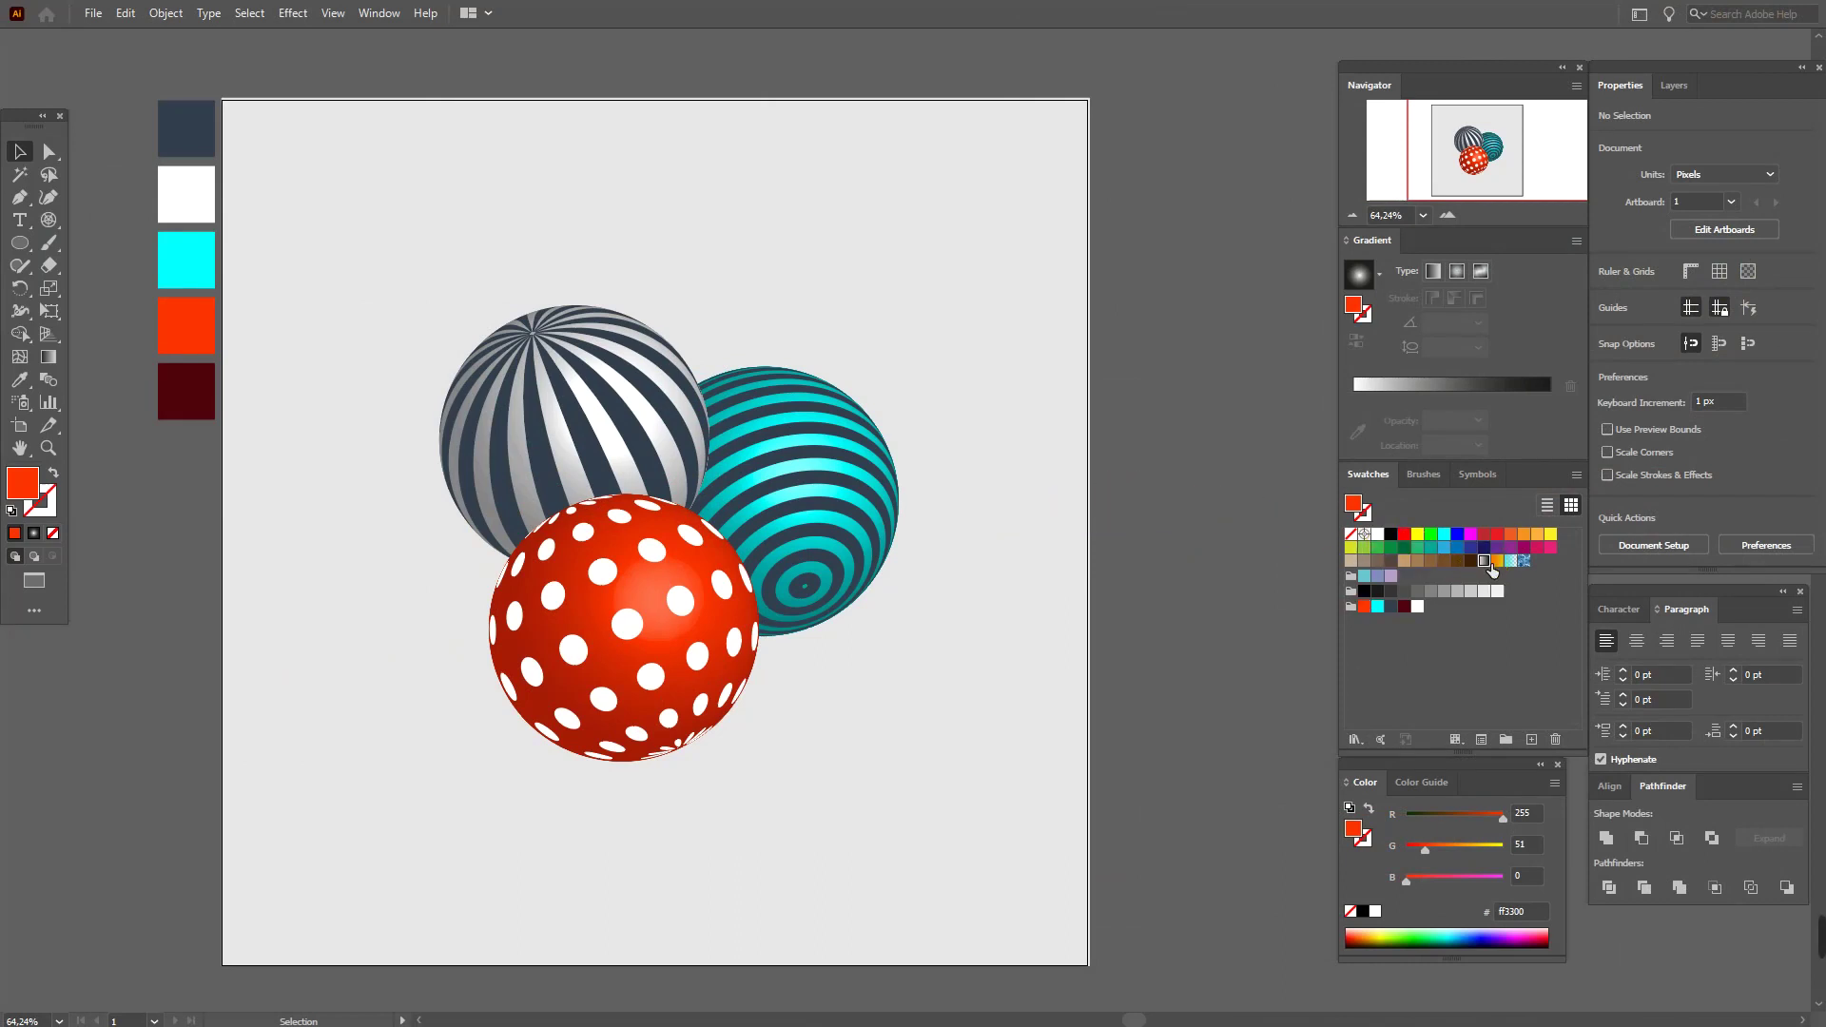
pyautogui.click(1364, 605)
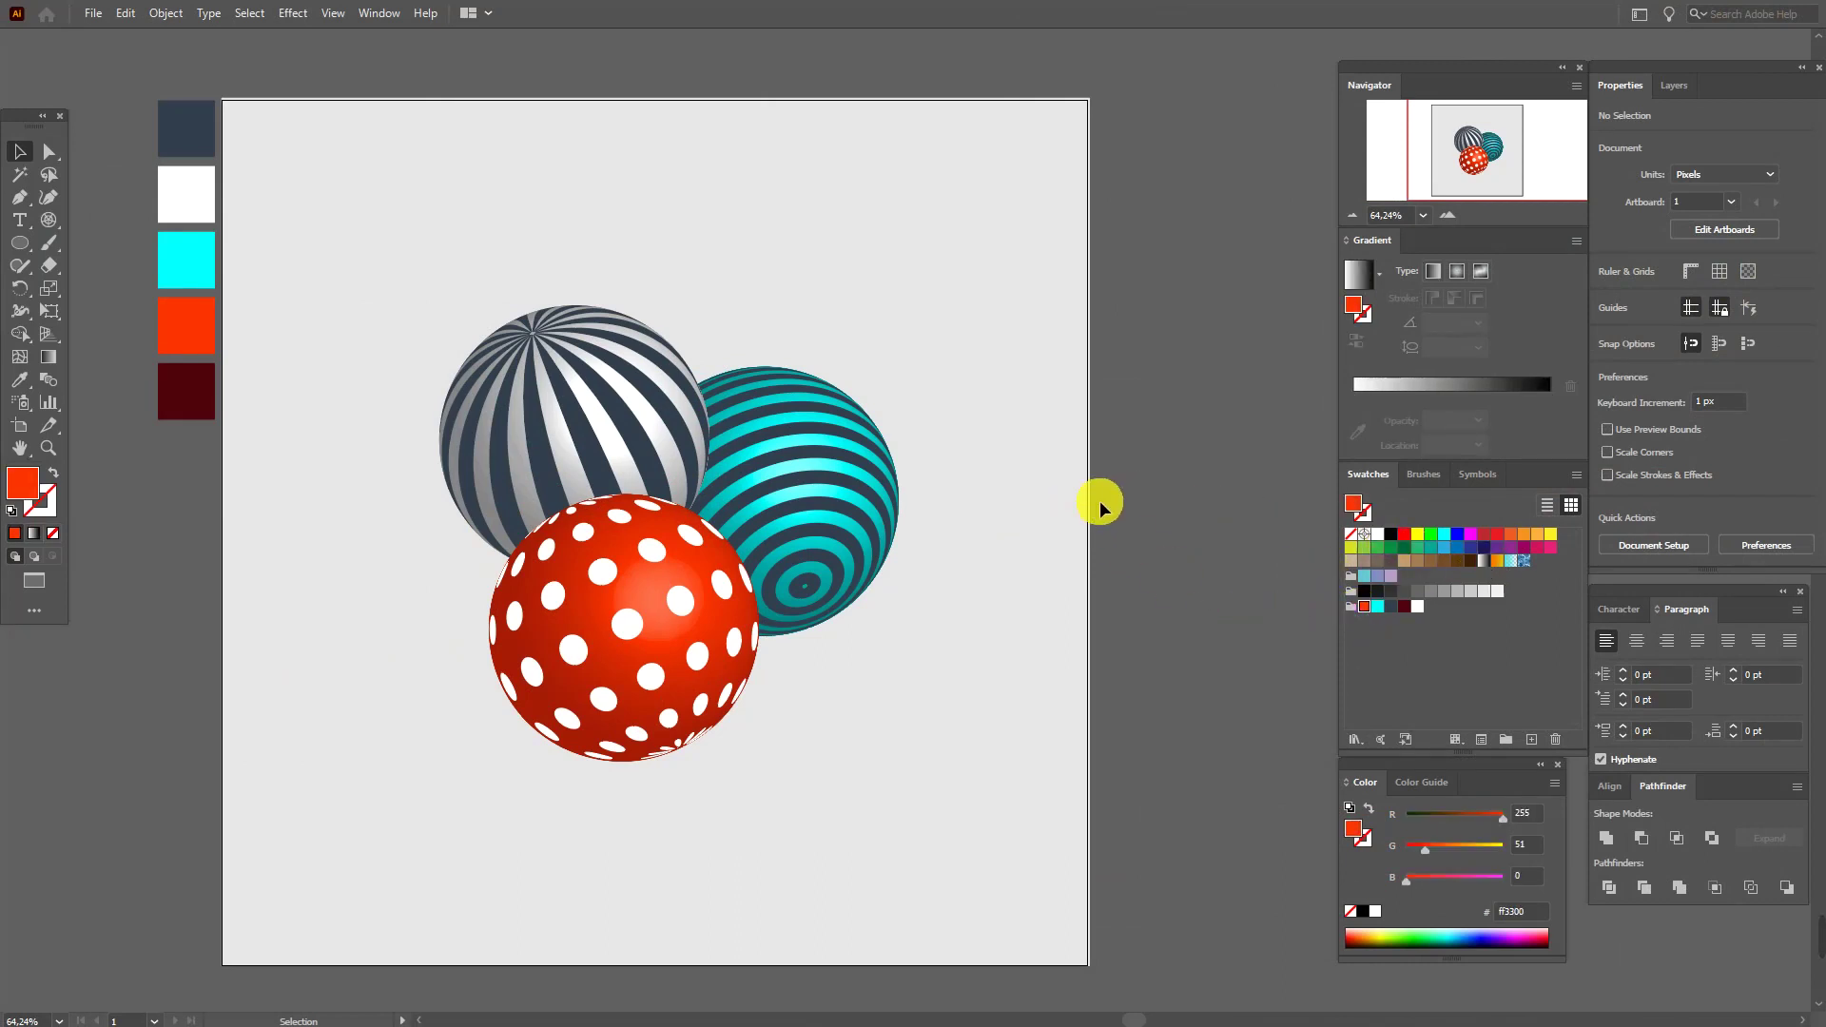
pyautogui.click(1484, 560)
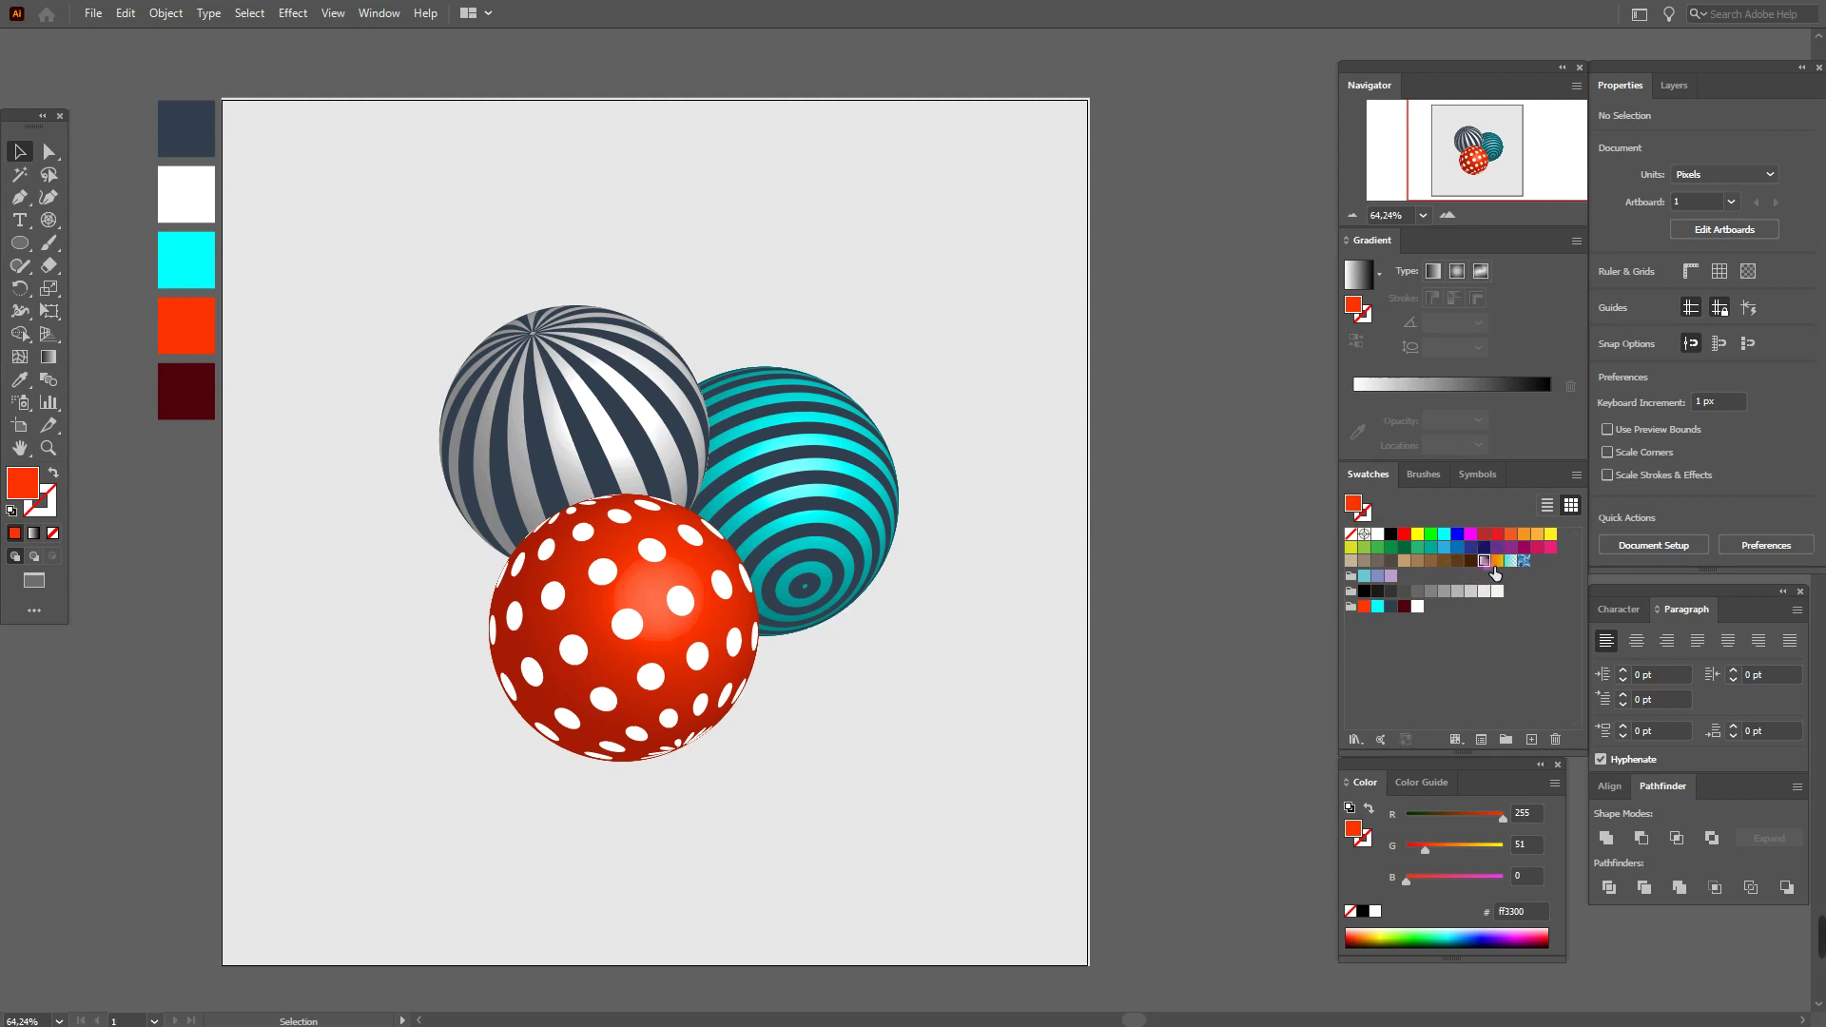
pyautogui.click(1458, 271)
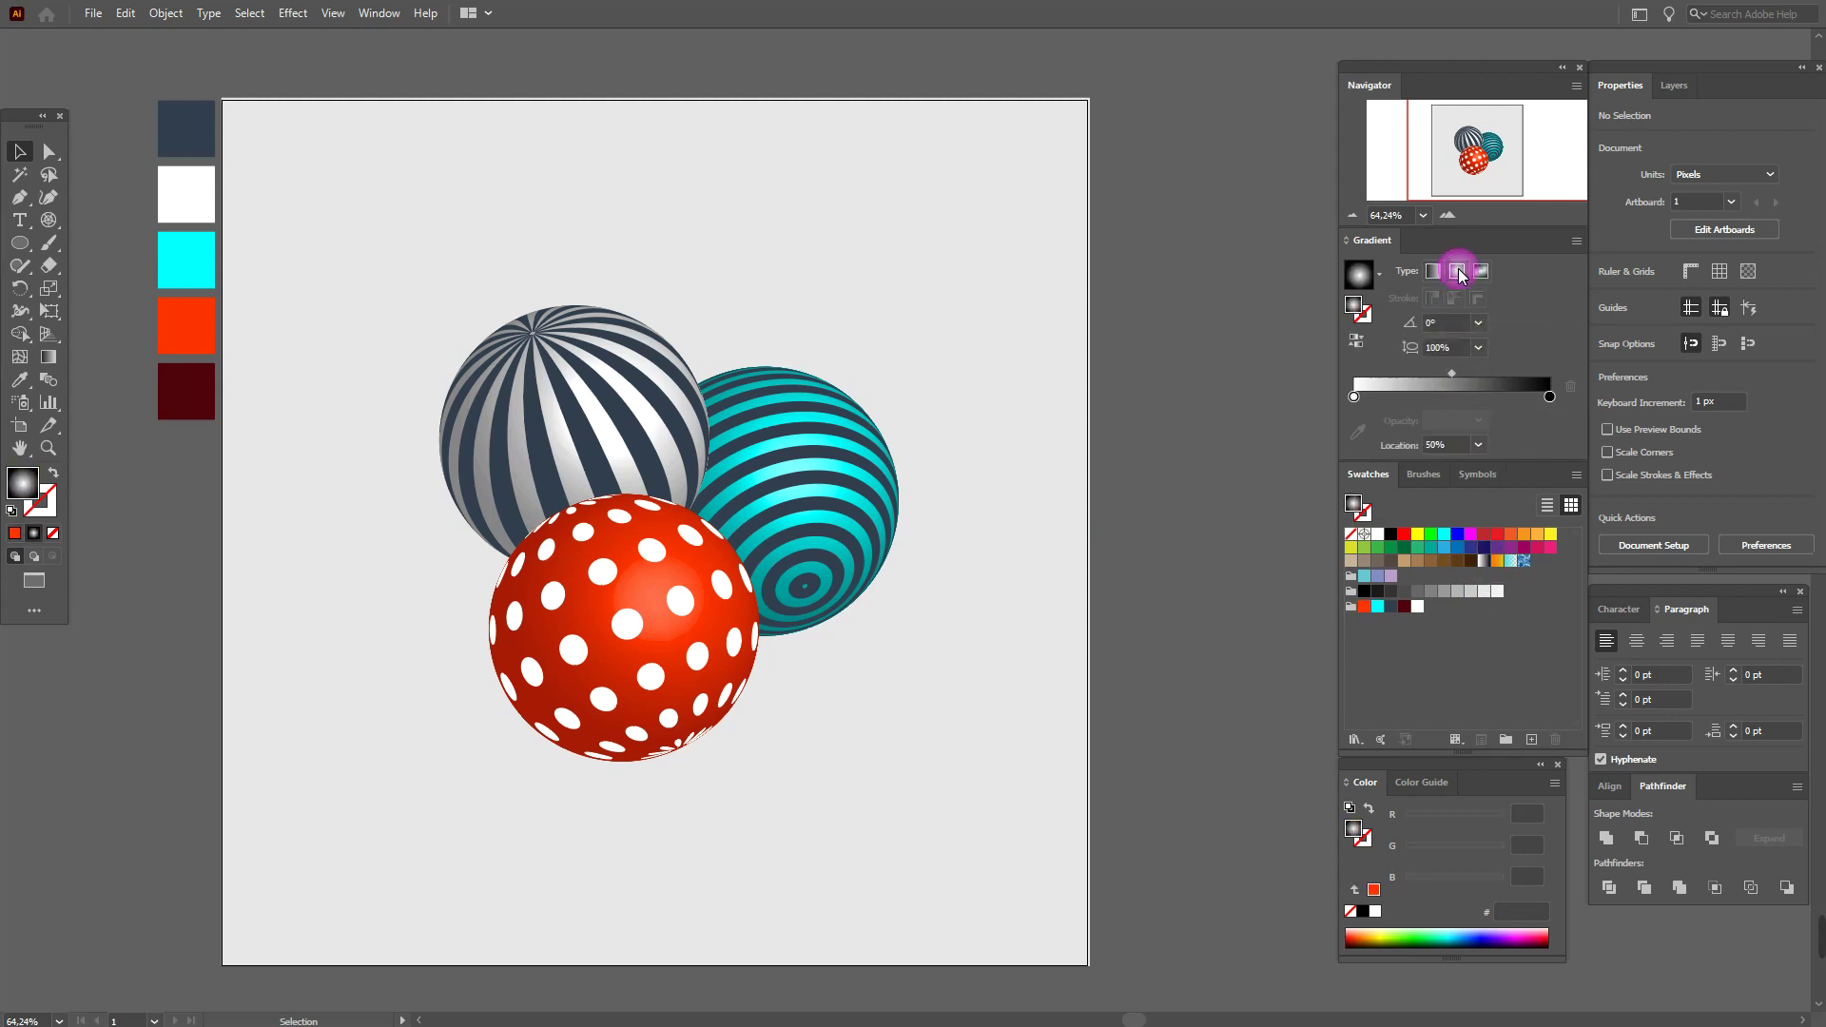
pyautogui.click(1364, 342)
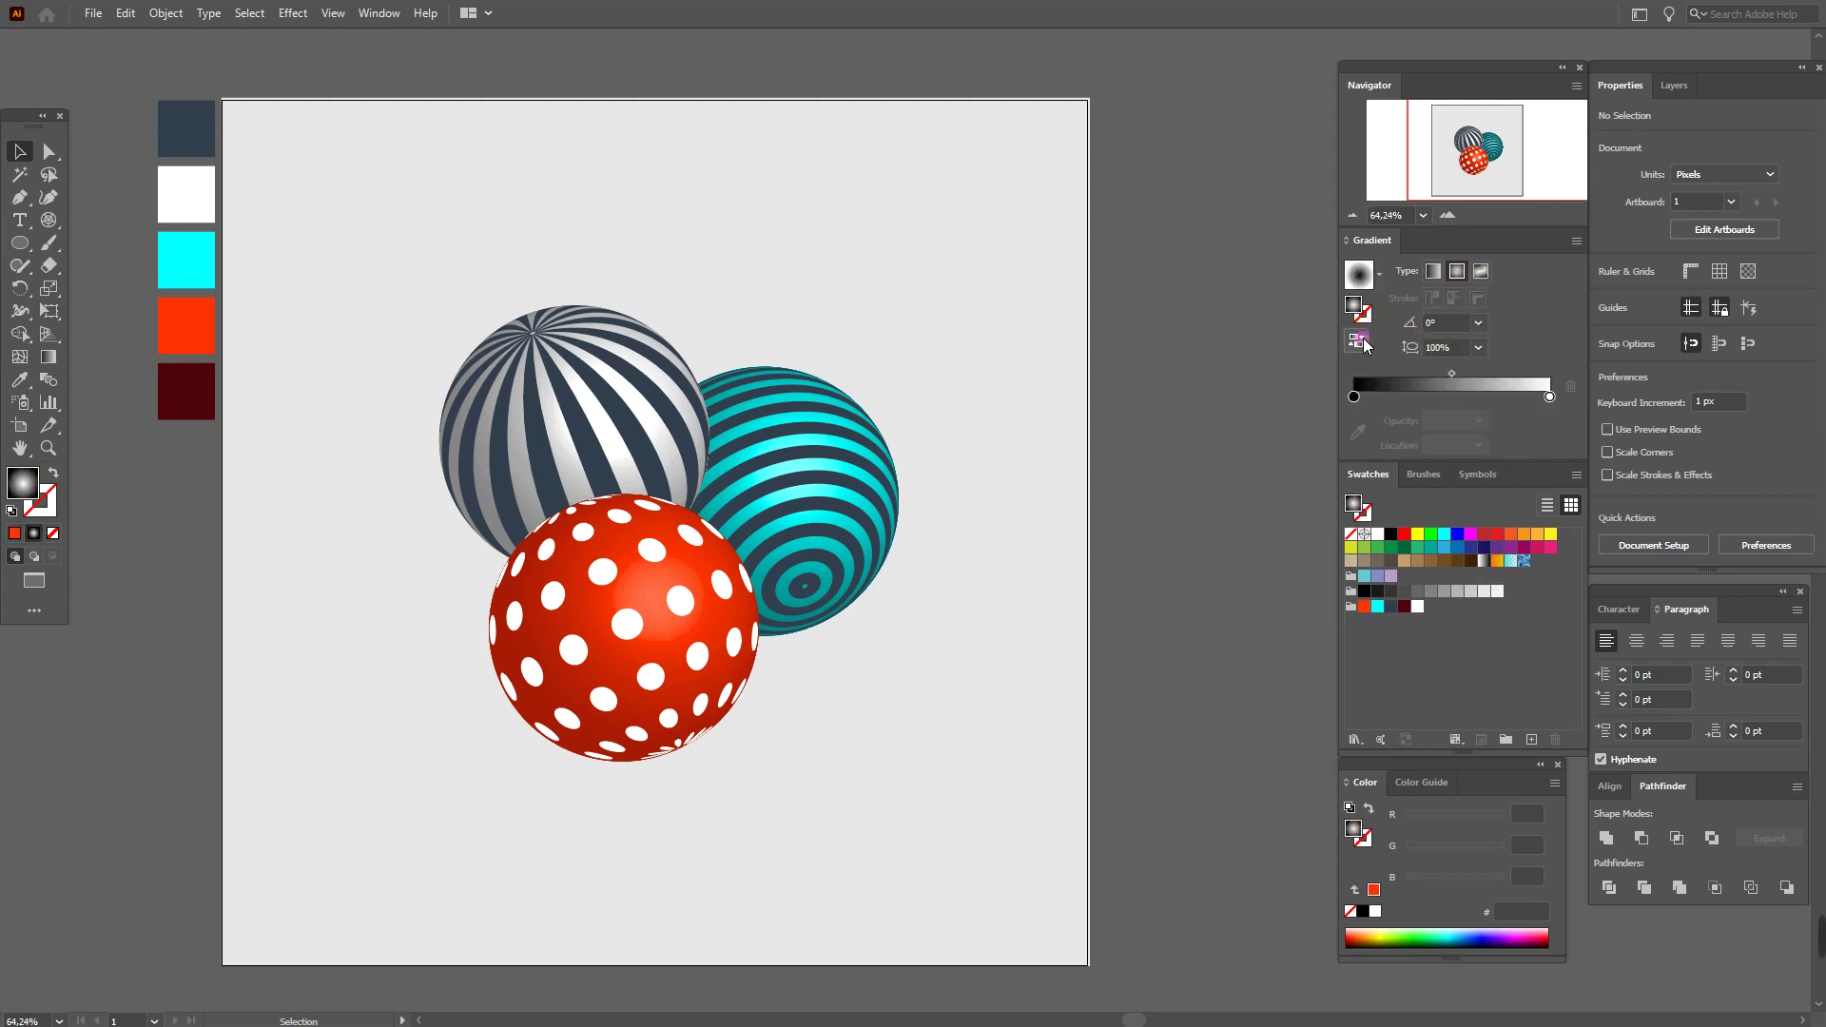
# - Draw a gradient circle at the artboard's top right and set its blend mode to Multiply
pyautogui.click(19, 243)
pyautogui.moveTo(875, 220); pyautogui.dragTo(1137, 482)
pyautogui.click(1701, 350)
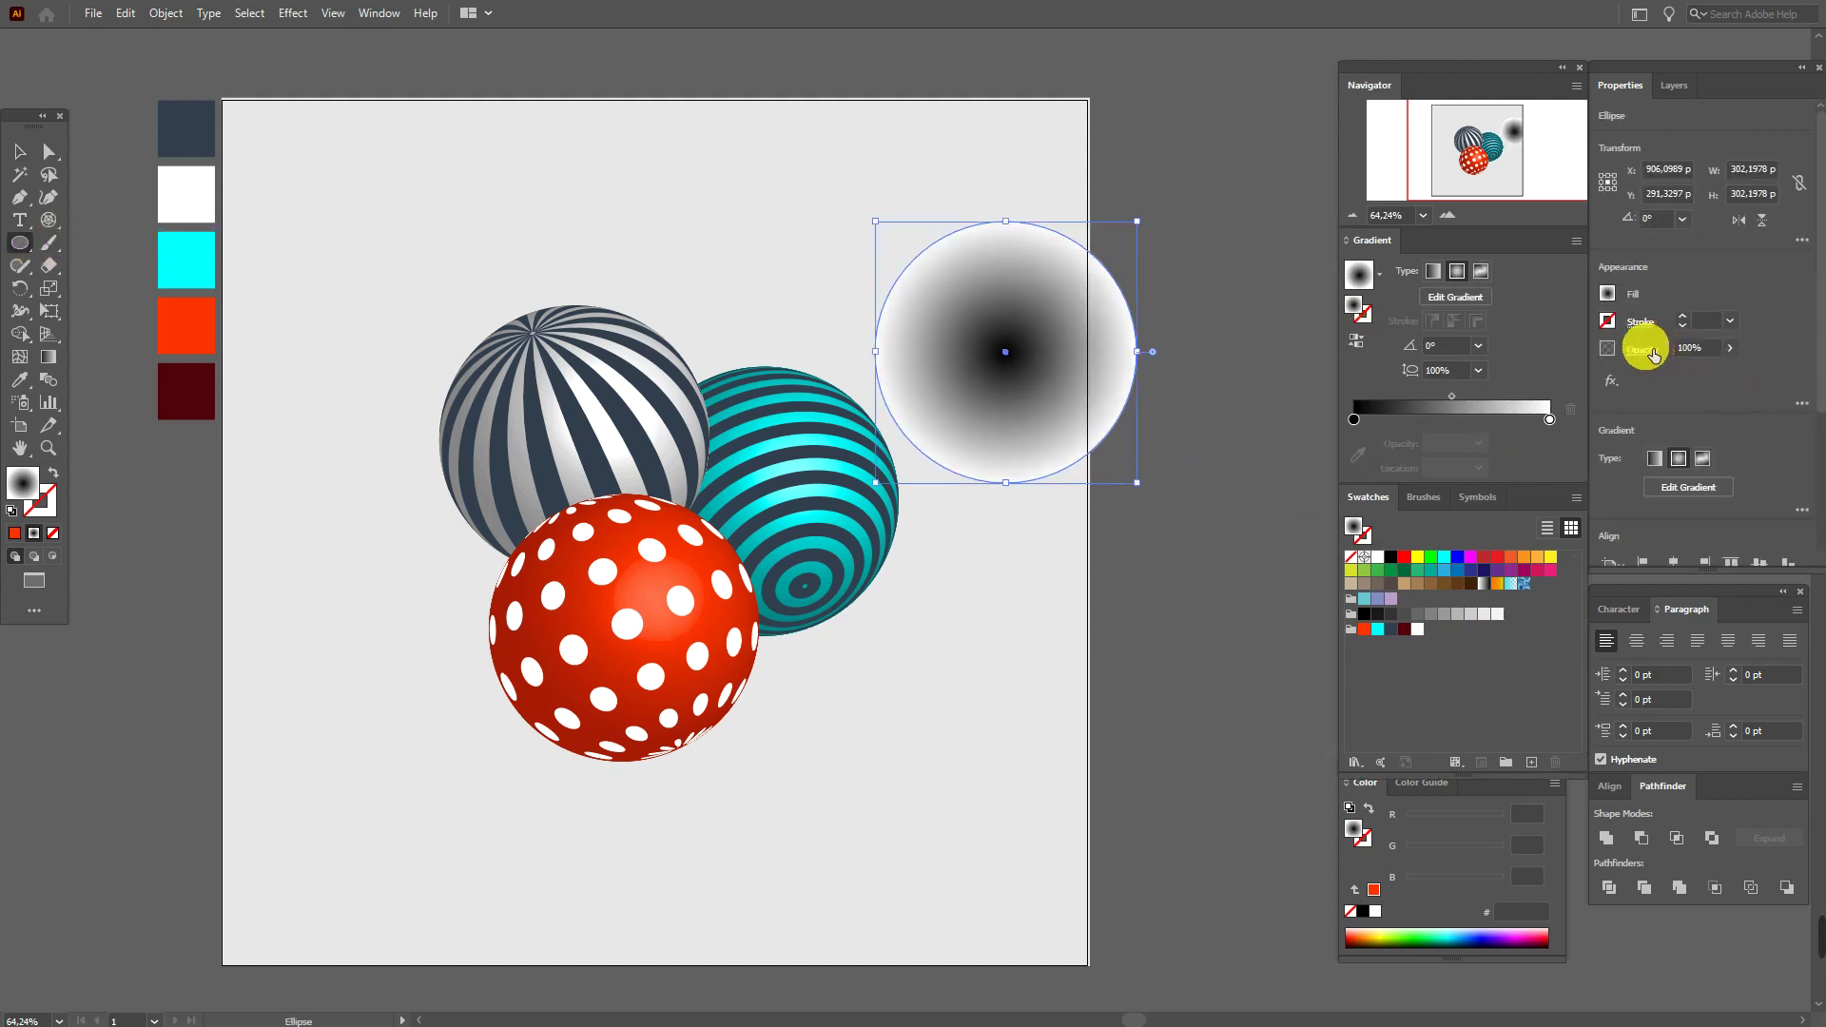
pyautogui.click(1642, 350)
pyautogui.click(1516, 382)
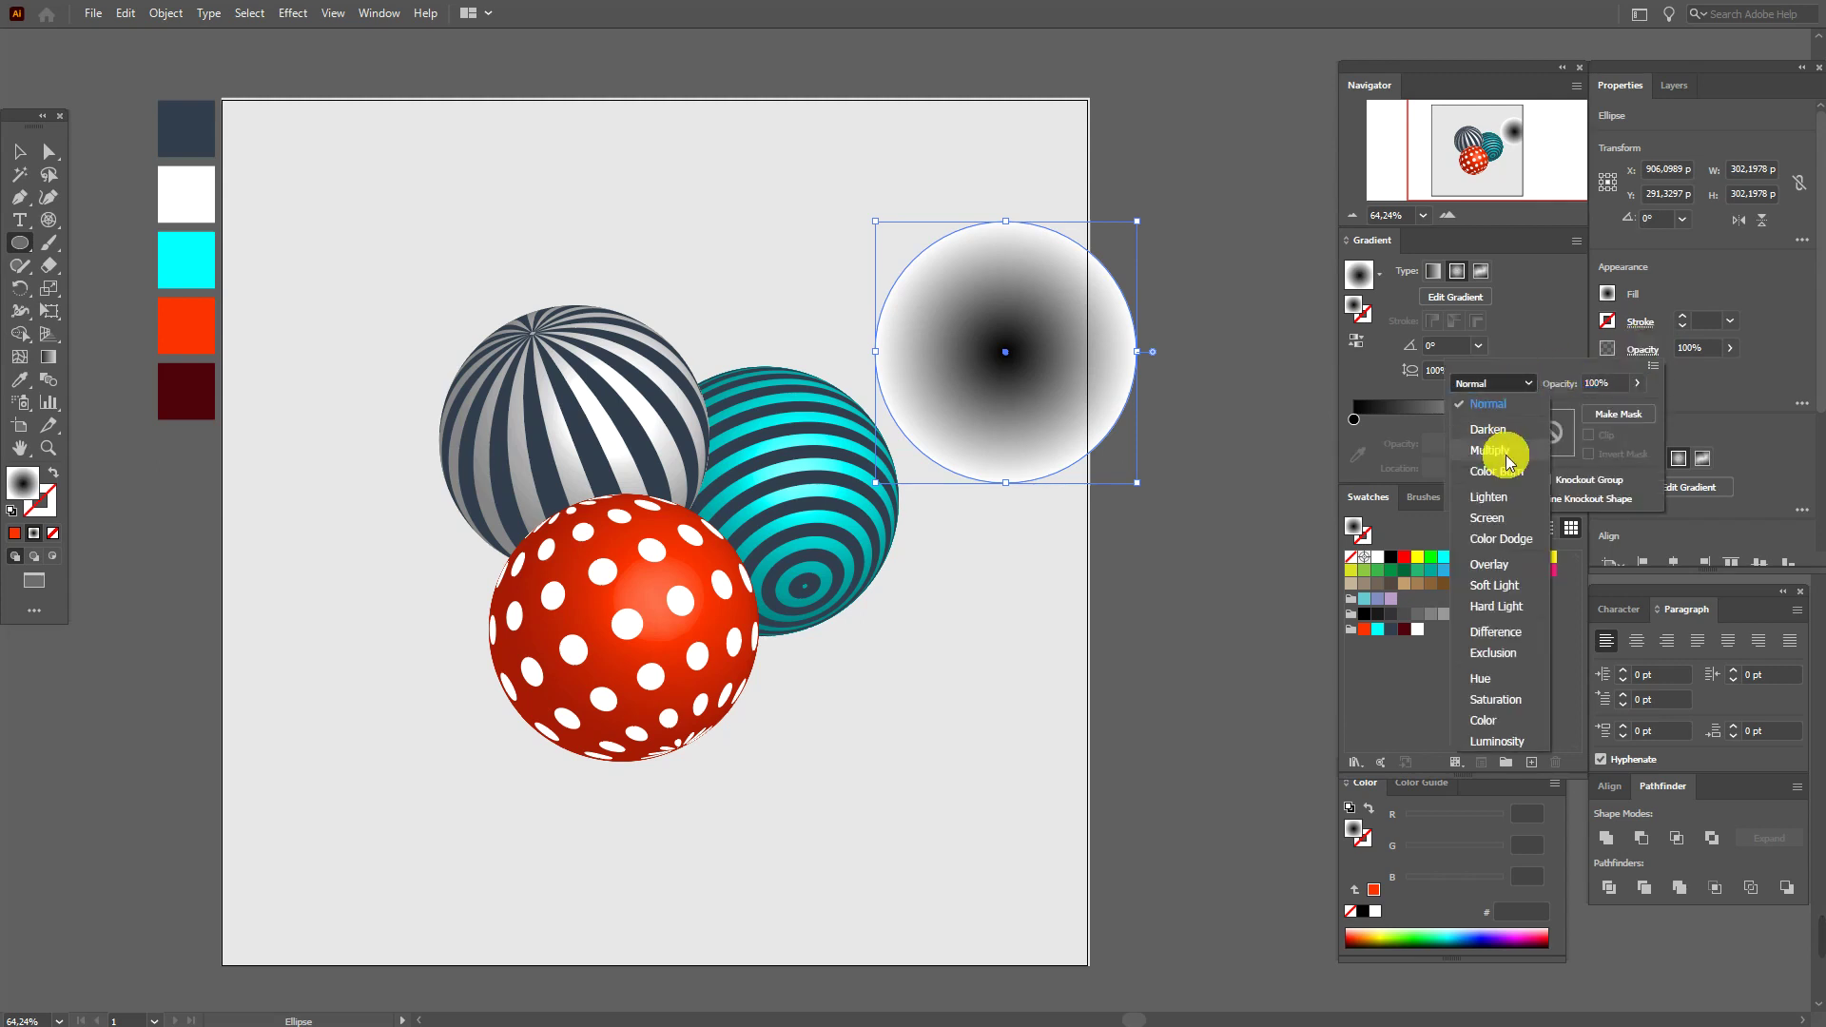
pyautogui.click(1504, 454)
# - Move the Multiply gradient circle onto the teal sphere, between the spheres
pyautogui.click(19, 157)
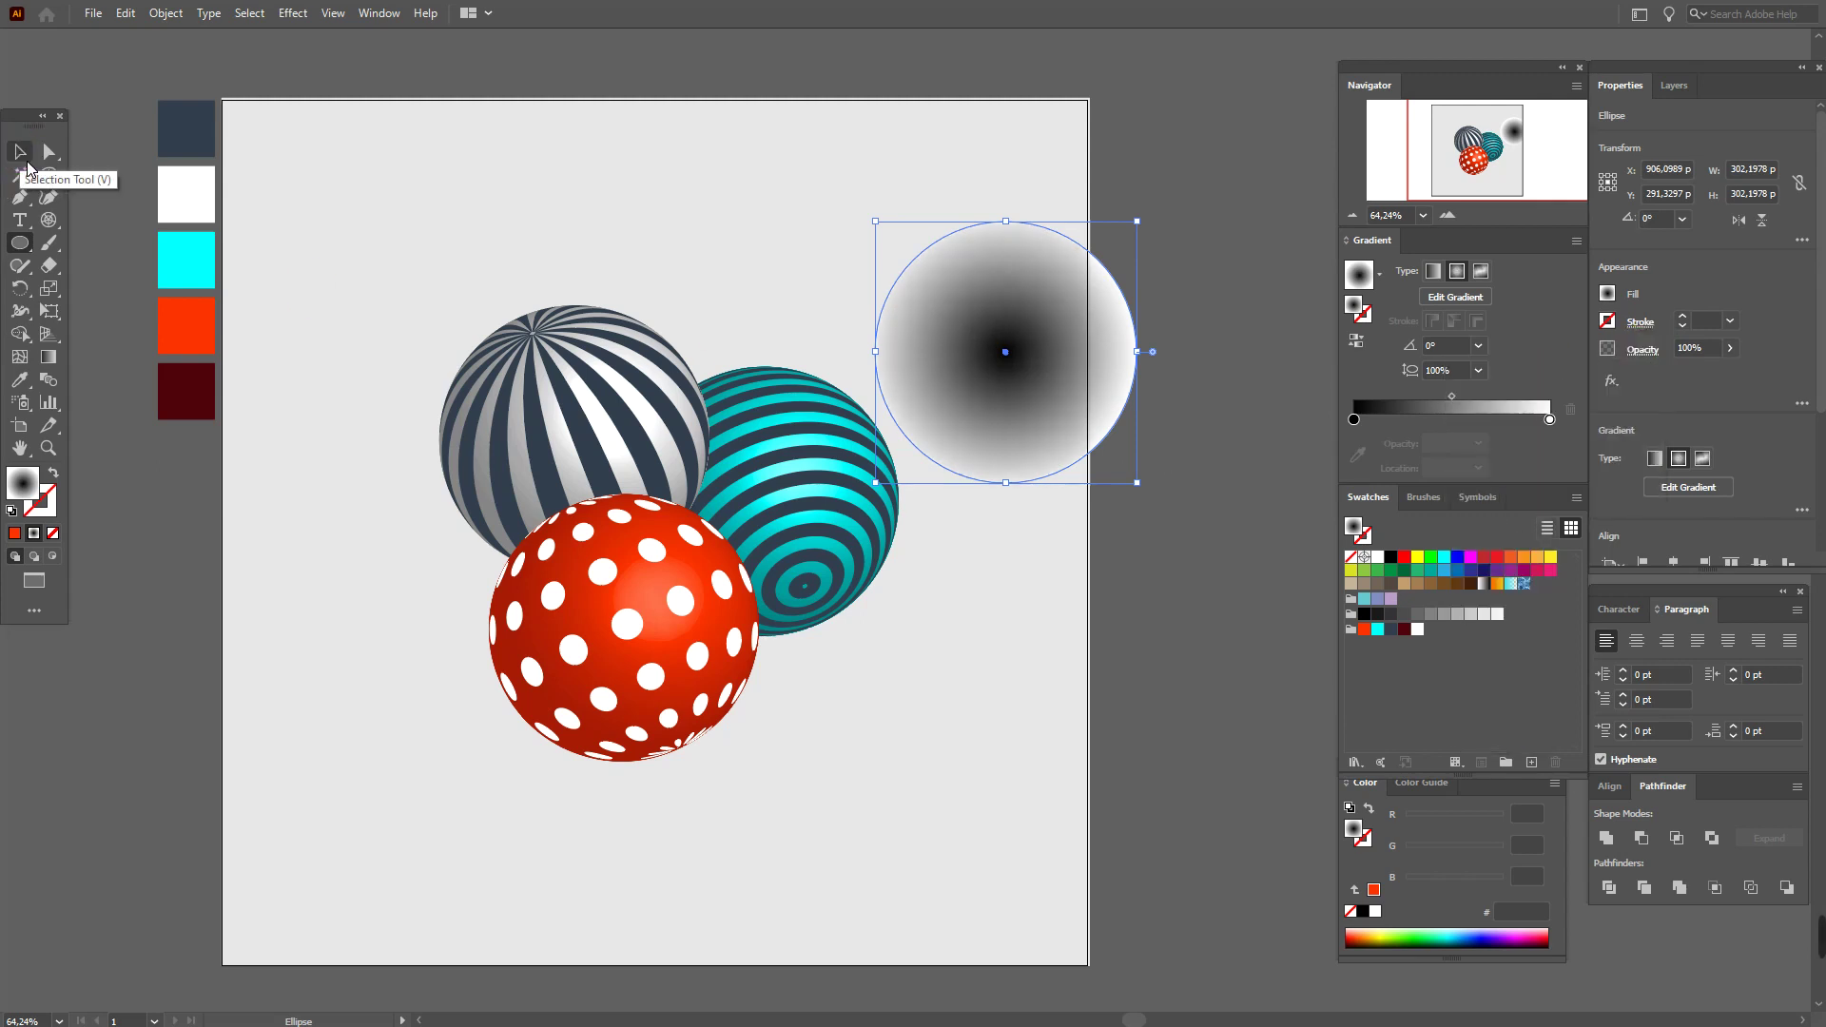
pyautogui.click(19, 152)
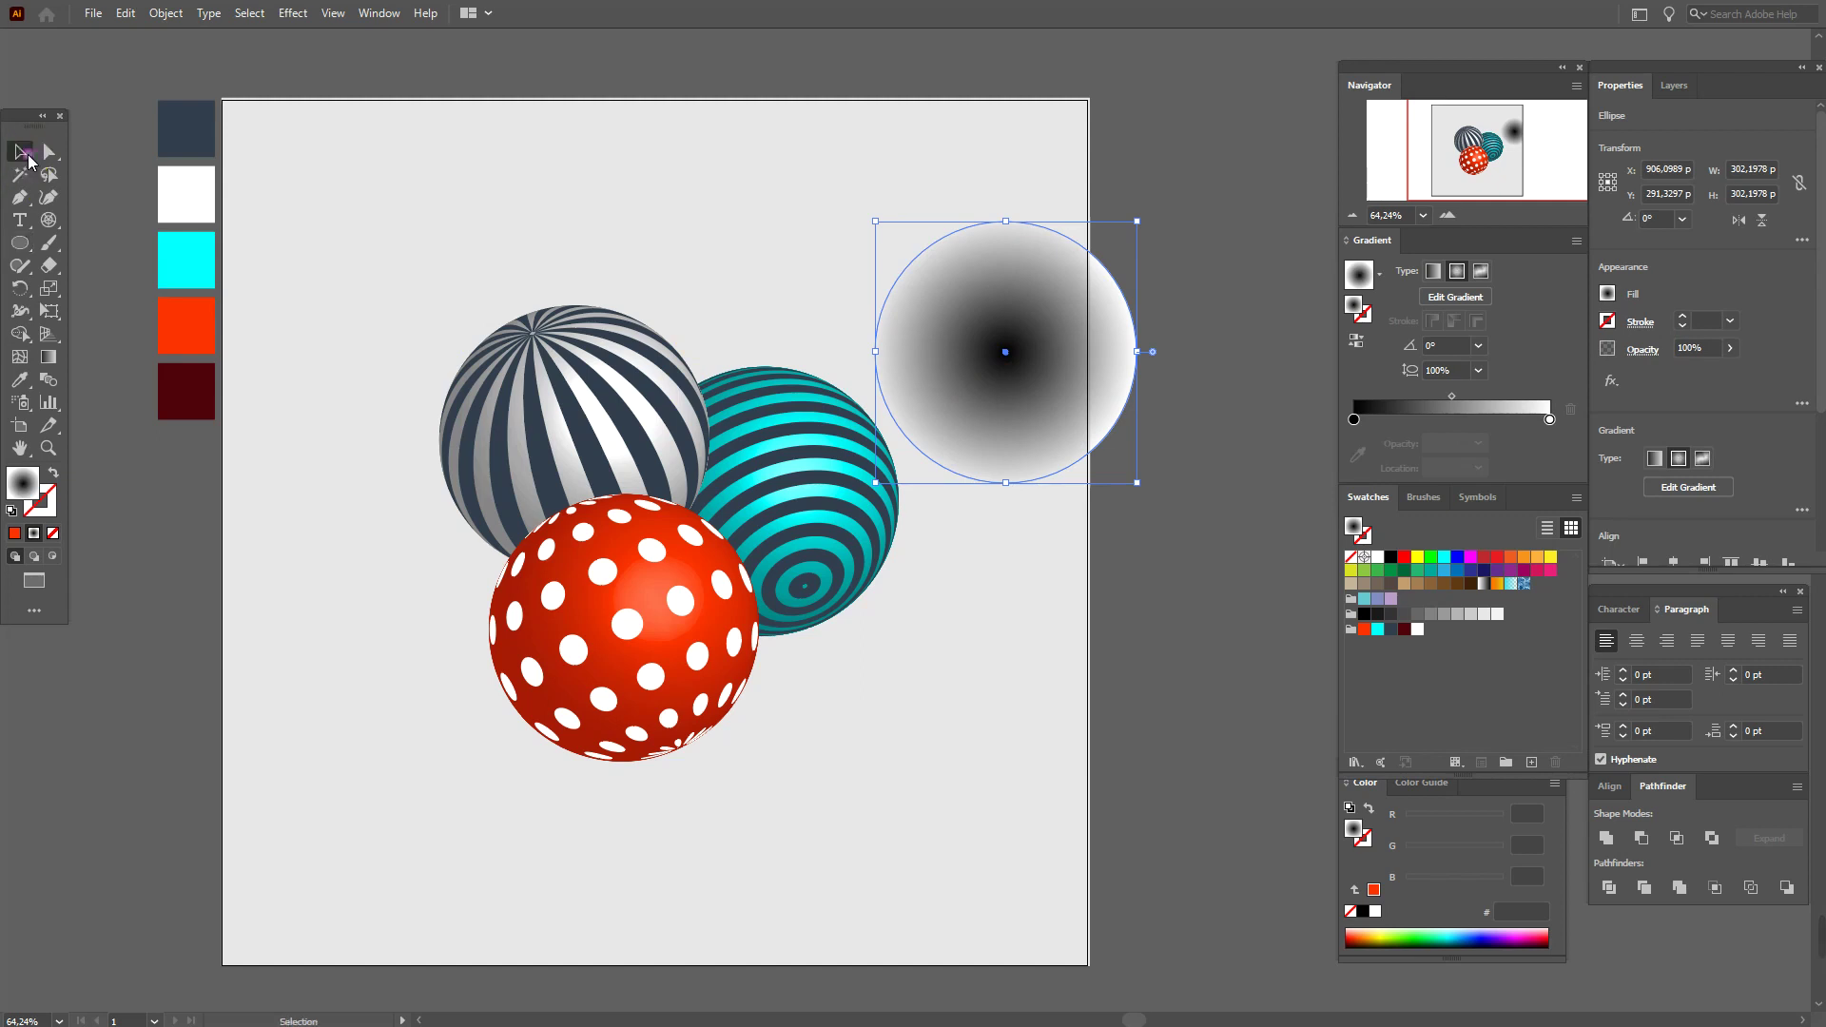
pyautogui.moveTo(985, 384); pyautogui.dragTo(718, 500)
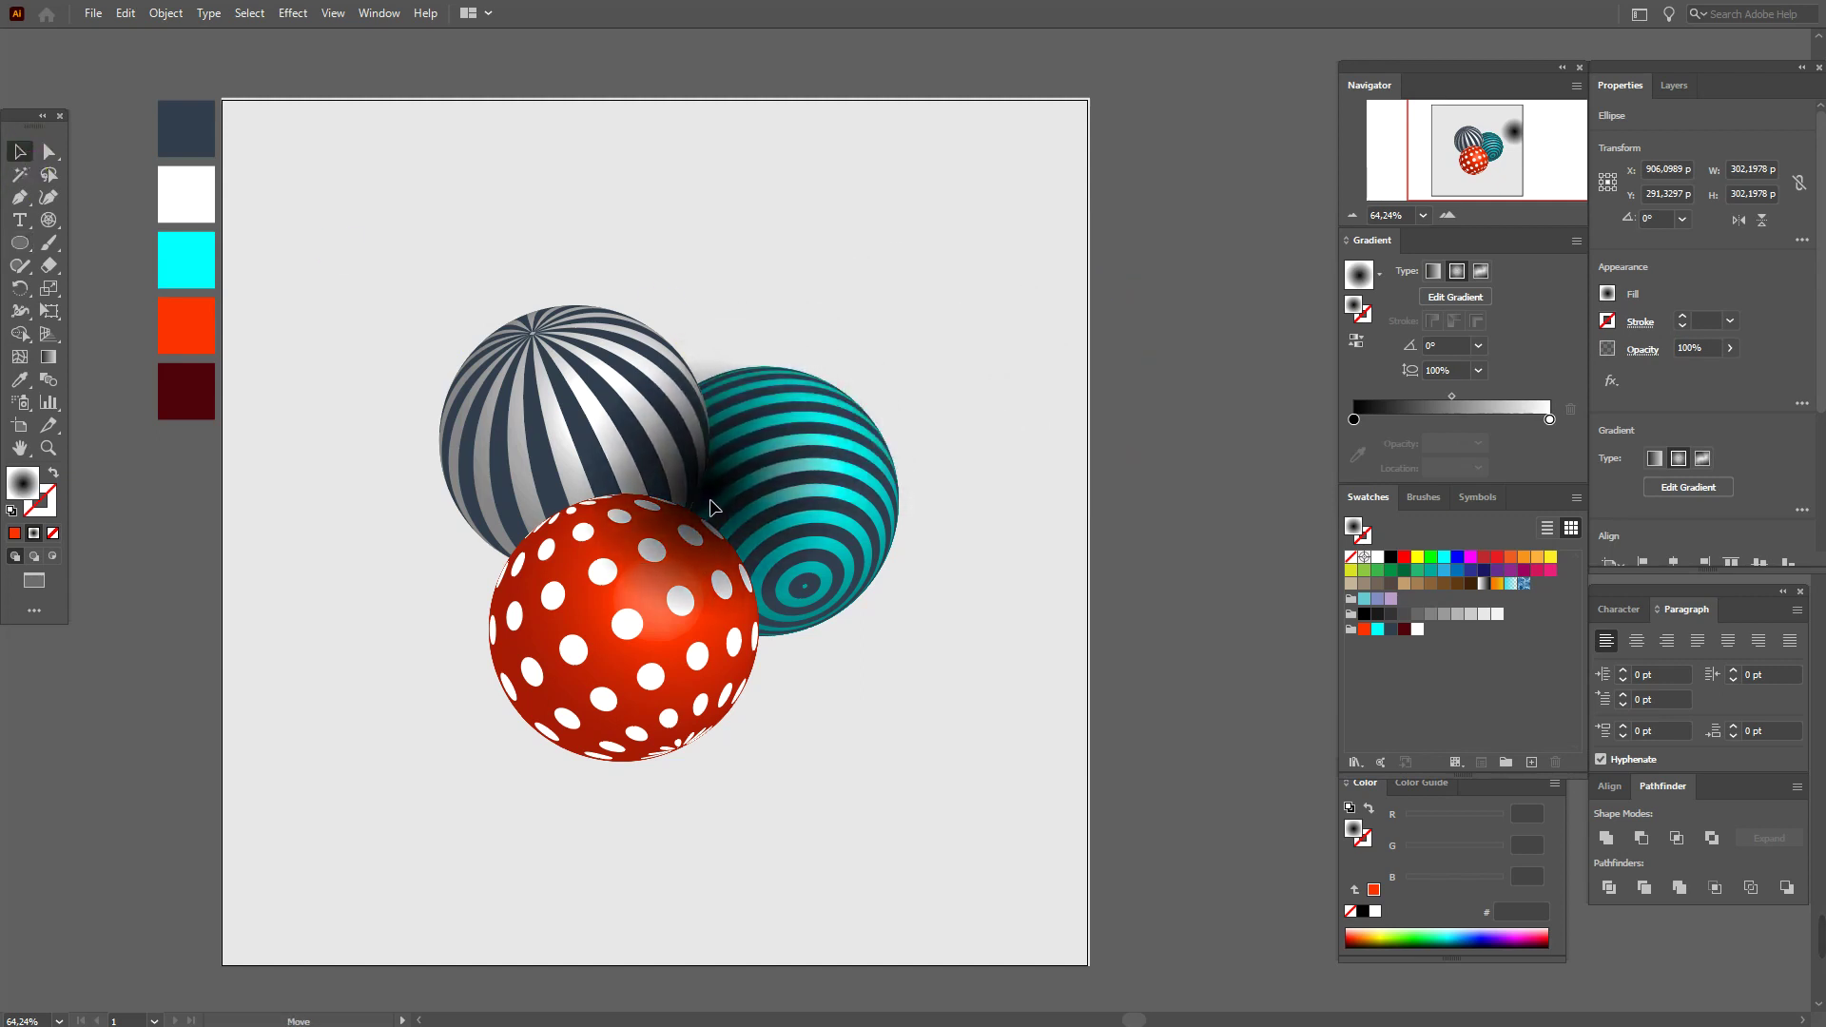
pyautogui.moveTo(713, 504); pyautogui.dragTo(714, 502)
# - Bring the red and striped spheres to the front, above the shadow circle
pyautogui.click(530, 653)
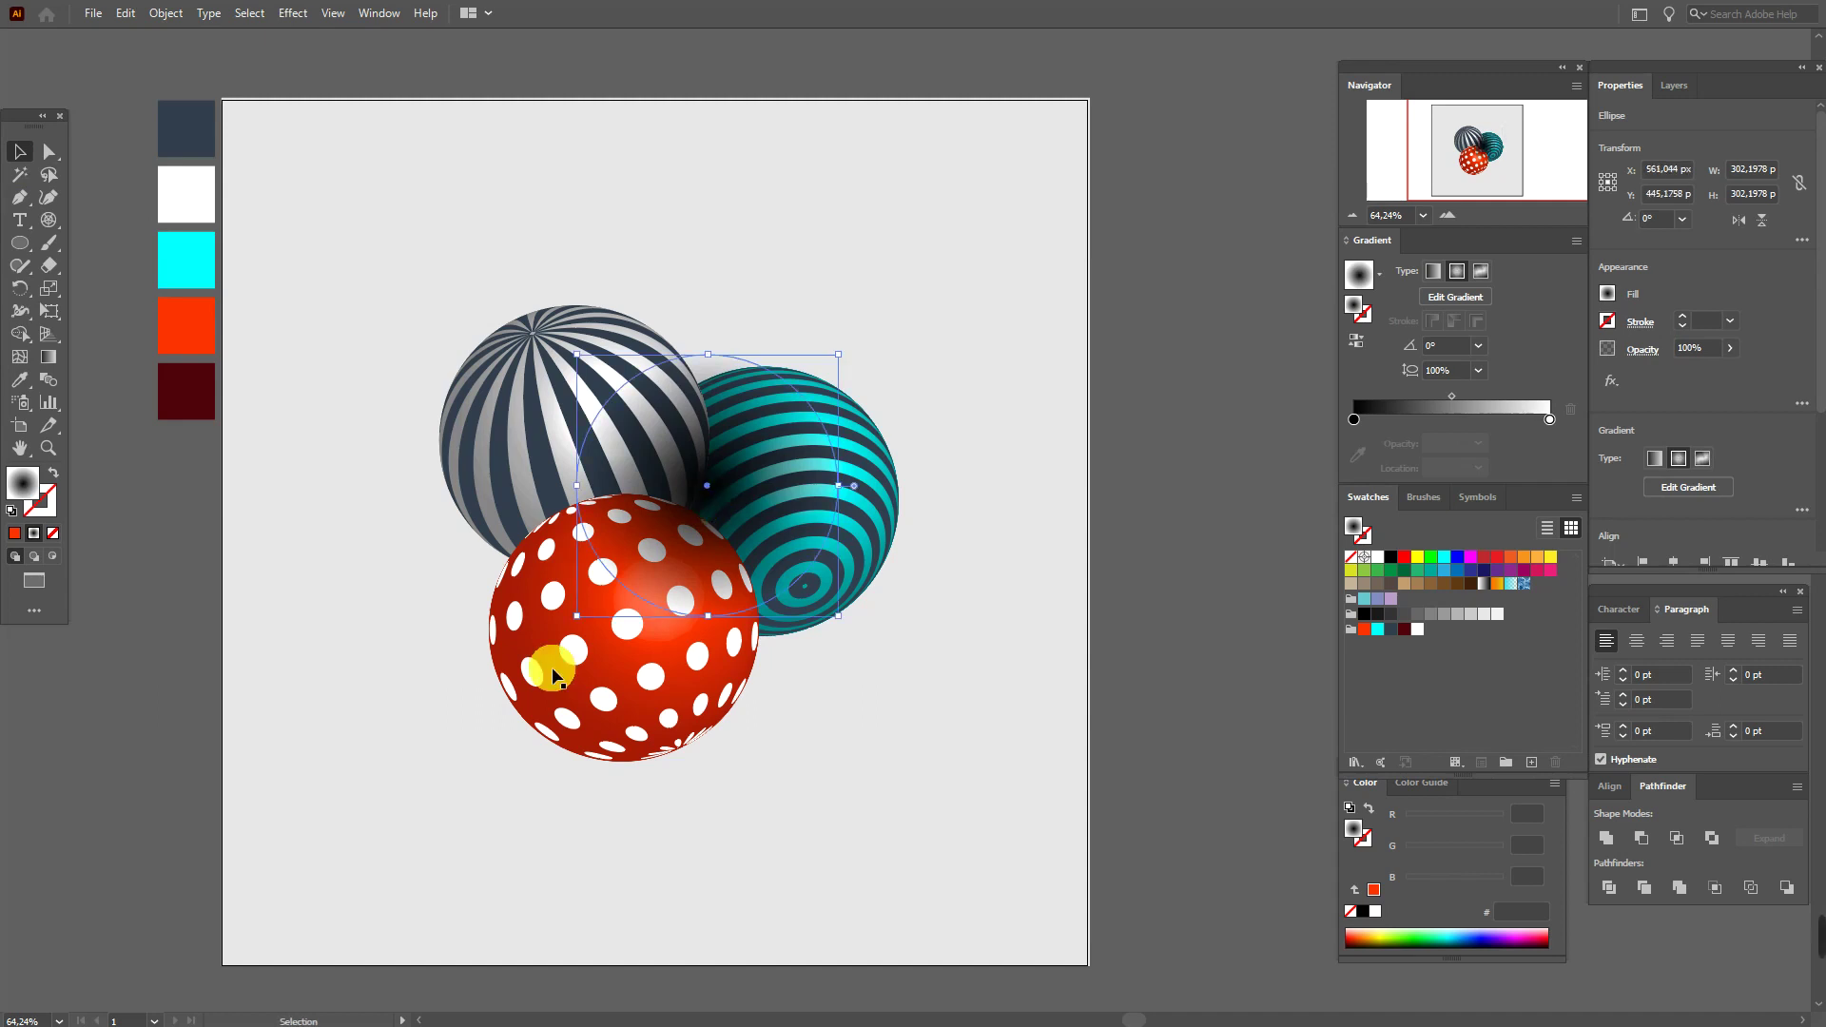
pyautogui.keyDown('shift'); pyautogui.click(490, 426); pyautogui.keyUp('shift')
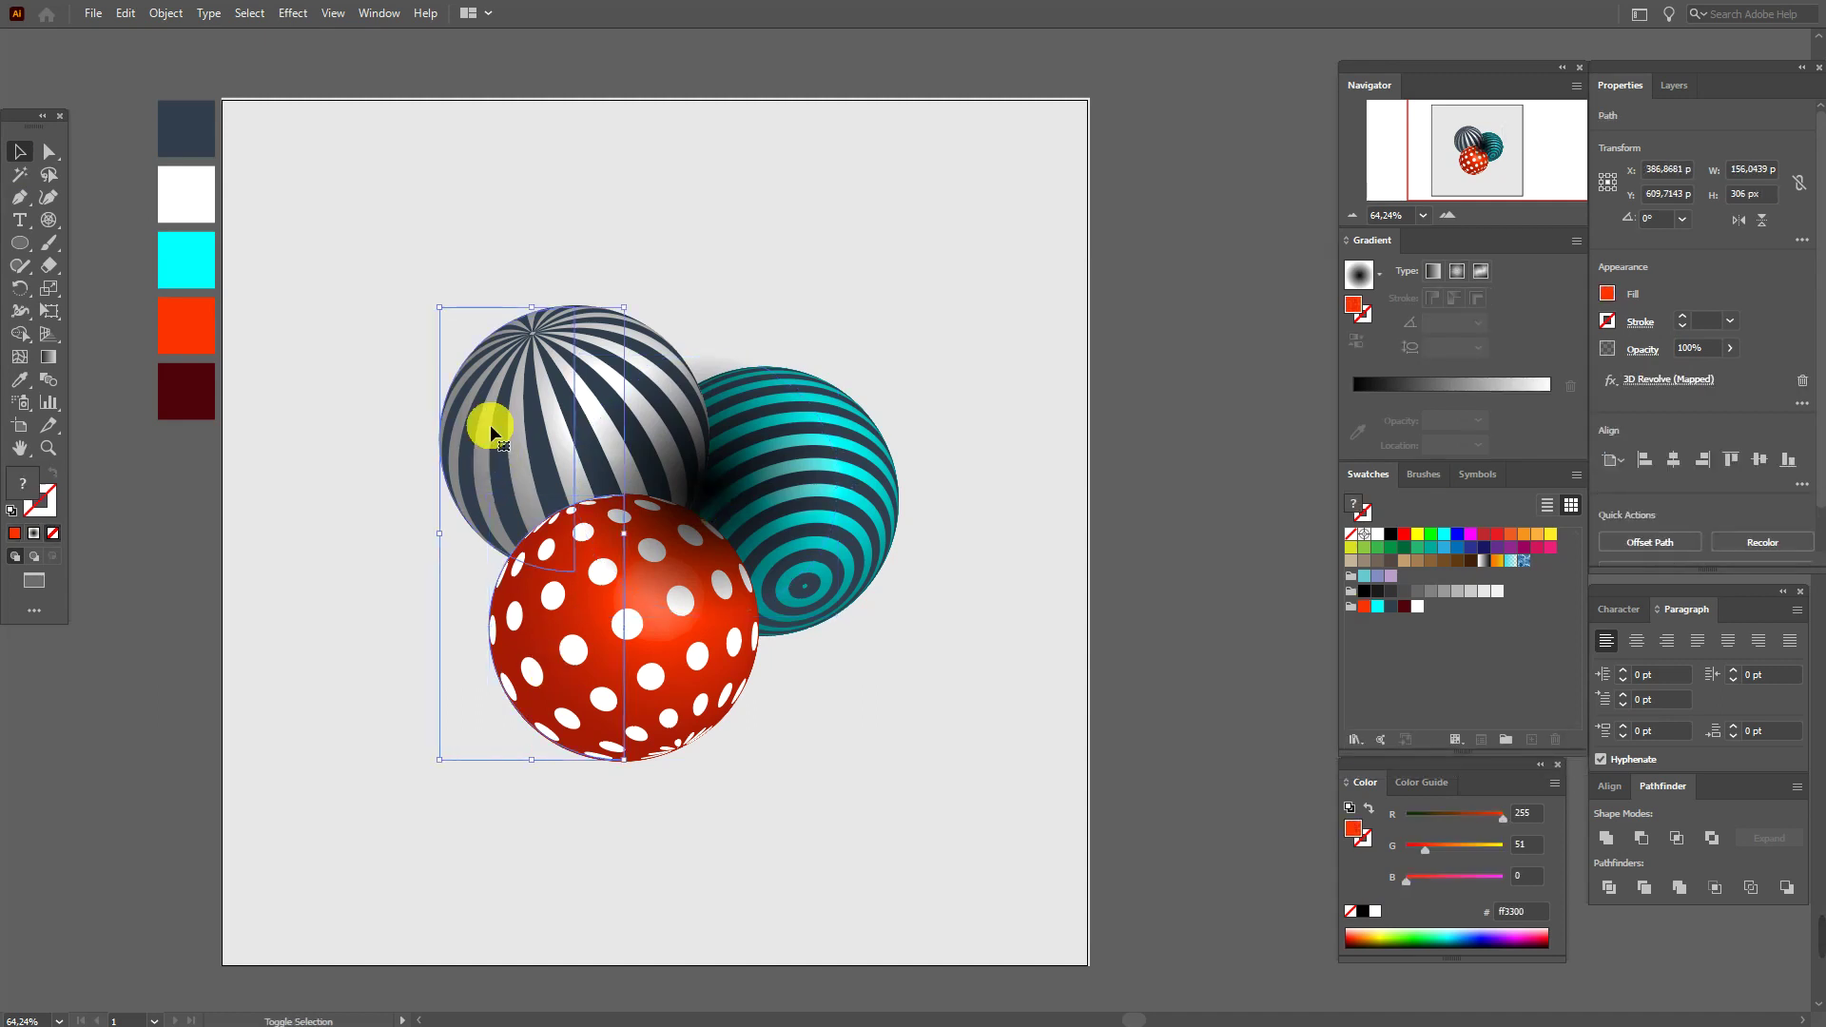
pyautogui.rightClick(489, 425)
pyautogui.moveTo(619, 755)
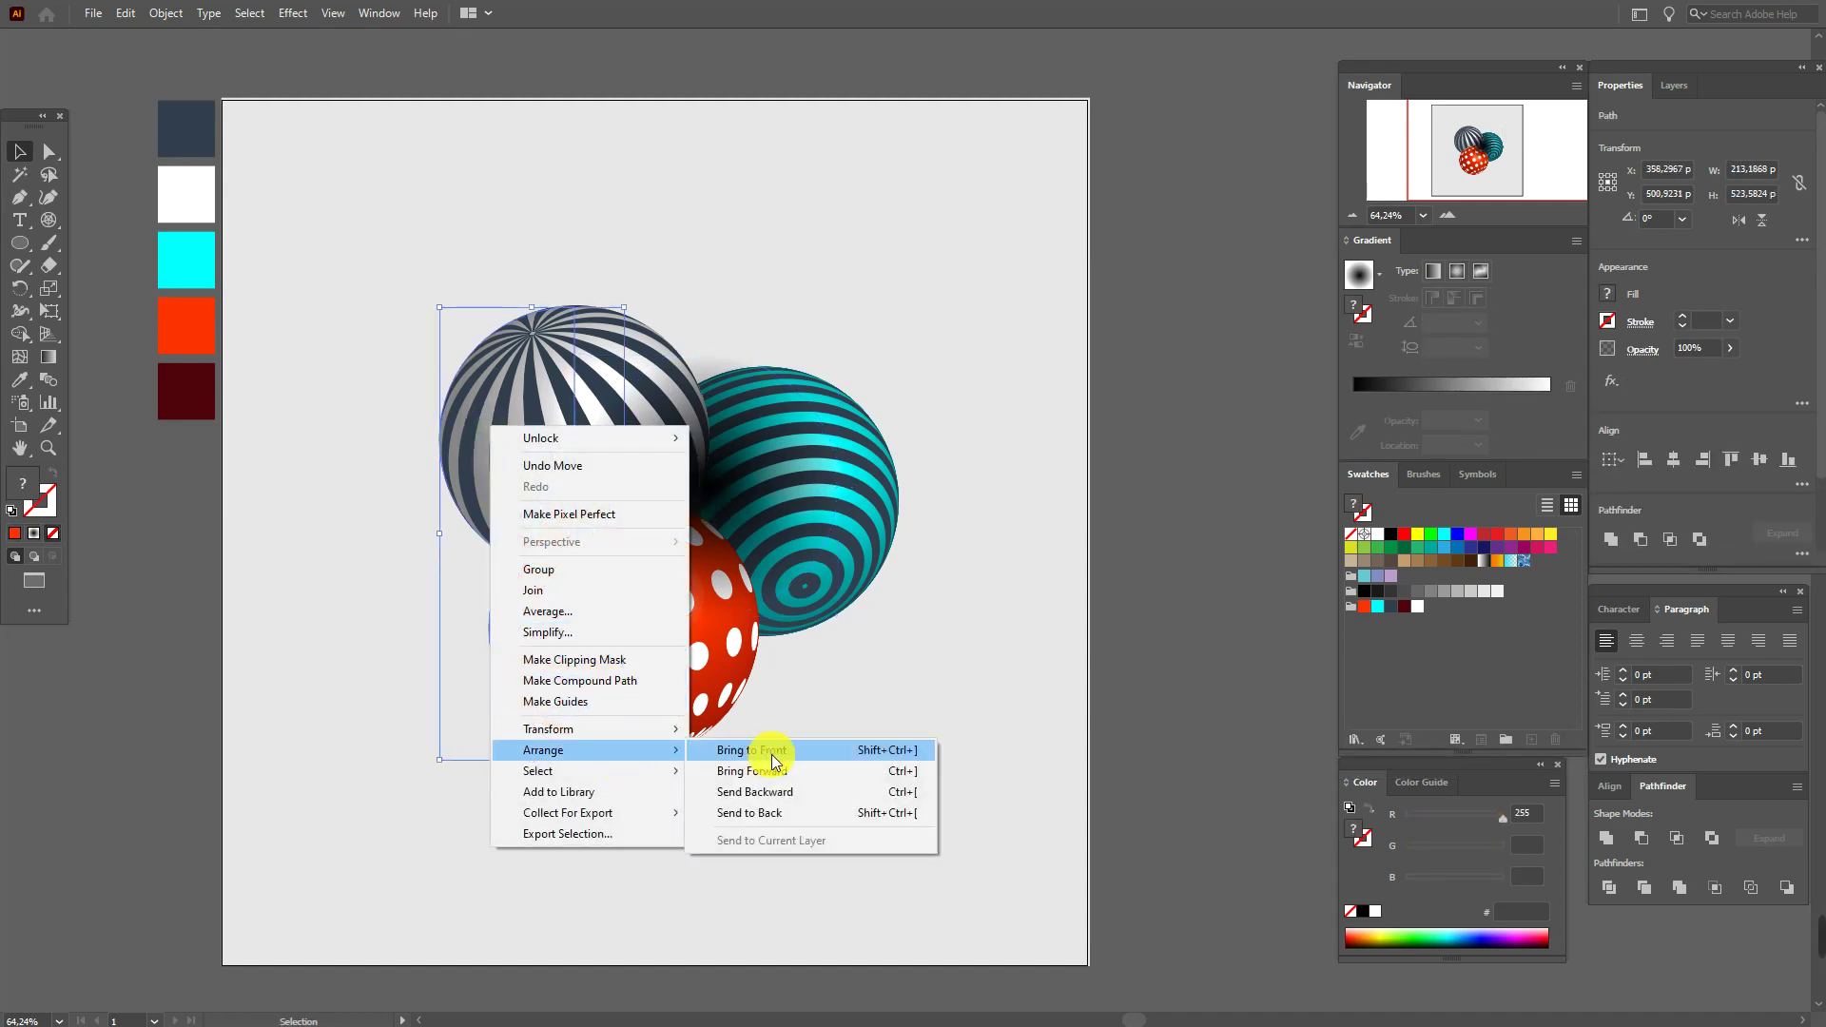
pyautogui.click(772, 751)
# - Deselect everything, then select the gradient shadow circle
pyautogui.click(1018, 705)
pyautogui.click(731, 513)
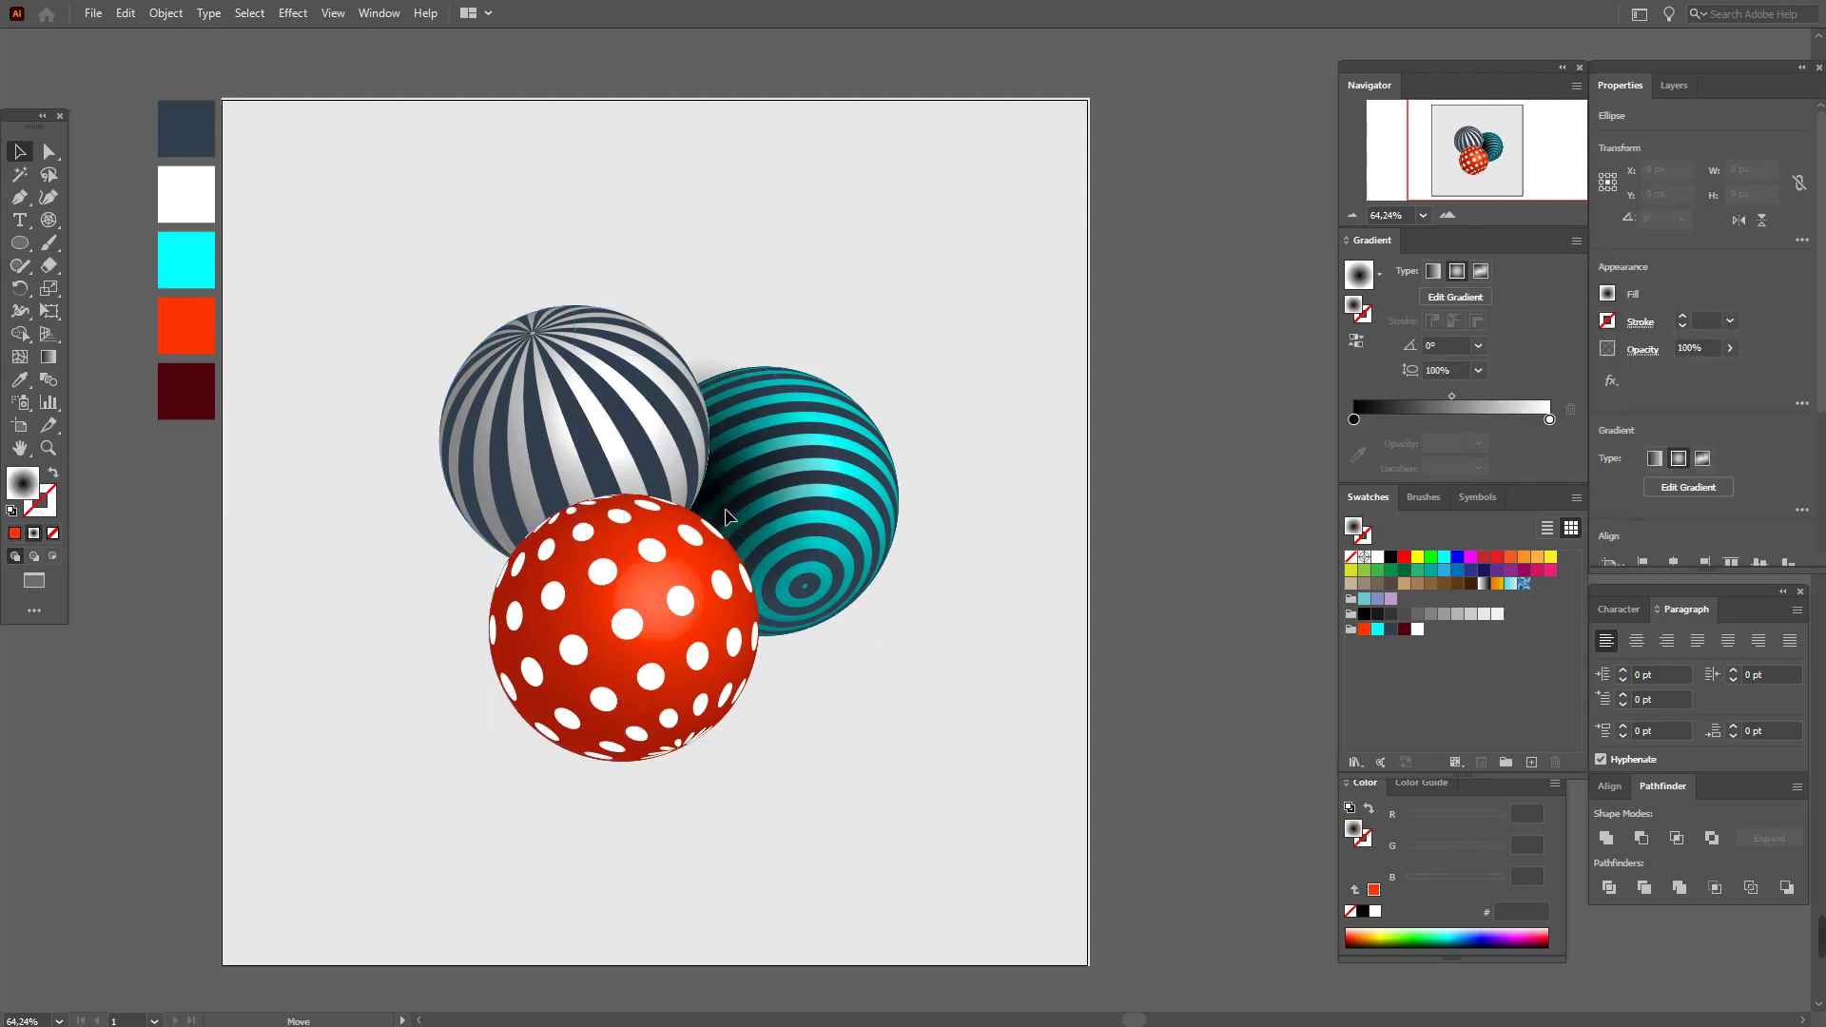
pyautogui.click(726, 516)
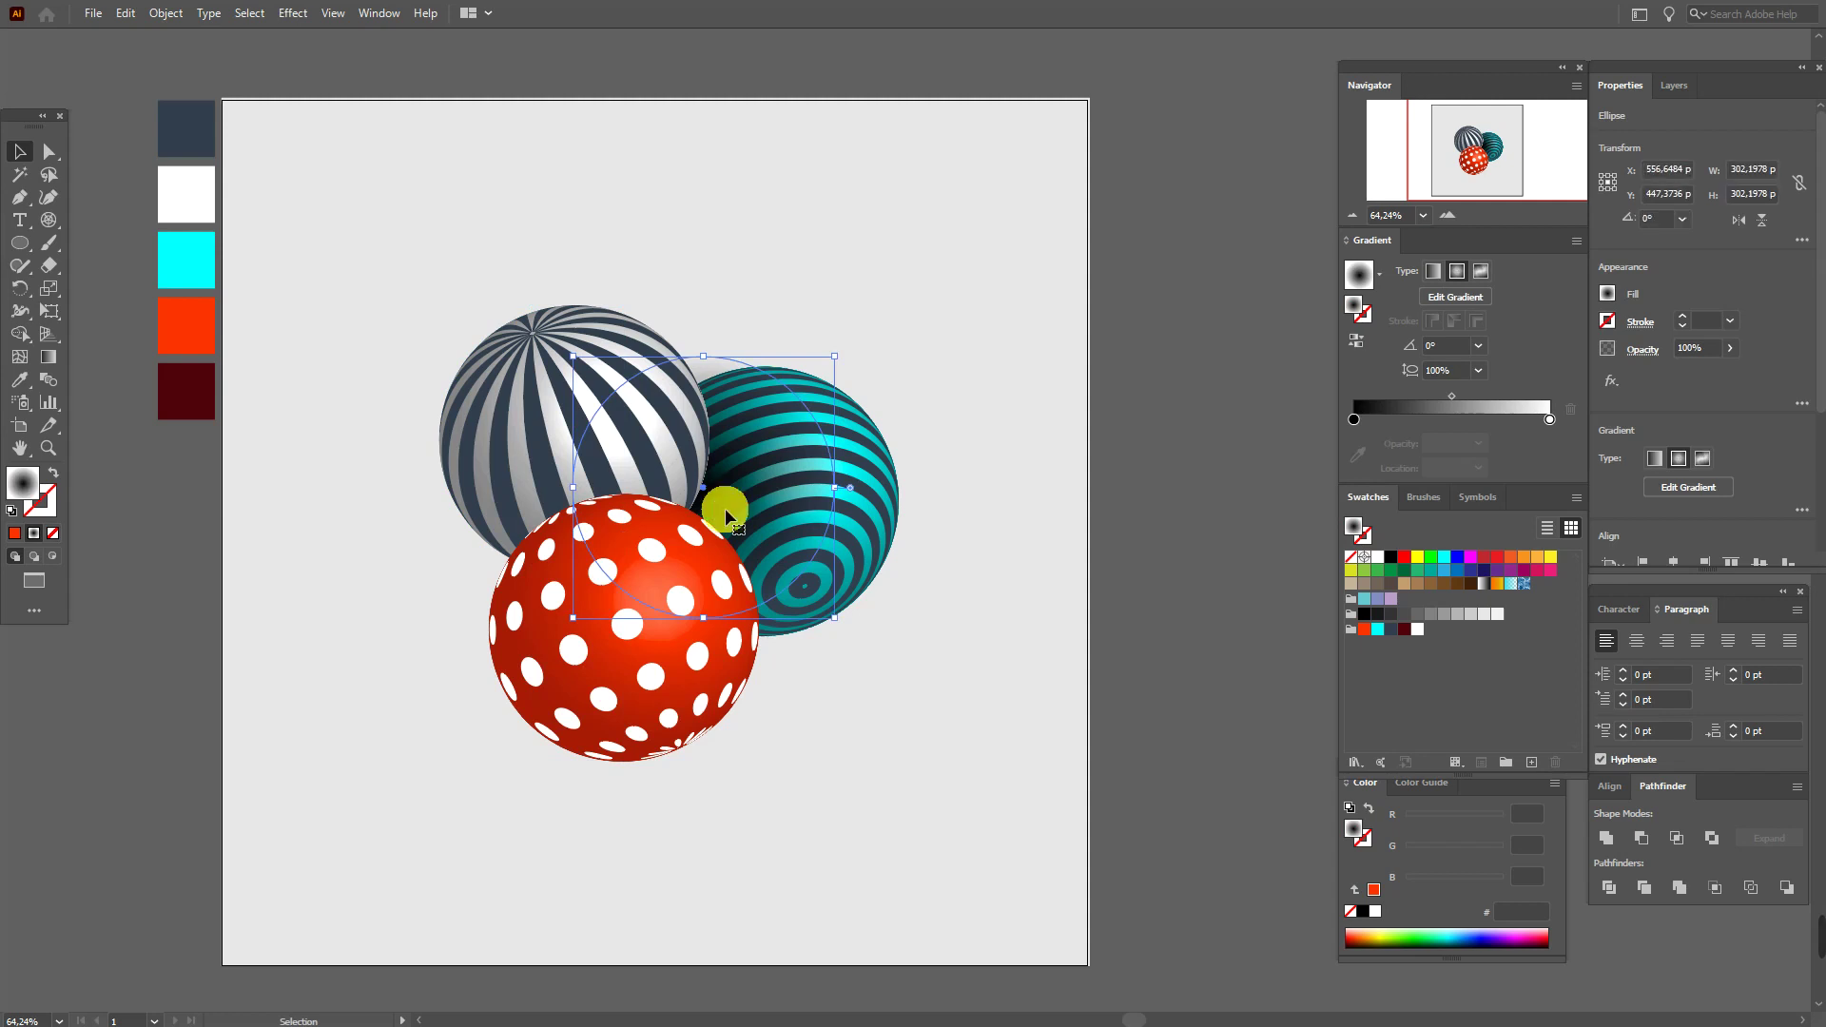
# - Paste a copy of the shadow circle in front and shift it slightly left
pyautogui.press('a')
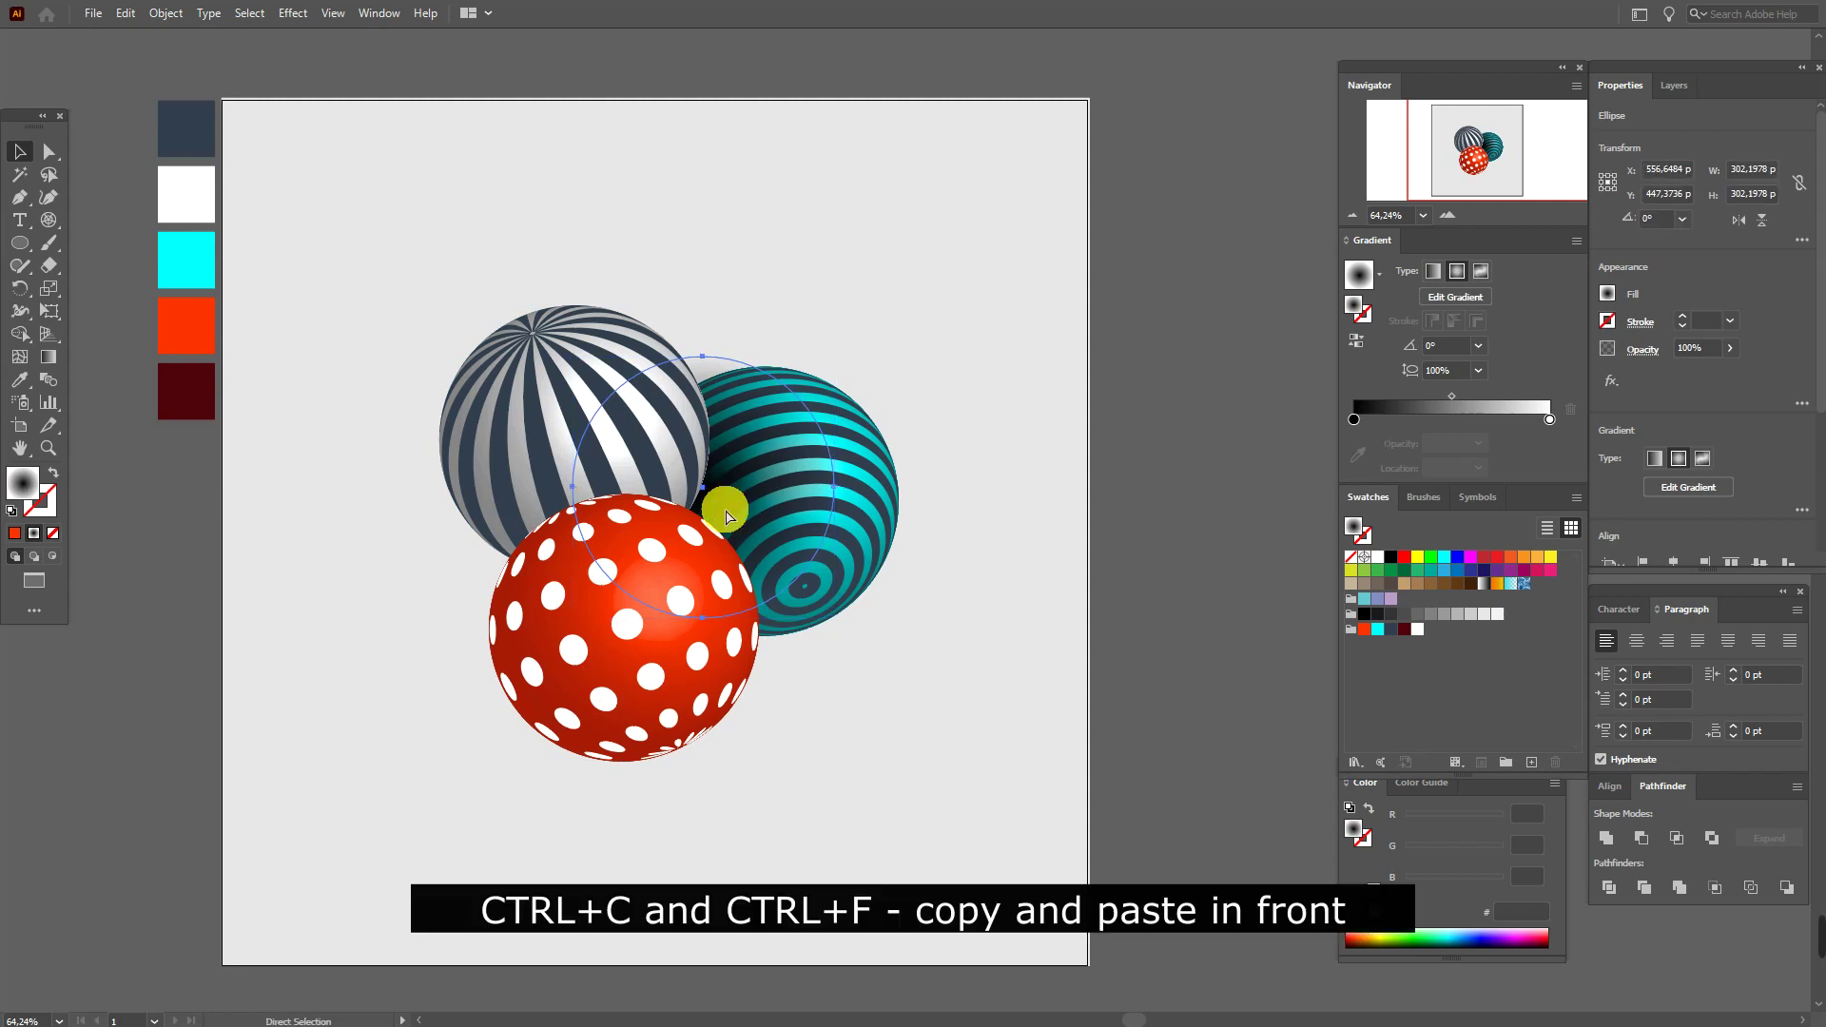
pyautogui.hotkey('ctrl', 'c')
pyautogui.hotkey('ctrl', 'f')
pyautogui.moveTo(696, 518); pyautogui.dragTo(690, 512)
# - Bring the shadow copy and the red sphere to the front together
pyautogui.keyDown('shift'); pyautogui.click(701, 695); pyautogui.keyUp('shift')
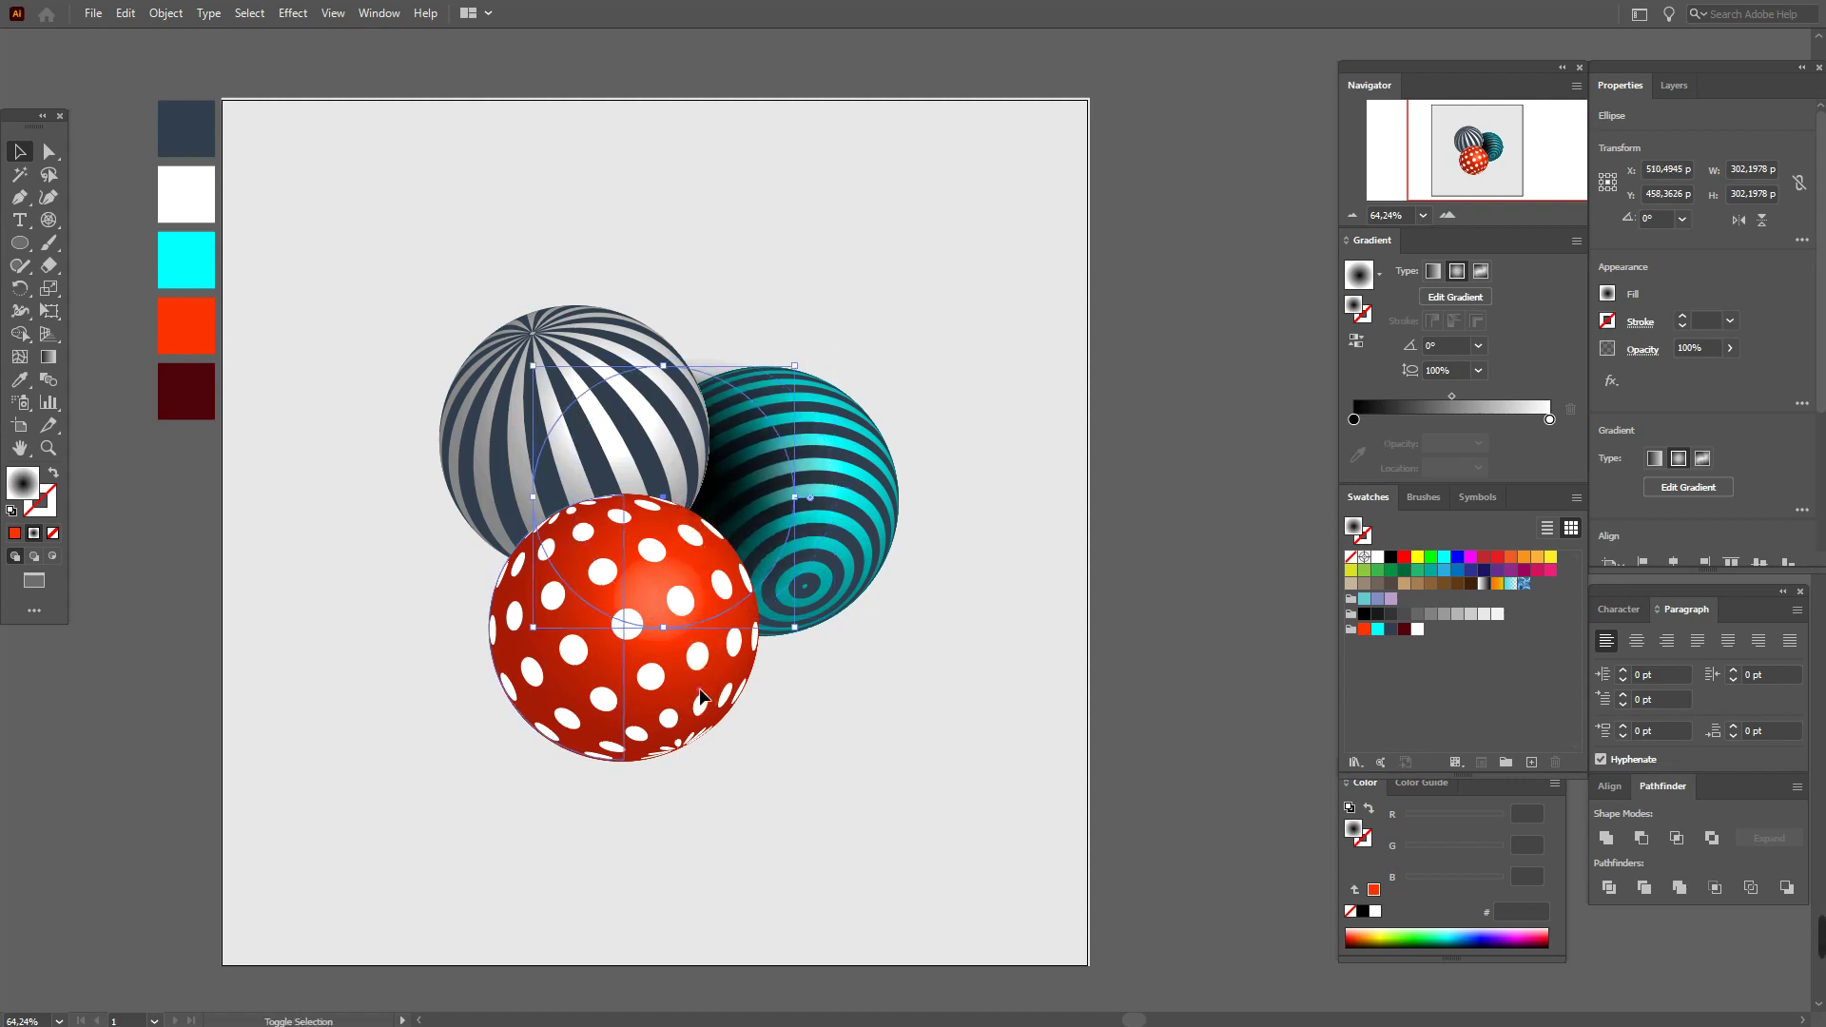
pyautogui.rightClick(750, 665)
pyautogui.moveTo(882, 565)
pyautogui.click(1008, 564)
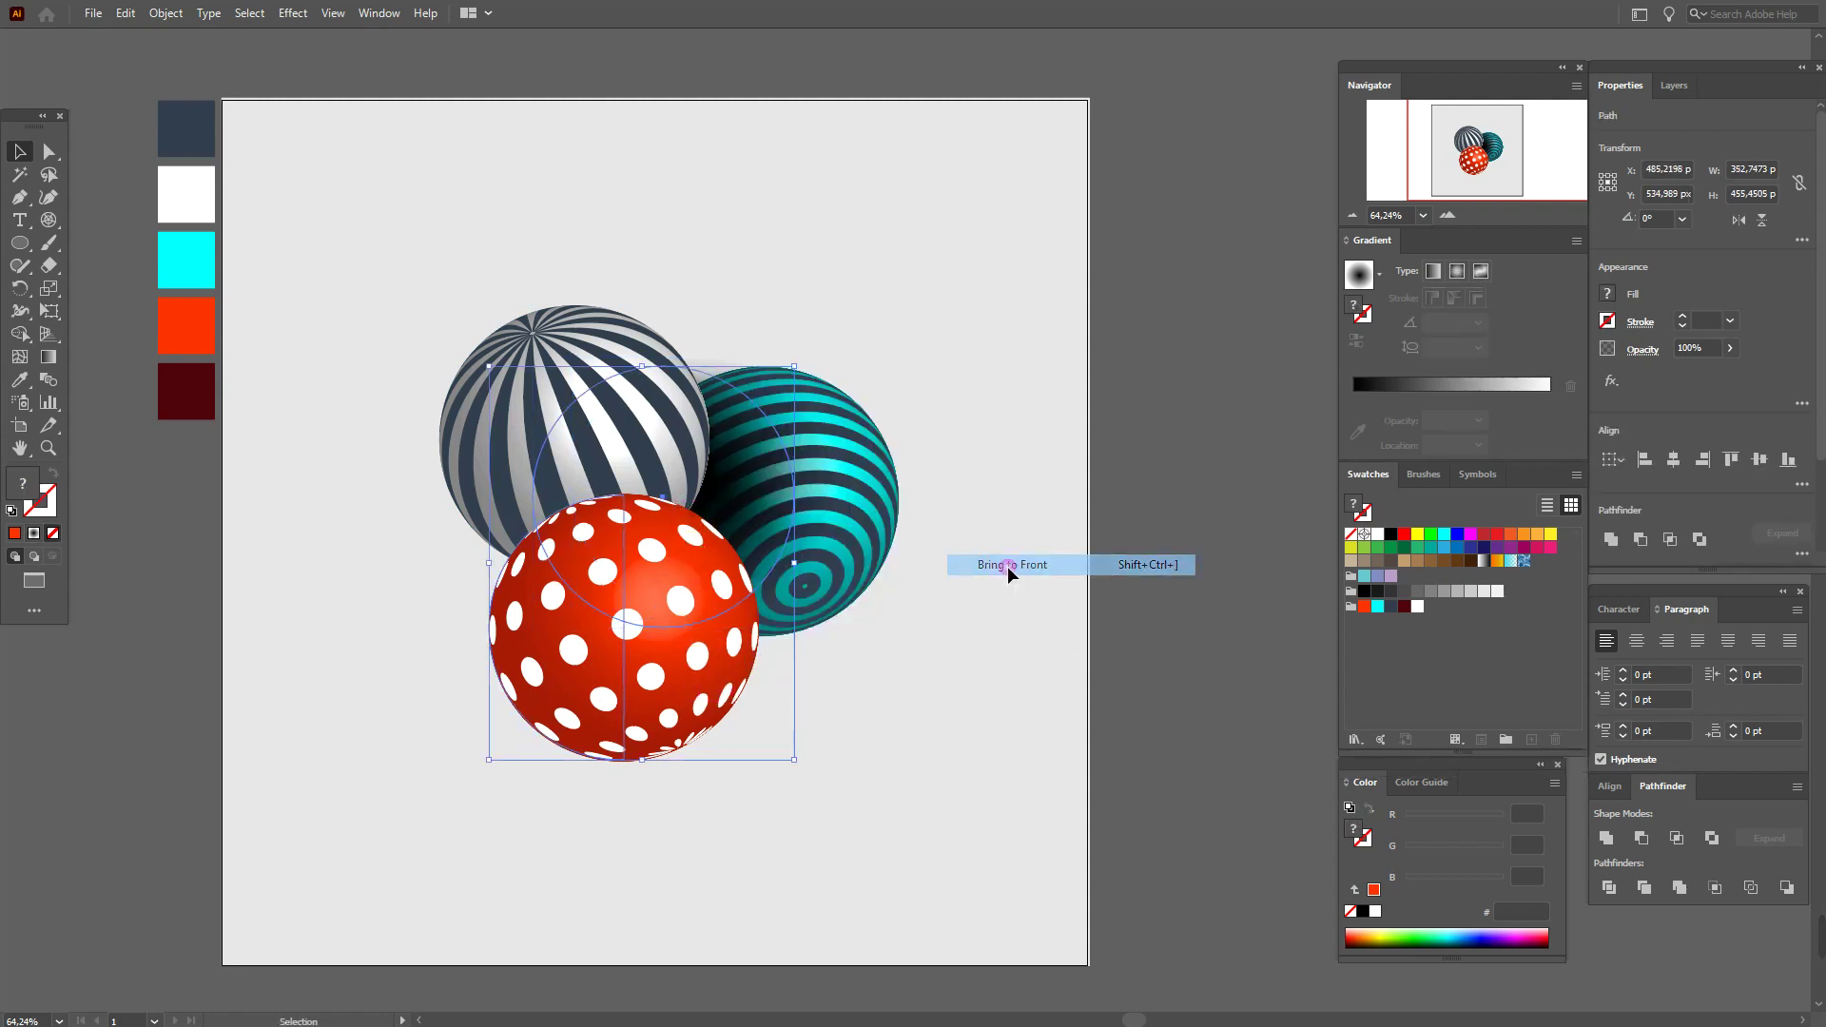
# - Reselect the shadow ellipse and nudge it down-left to where the three spheres meet
pyautogui.click(651, 477)
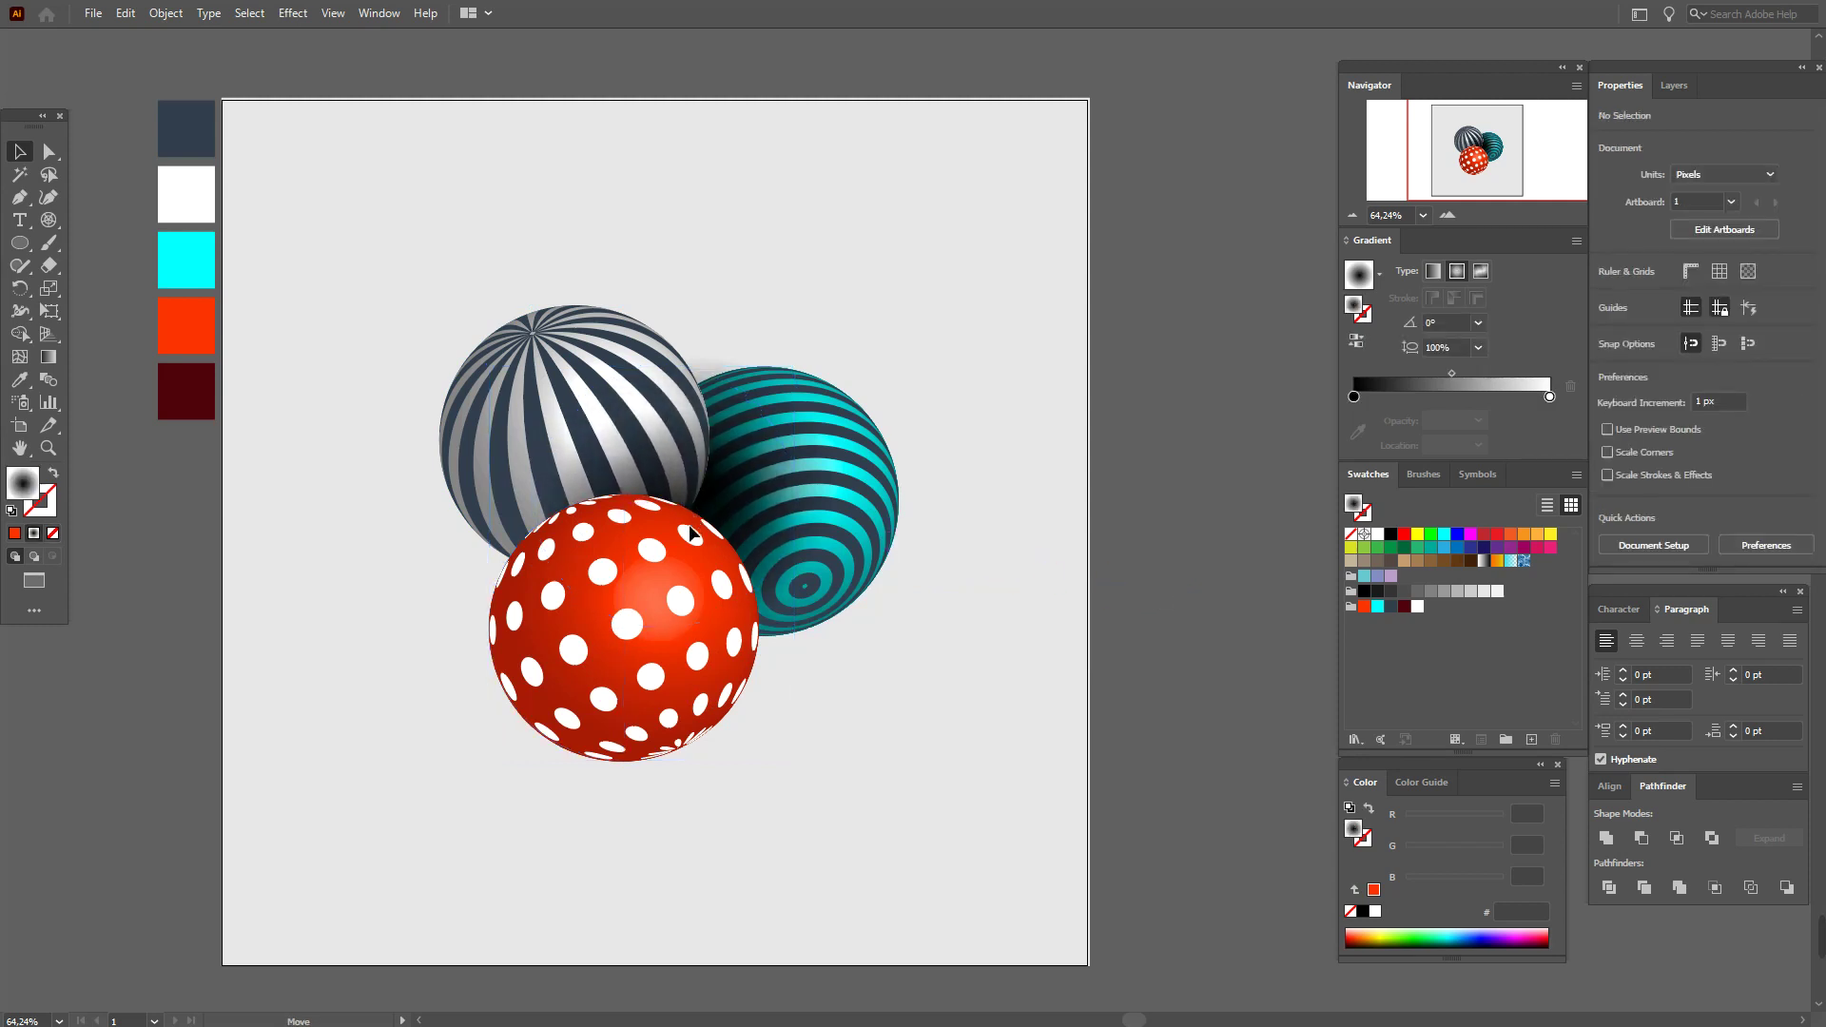
pyautogui.click(752, 483)
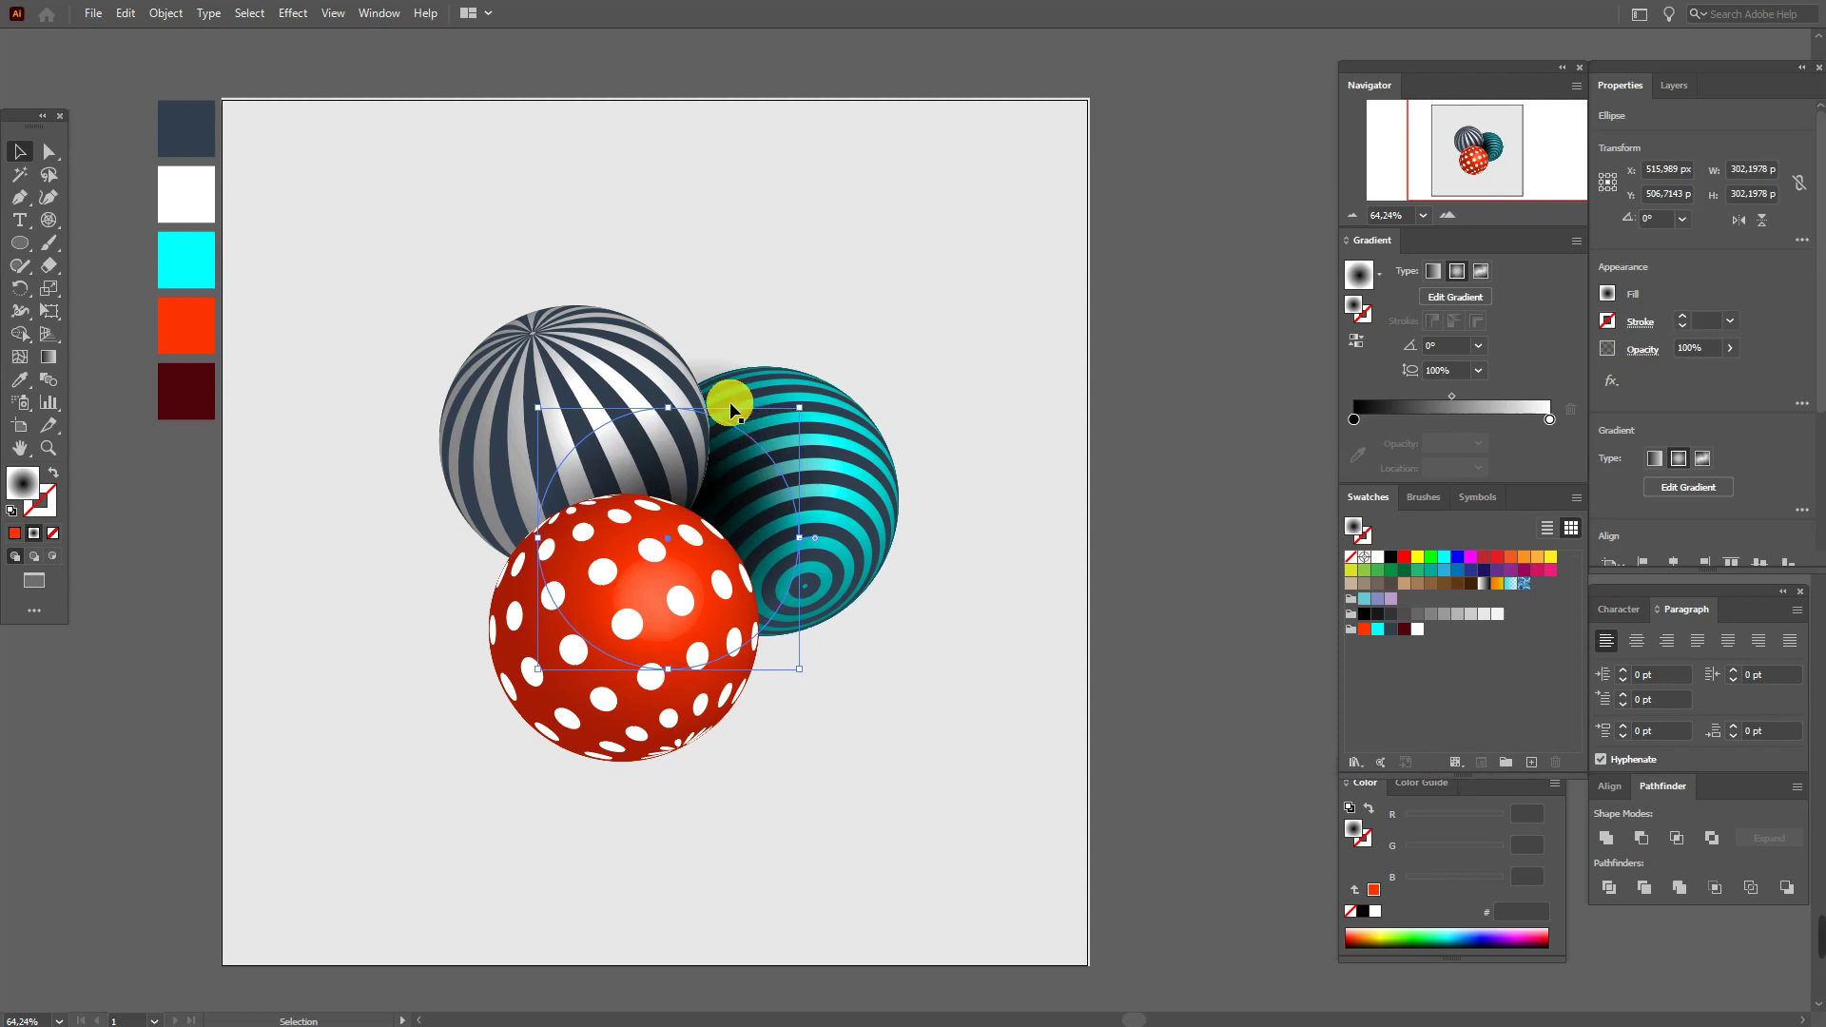
pyautogui.moveTo(730, 409); pyautogui.dragTo(706, 483)
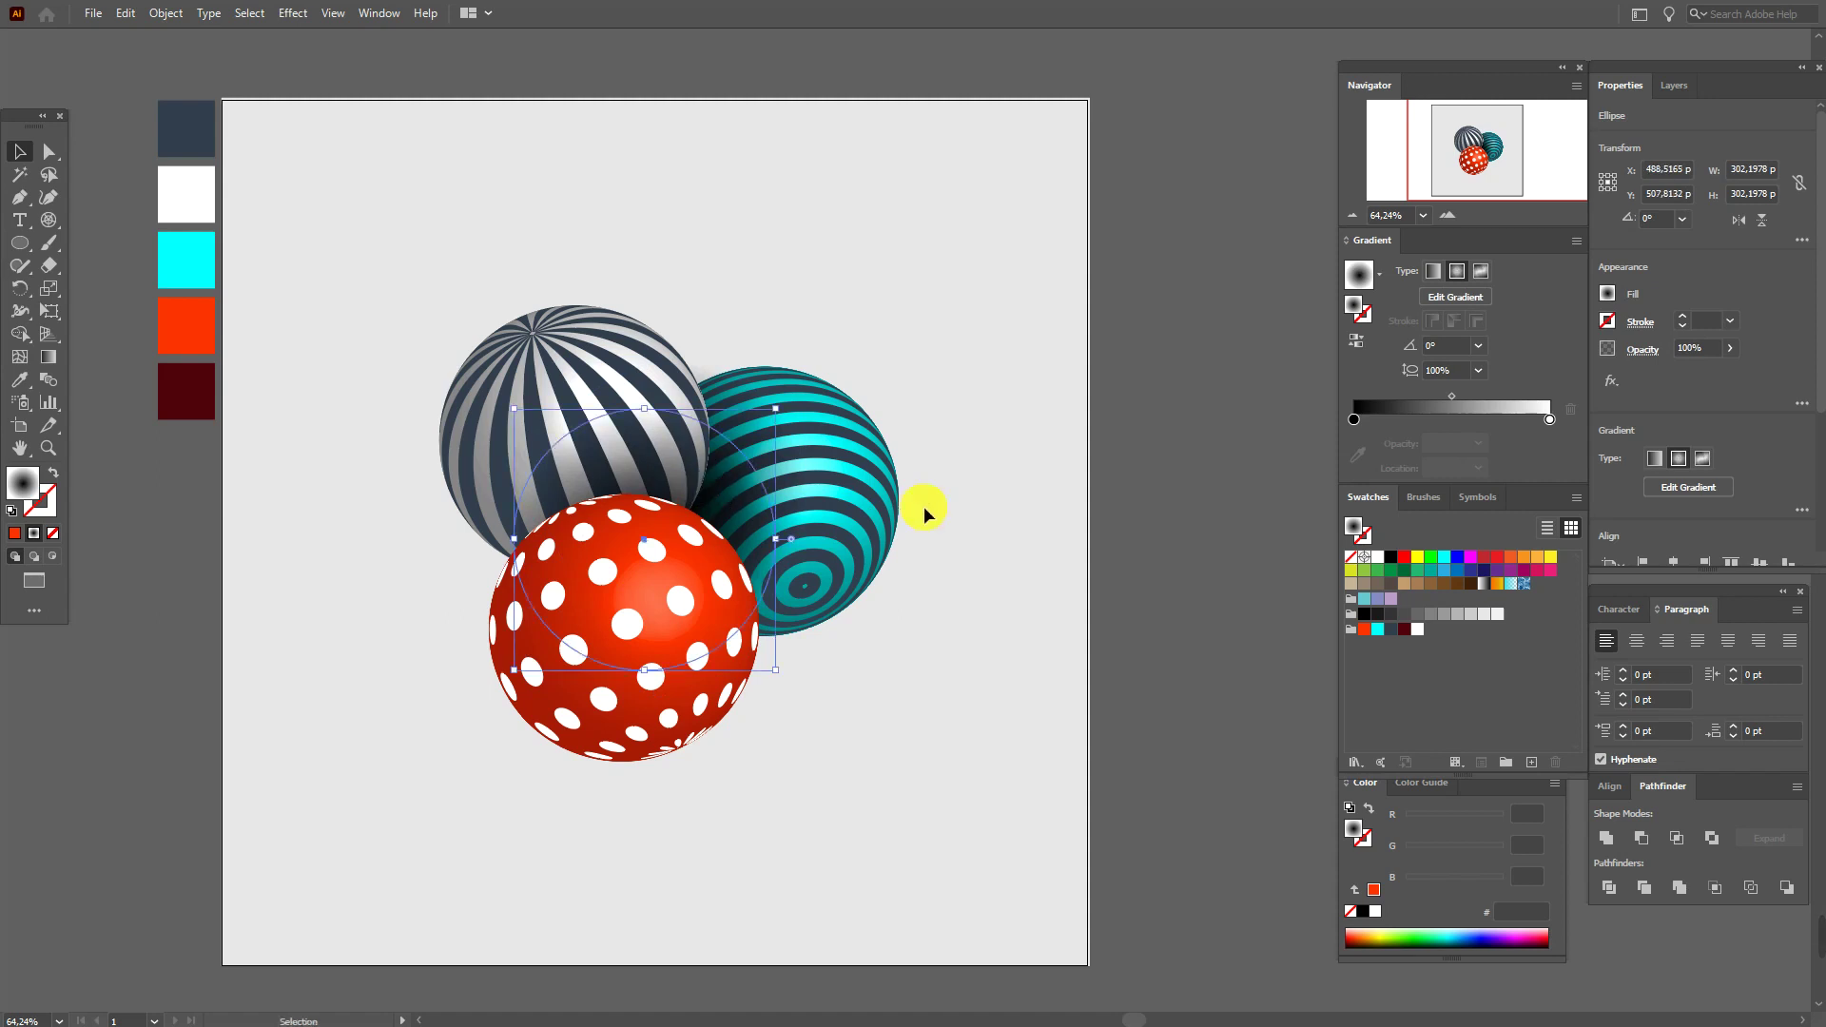
# - Paste another shadow copy under the red sphere and send it behind the spheres
pyautogui.press('a')
pyautogui.hotkey('ctrl', 'c')
pyautogui.hotkey('ctrl', 'v')
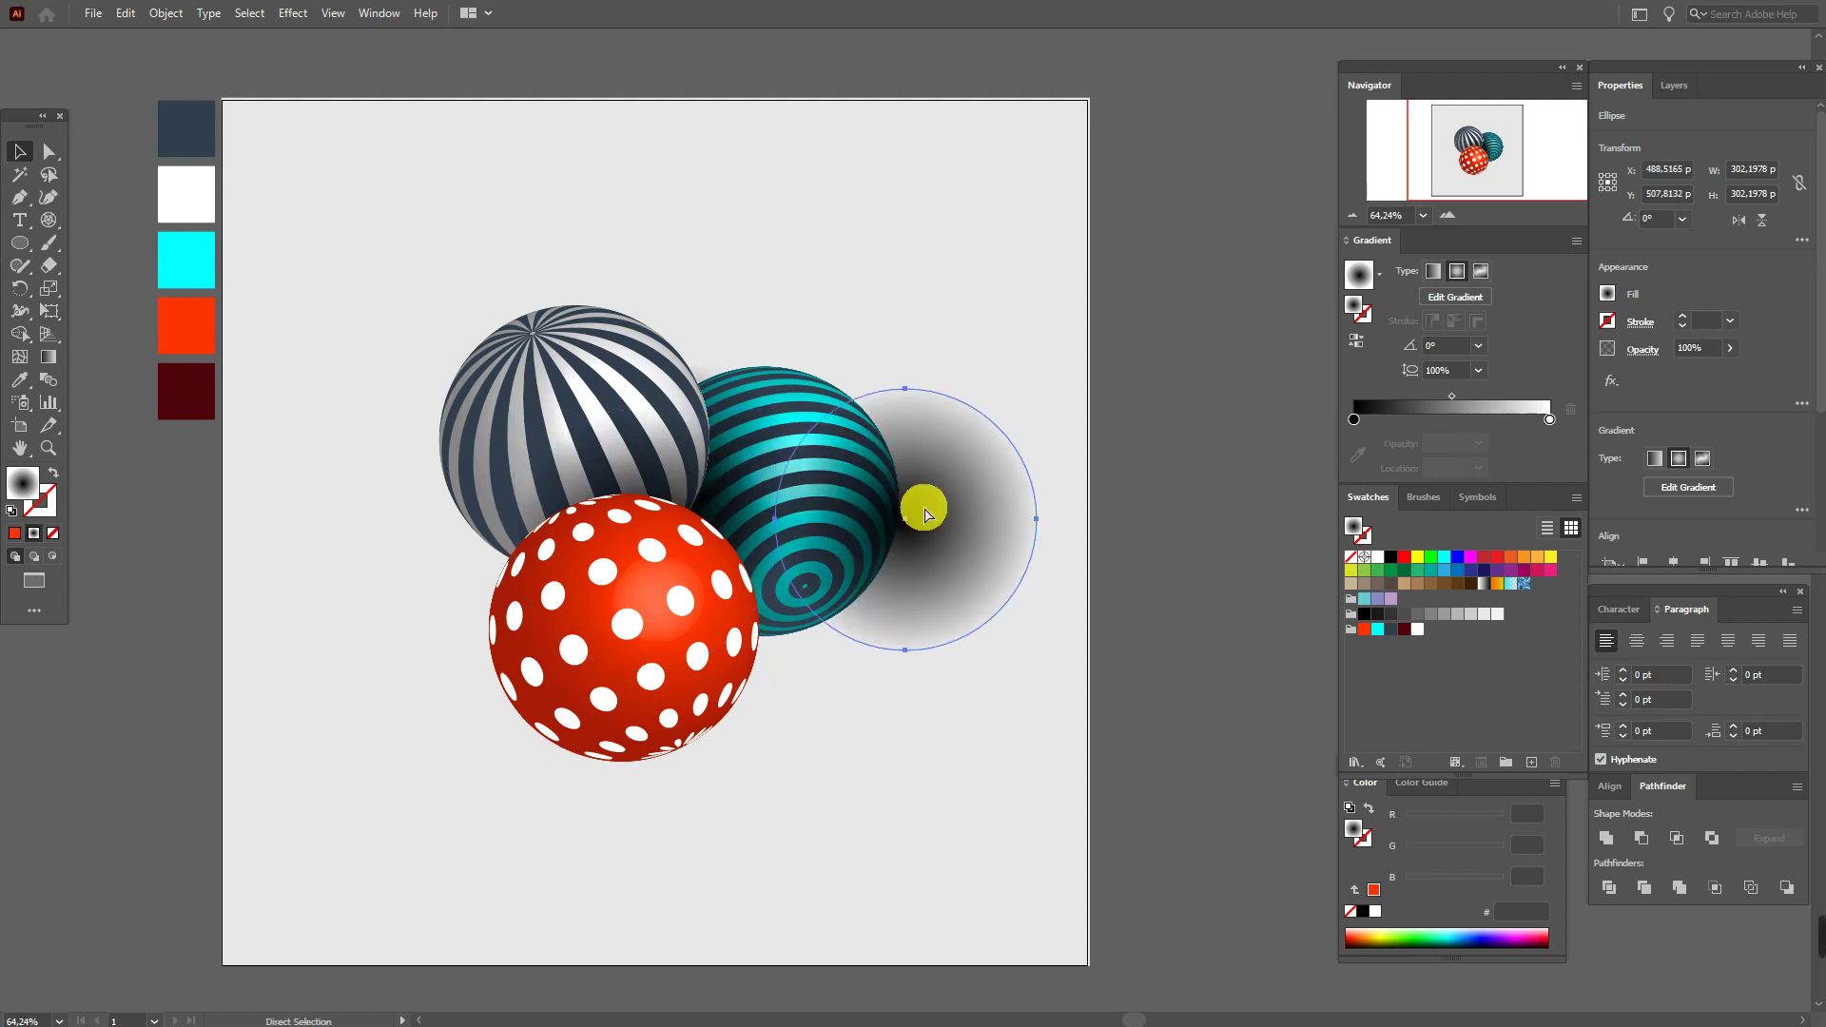
pyautogui.moveTo(929, 517); pyautogui.dragTo(689, 663)
pyautogui.rightClick(691, 663)
pyautogui.moveTo(806, 569)
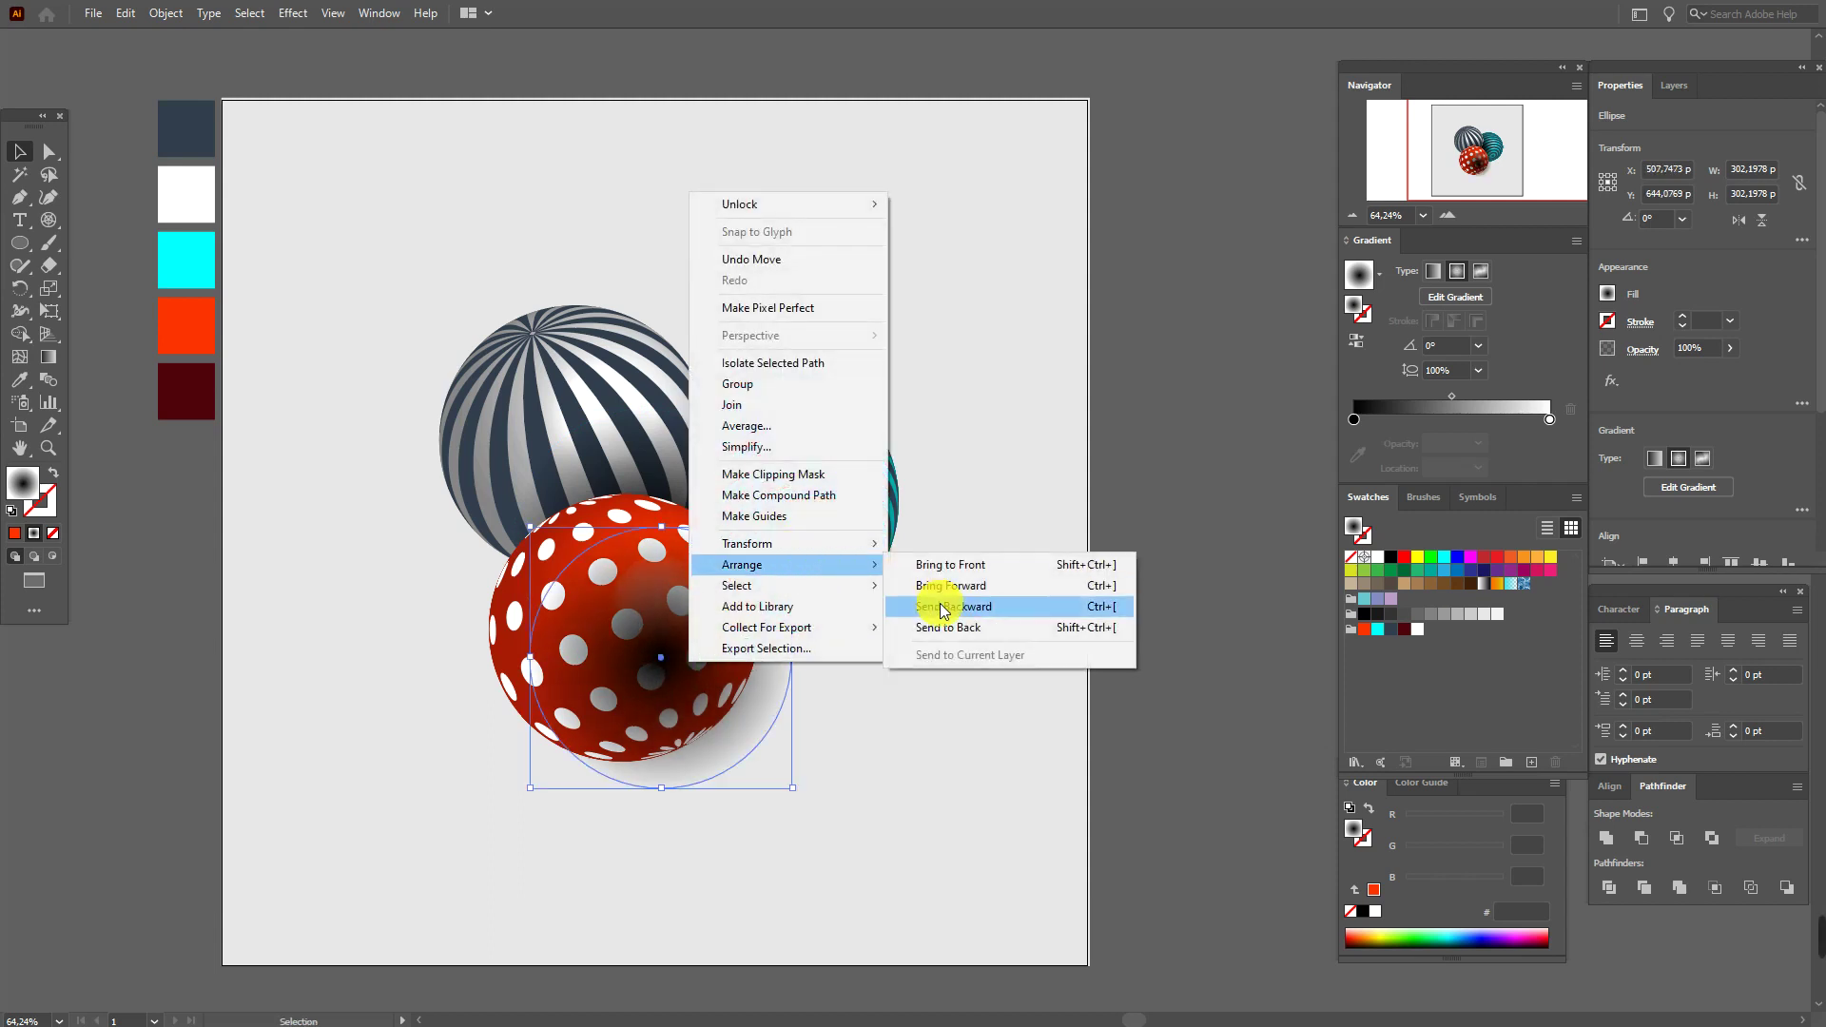
pyautogui.click(953, 624)
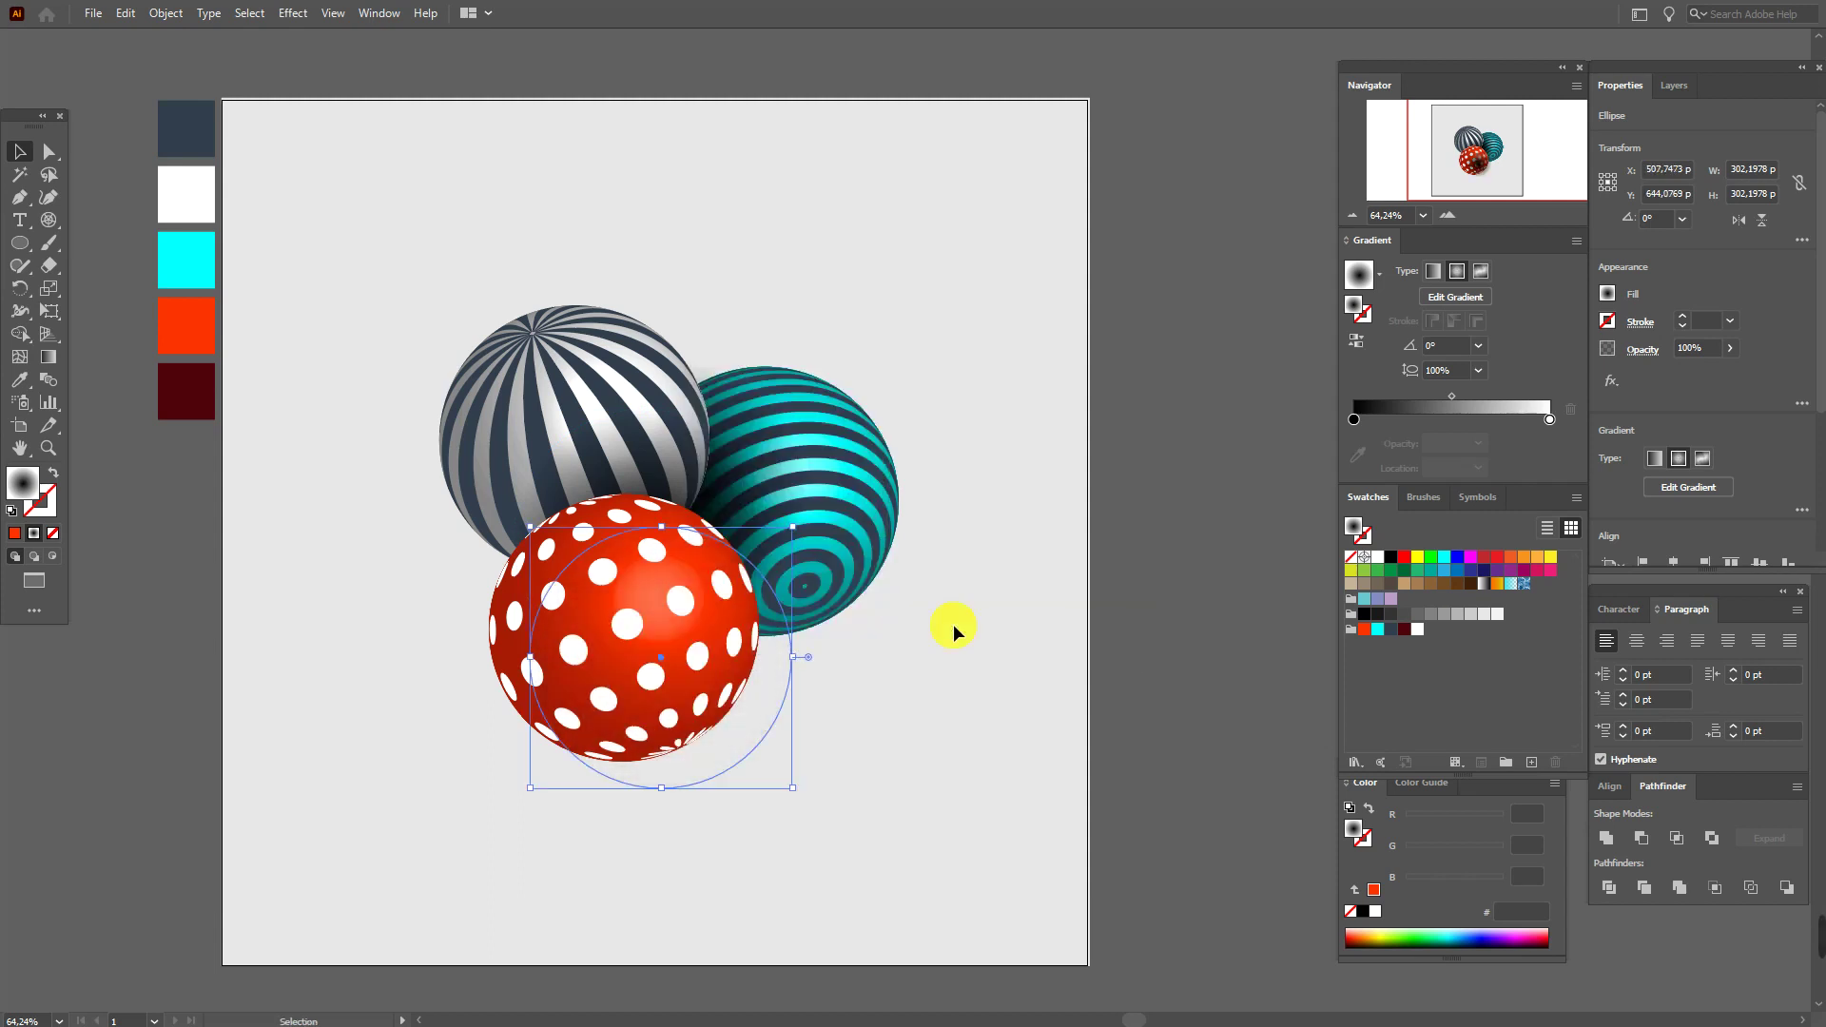
pyautogui.click(772, 745)
pyautogui.moveTo(771, 745); pyautogui.dragTo(768, 745)
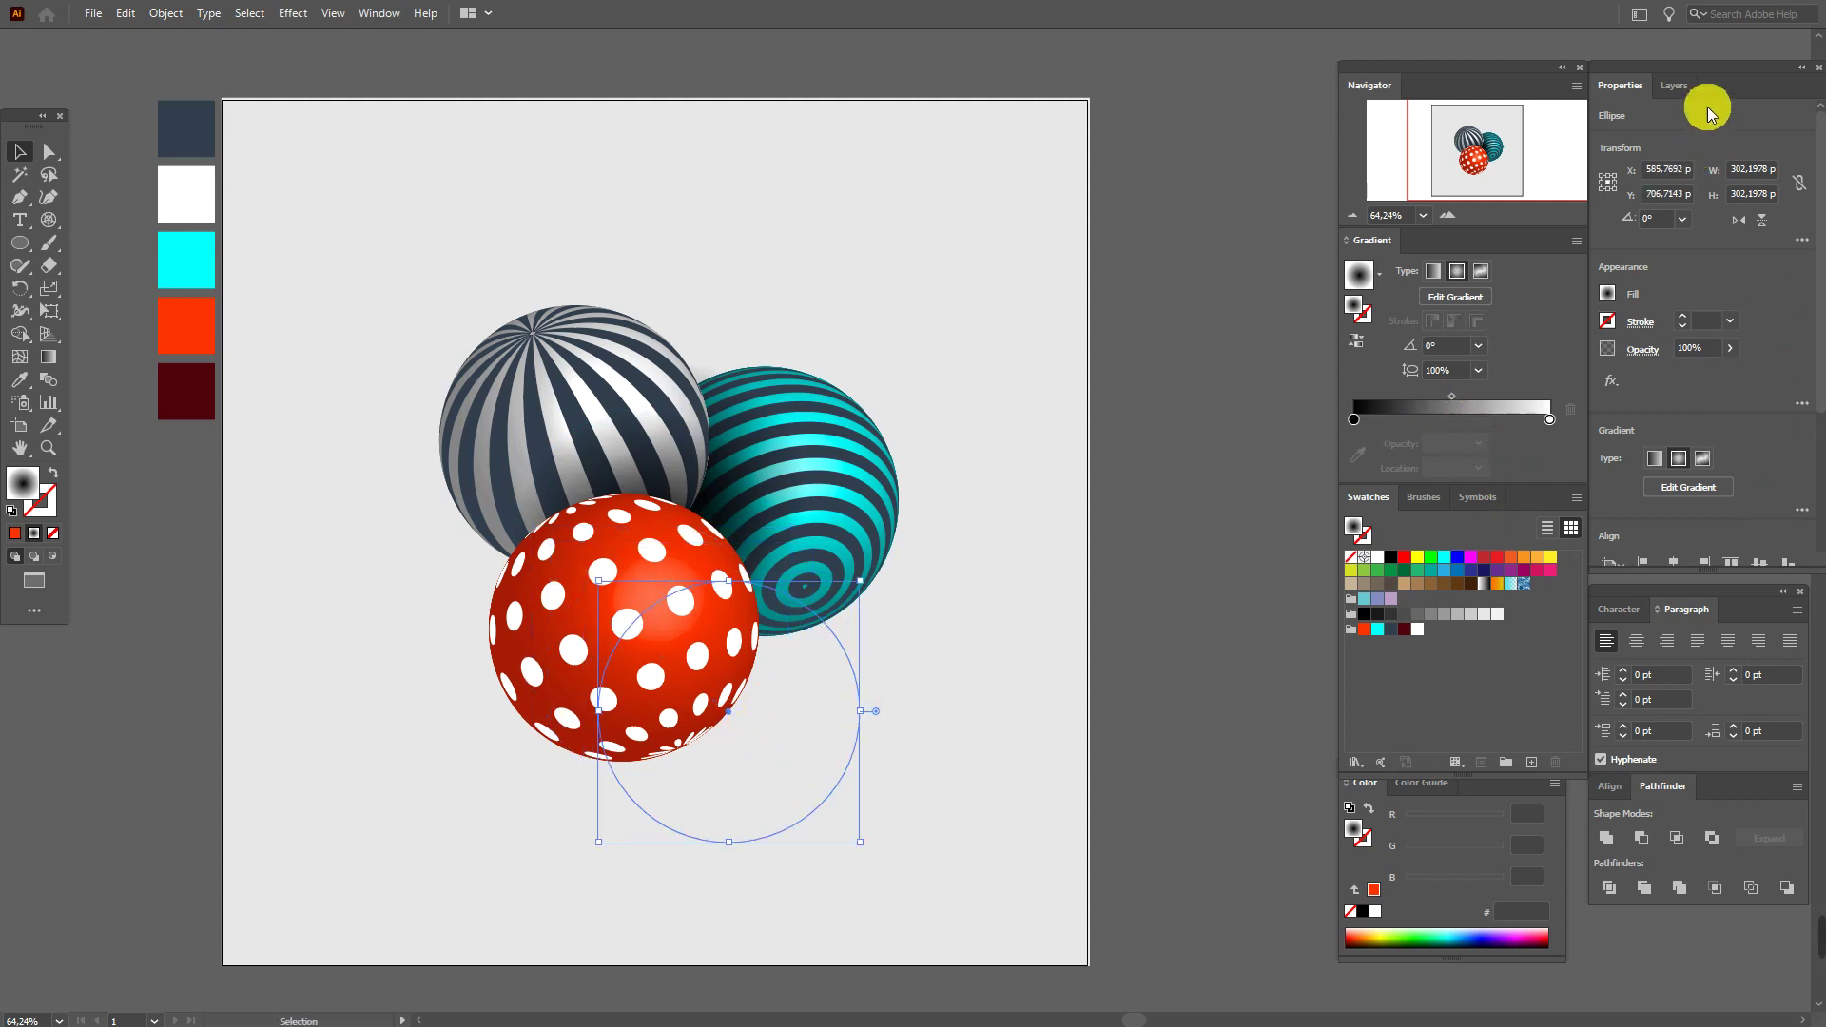
# - Send the background rectangle to the back and settle the shadow beneath the red sphere
pyautogui.click(1679, 85)
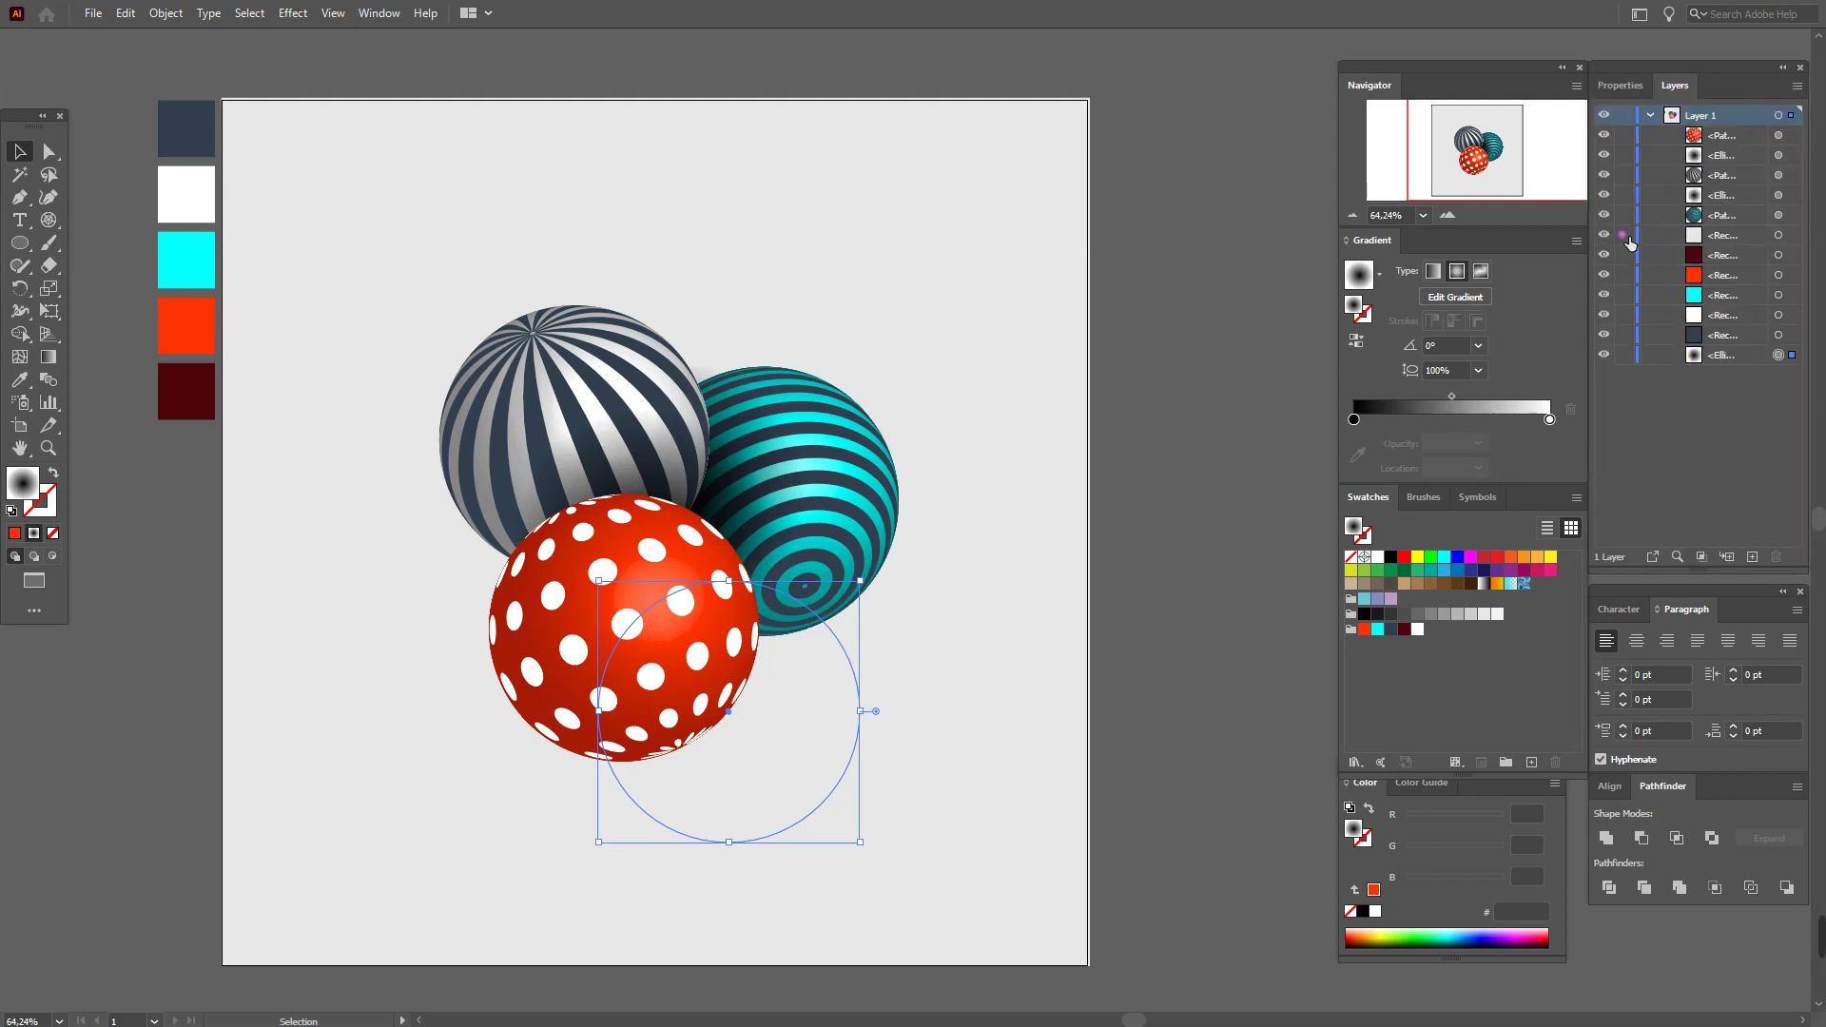
pyautogui.click(979, 389)
pyautogui.rightClick(980, 390)
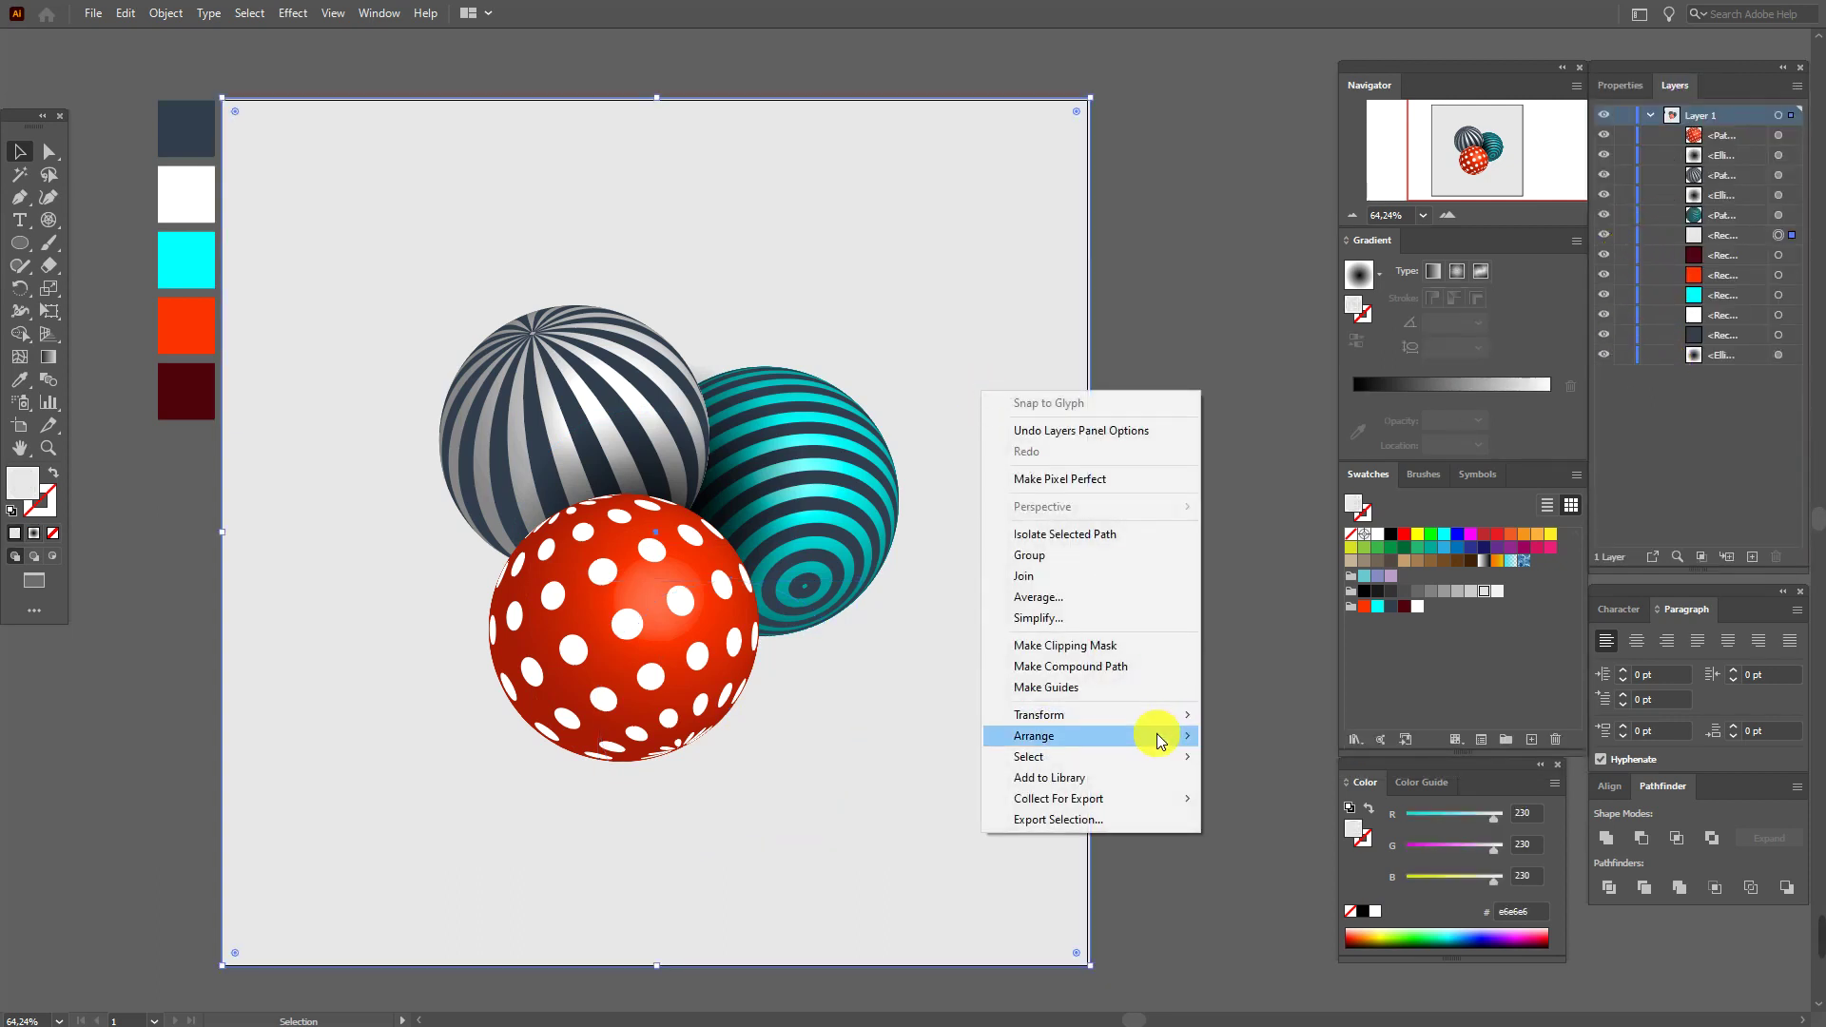
pyautogui.moveTo(1154, 735)
pyautogui.click(1290, 802)
pyautogui.moveTo(802, 775); pyautogui.dragTo(725, 720)
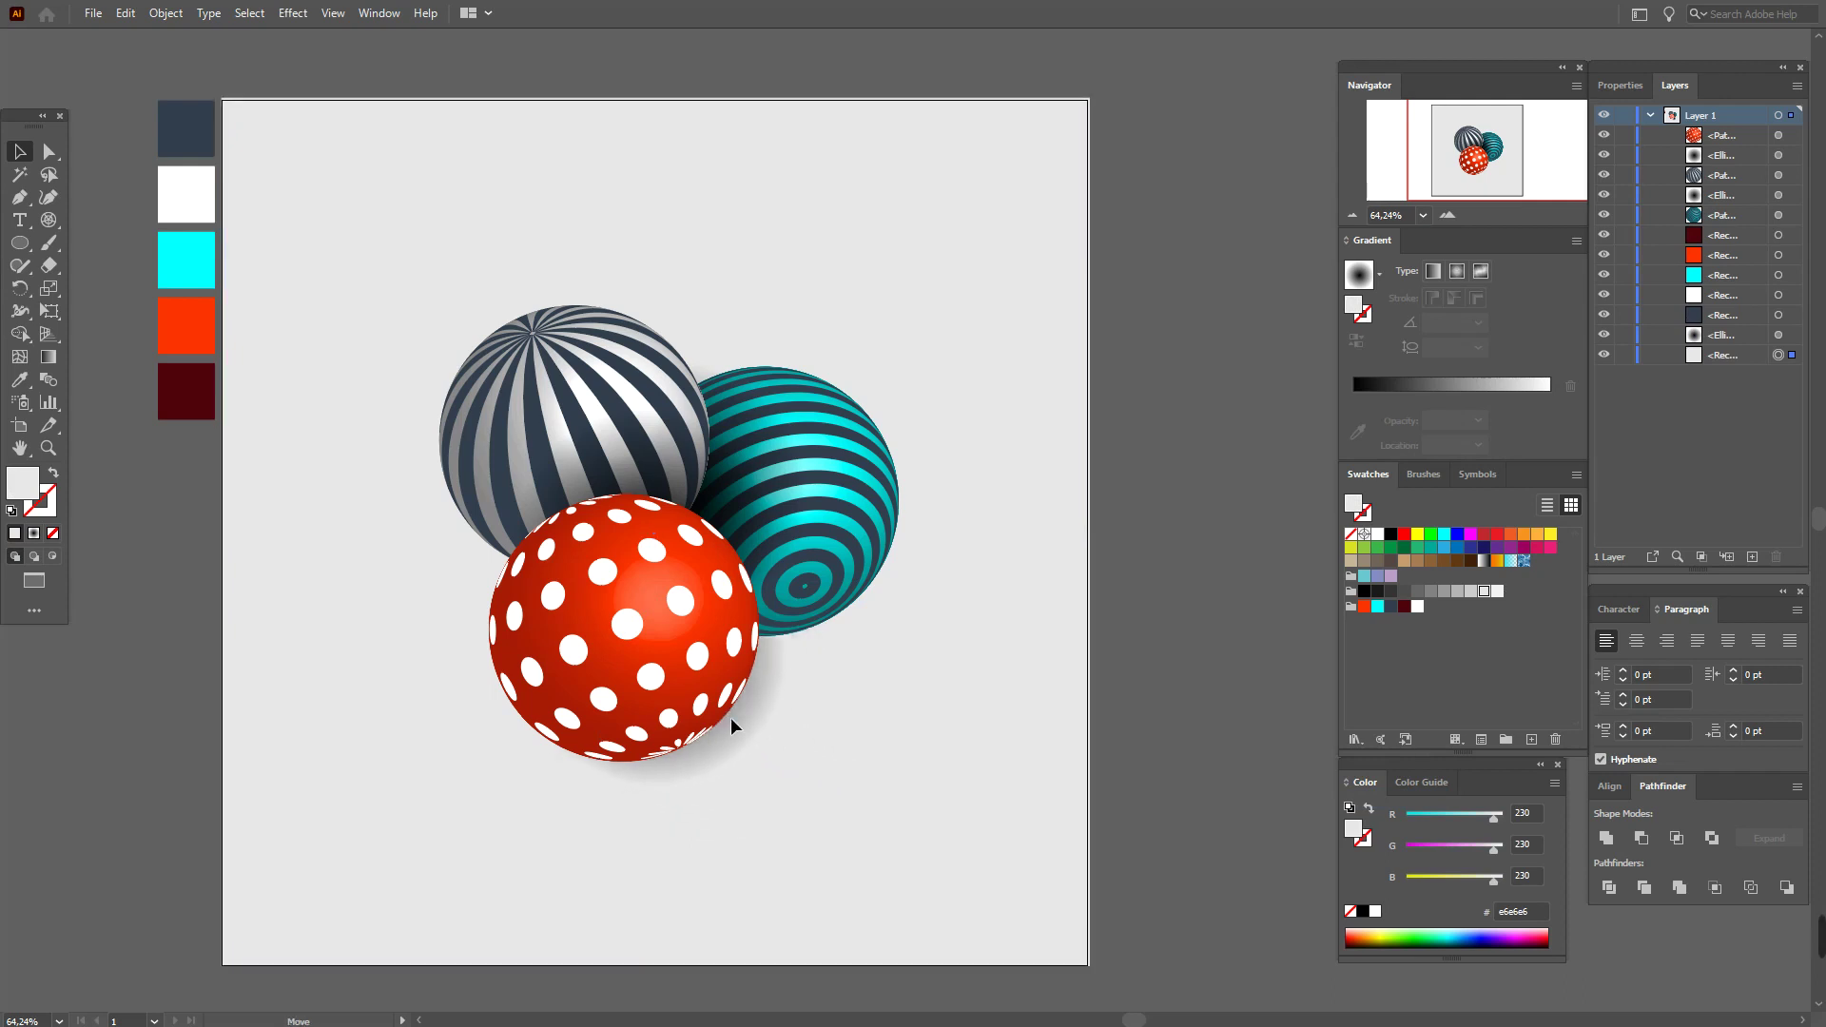
pyautogui.moveTo(731, 717); pyautogui.dragTo(731, 717)
# - Draw a 309.89 px circle over the red sphere and make its gradient's starting stop red
pyautogui.click(1213, 701)
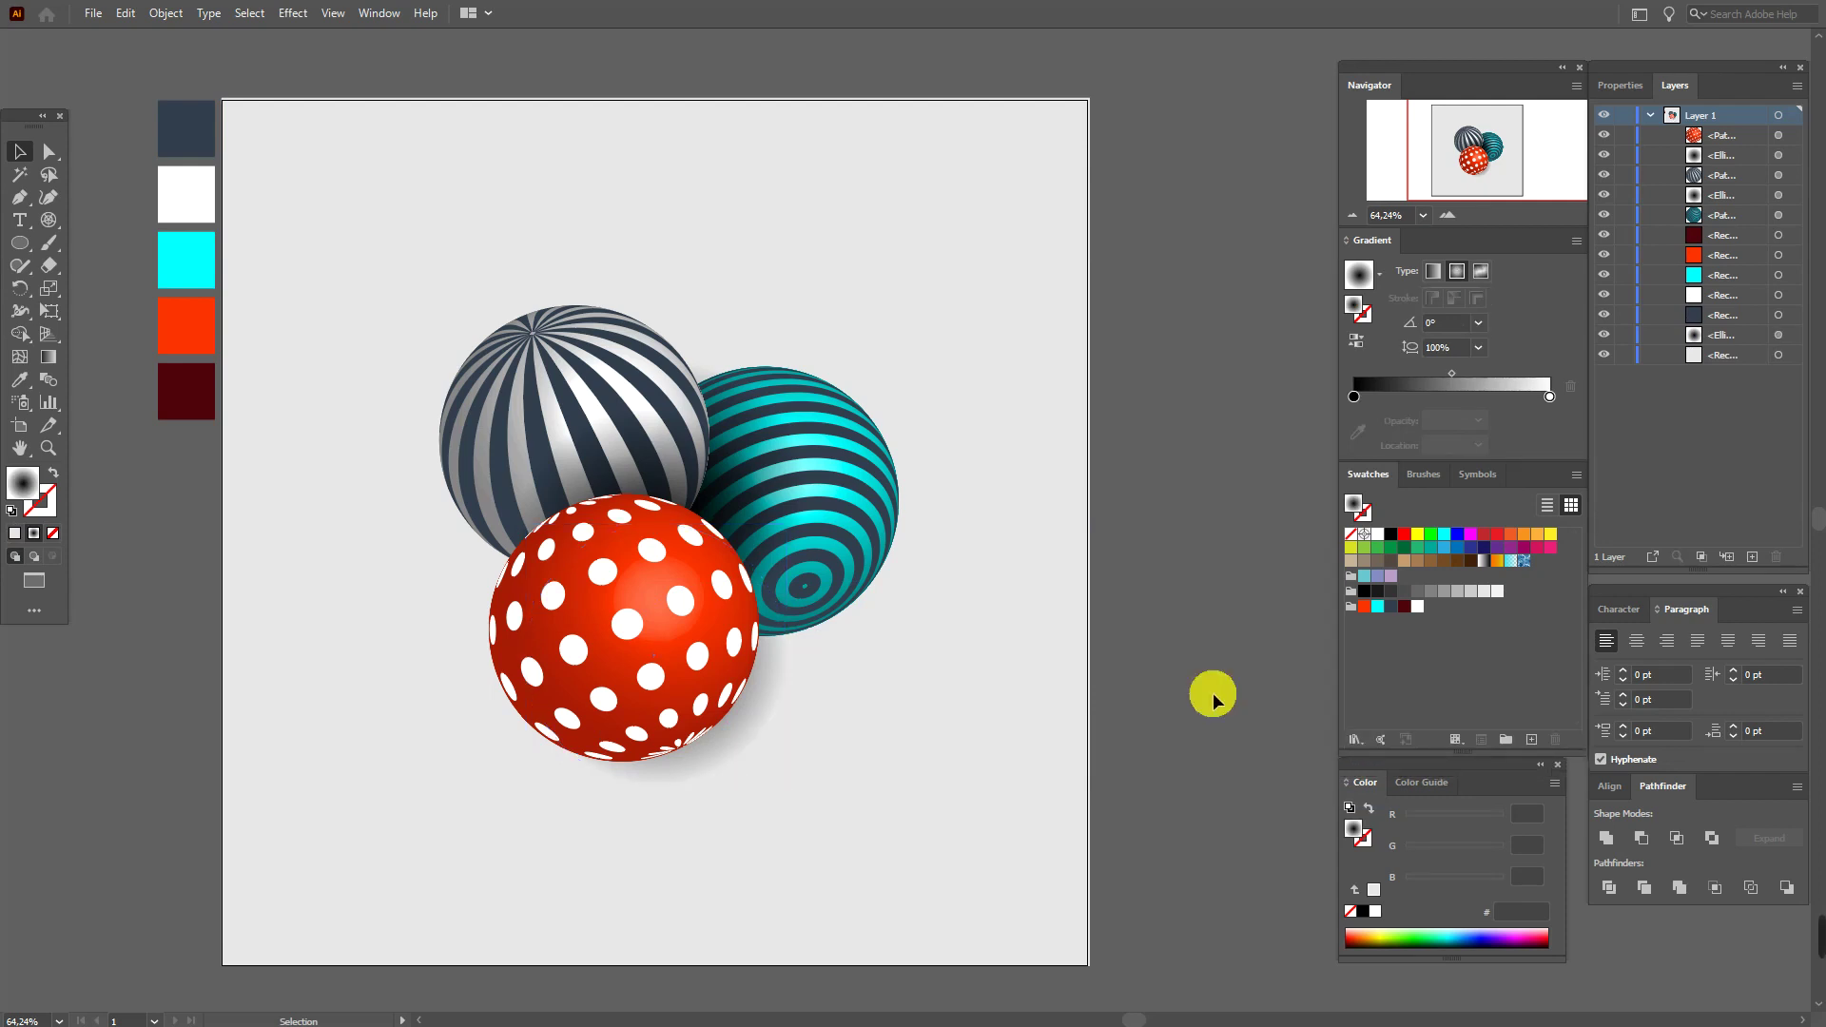
pyautogui.click(14, 245)
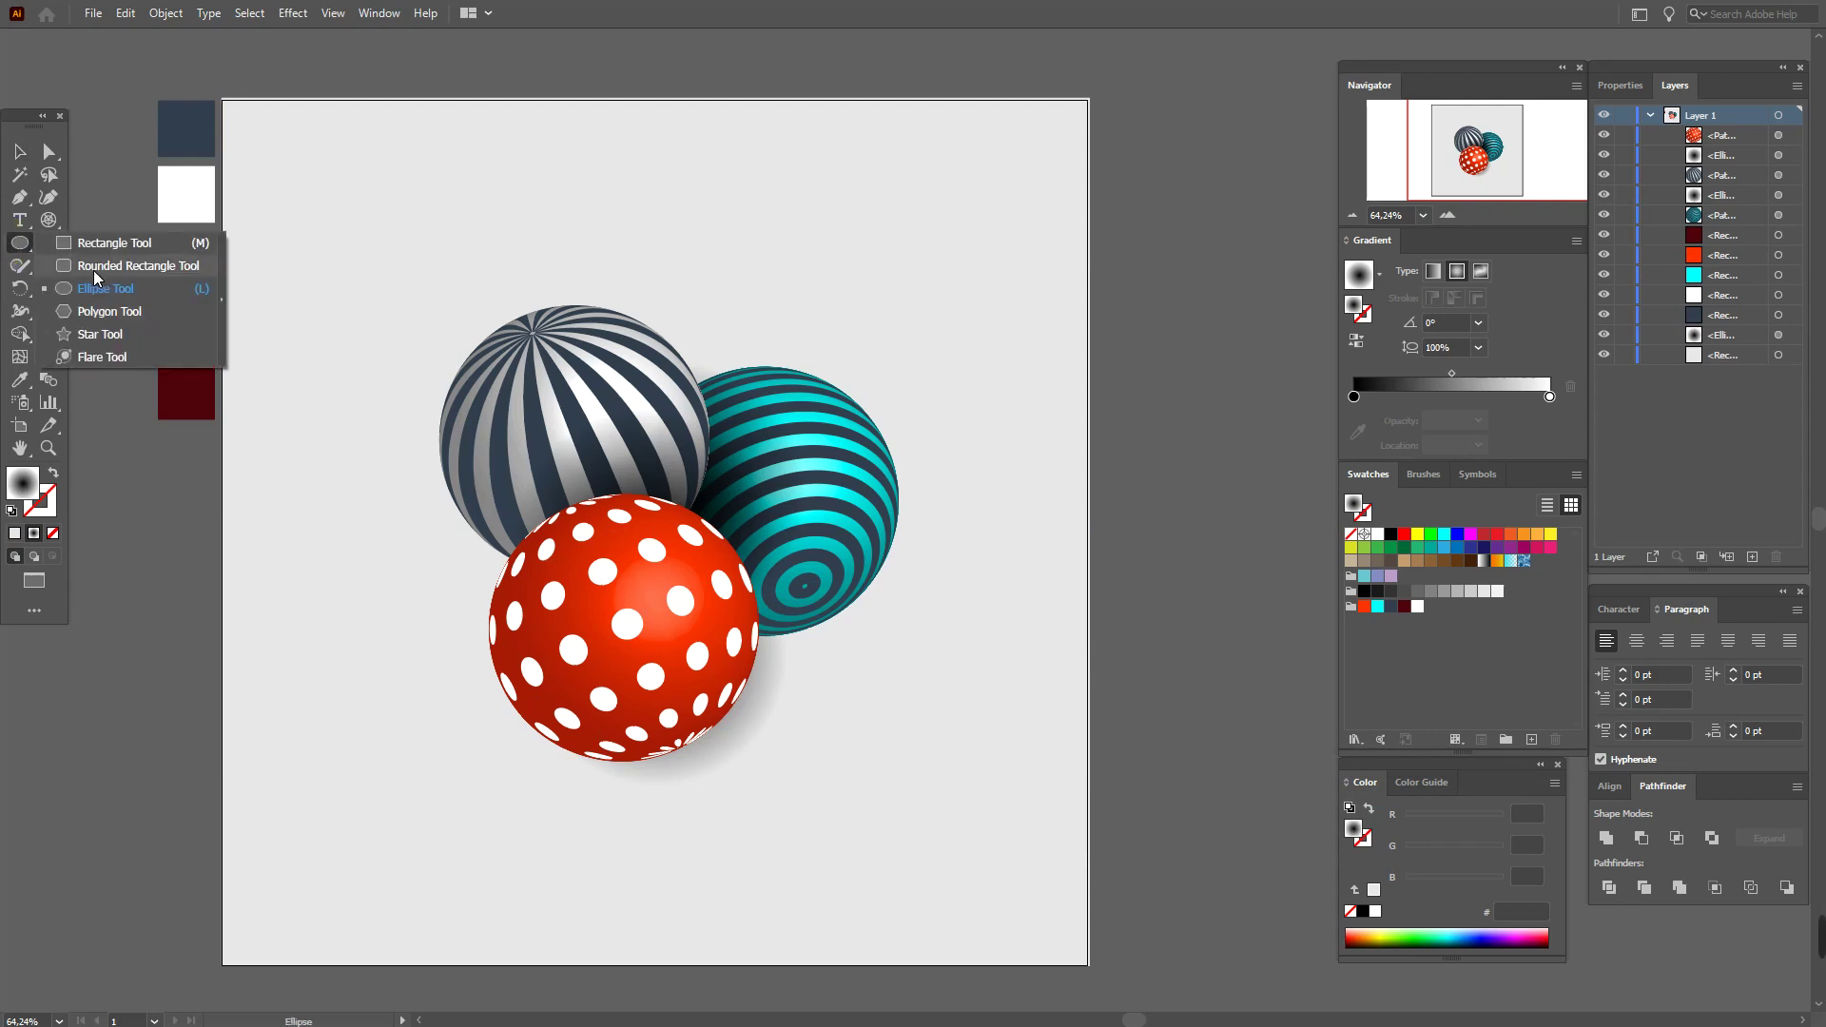
pyautogui.moveTo(502, 491); pyautogui.dragTo(765, 753)
pyautogui.click(19, 151)
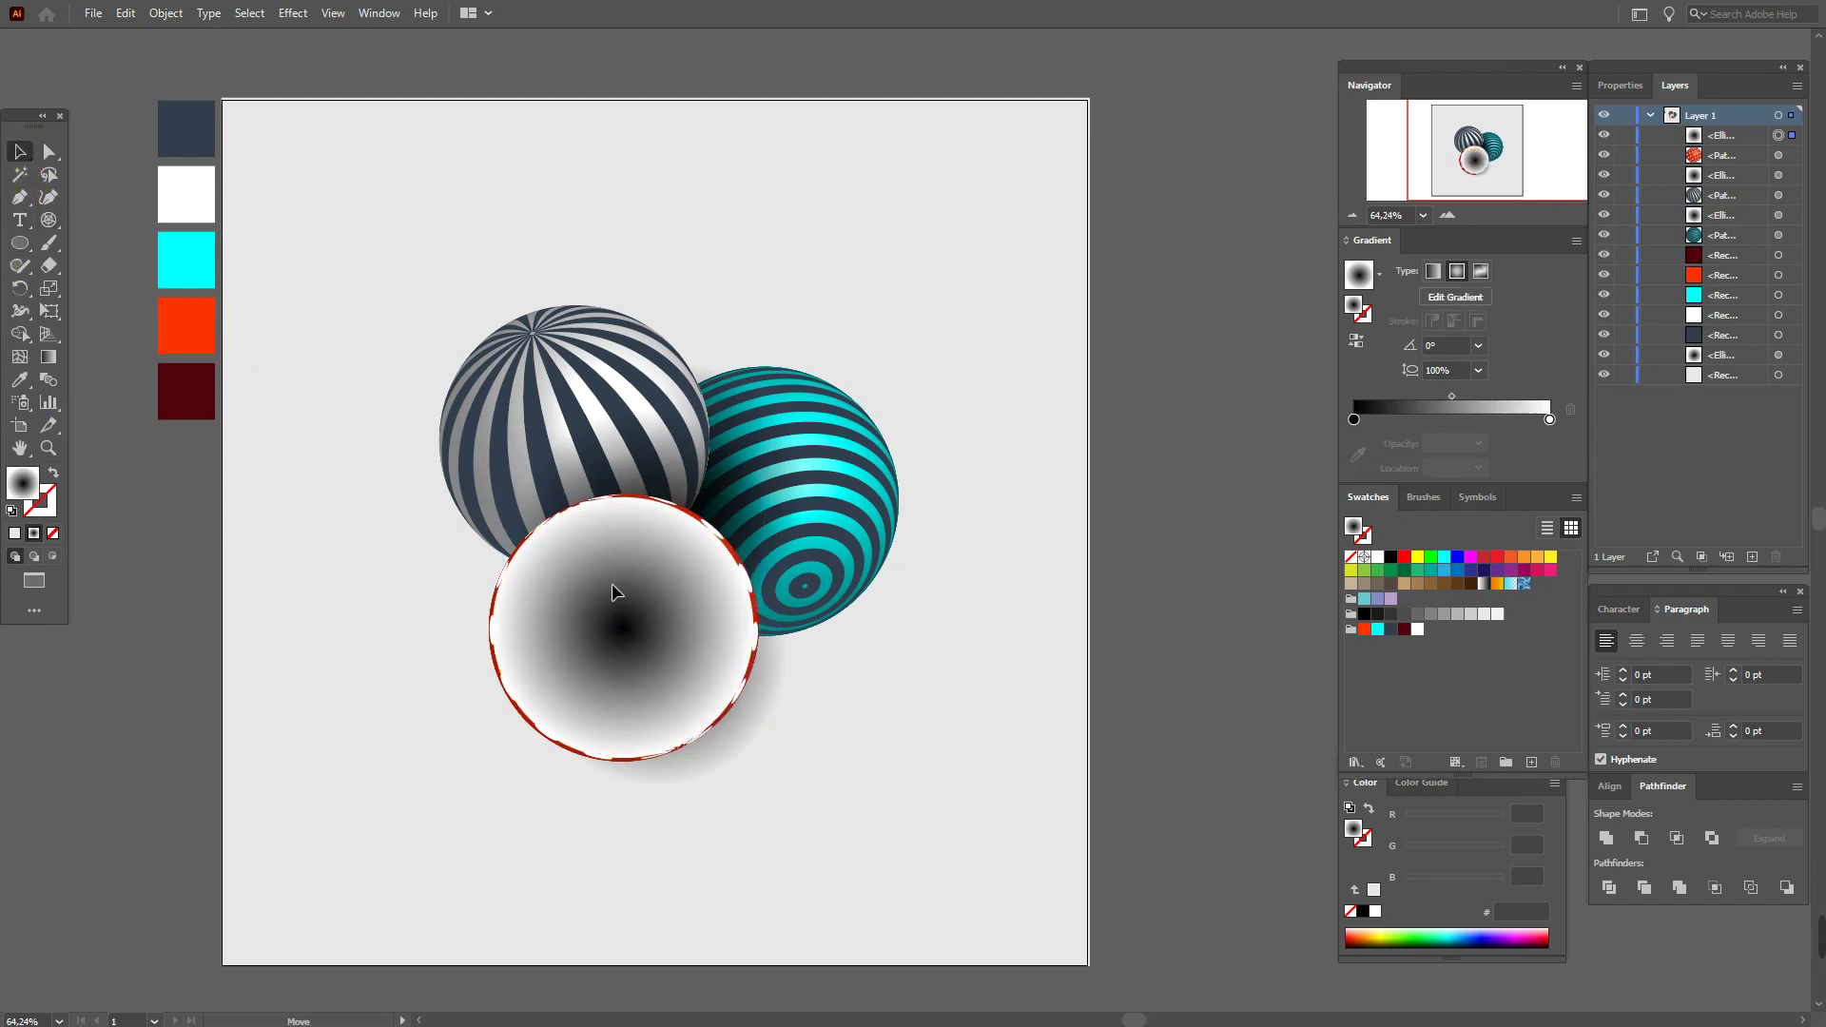
pyautogui.moveTo(612, 583); pyautogui.dragTo(599, 590)
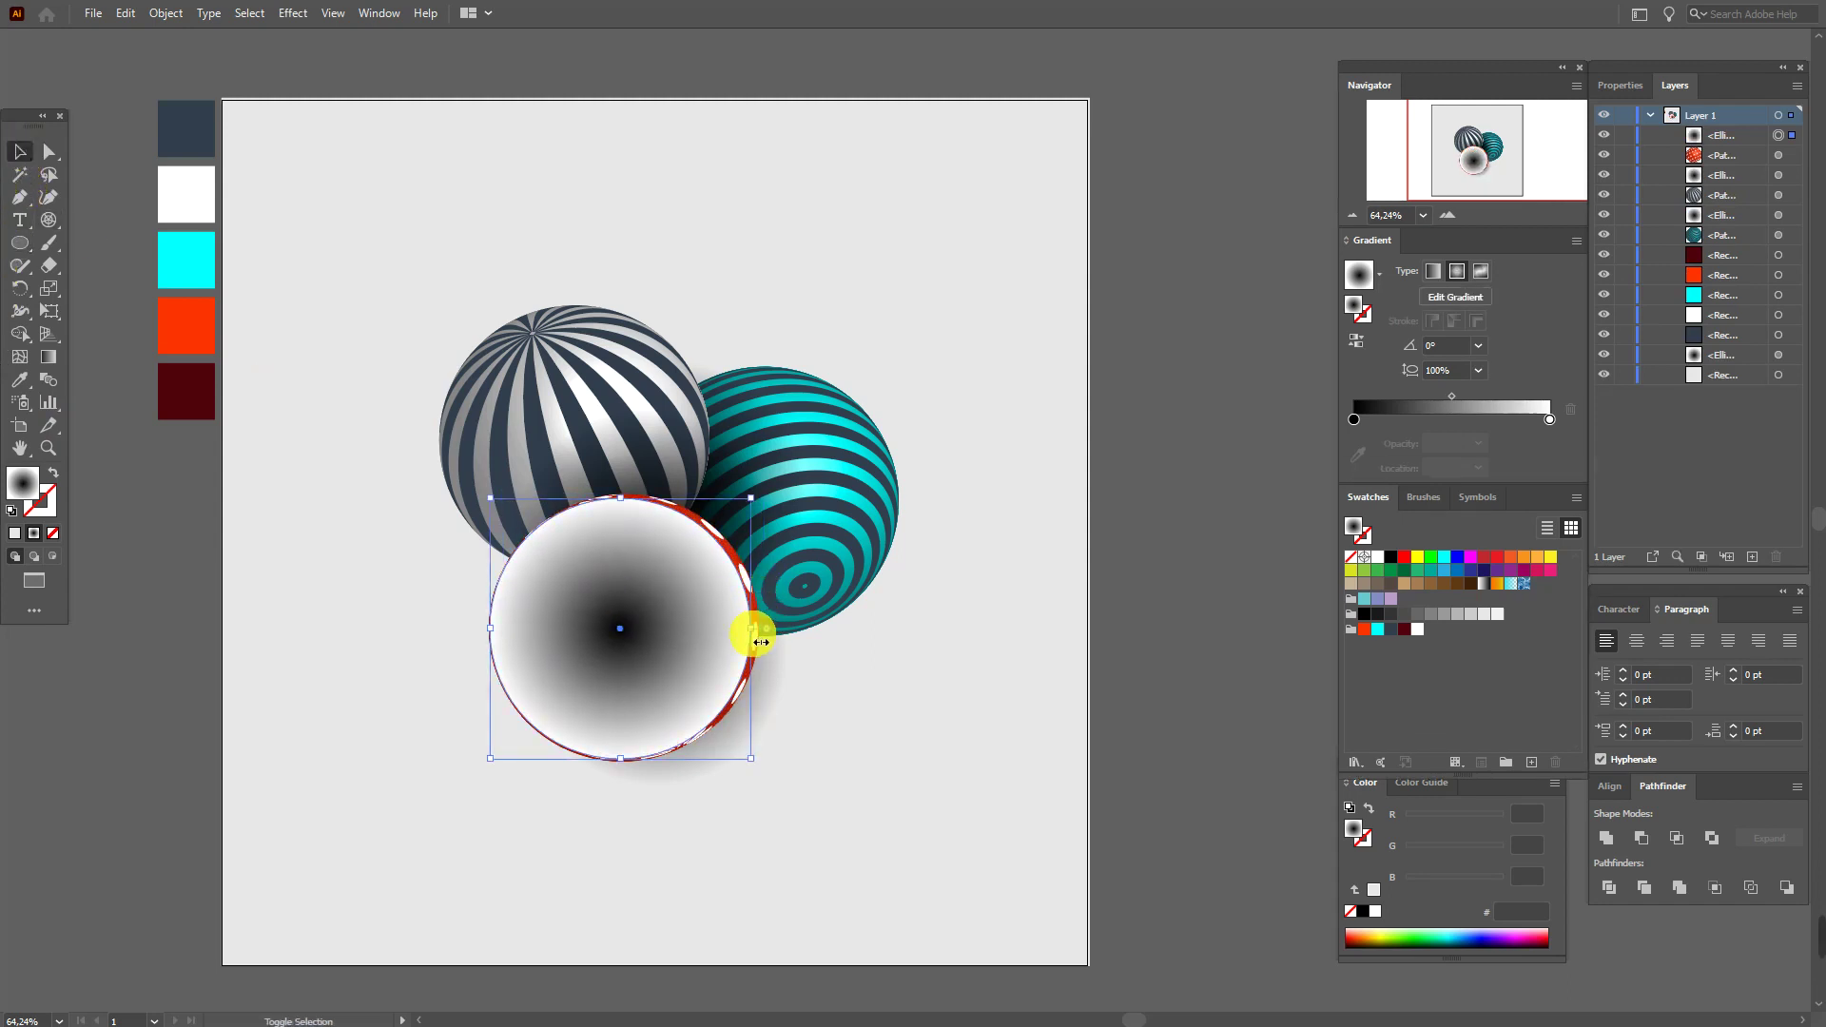
pyautogui.moveTo(761, 642); pyautogui.dragTo(766, 641)
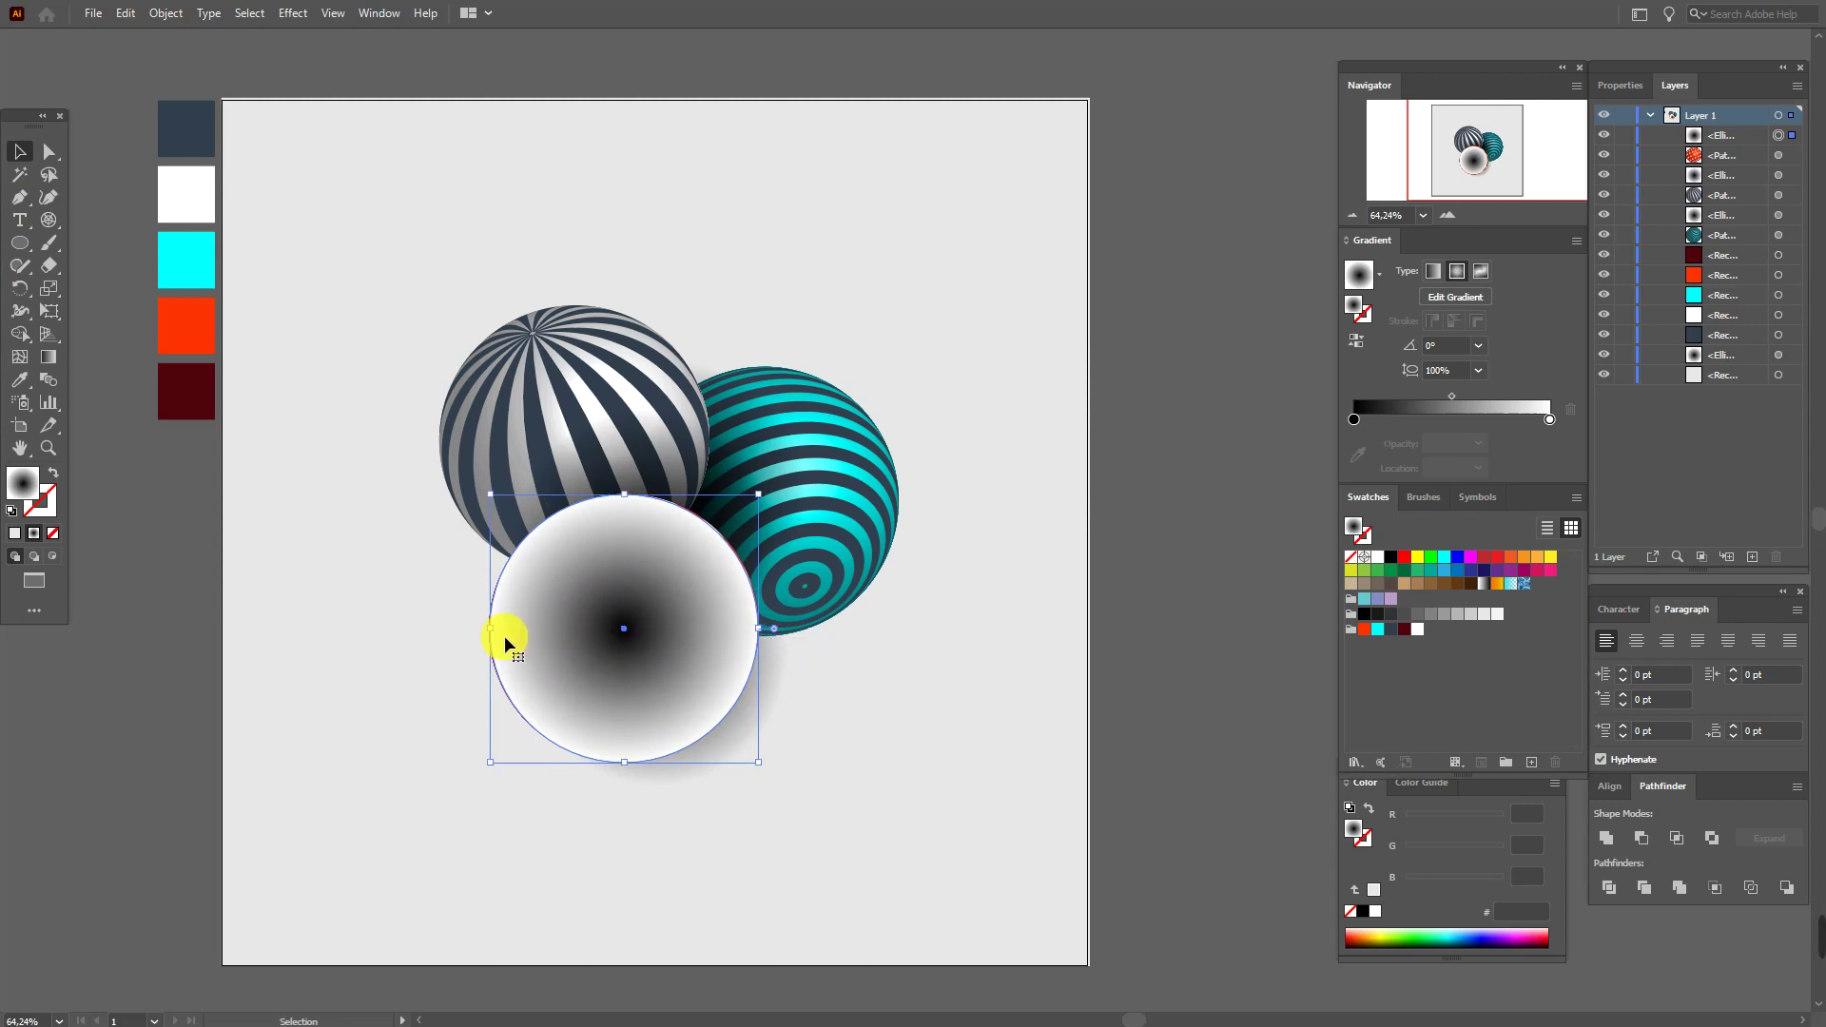
pyautogui.moveTo(501, 637); pyautogui.dragTo(492, 634)
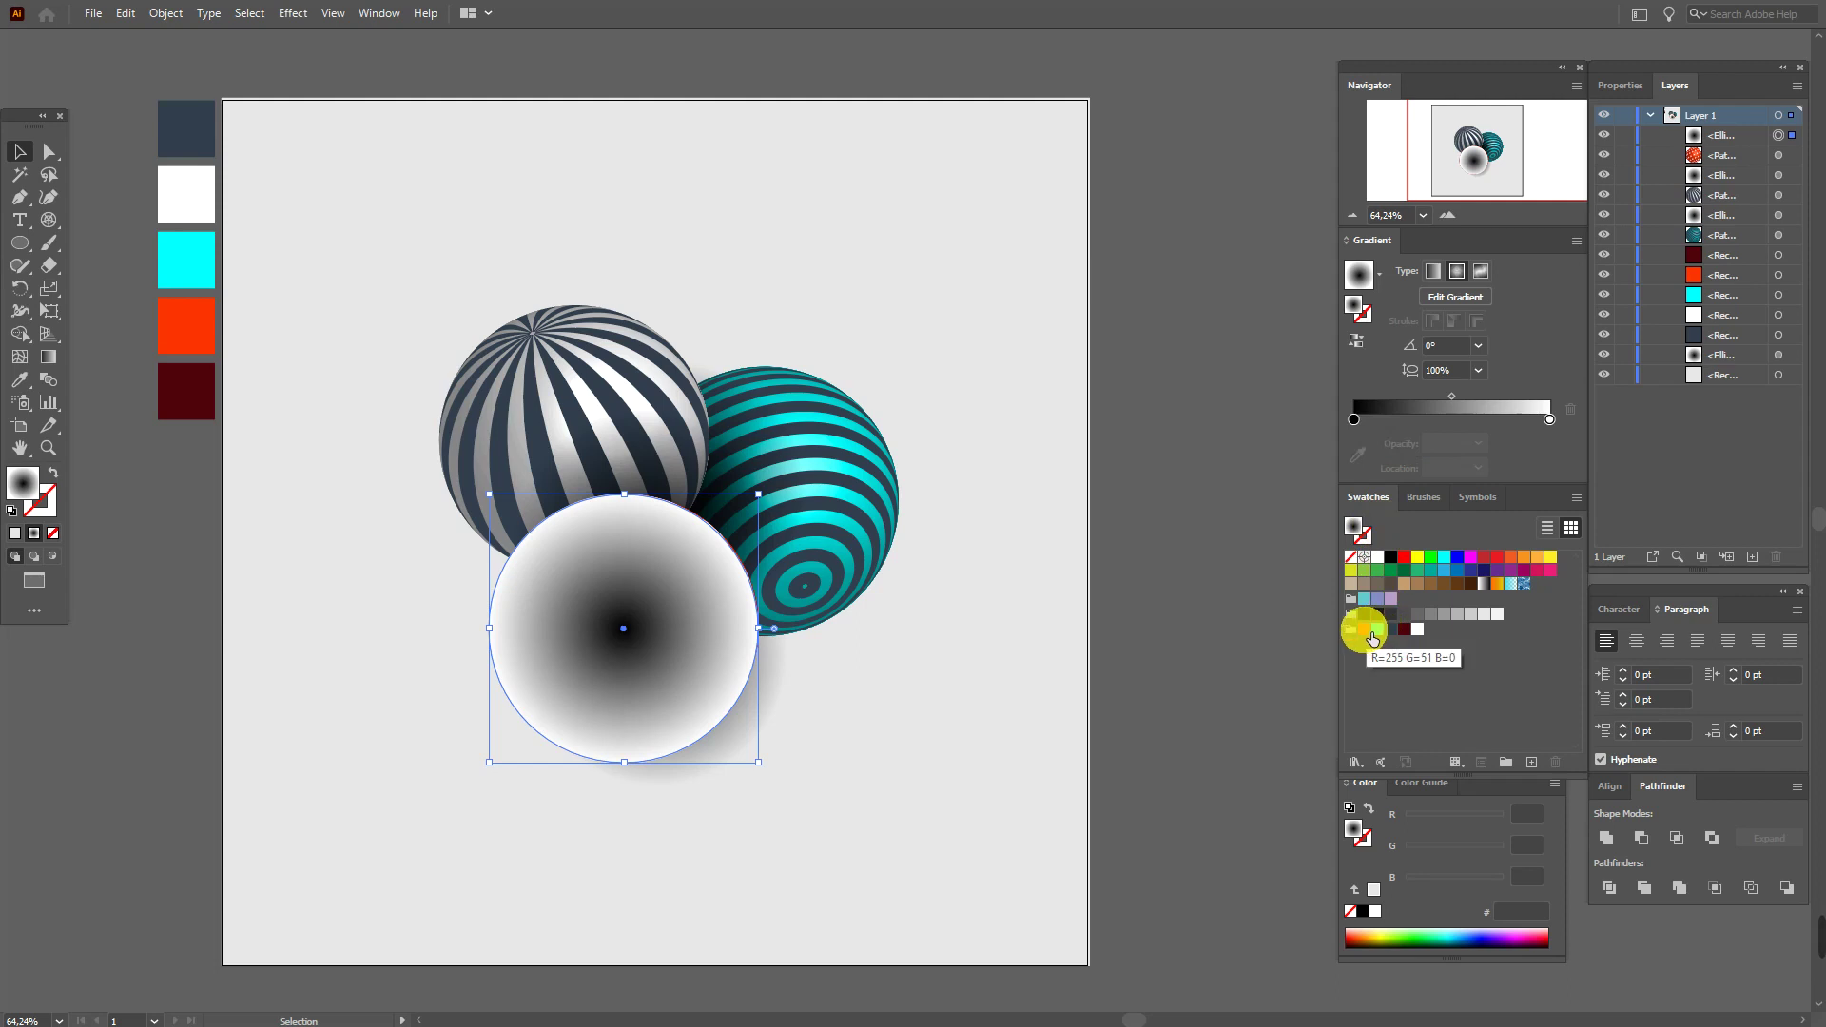
pyautogui.moveTo(1366, 616); pyautogui.dragTo(1355, 423)
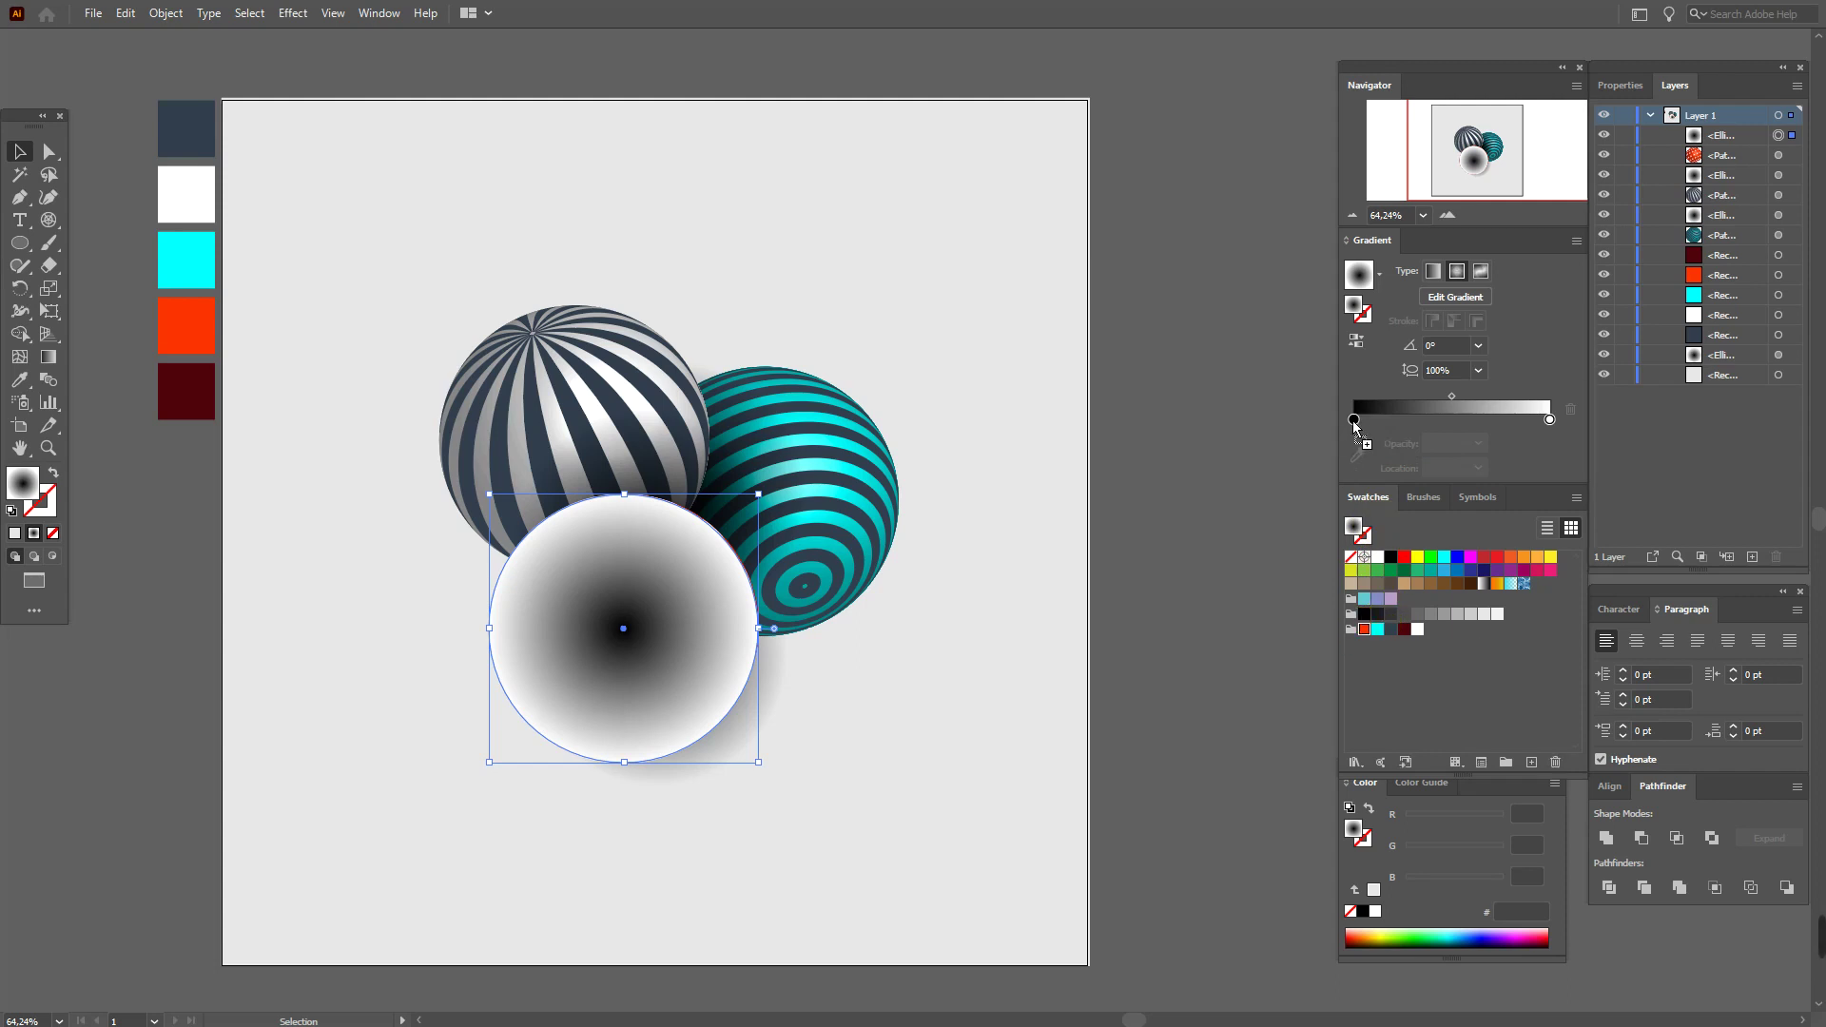
pyautogui.moveTo(1355, 425); pyautogui.dragTo(1355, 427)
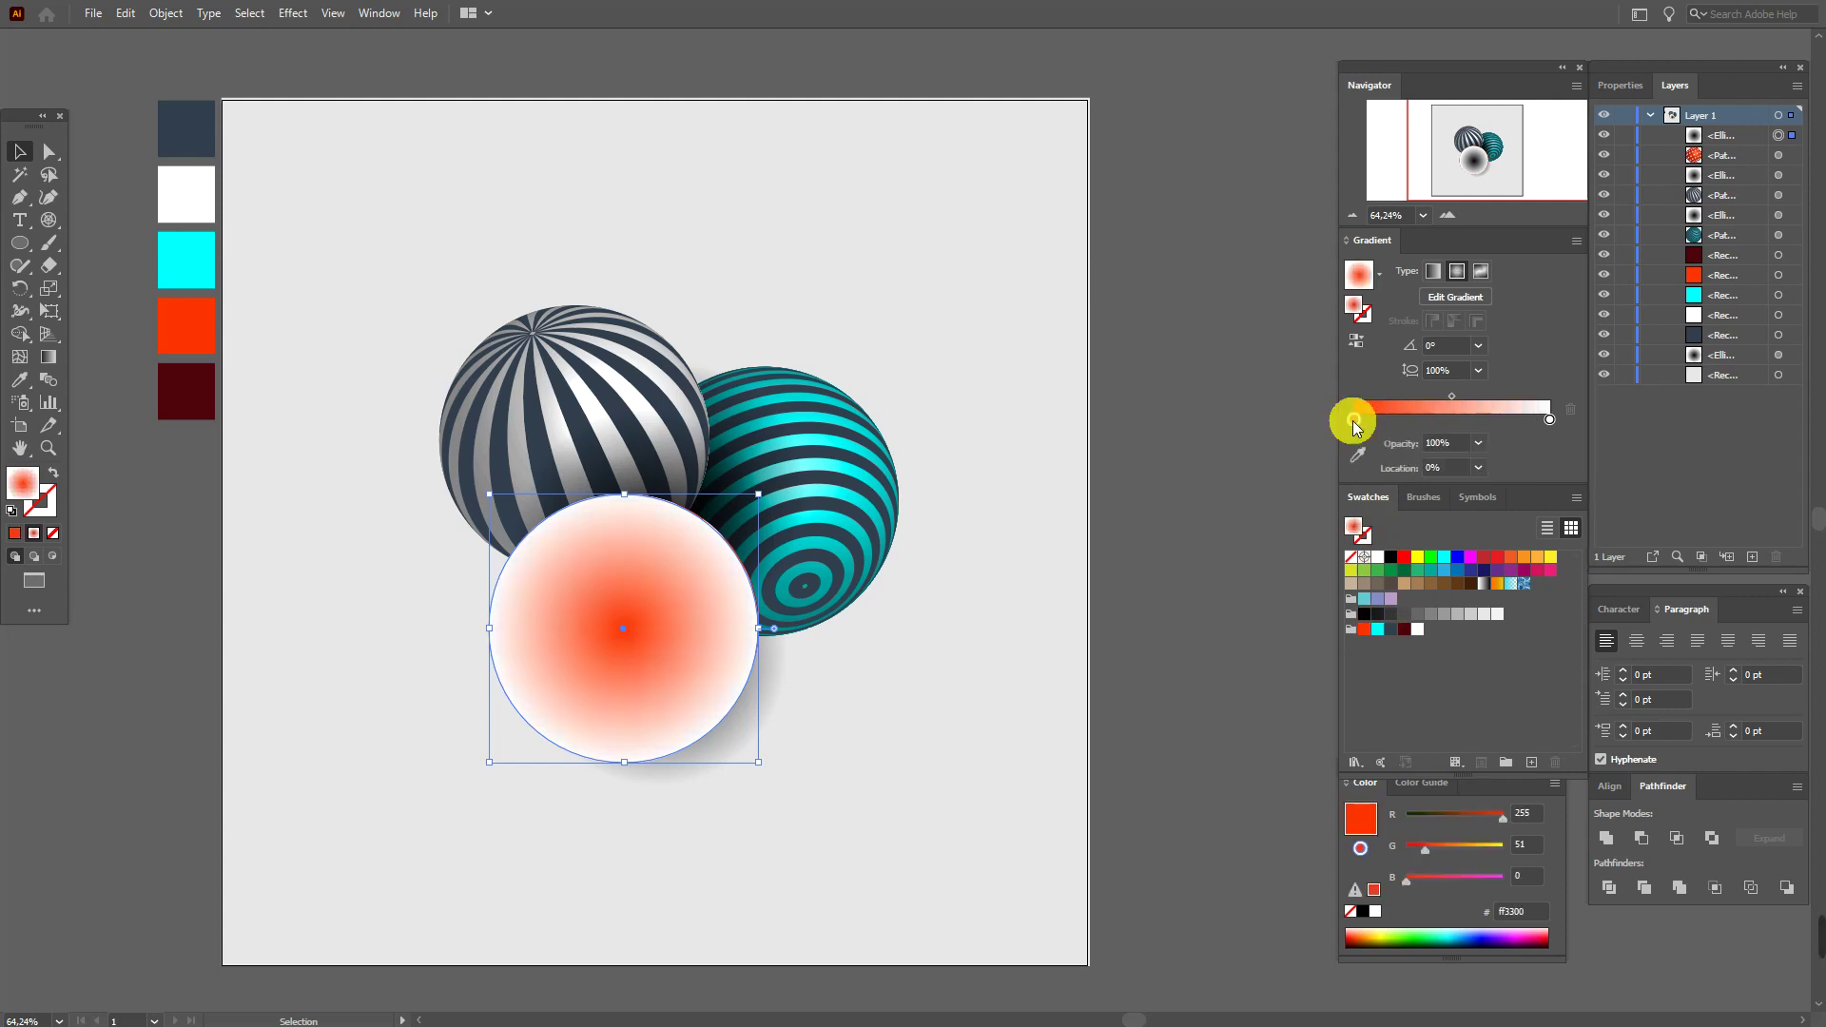
# - Reverse the circle's gradient so red sits at the edge, and set its blend mode to Multiply
pyautogui.click(1356, 342)
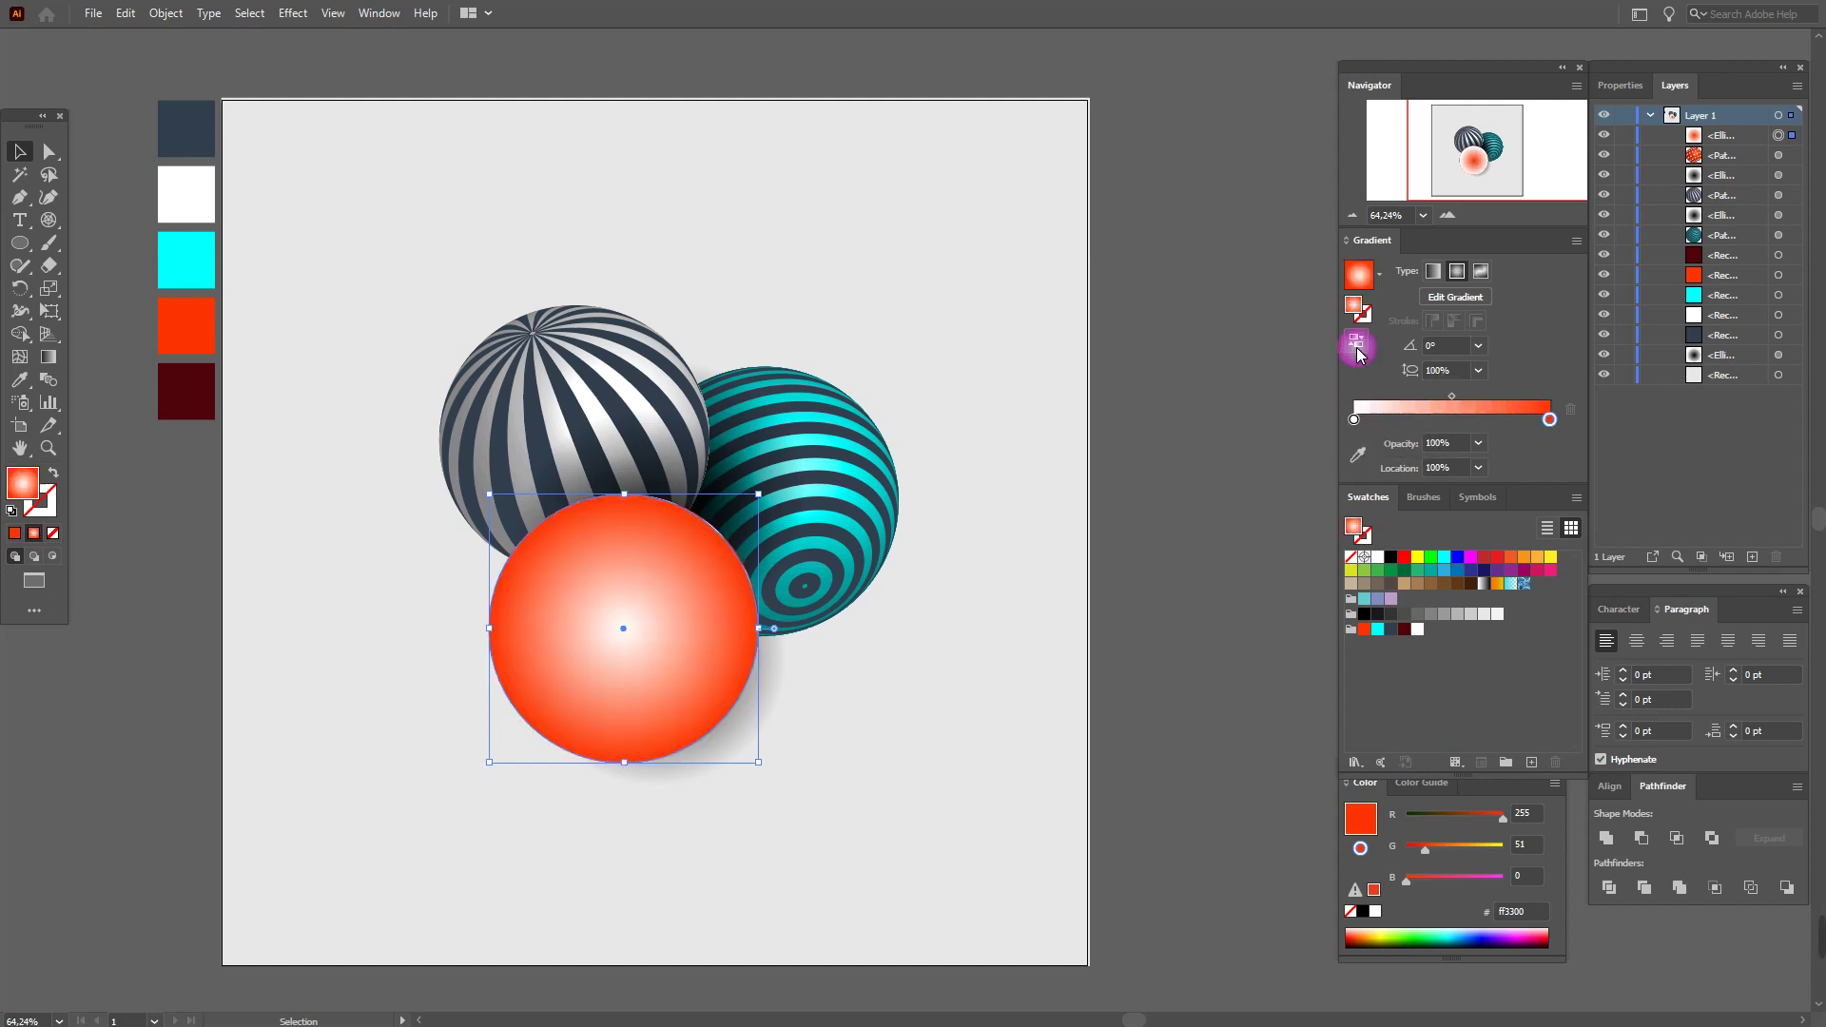
pyautogui.click(1620, 84)
pyautogui.click(1642, 350)
pyautogui.click(1522, 383)
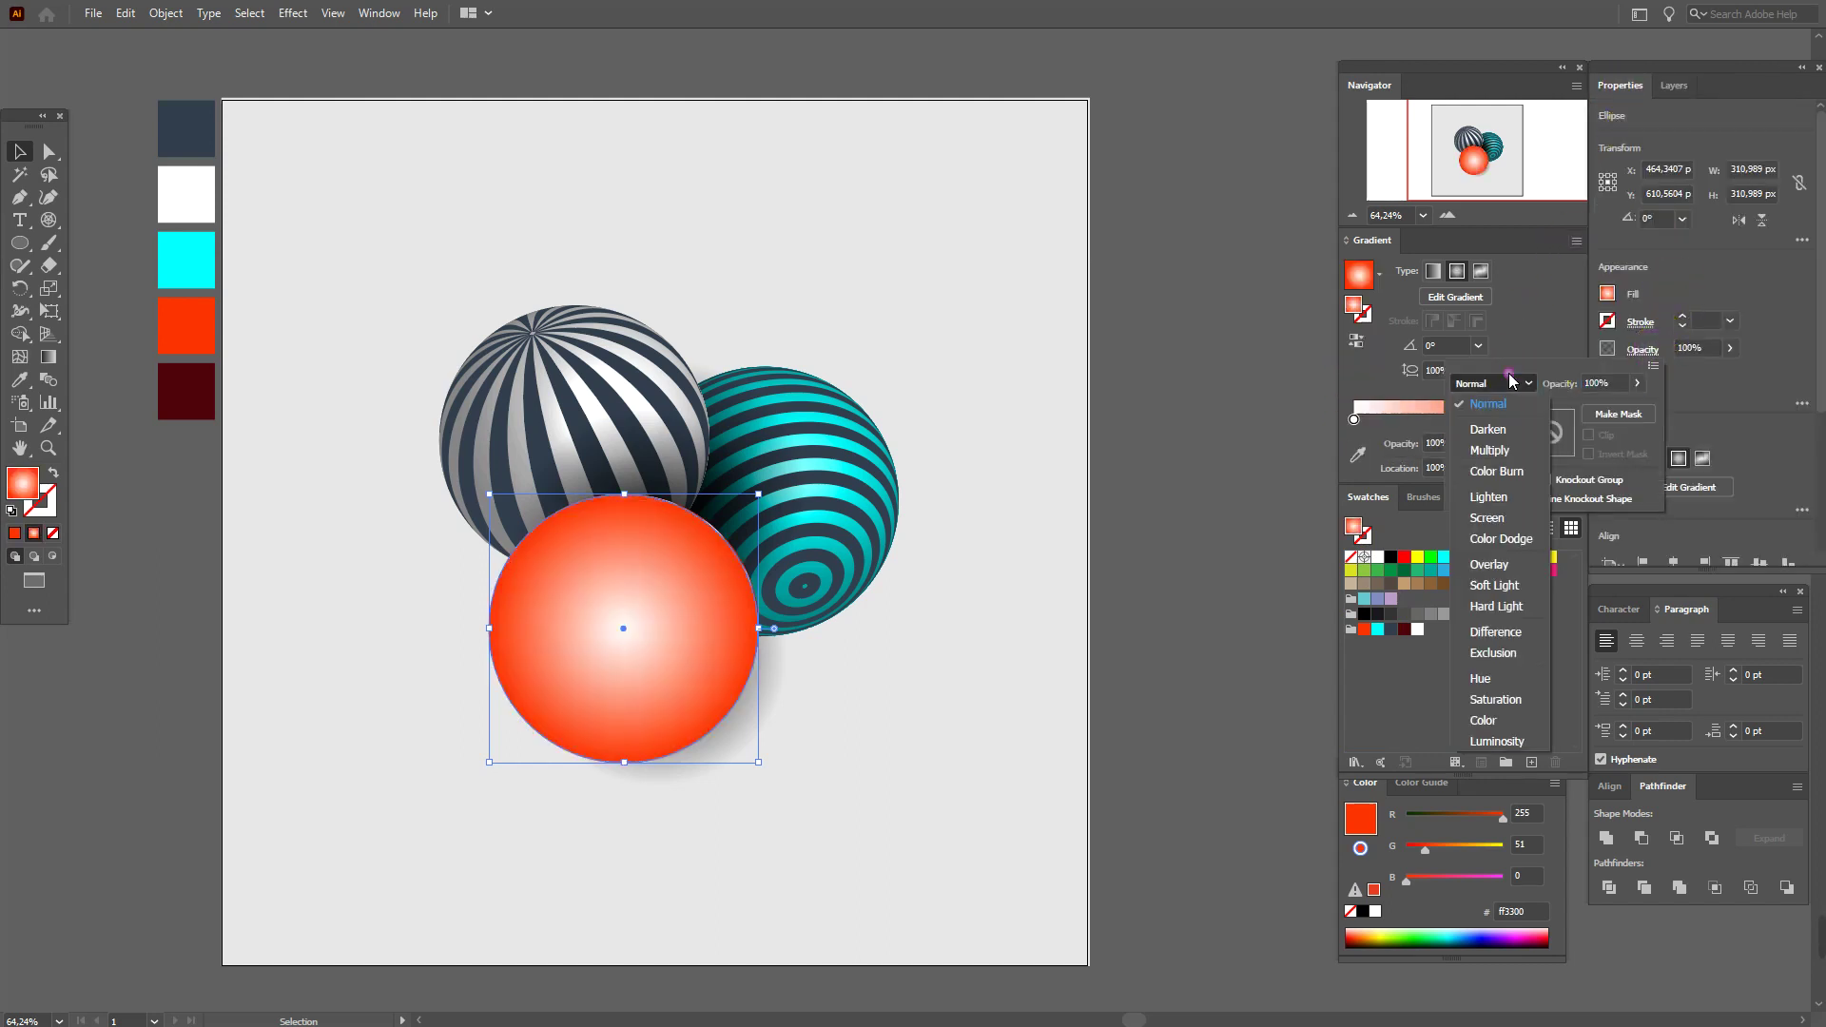
pyautogui.click(1496, 450)
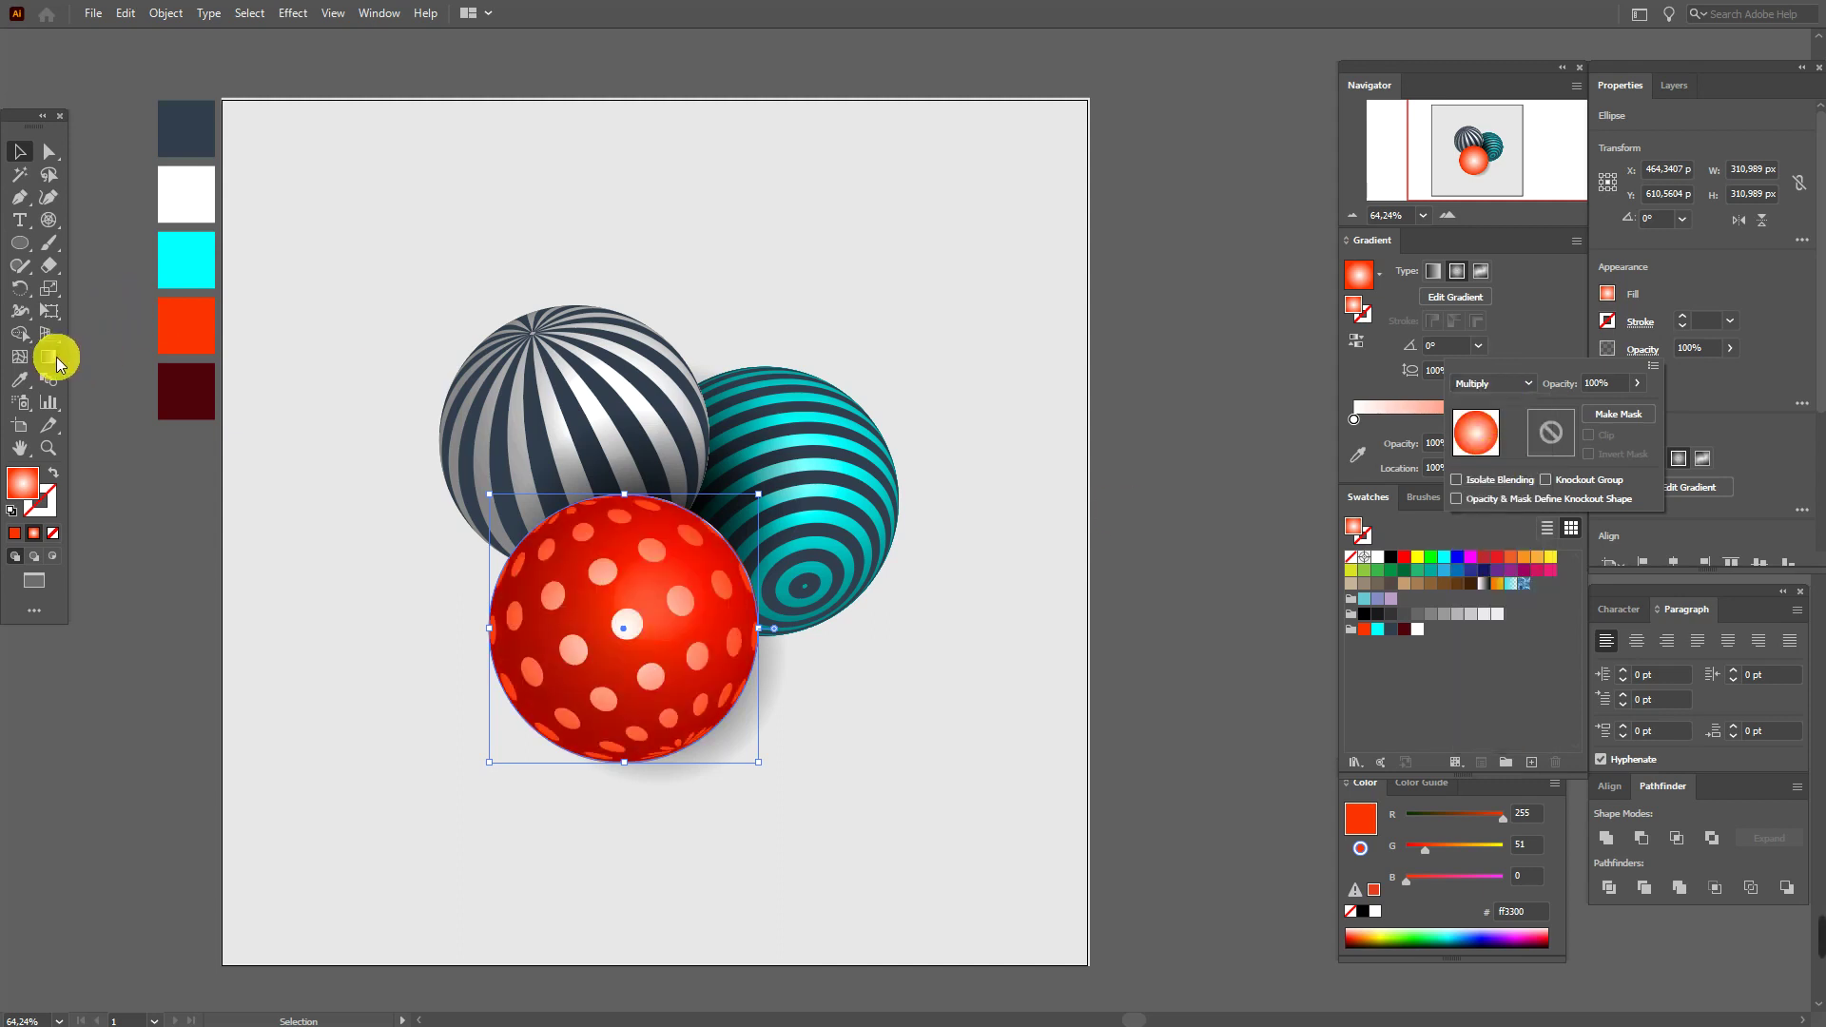
pyautogui.click(644, 522)
# - Redraw the gradient diagonally at about -134.5°, with a smaller spread and its centre shifted down-left
pyautogui.click(47, 357)
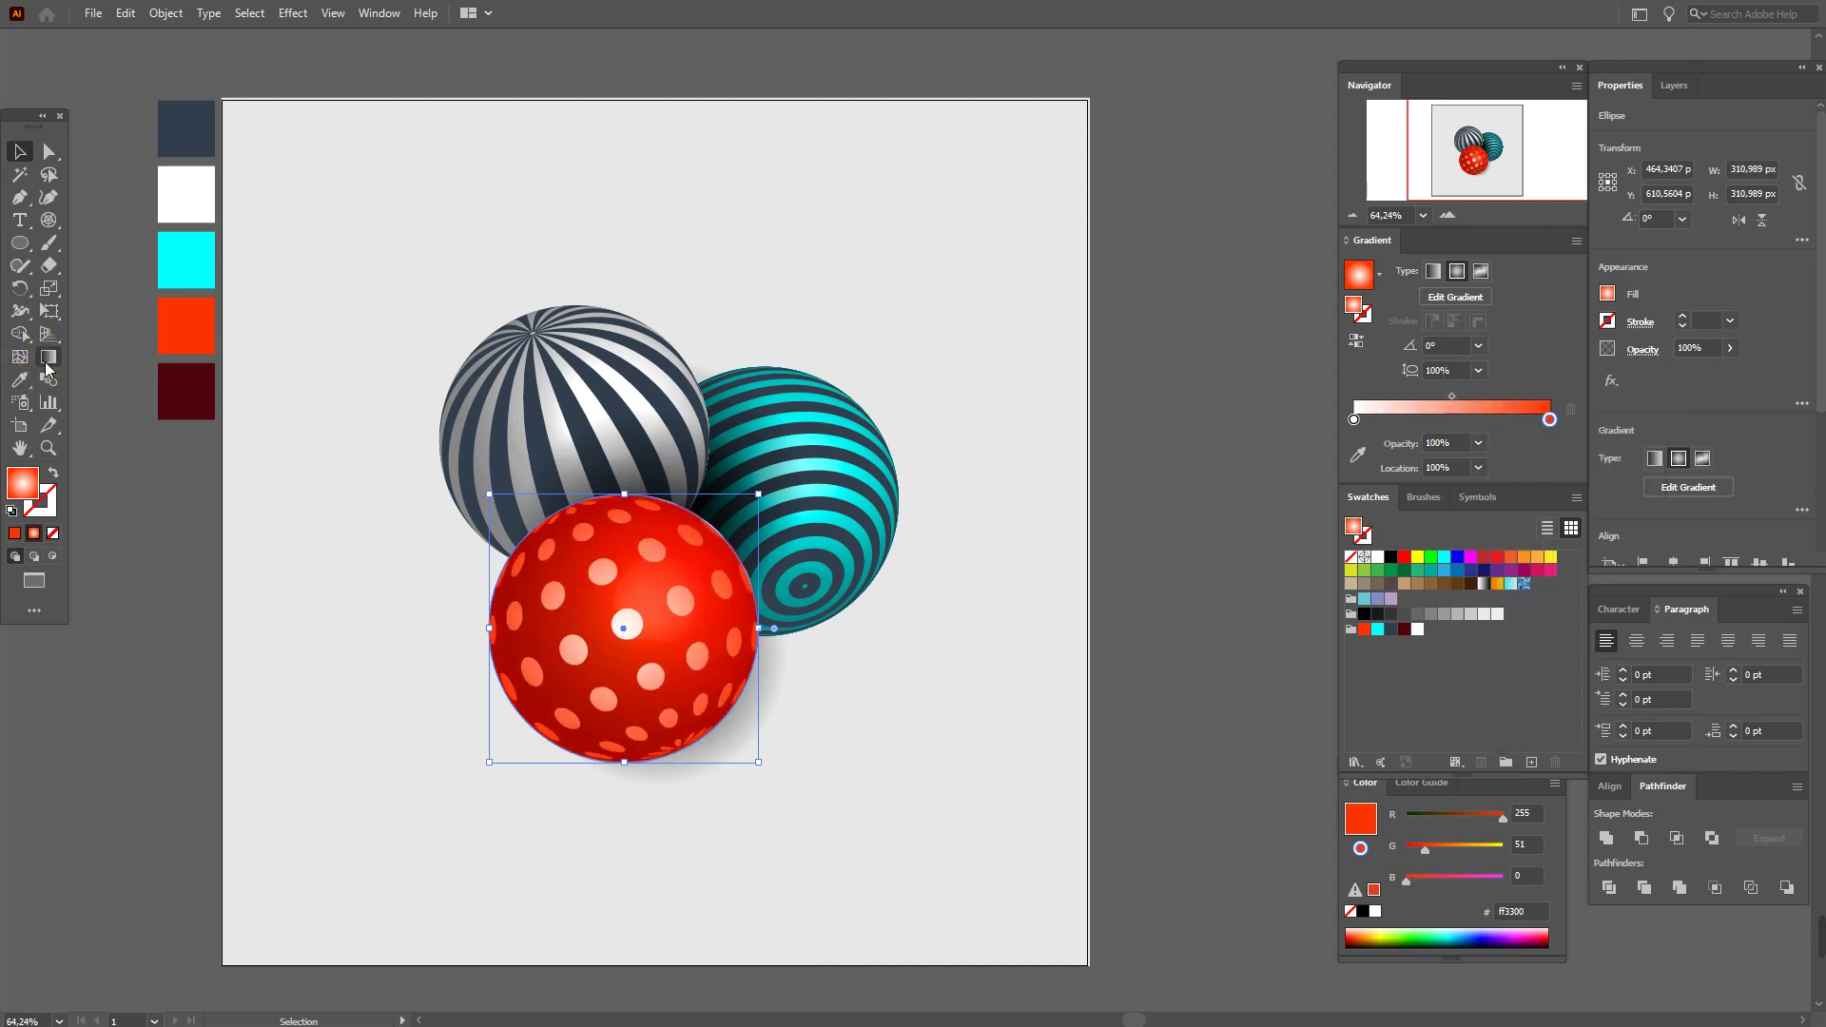
pyautogui.moveTo(750, 474); pyautogui.dragTo(533, 694)
pyautogui.moveTo(688, 545); pyautogui.dragTo(654, 601)
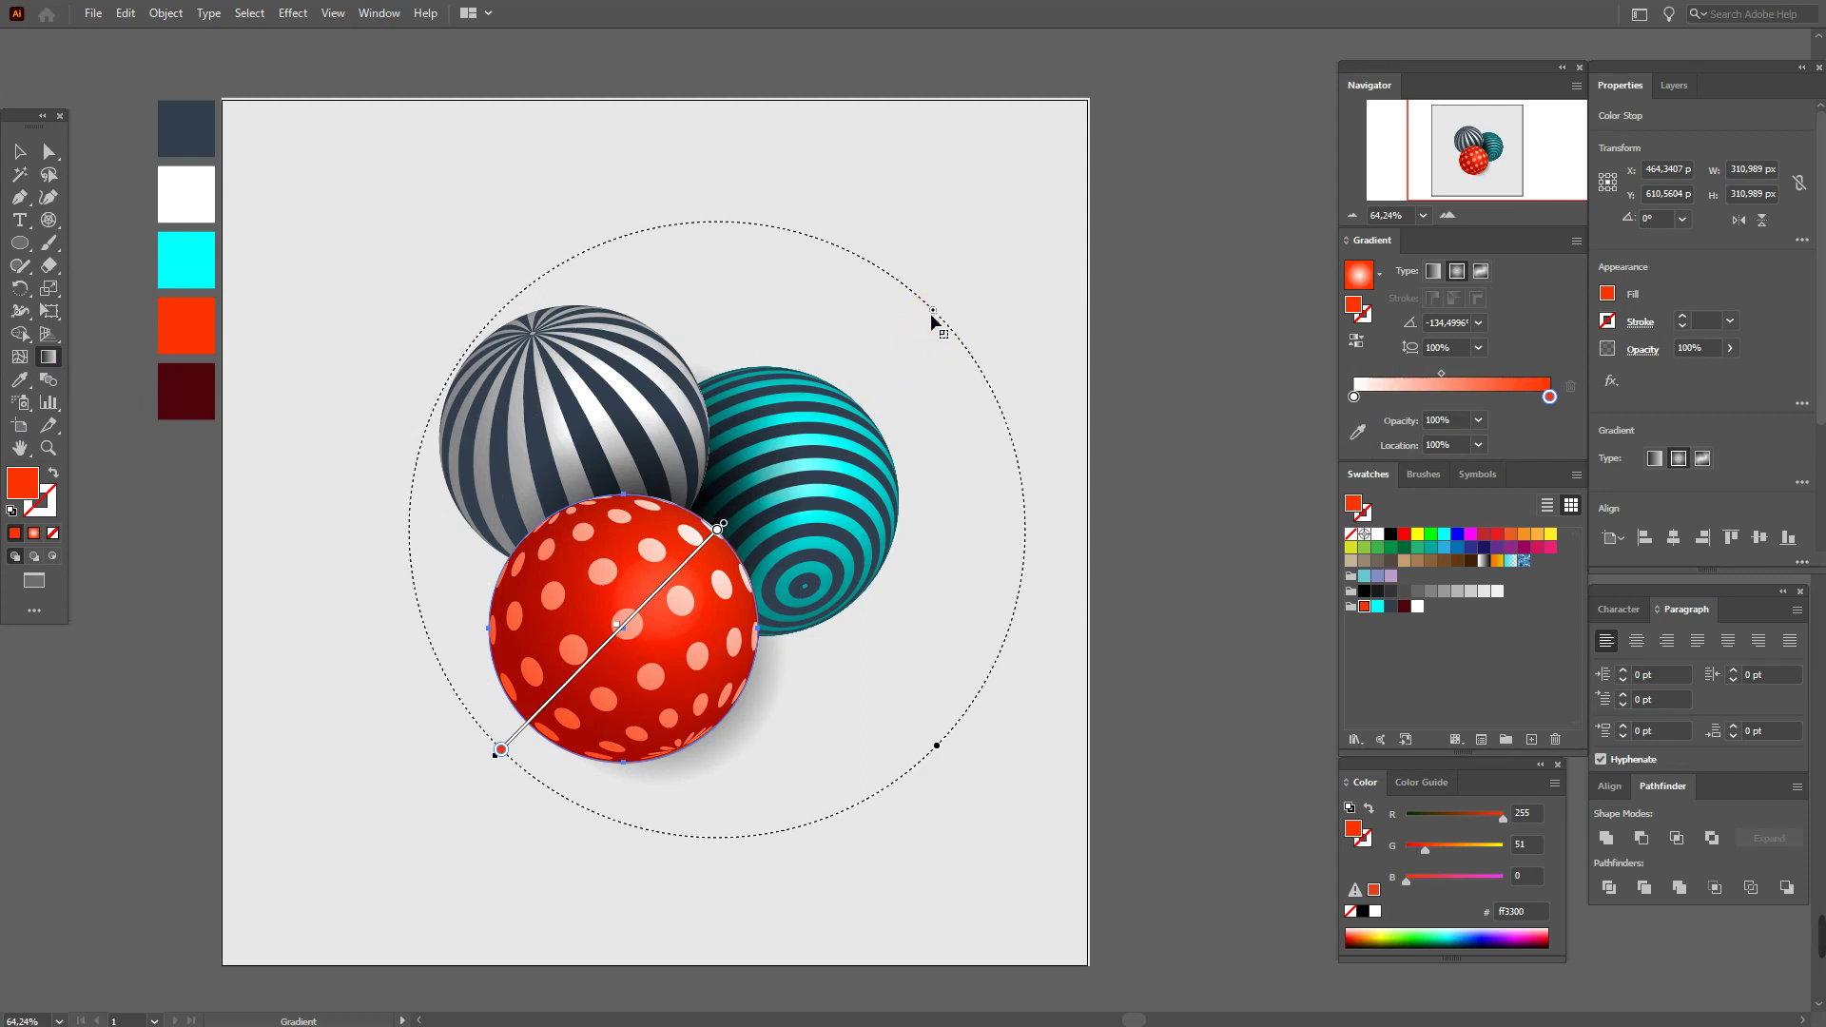
pyautogui.moveTo(932, 318); pyautogui.dragTo(870, 374)
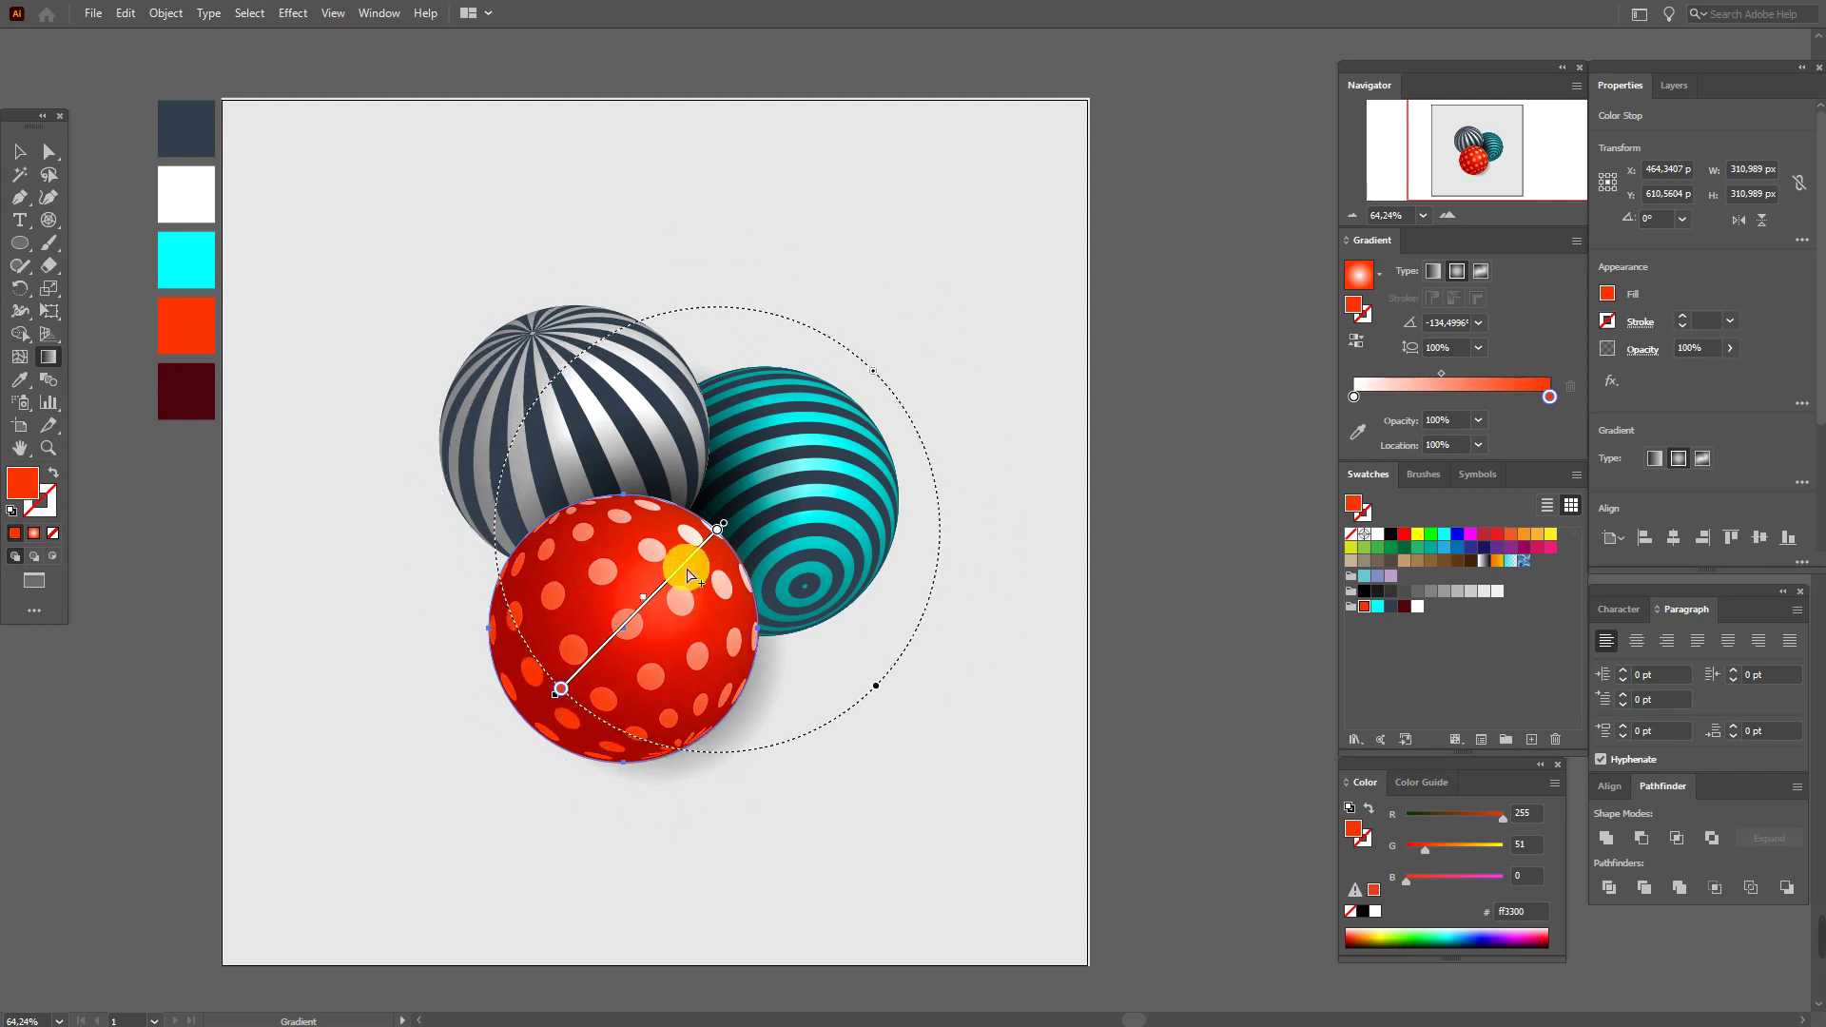
pyautogui.moveTo(689, 574); pyautogui.dragTo(657, 601)
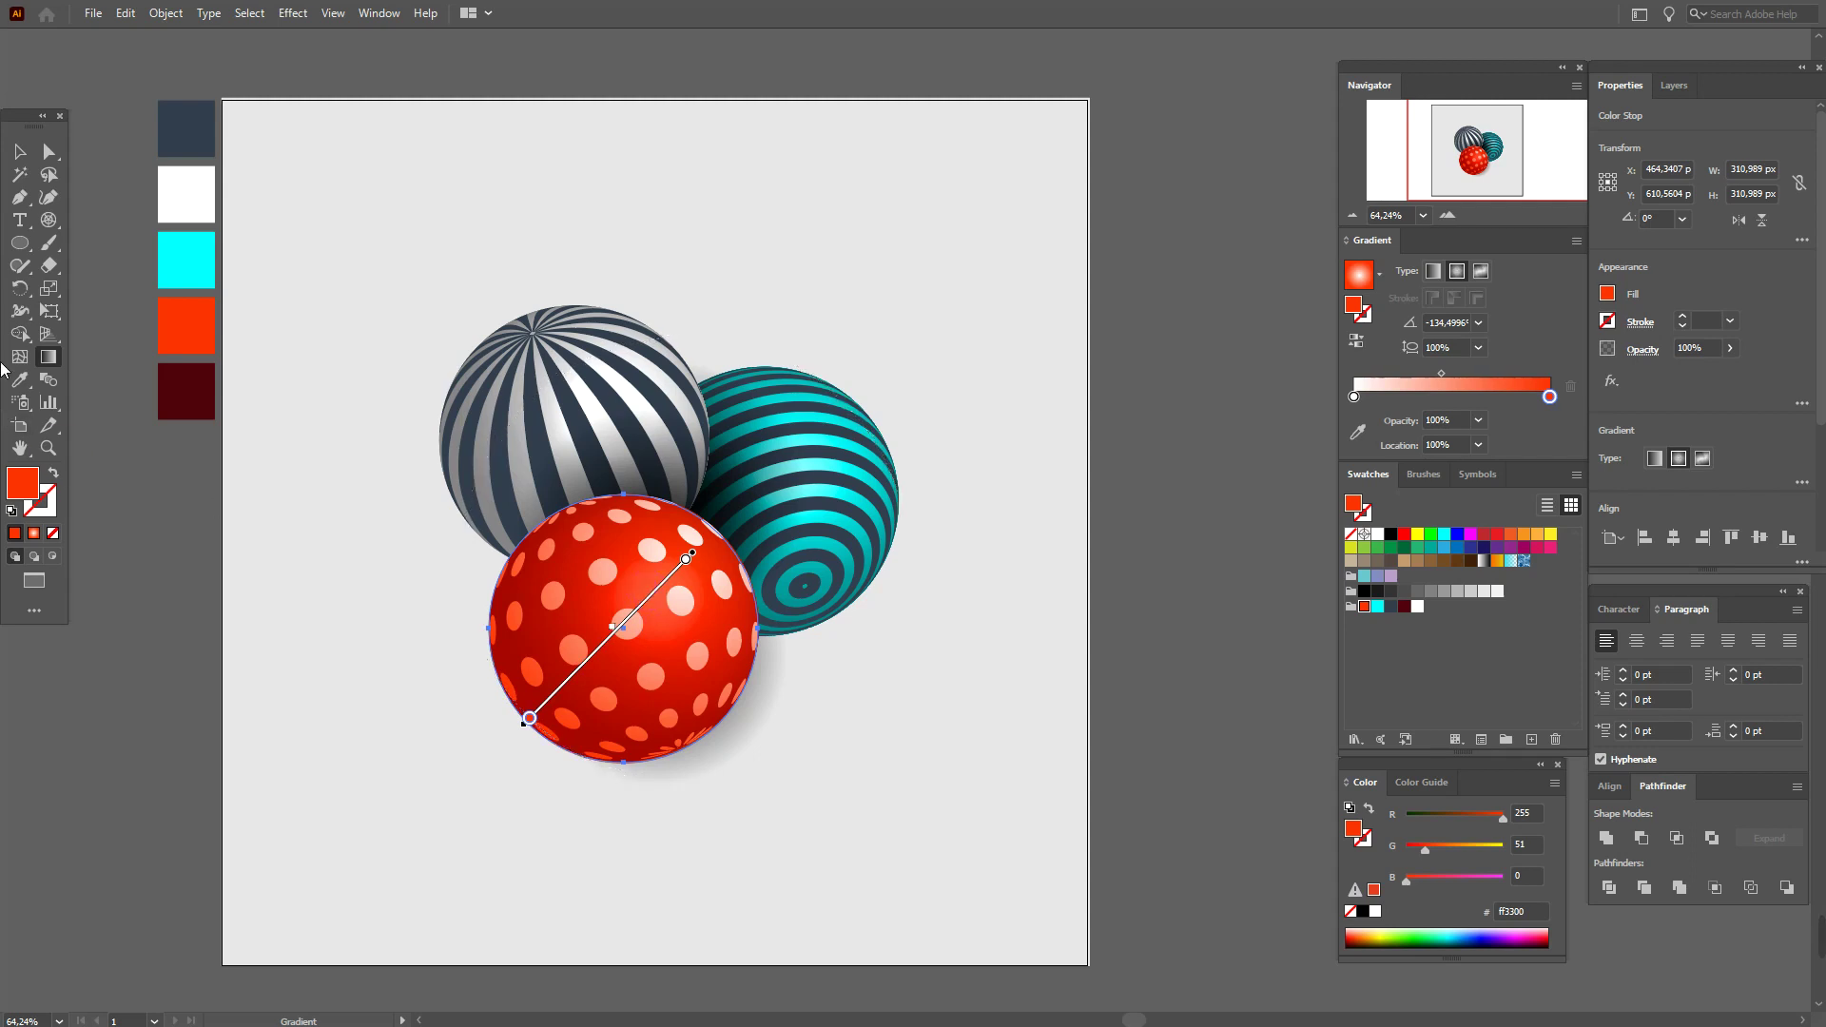
pyautogui.click(19, 151)
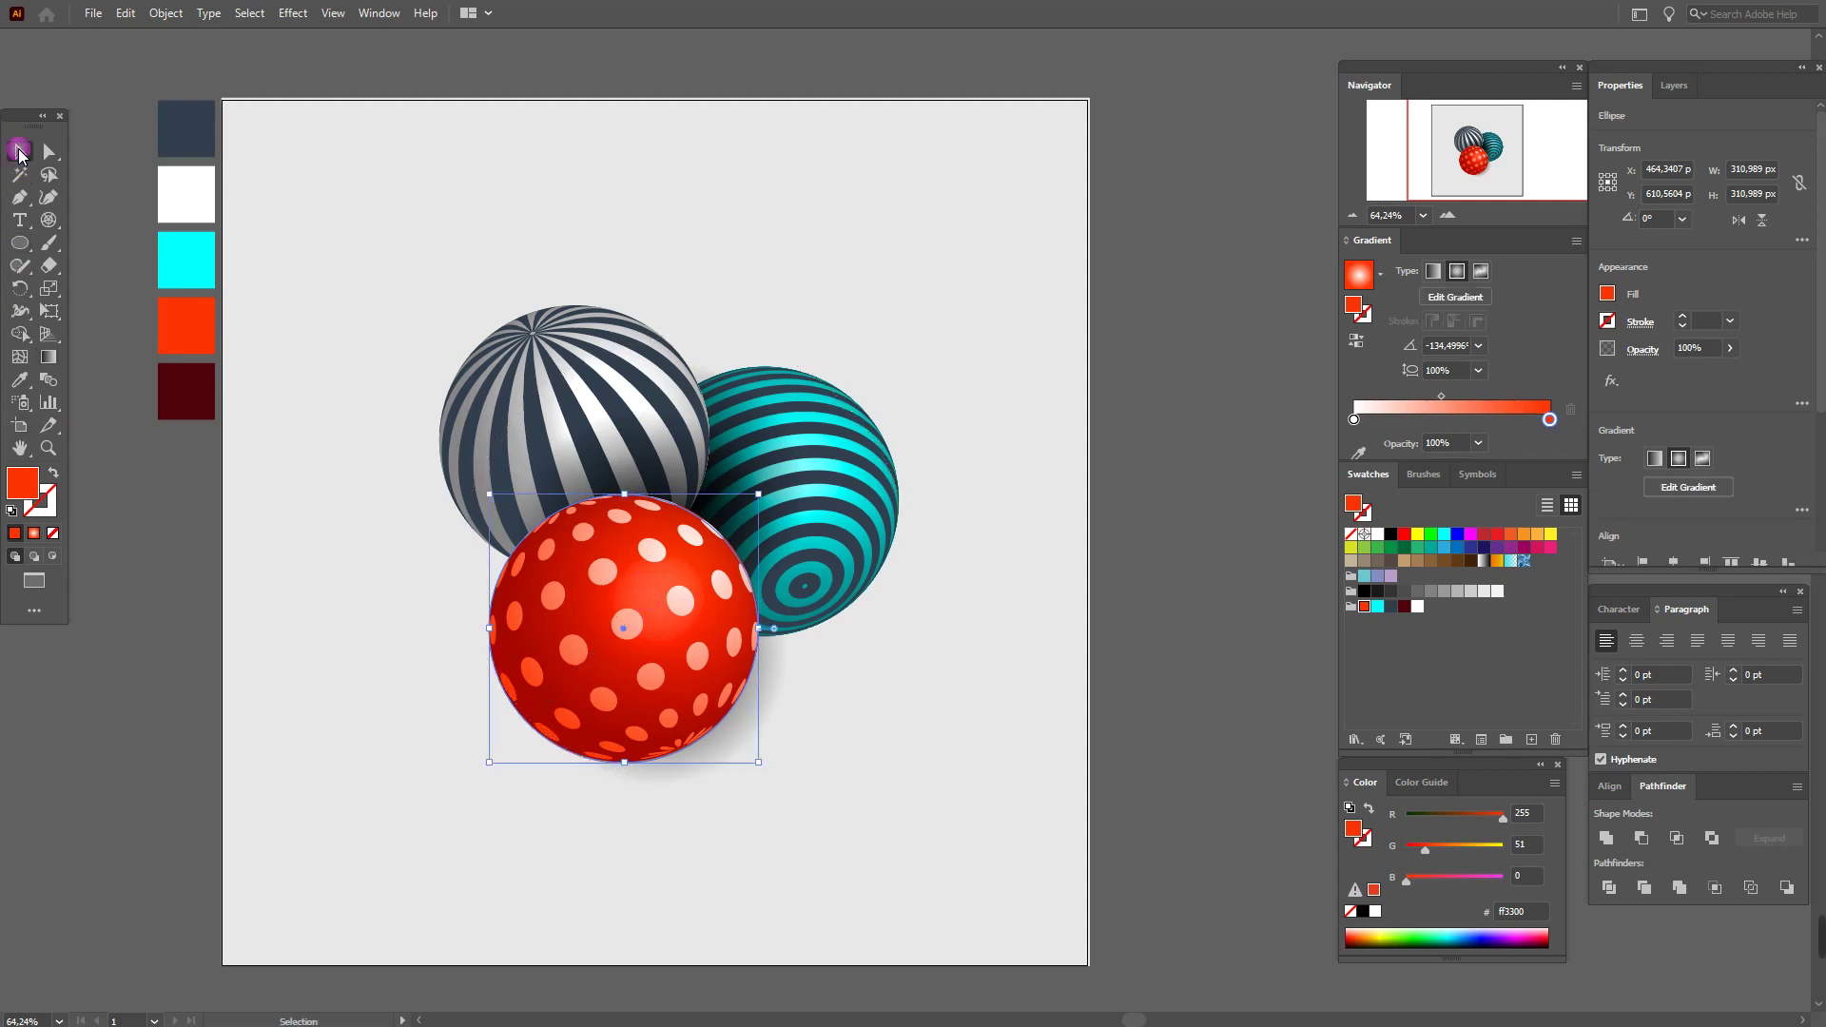
pyautogui.click(1089, 497)
pyautogui.click(1137, 511)
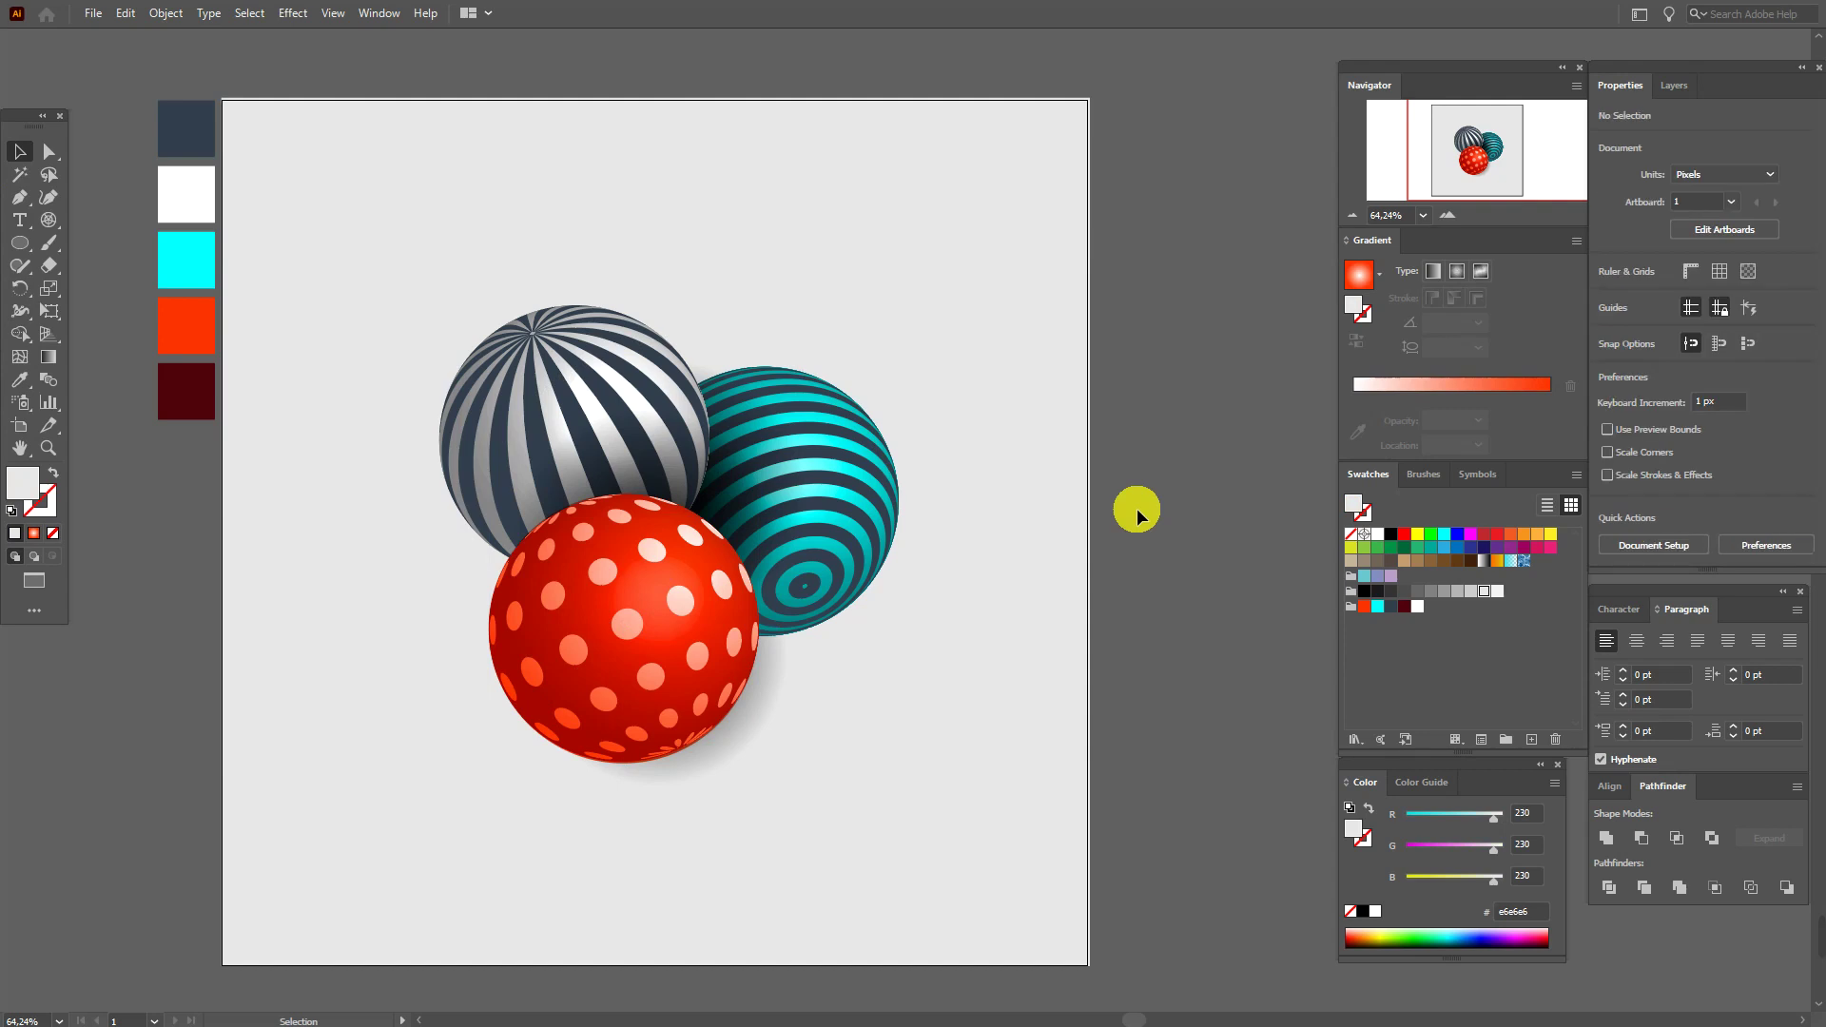
# - Fill the background with an orange-to-light-grey radial gradient, midpoint at about 32.85%
pyautogui.click(312, 267)
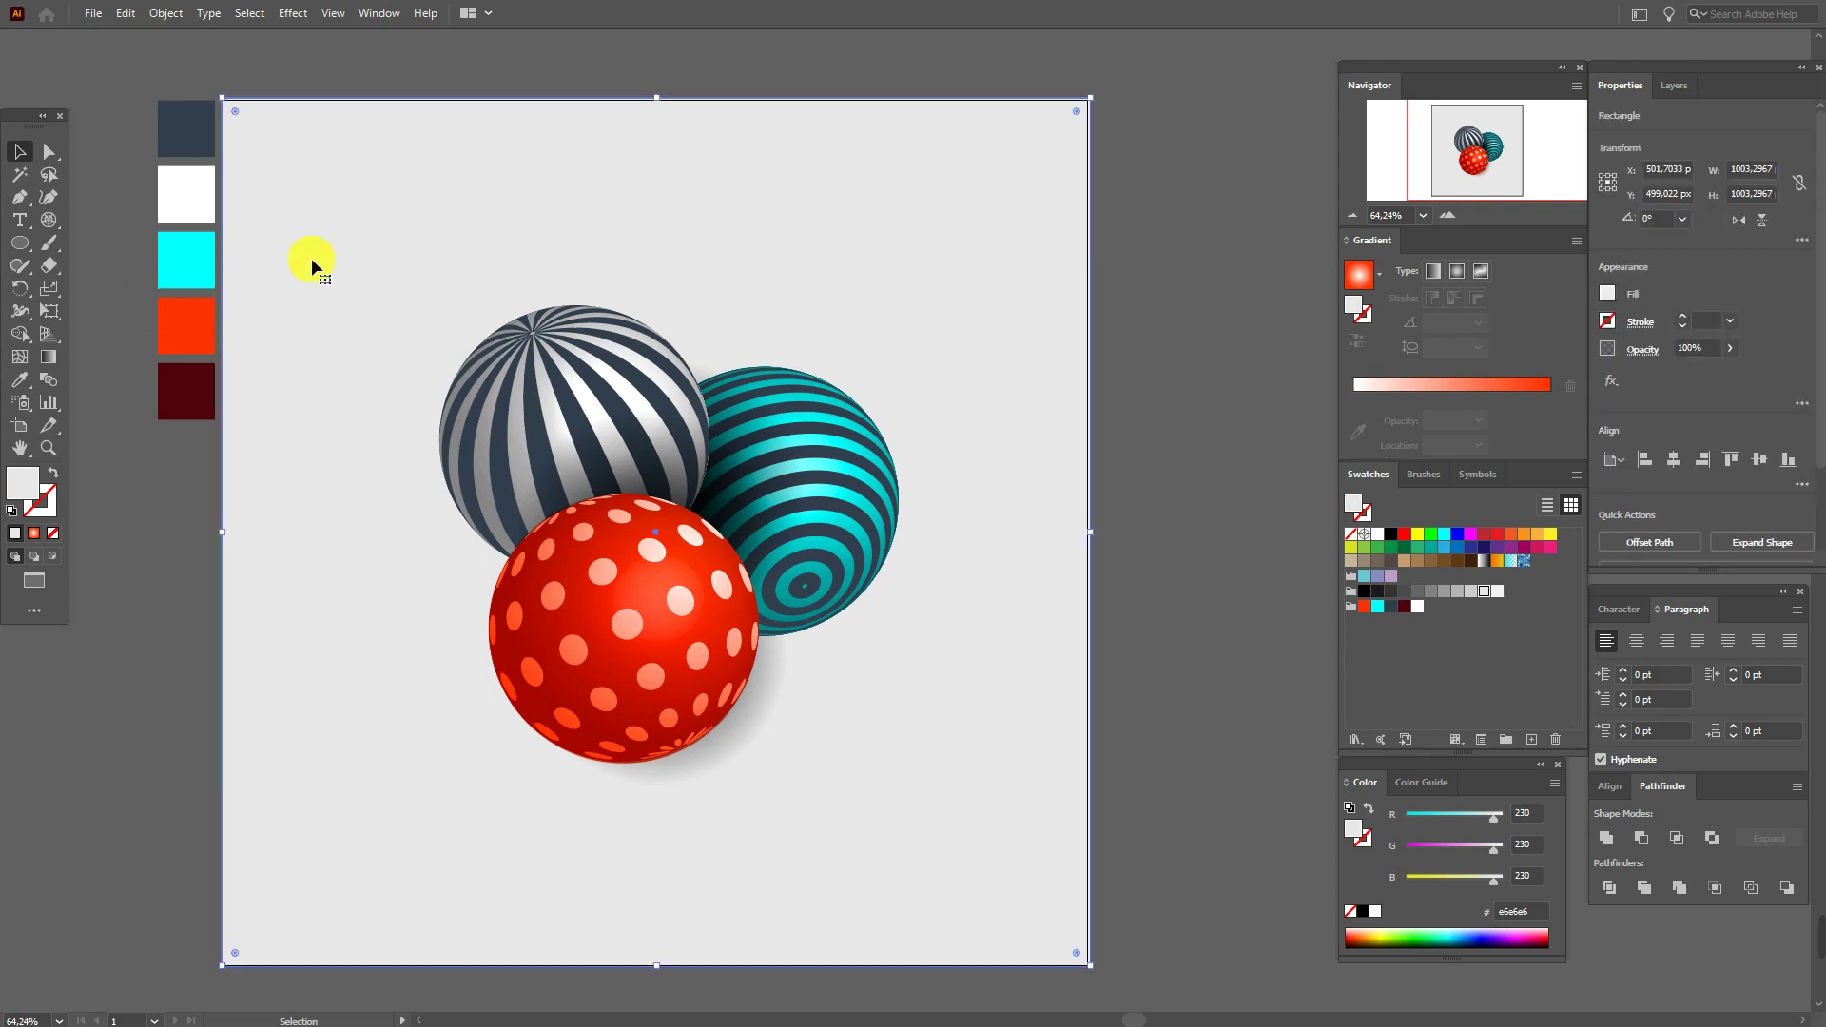
pyautogui.click(1456, 272)
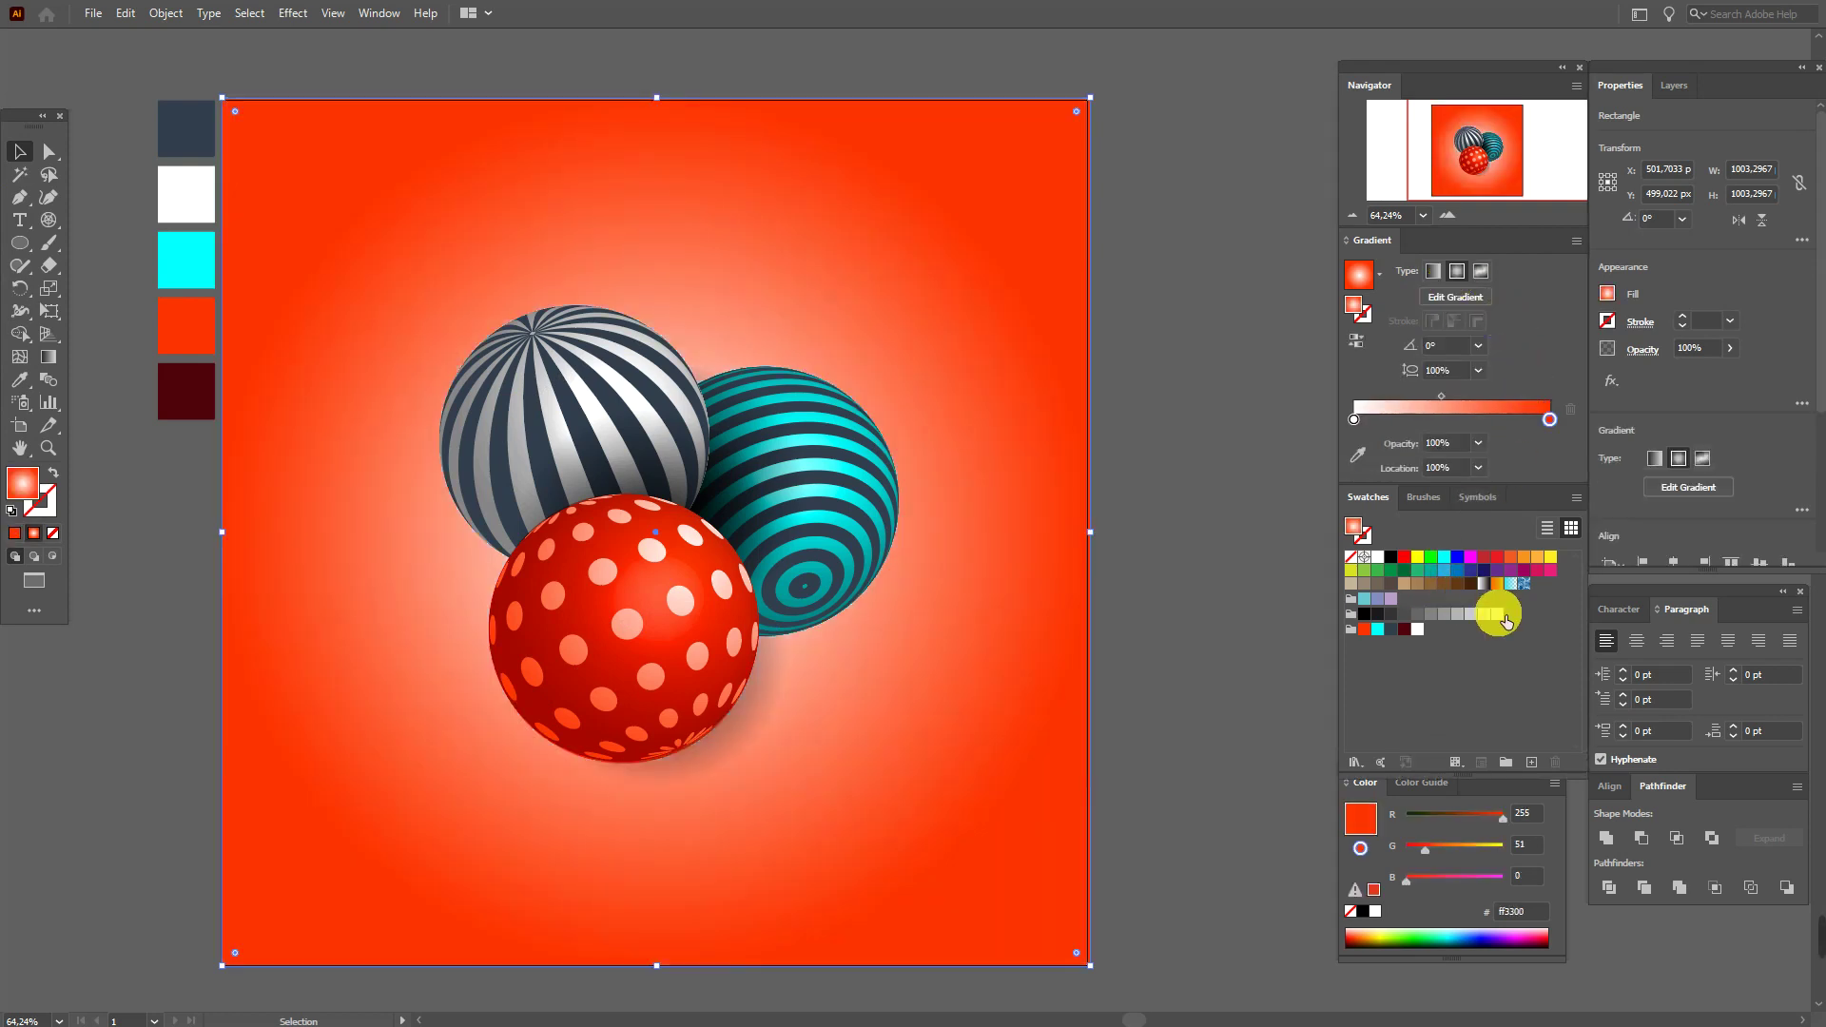
pyautogui.moveTo(1497, 620); pyautogui.dragTo(1553, 430)
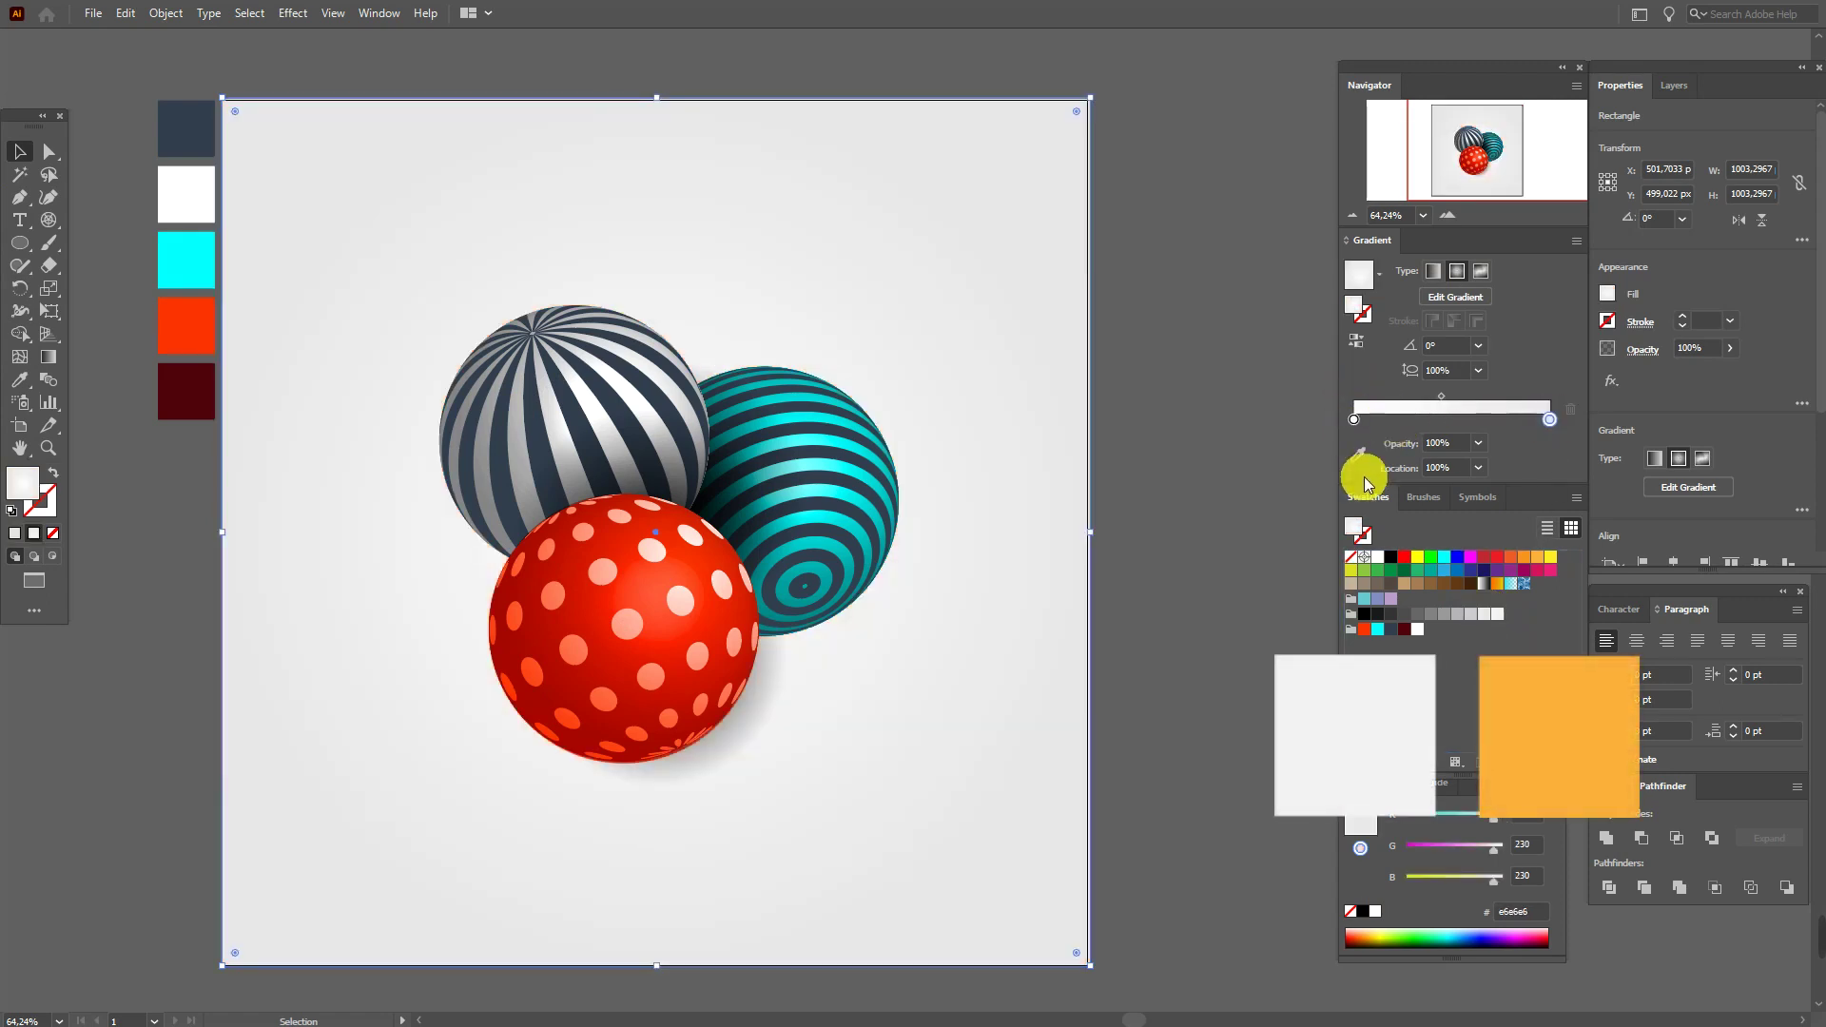
pyautogui.moveTo(1539, 559); pyautogui.dragTo(1354, 419)
pyautogui.click(1431, 398)
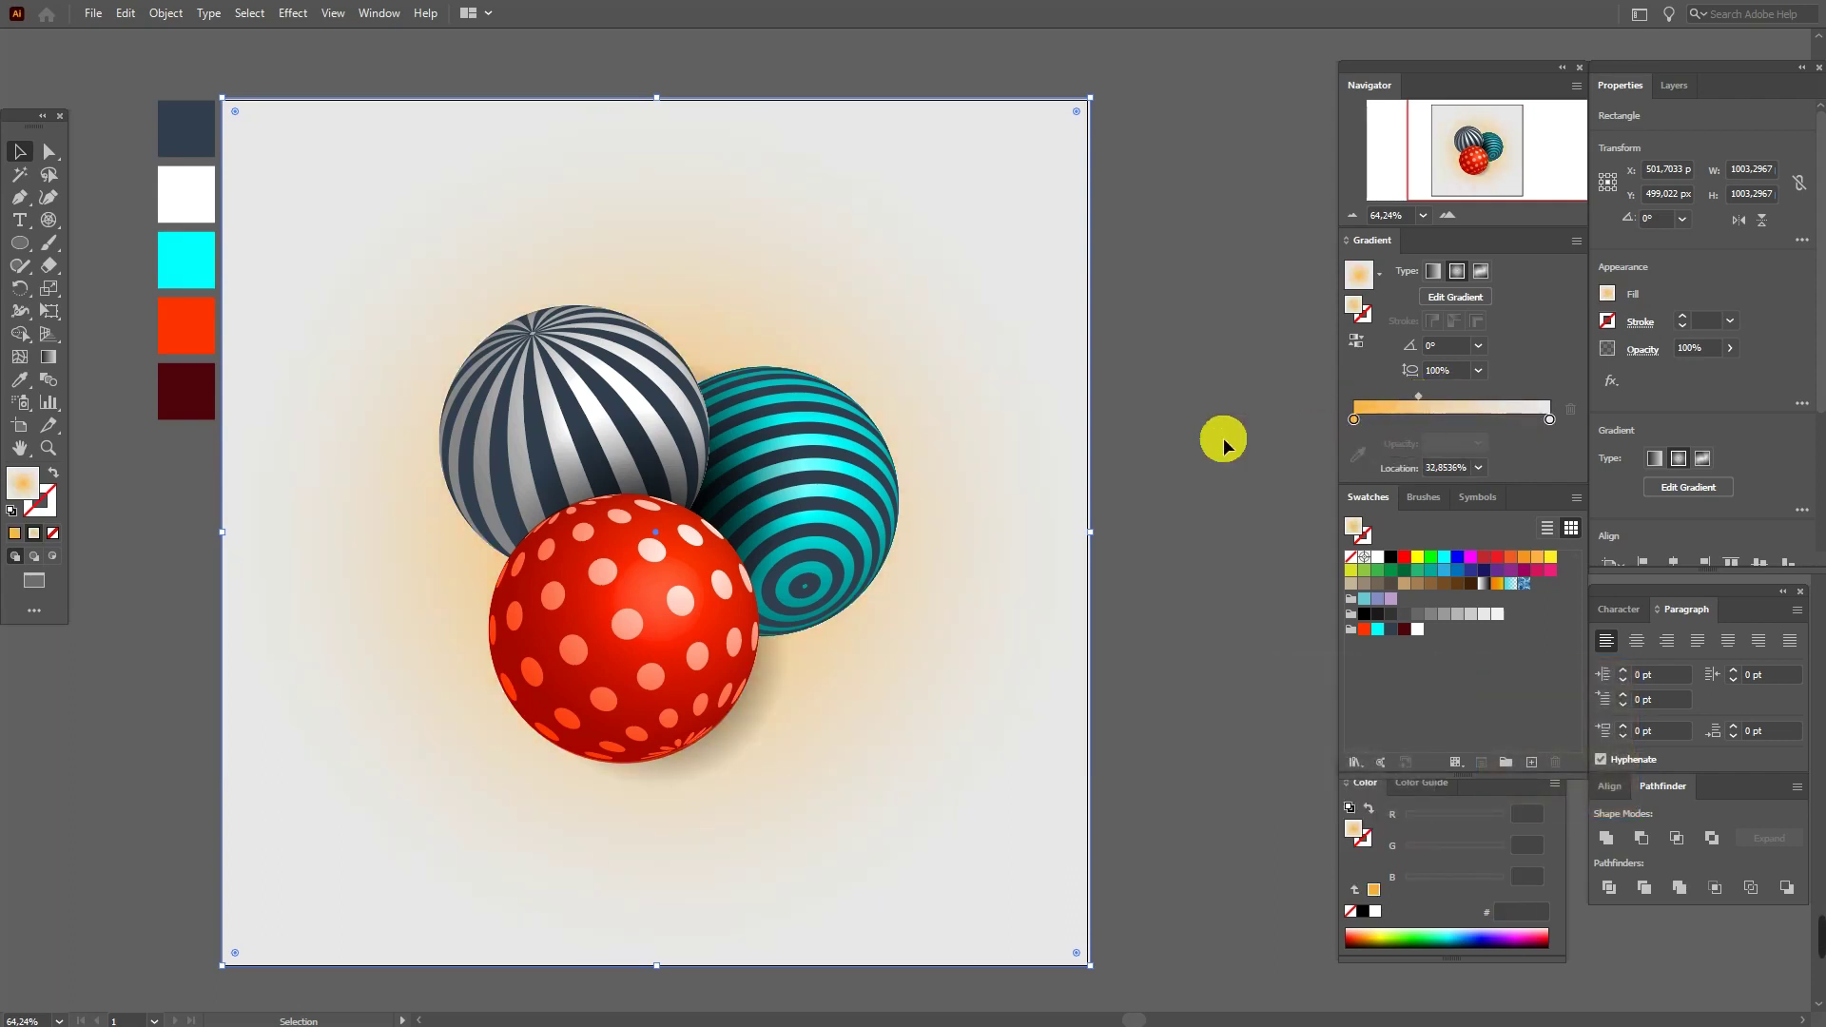
pyautogui.click(1168, 476)
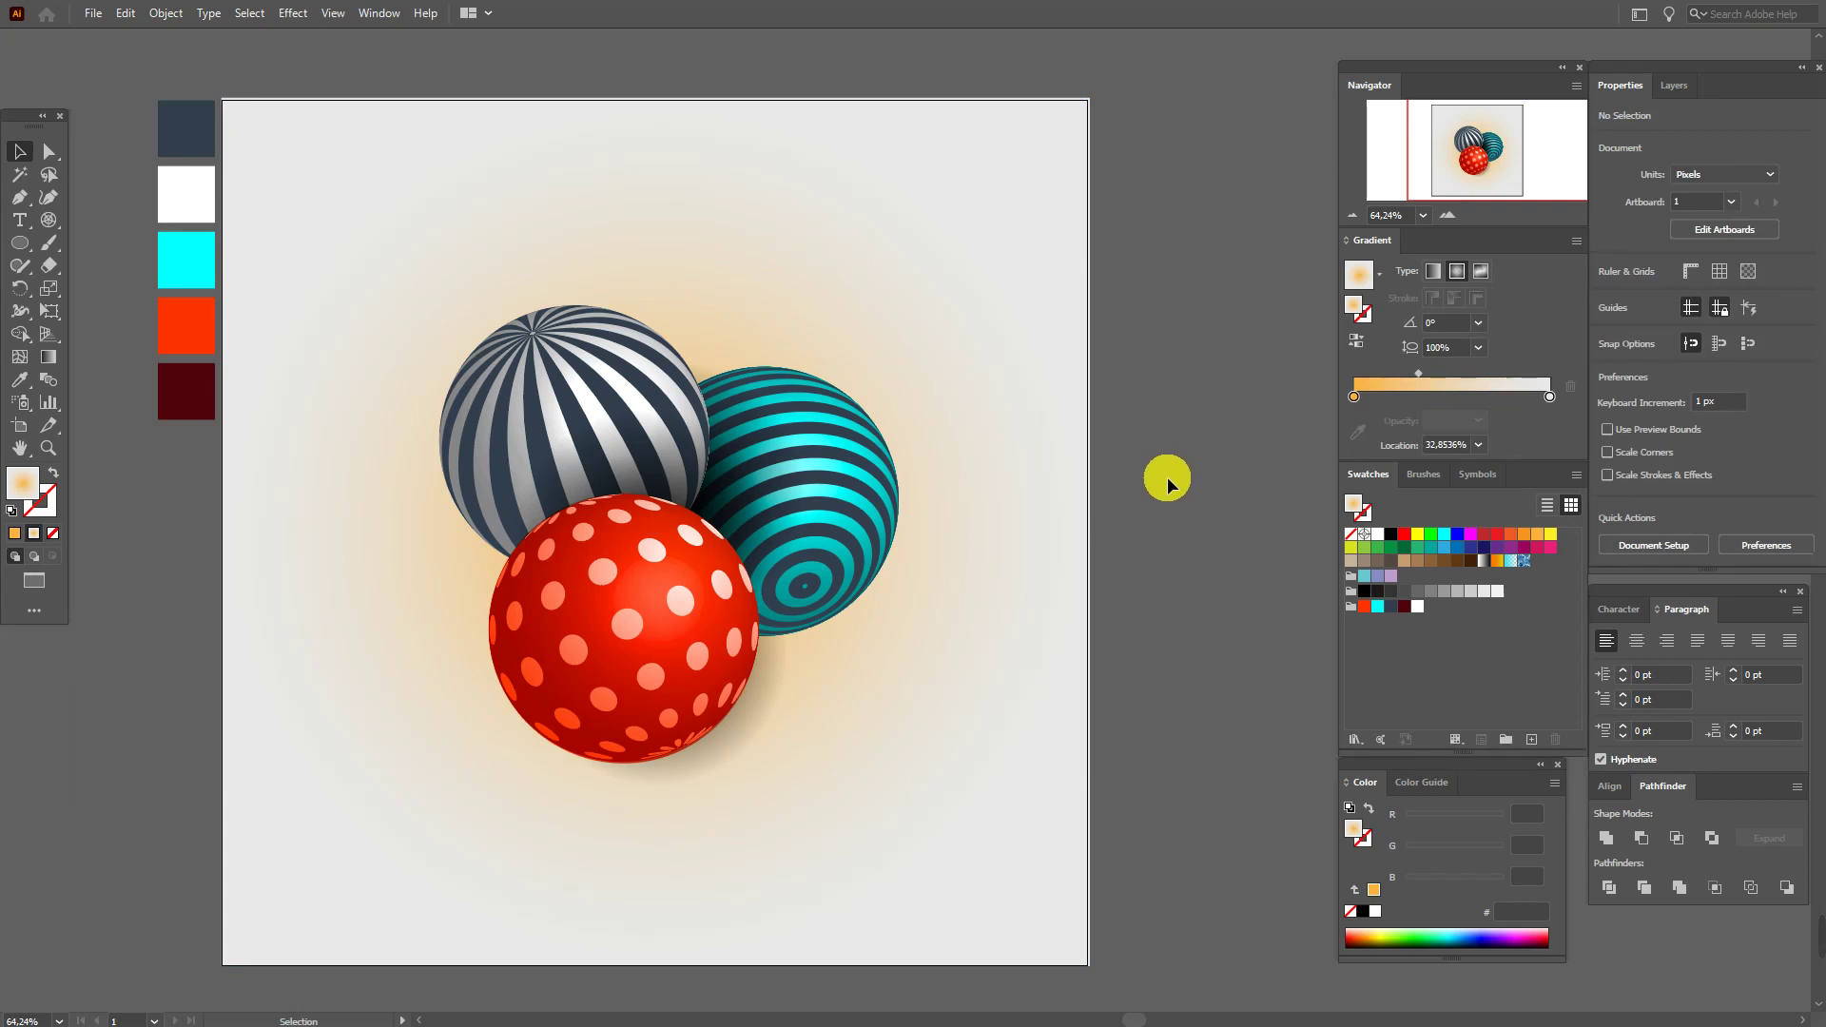